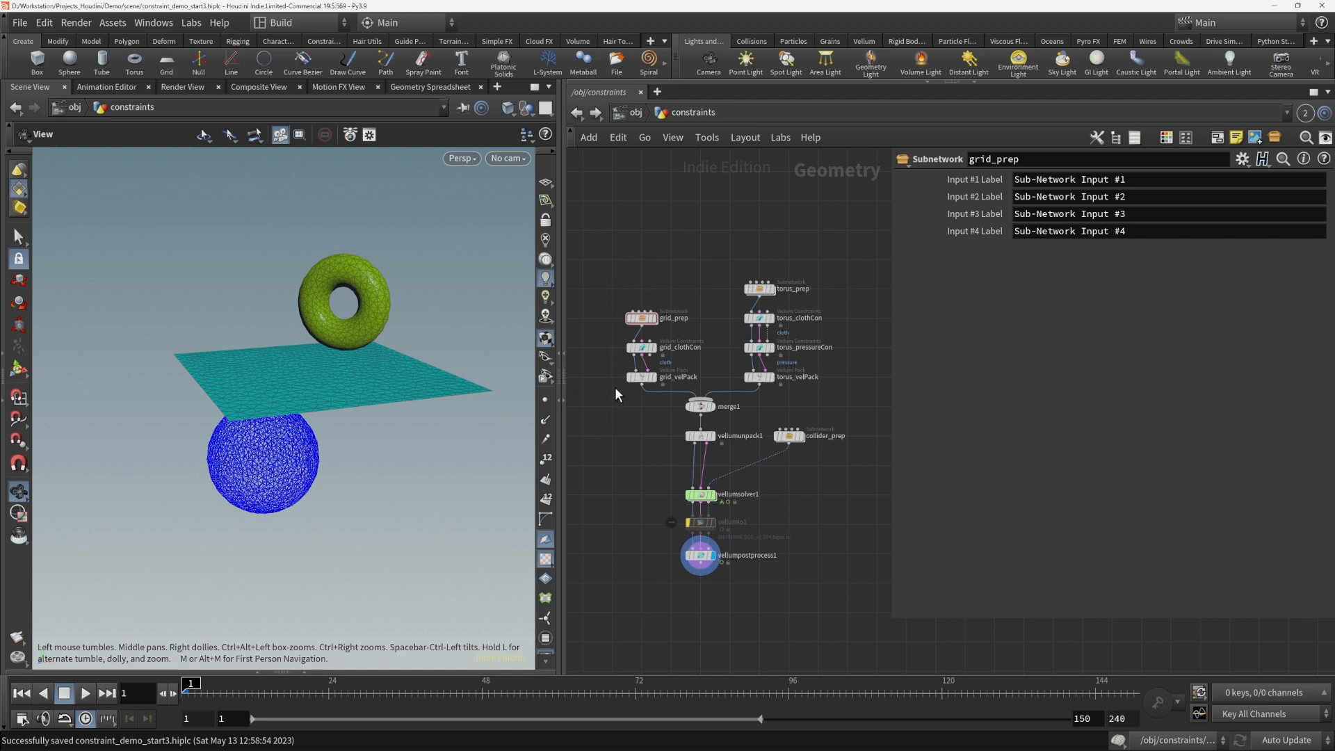
Play the existing Vellum simulation to review how the torus, grid and sphere interact, and return to frame 1
mouse_move(680, 441)
mouse_move(289, 591)
mouse_down()
mouse_move(326, 522)
mouse_move(309, 578)
mouse_up()
click(83, 694)
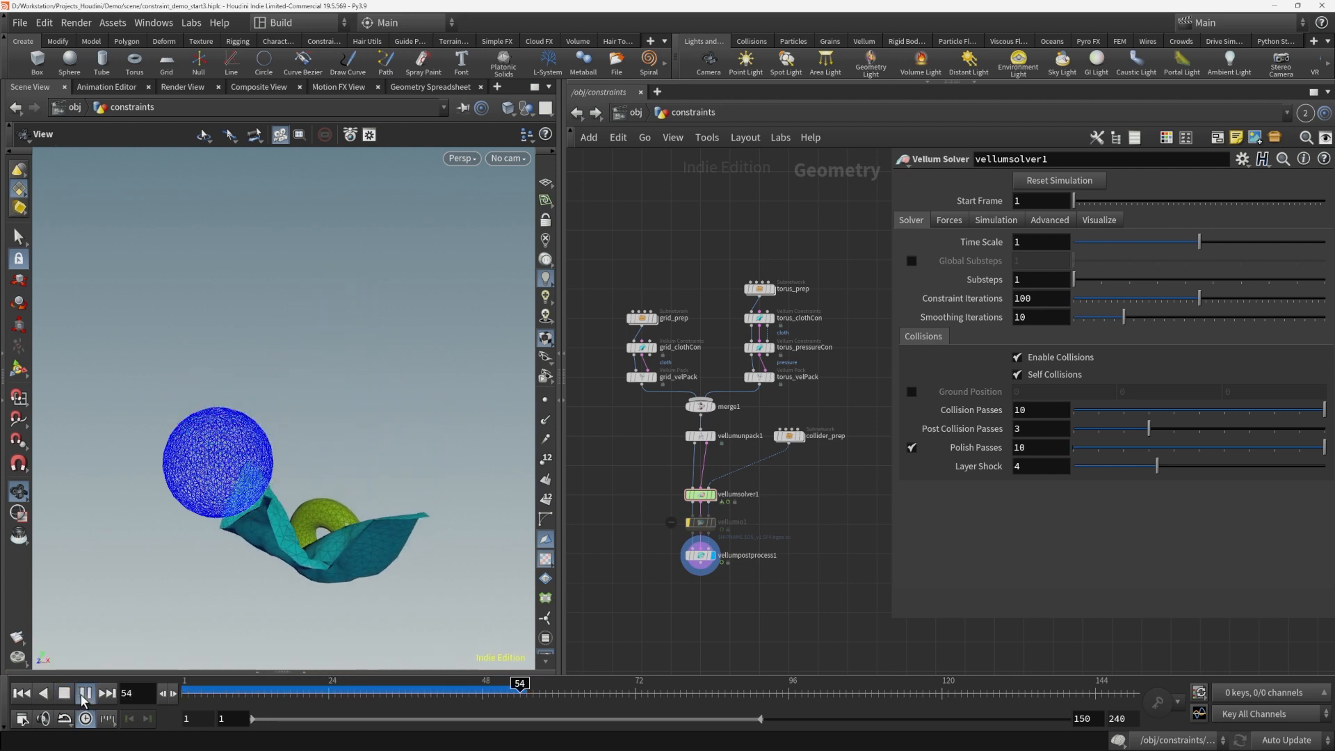
click(66, 694)
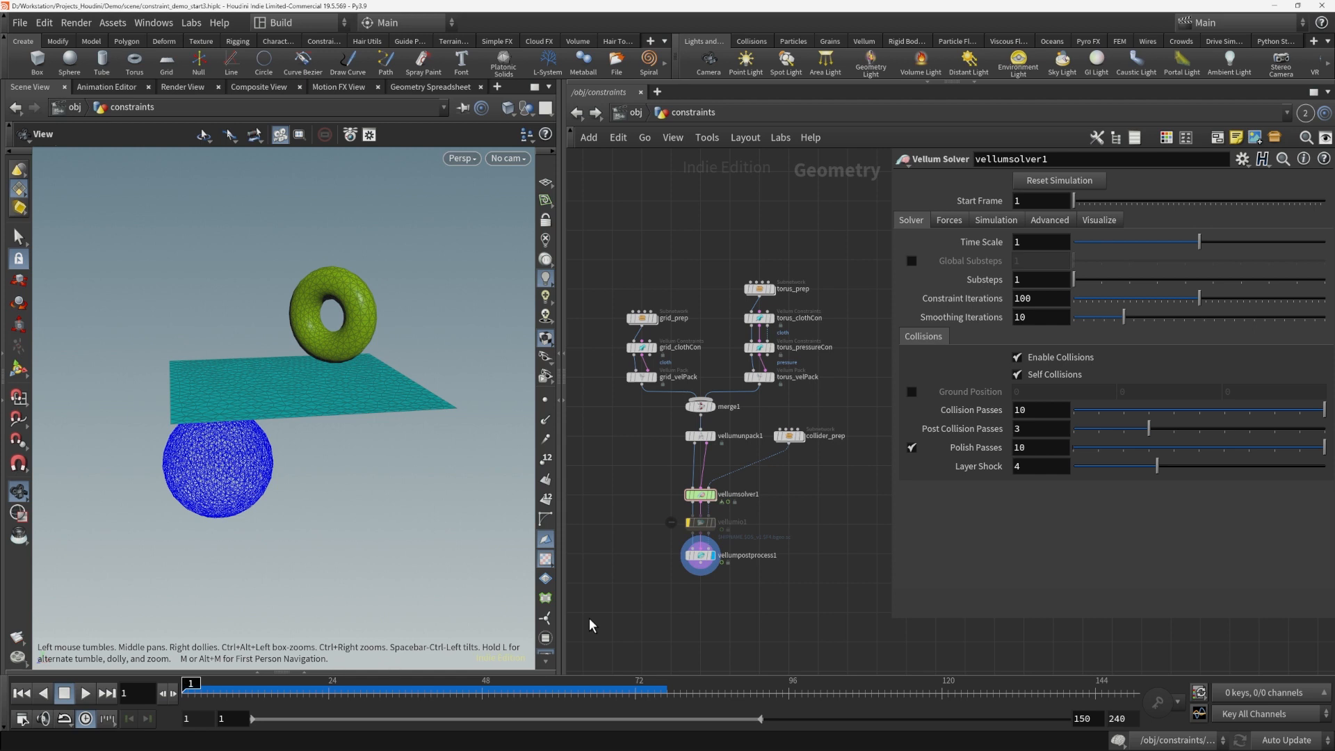
Move grid_prep and torus_prep up and insert a Group Create node between grid_prep and grid_clothCon
drag(651, 321, 648, 288)
drag(761, 288, 765, 264)
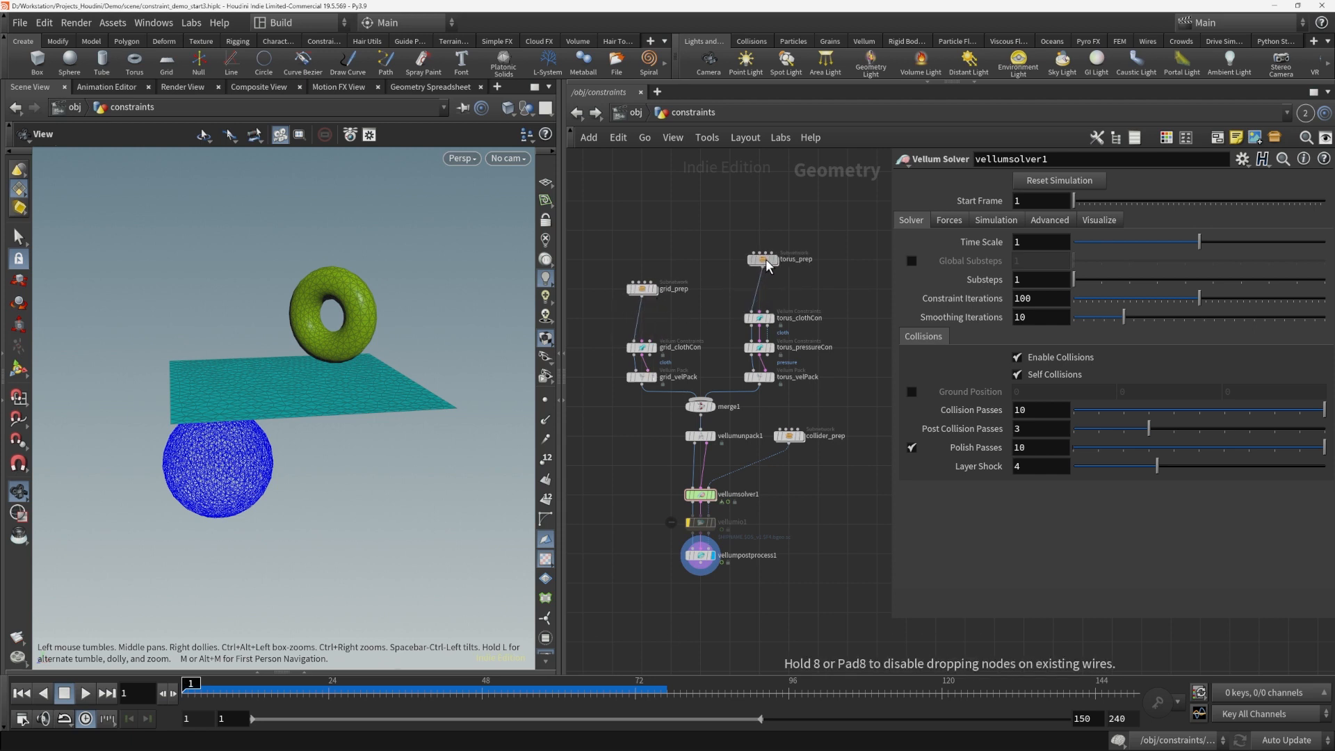
key(Tab)
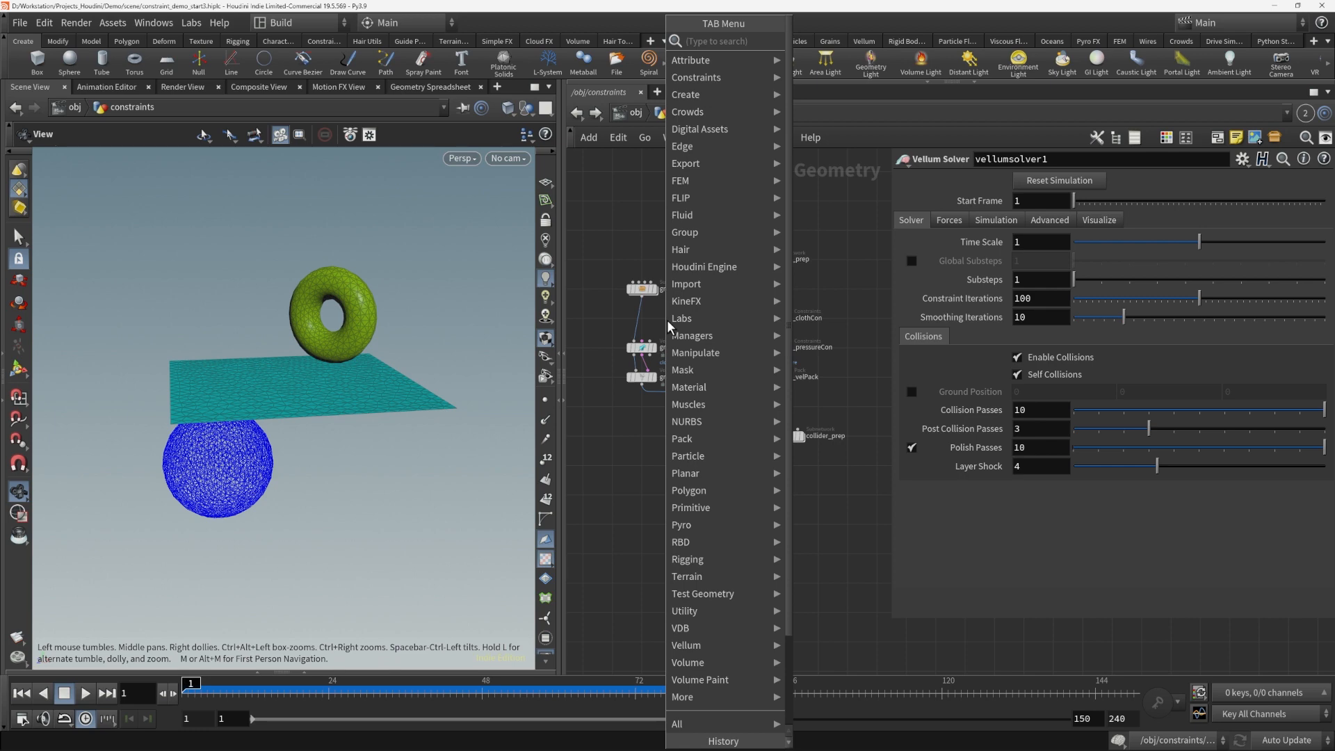
text(group)
key(Return)
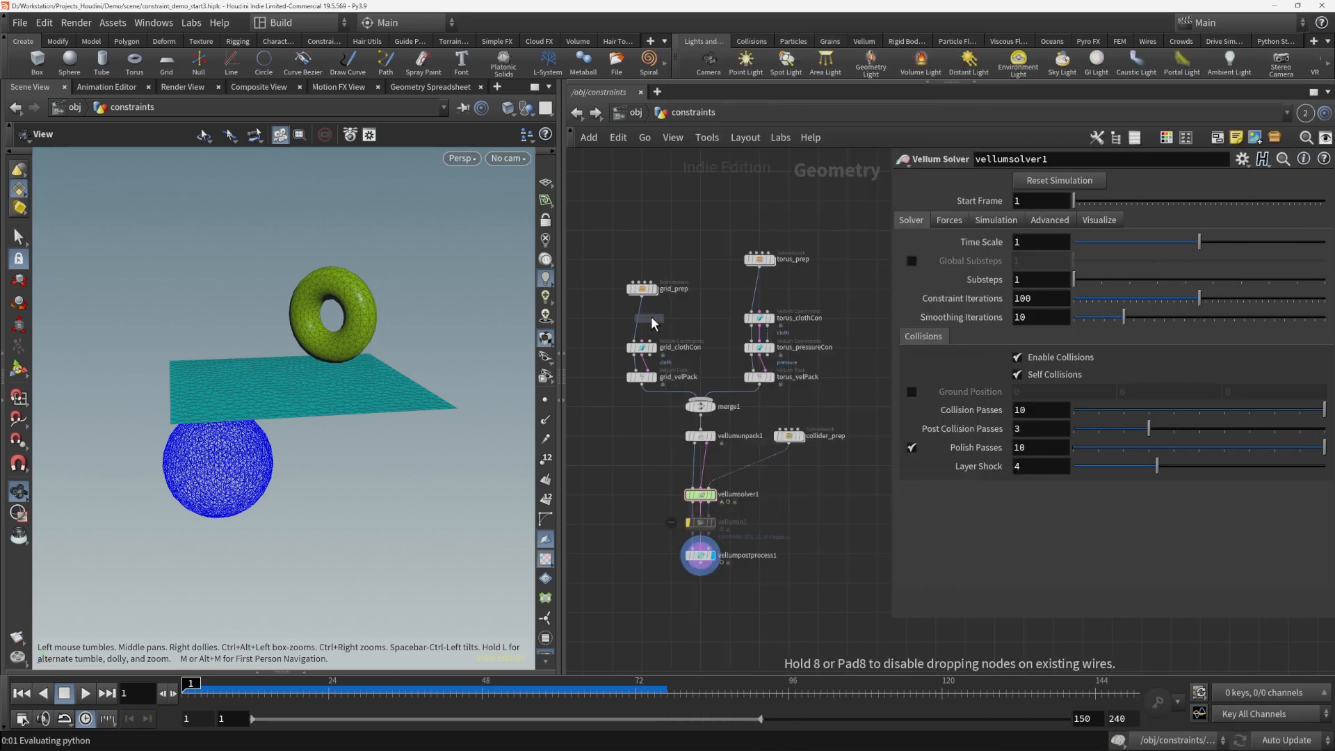
click(650, 319)
click(655, 319)
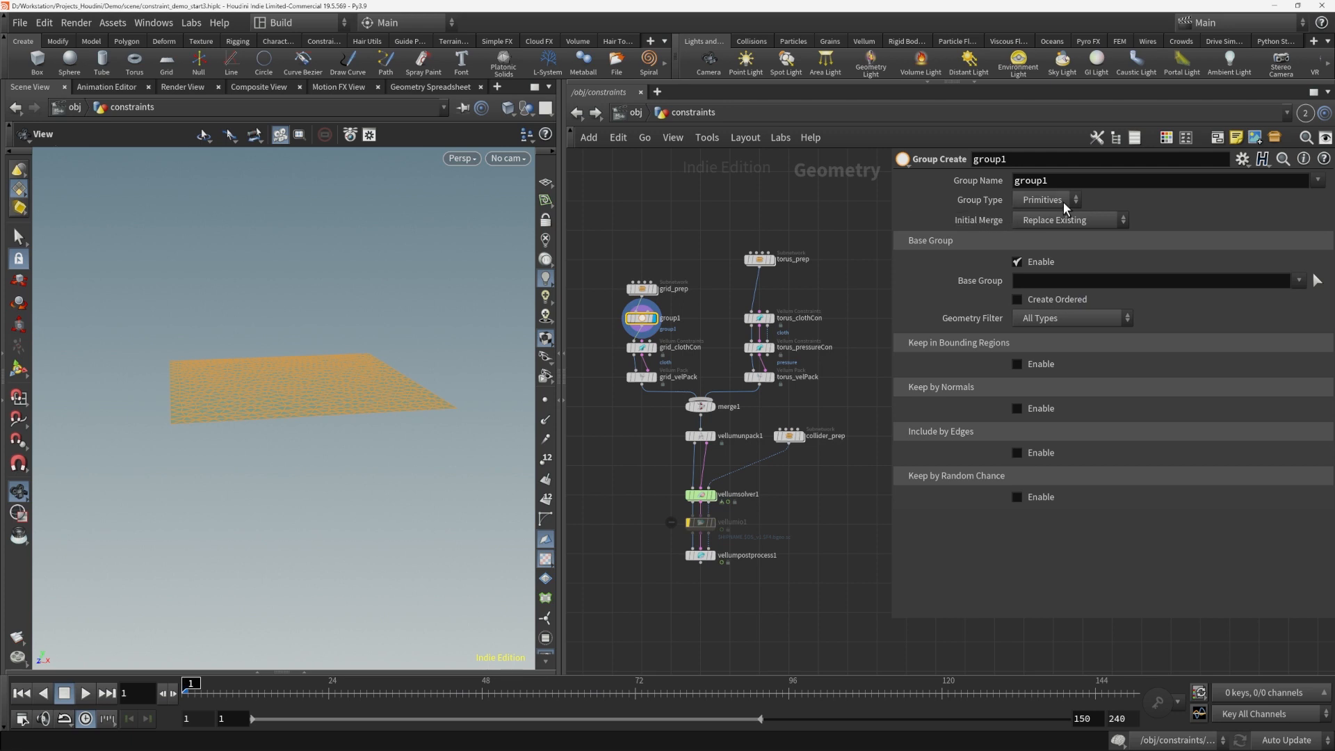
Set the new group's name to grid_GEO and rename its node grid_GEO as well
drag(1082, 182, 991, 181)
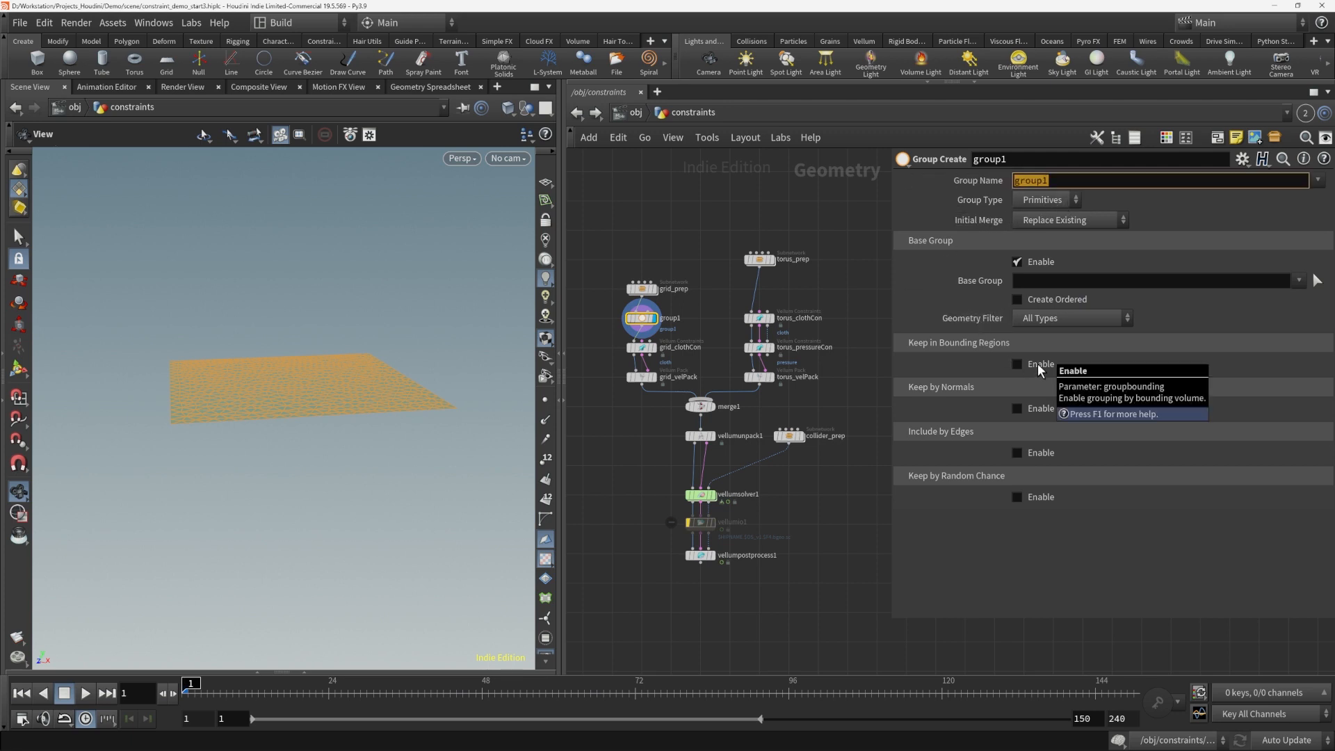
text(grid_GEO)
key(Return)
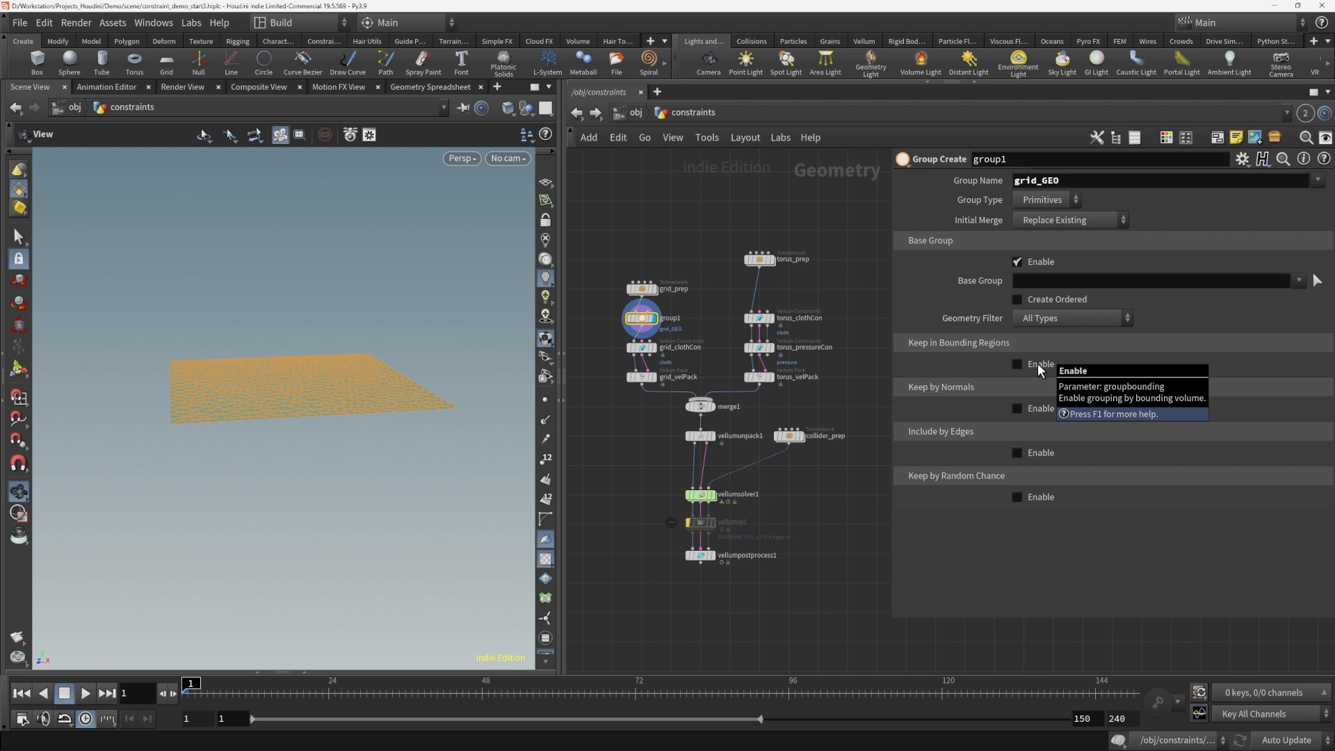
click(670, 319)
key(ctrl+a)
text(grid_GEO)
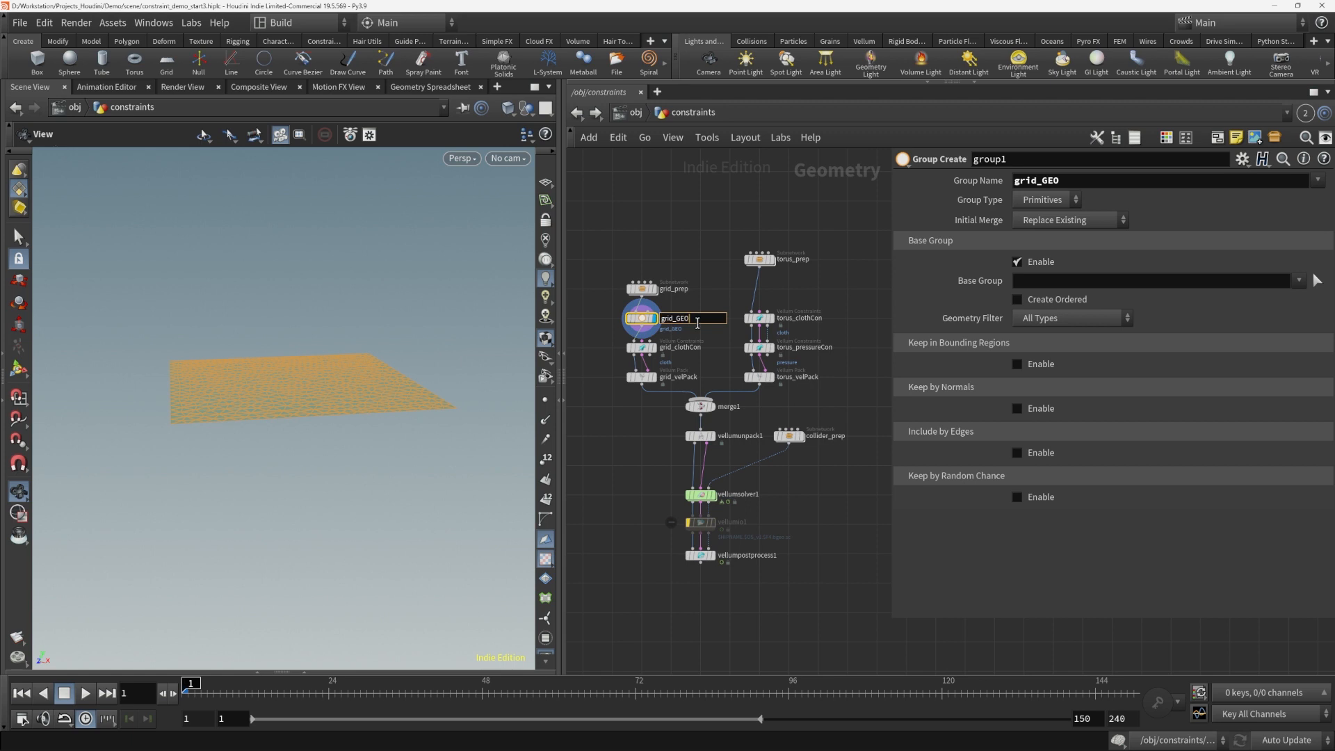
key(Return)
Duplicate the grid_GEO node between torus_prep and torus_clothCon and set the copy's group name to torus_GEO
mouse_move(641, 325)
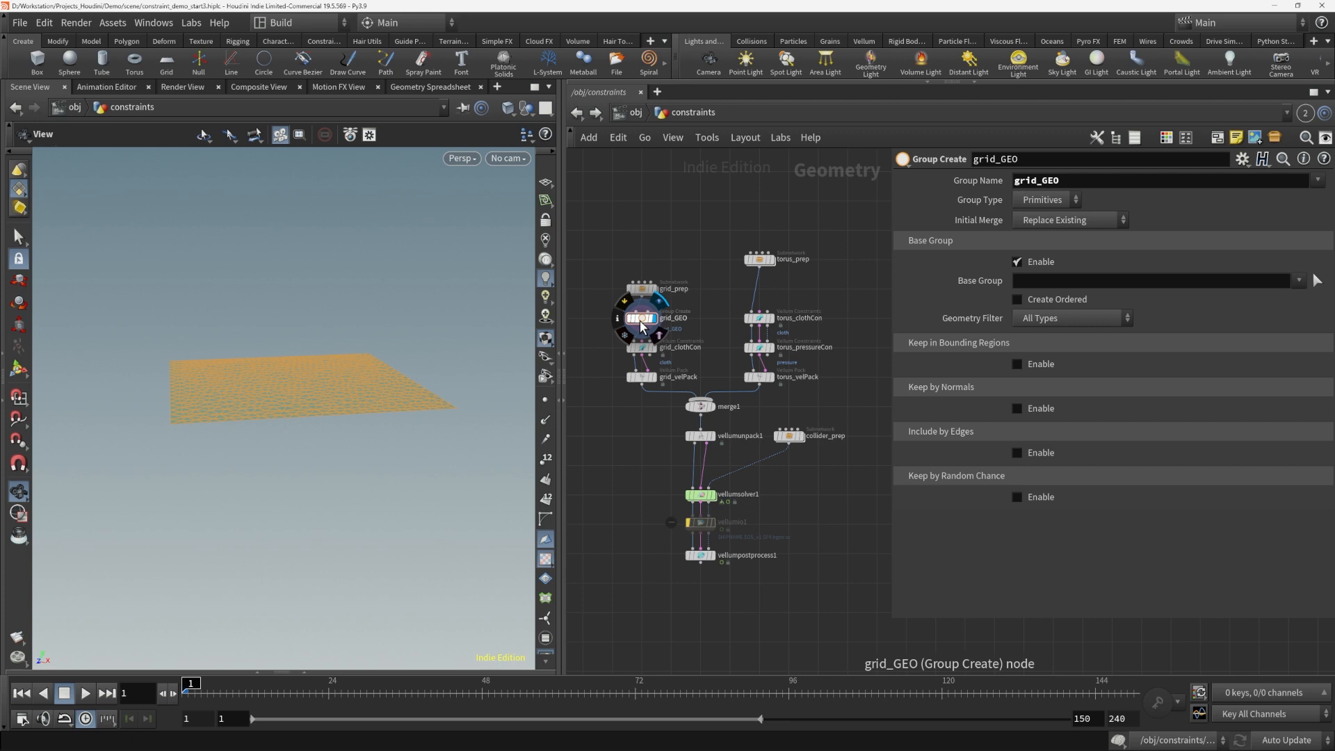
alt+drag(641, 321, 790, 293)
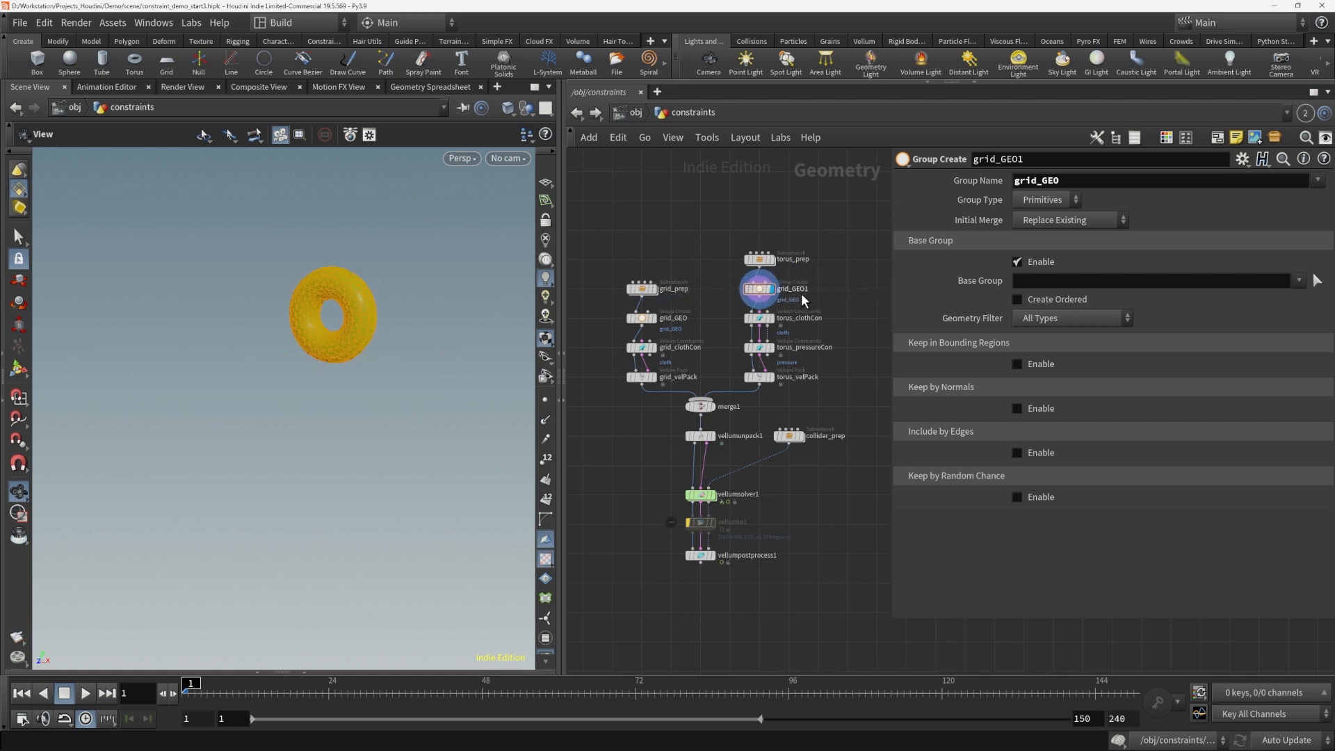
click(1093, 181)
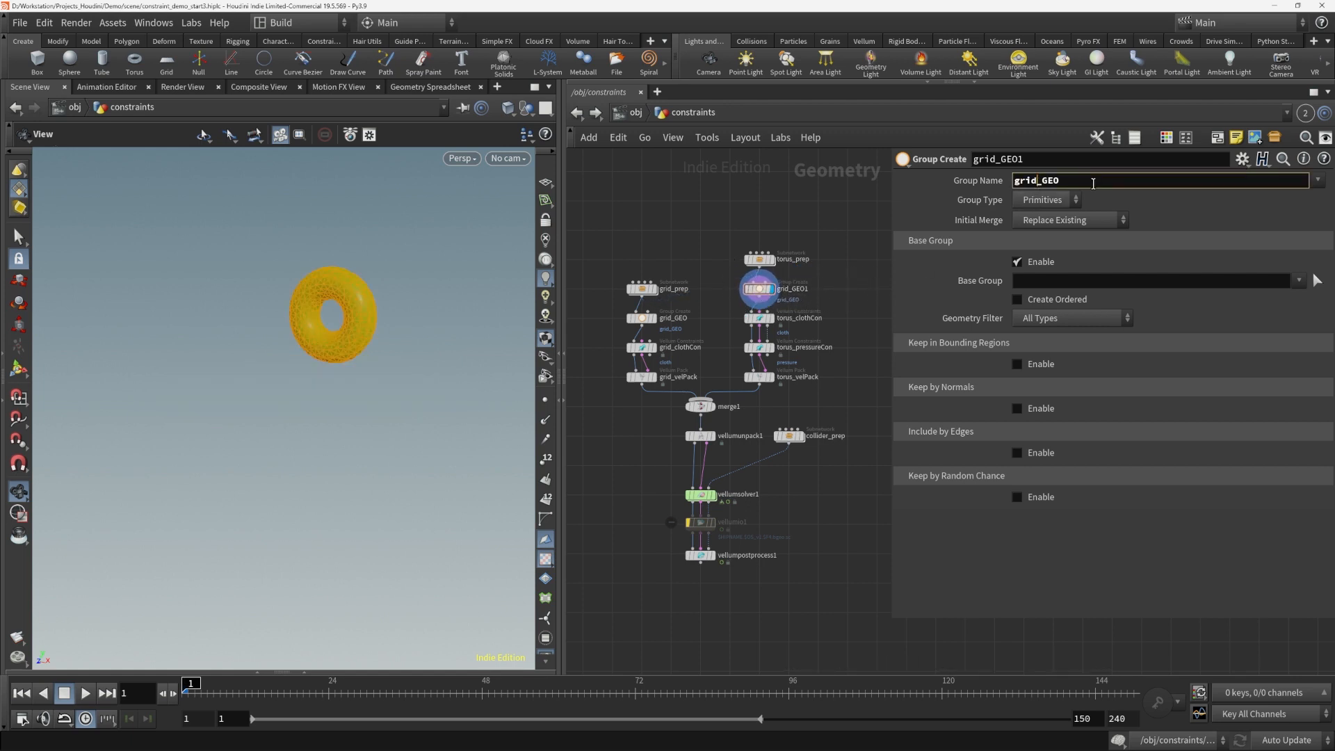
key(BackSpace)
key(BackSpace)
key(BackSpace)
key(BackSpace)
text(torus)
key(Return)
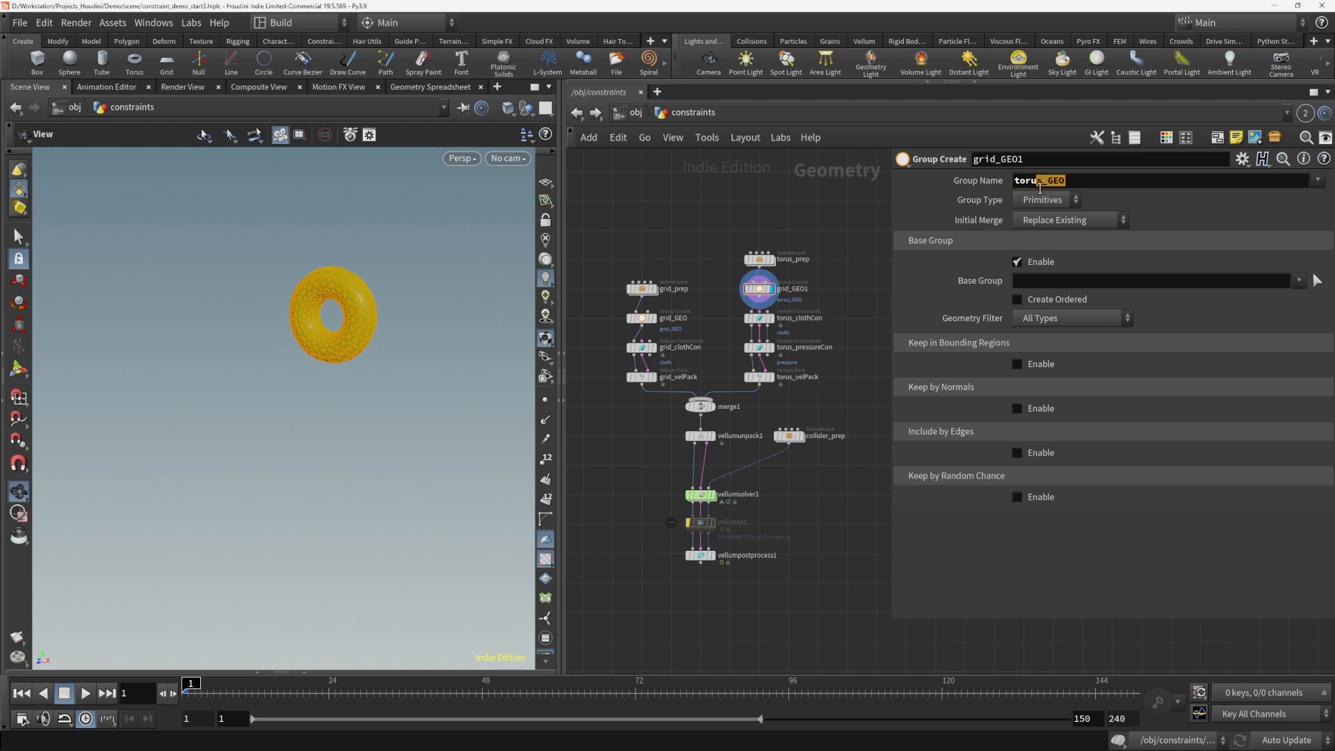
Rename the group node below torus_prep to torus_GEO, reusing its group name
drag(1040, 188, 995, 209)
key(ctrl+c)
click(799, 290)
key(ctrl+v)
key(Return)
Duplicate the torus_GEO node below collider_prep and set the copy's group name to sphere_GEO
scroll(847, 313, up, 1)
middle_drag(847, 313, 803, 295)
alt+drag(698, 266, 816, 487)
drag(1041, 180, 929, 170)
key(BackSpace)
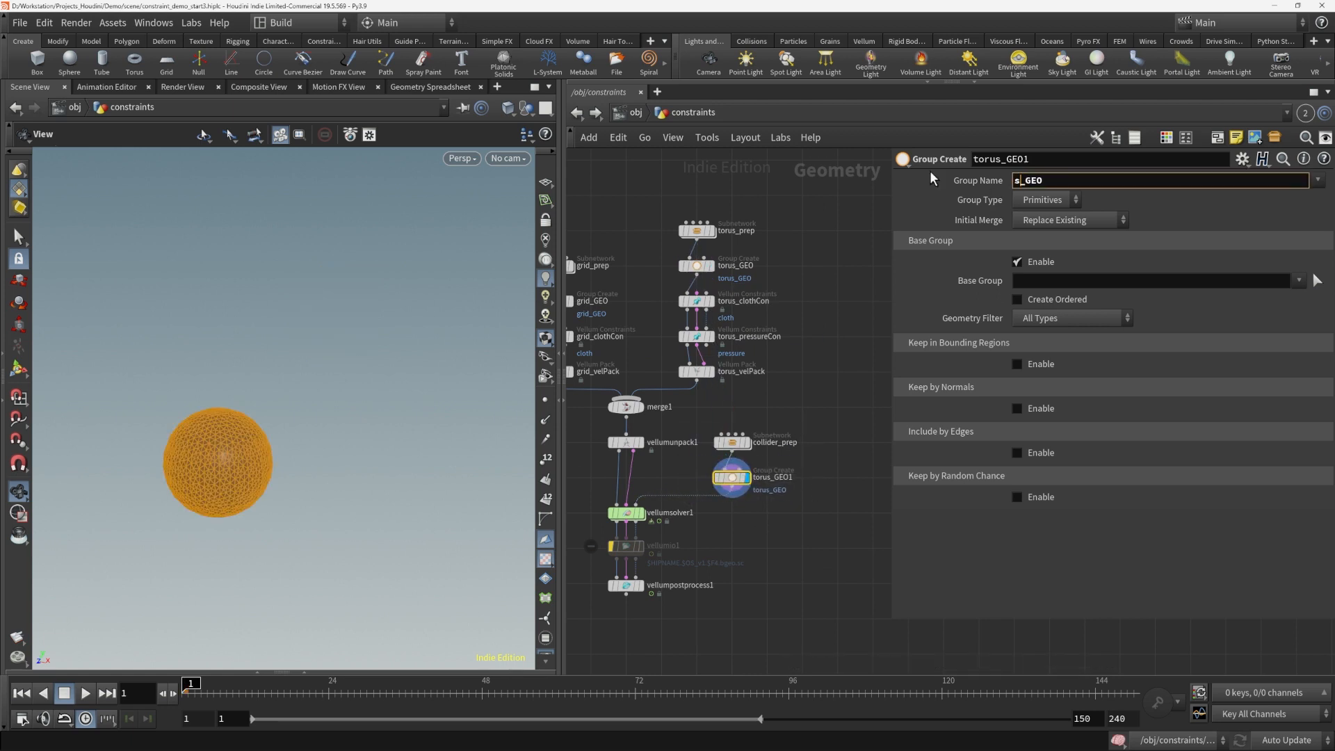
text(phere)
key(Return)
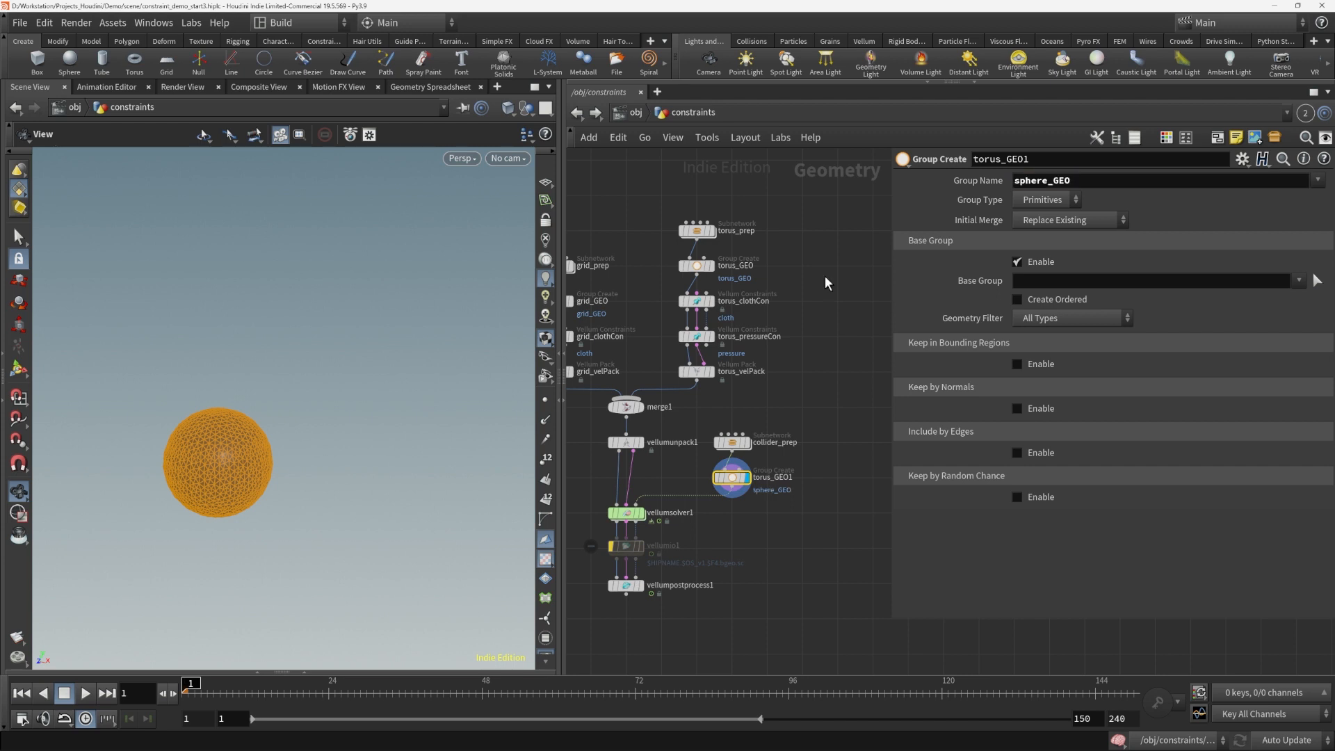
Rename the group node below collider_prep to sphere_GEO
click(773, 478)
key(ctrl+v)
click(795, 529)
Move the vellumsolver1, vellumio1 and vellumpostprocess1 nodes down together to make room below vellumunpack1
middle_drag(739, 547, 770, 532)
scroll(771, 533, down, 3)
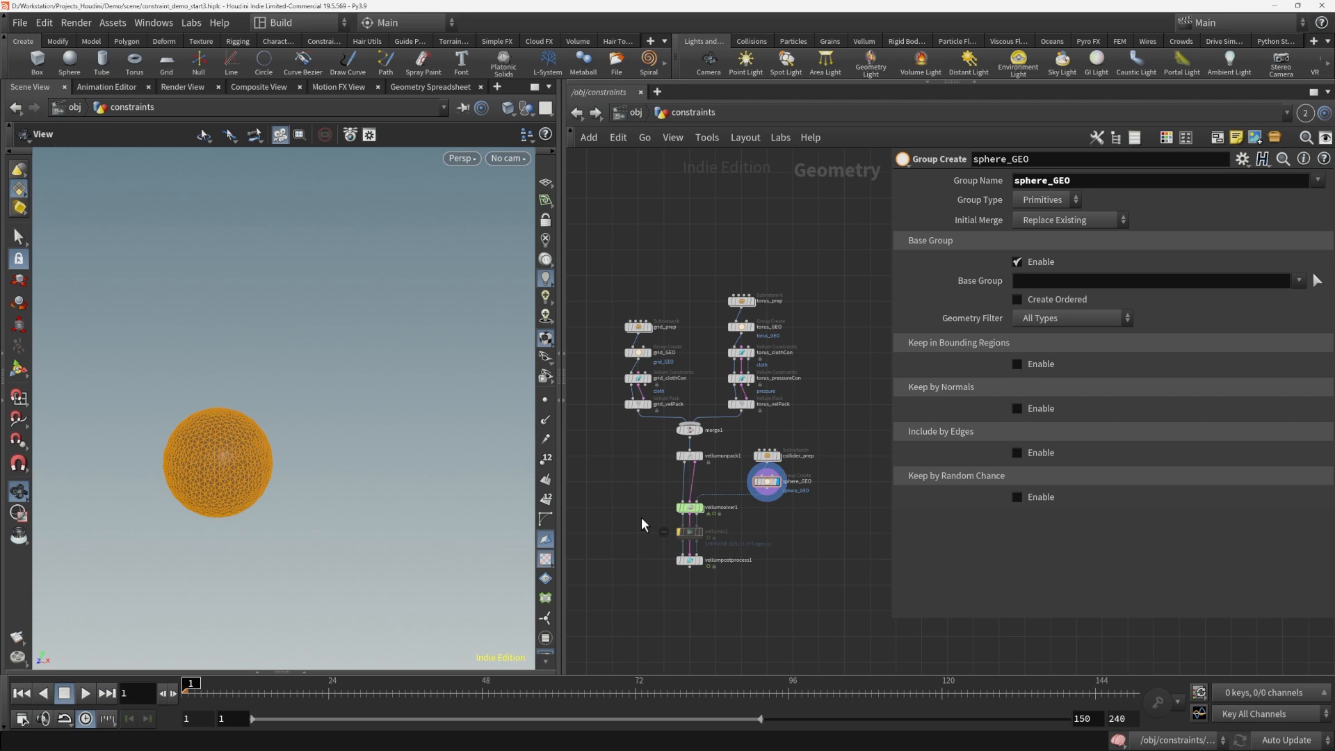
scroll(641, 516, up, 1)
drag(641, 497, 730, 581)
drag(706, 511, 707, 541)
click(769, 538)
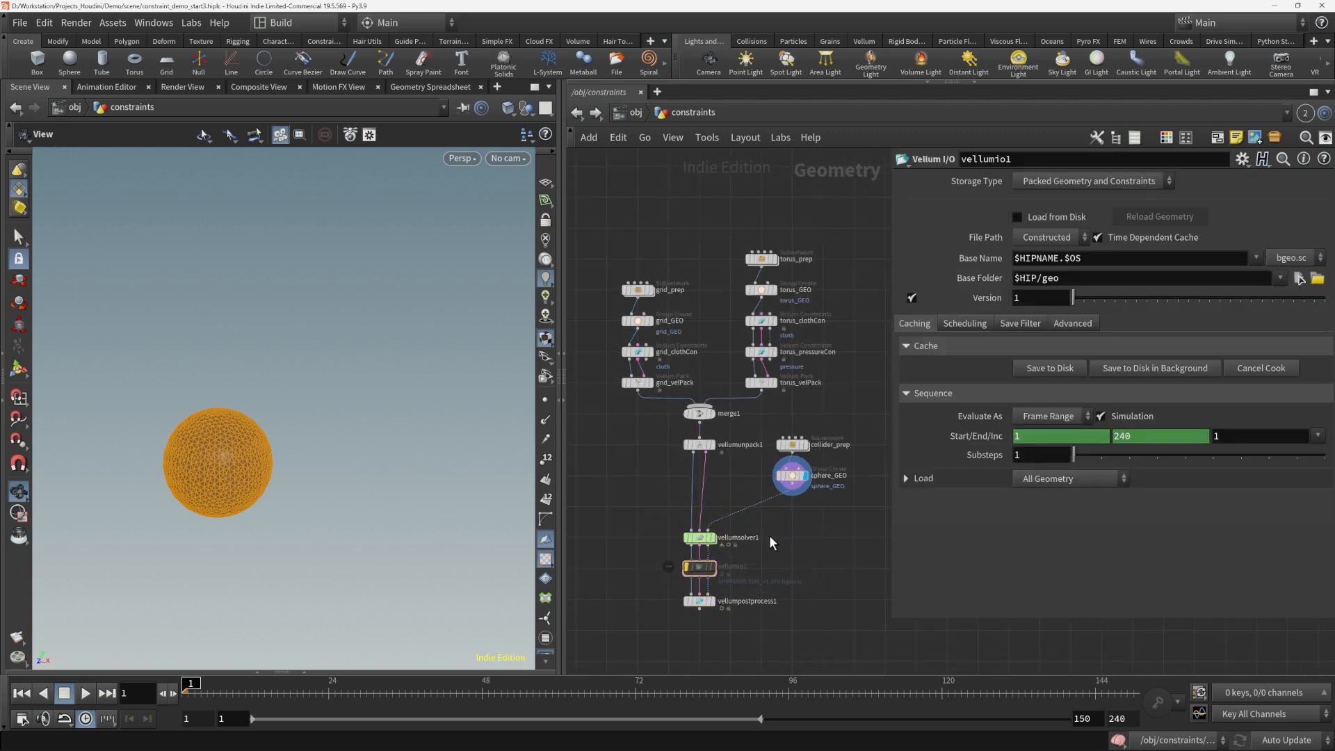
Insert a Vellum Constraints node between vellumunpack1 and vellumsolver1
scroll(769, 539, up, 1)
key(Tab)
text(vellun)
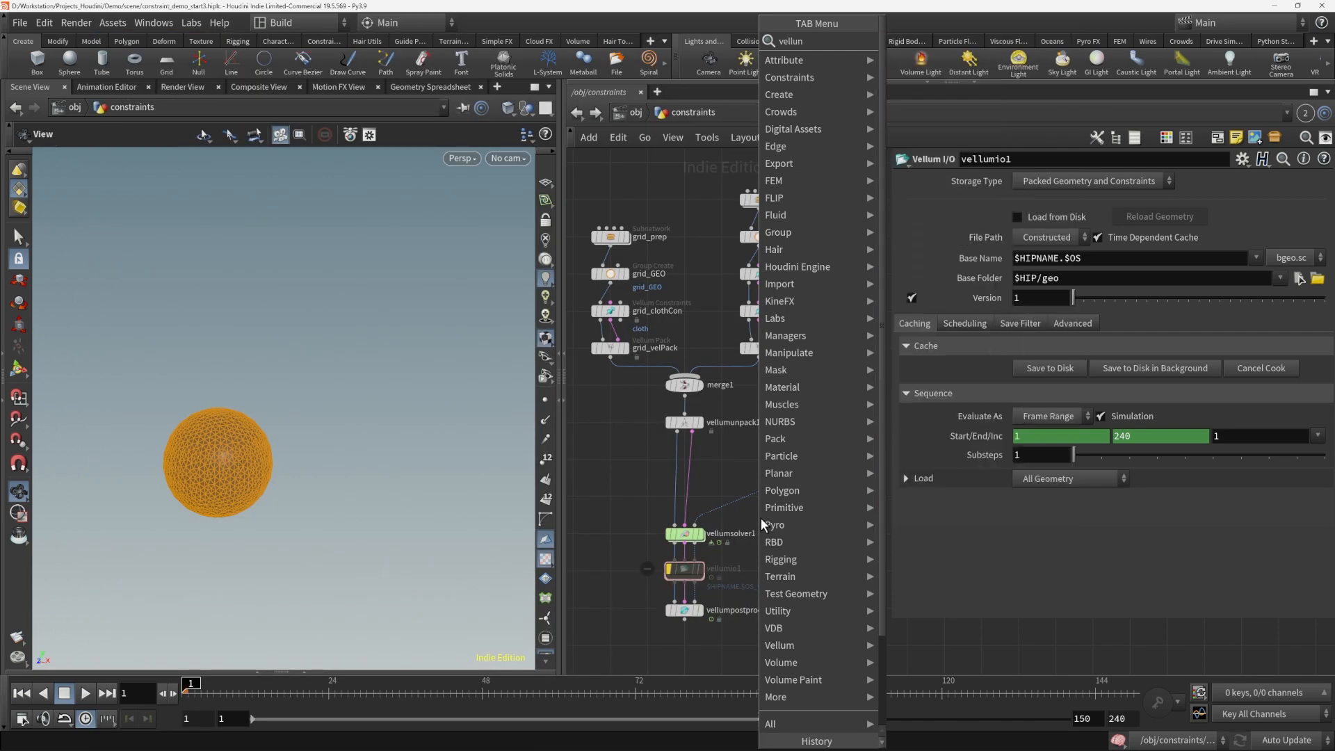
key(BackSpace)
text(m co)
key(Return)
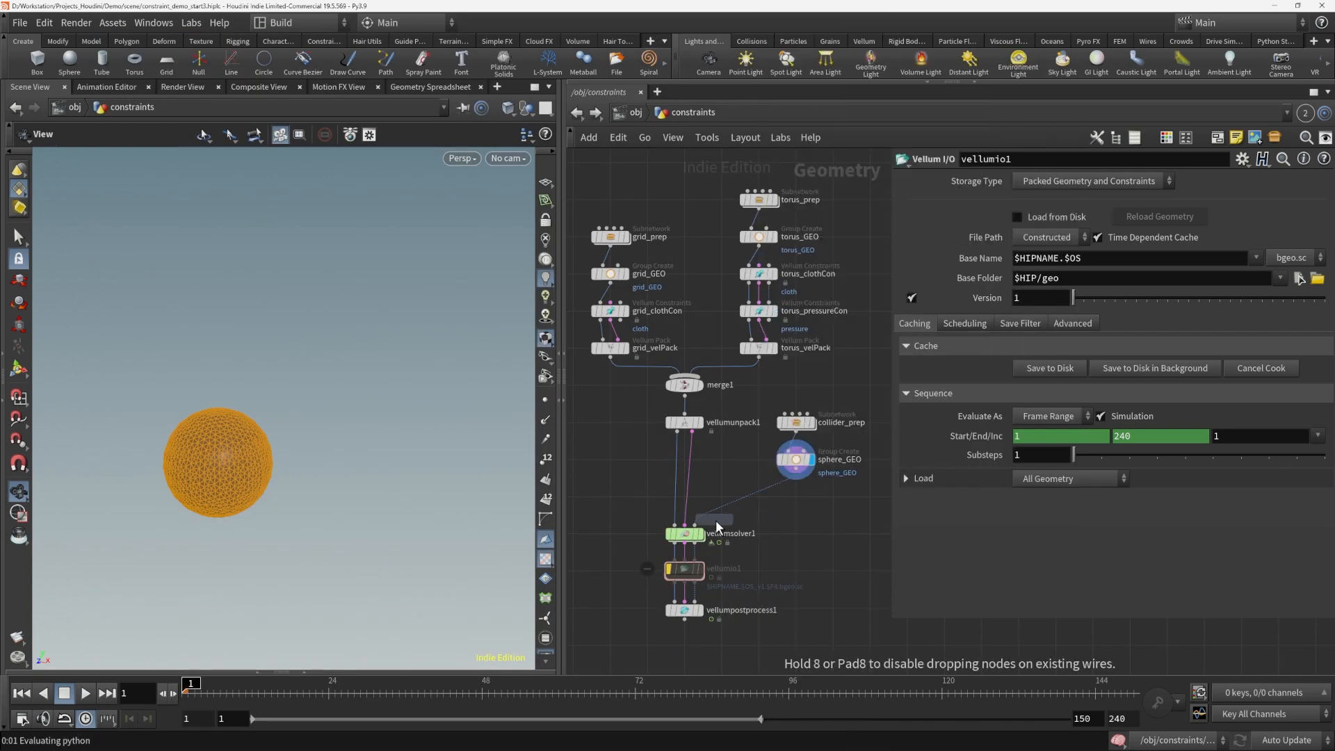
click(691, 501)
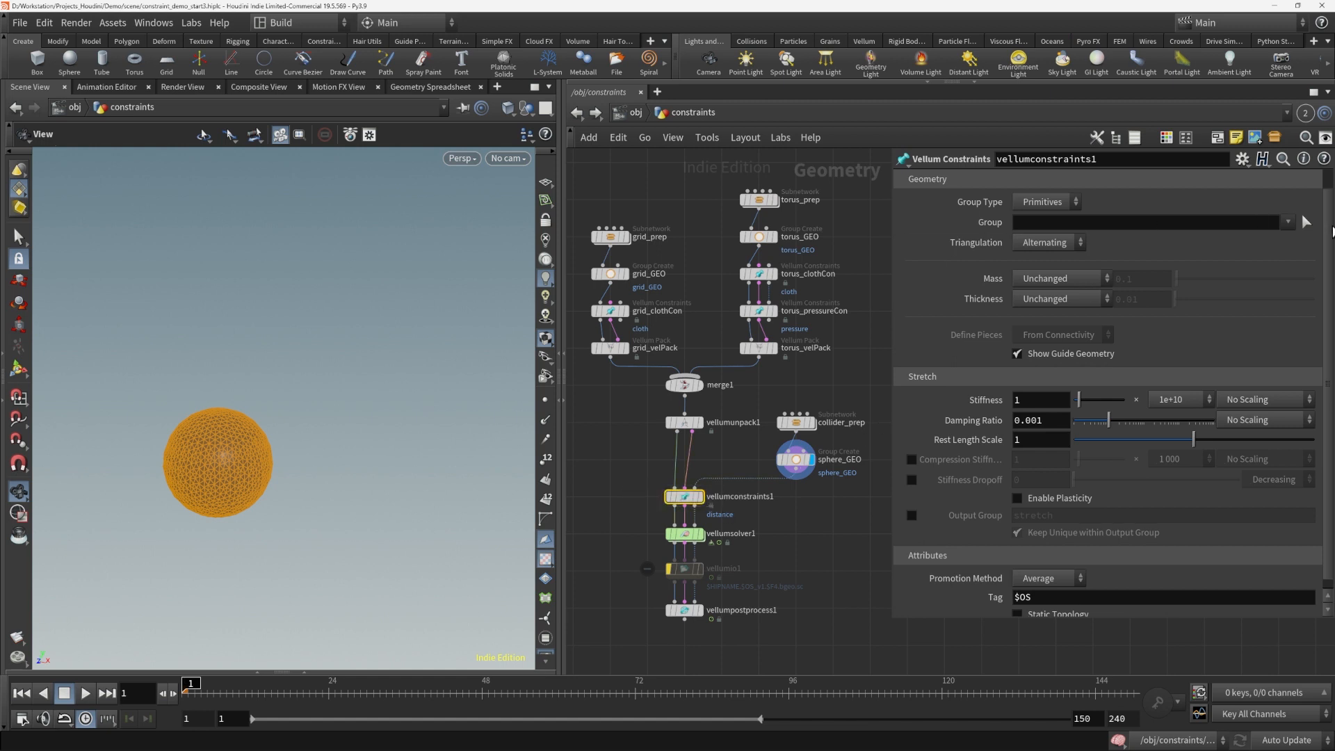
Set the new constraint node's Constraint Type to Attach to Geometry
scroll(963, 209, up, 1)
click(1041, 182)
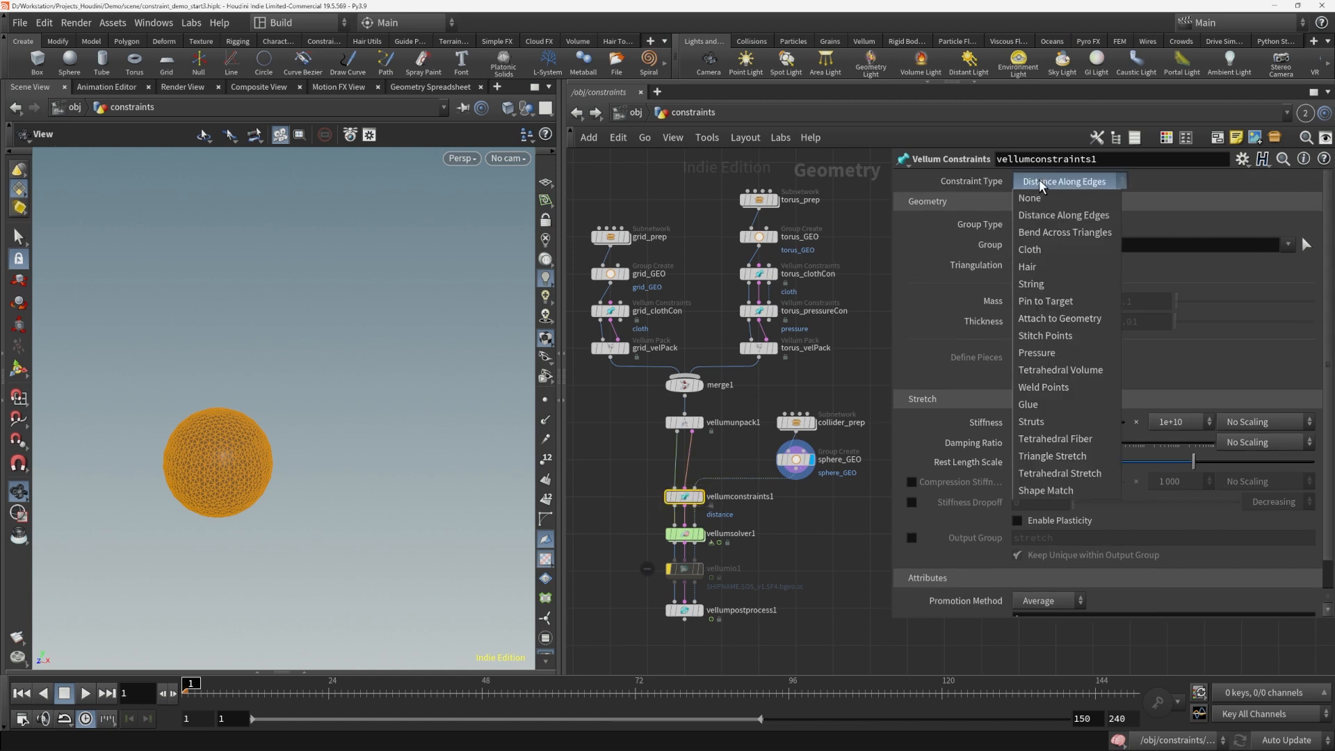
click(1045, 319)
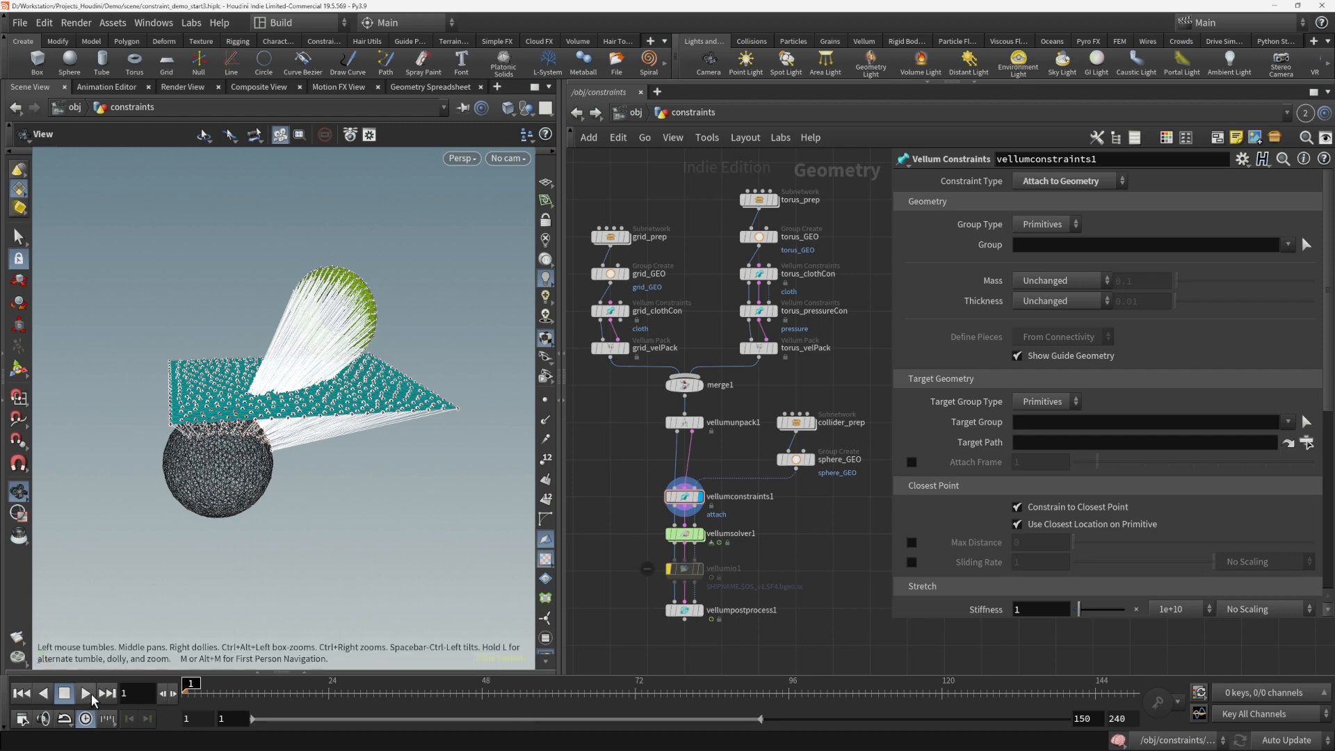
Display vellumpostprocess1, play the simulation to check the attach constraints, and return to frame 1
click(704, 612)
click(700, 611)
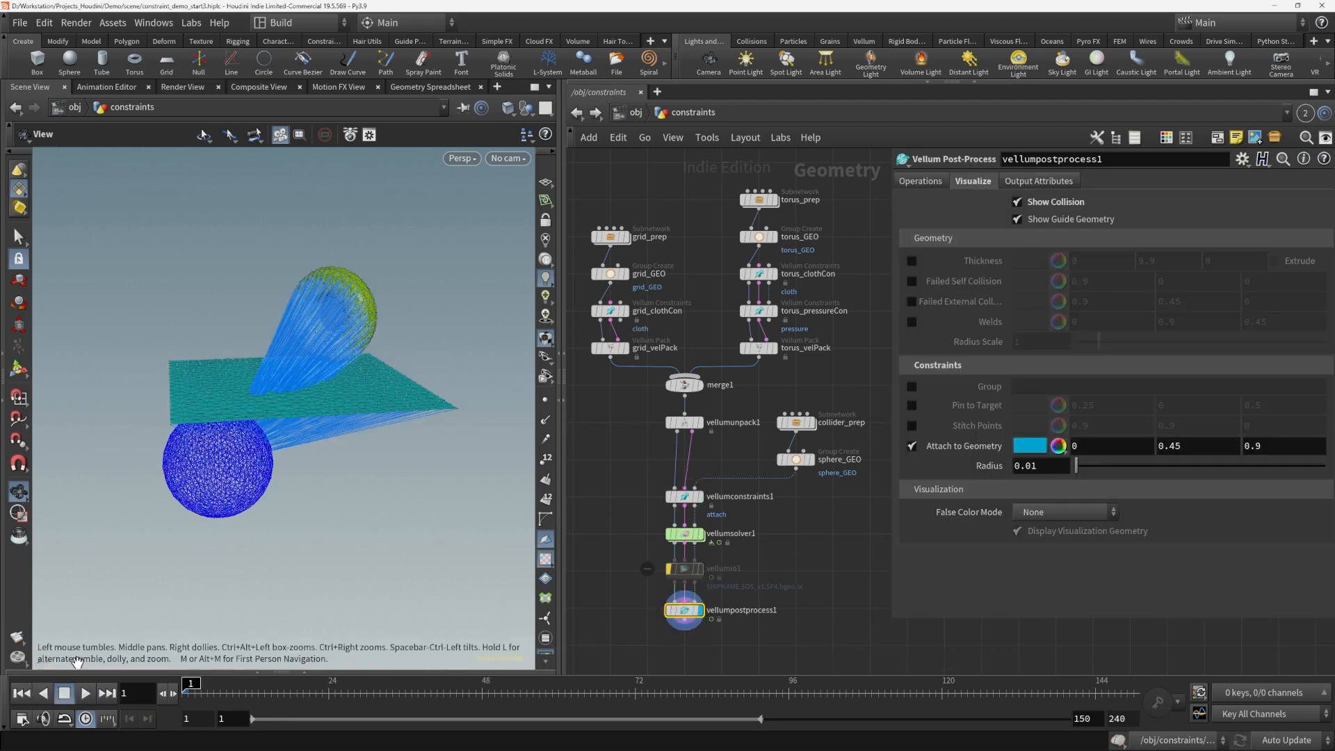
click(84, 693)
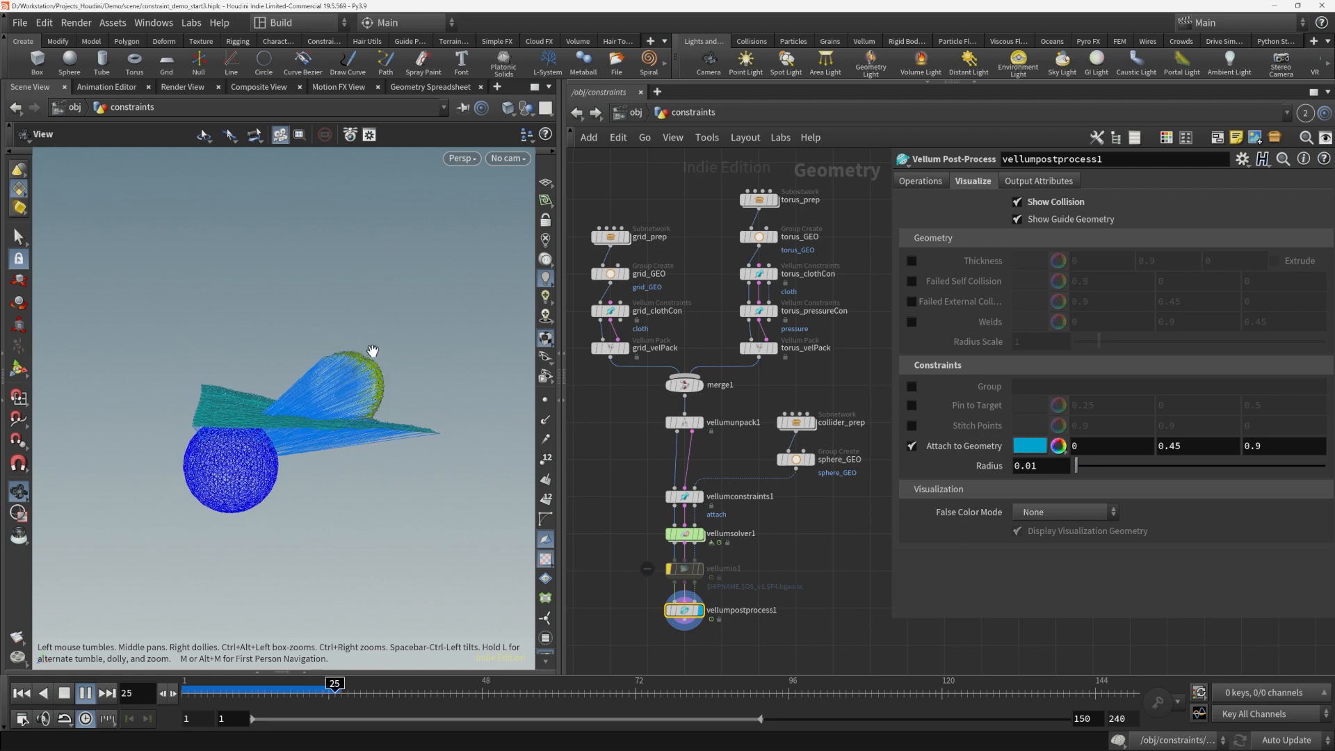
click(85, 694)
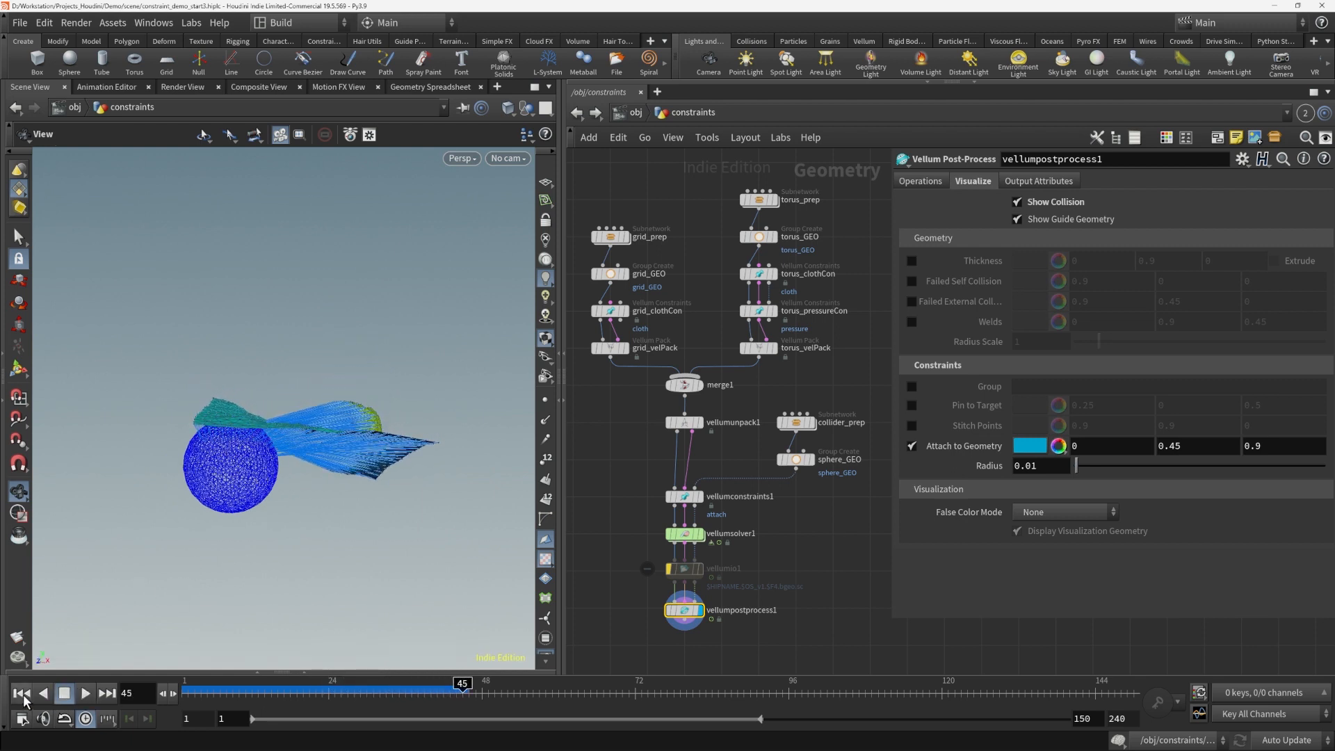
click(23, 694)
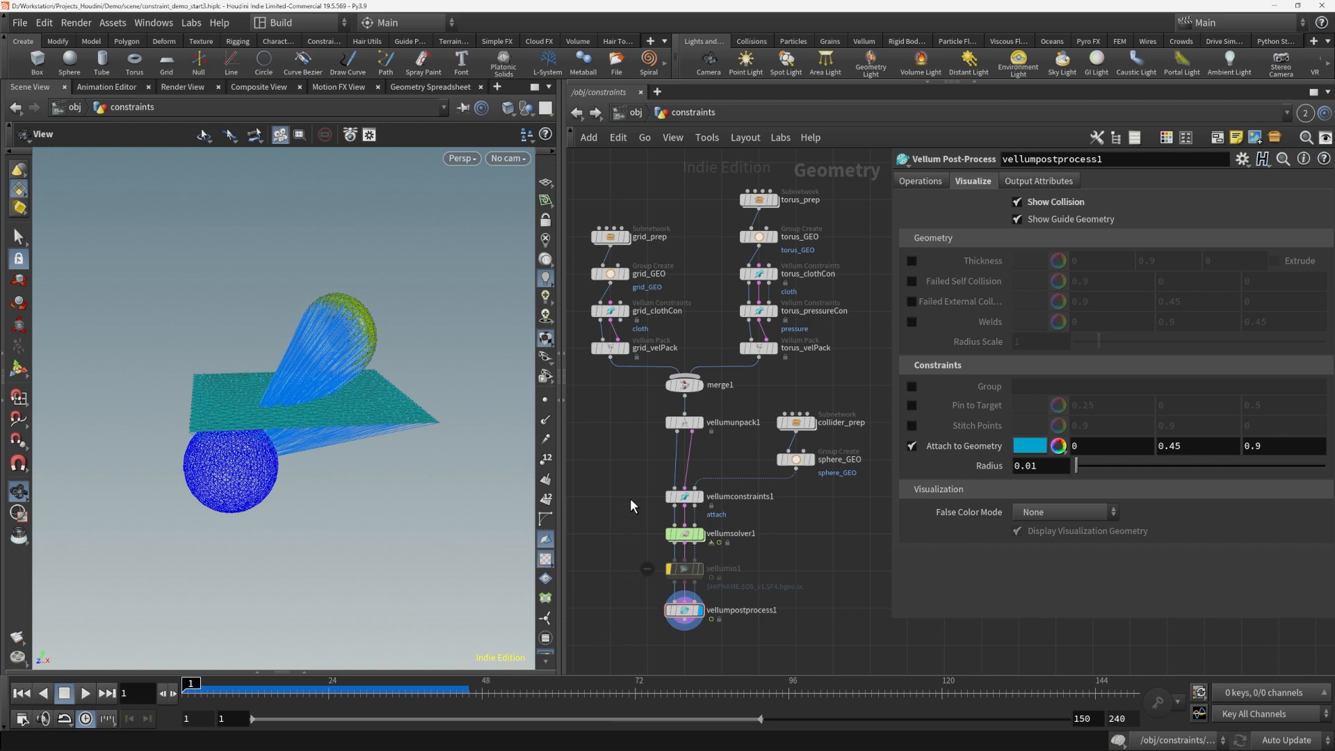
Limit the vellumconstraints1 attachment to the grid by setting its Group to grid_GEO
drag(630, 498, 795, 523)
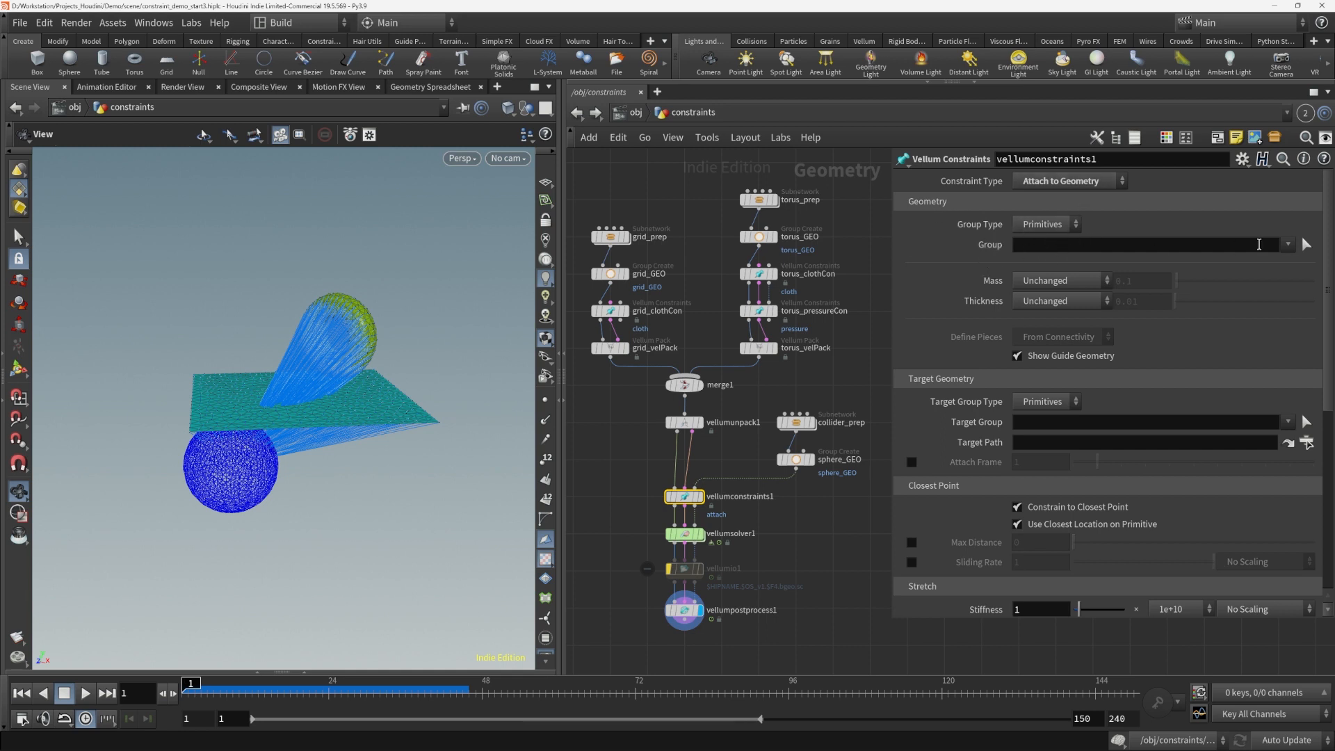
click(1288, 244)
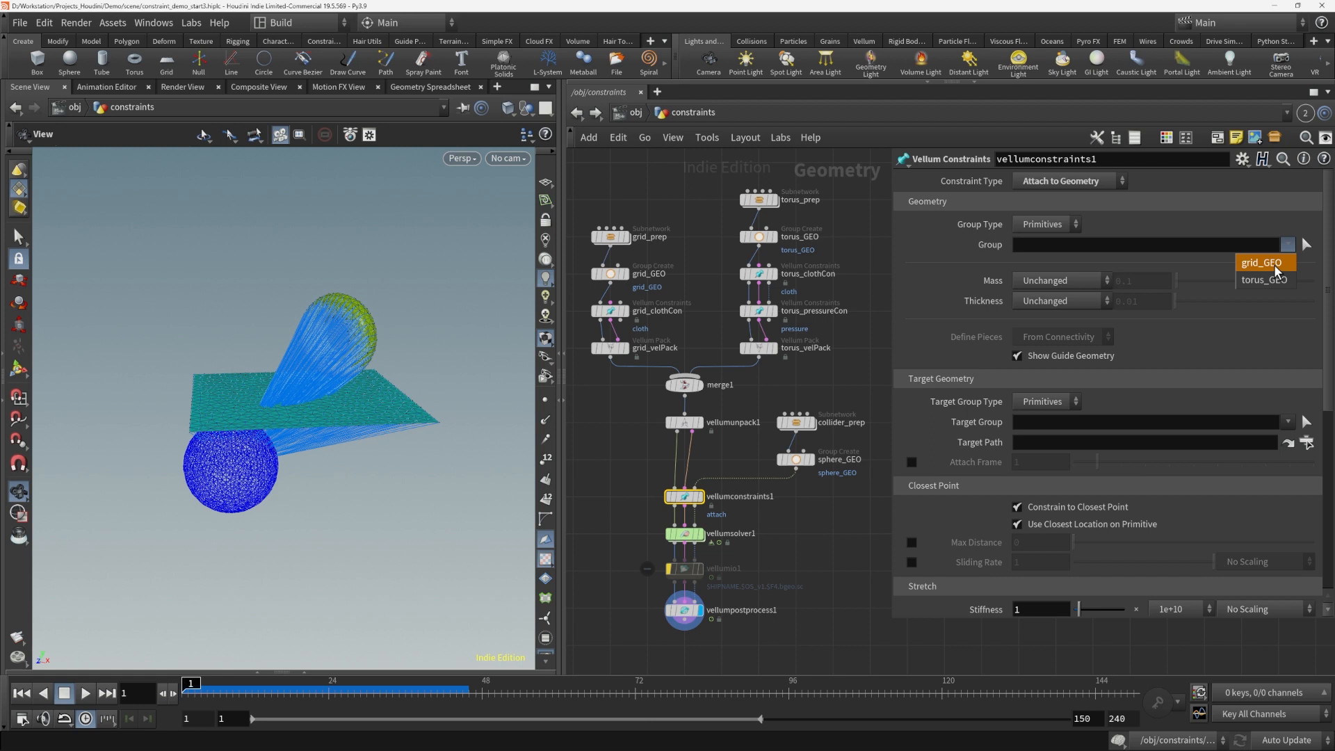
click(1277, 264)
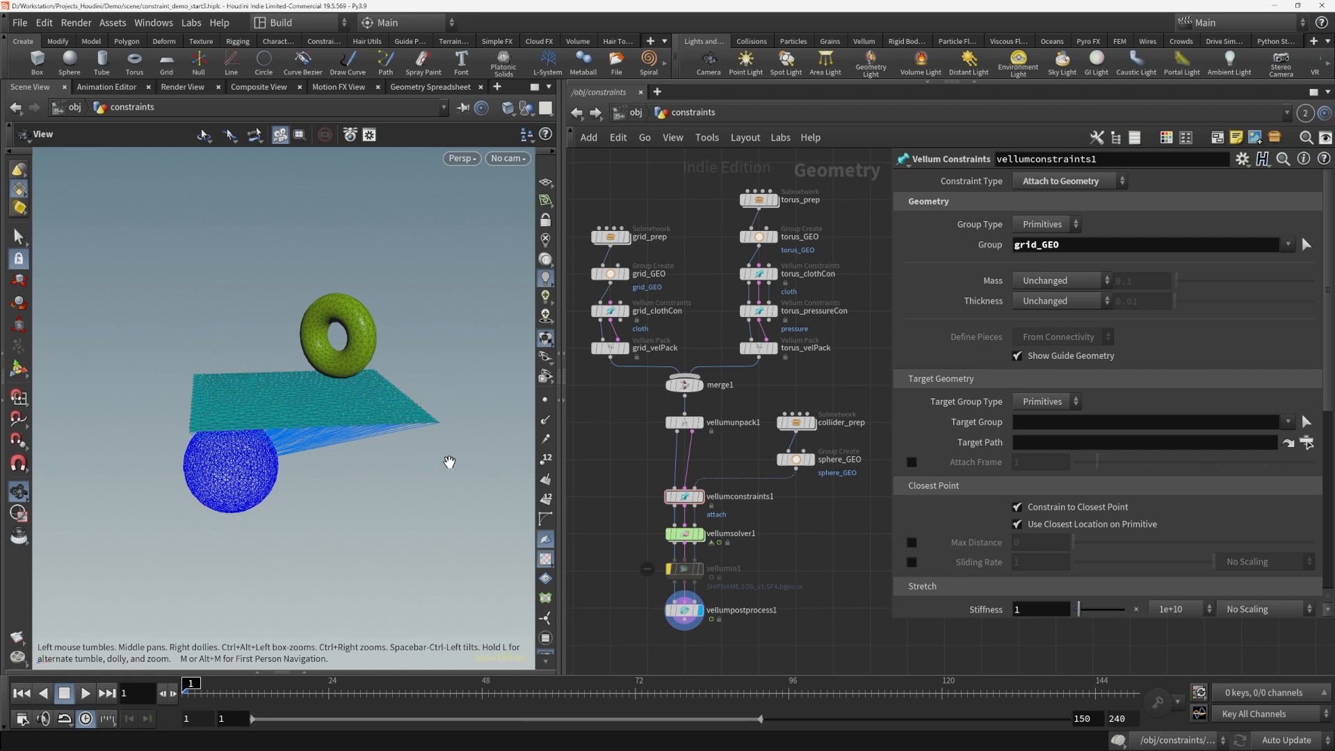
Play the simulation to examine how the attached grid behaves from several angles, and return to frame 1
drag(449, 462, 344, 426)
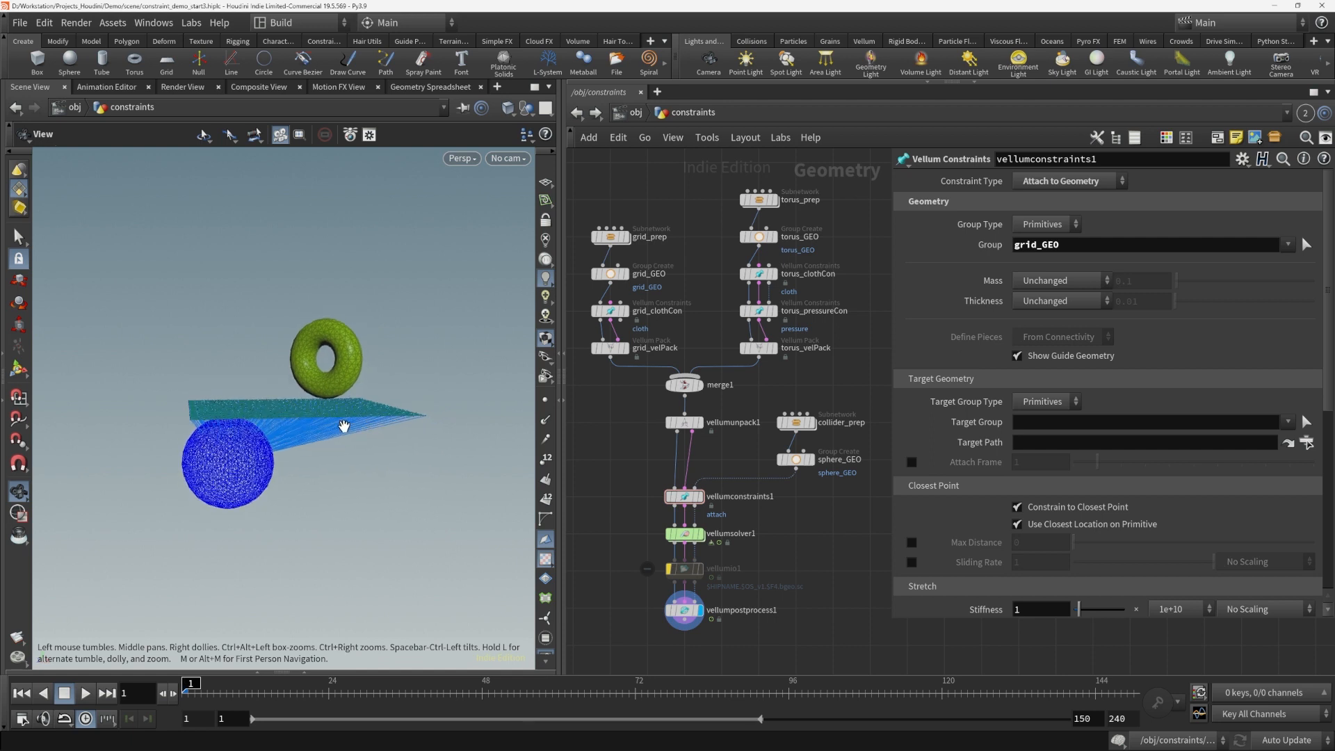
click(87, 693)
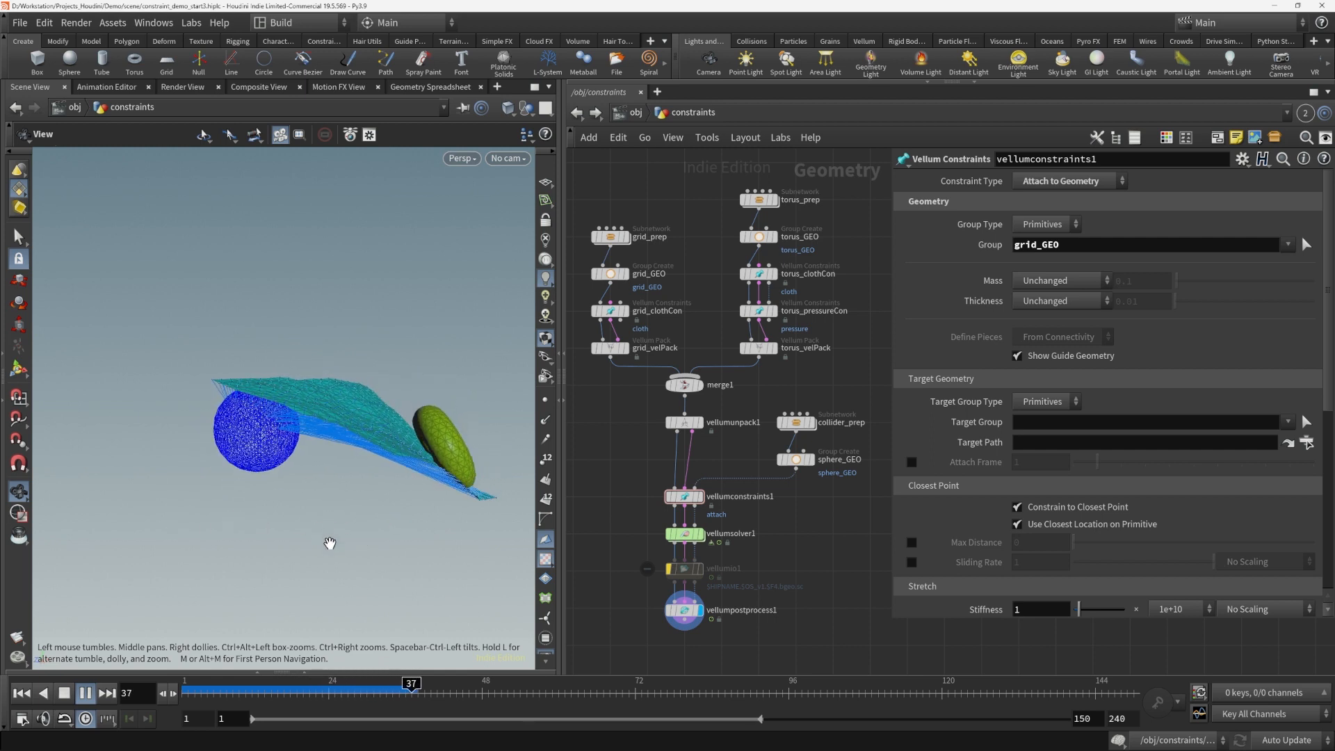
middle_drag(343, 522, 244, 491)
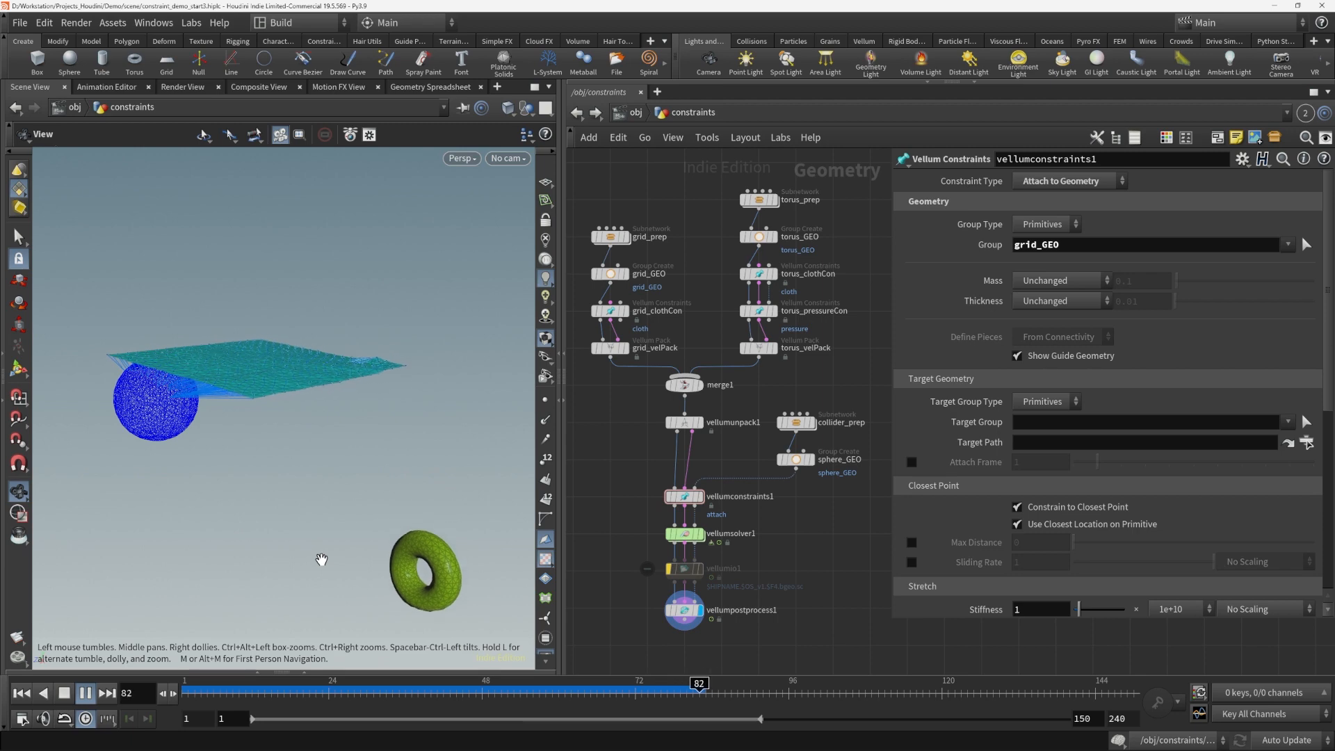
click(22, 694)
drag(271, 449, 239, 462)
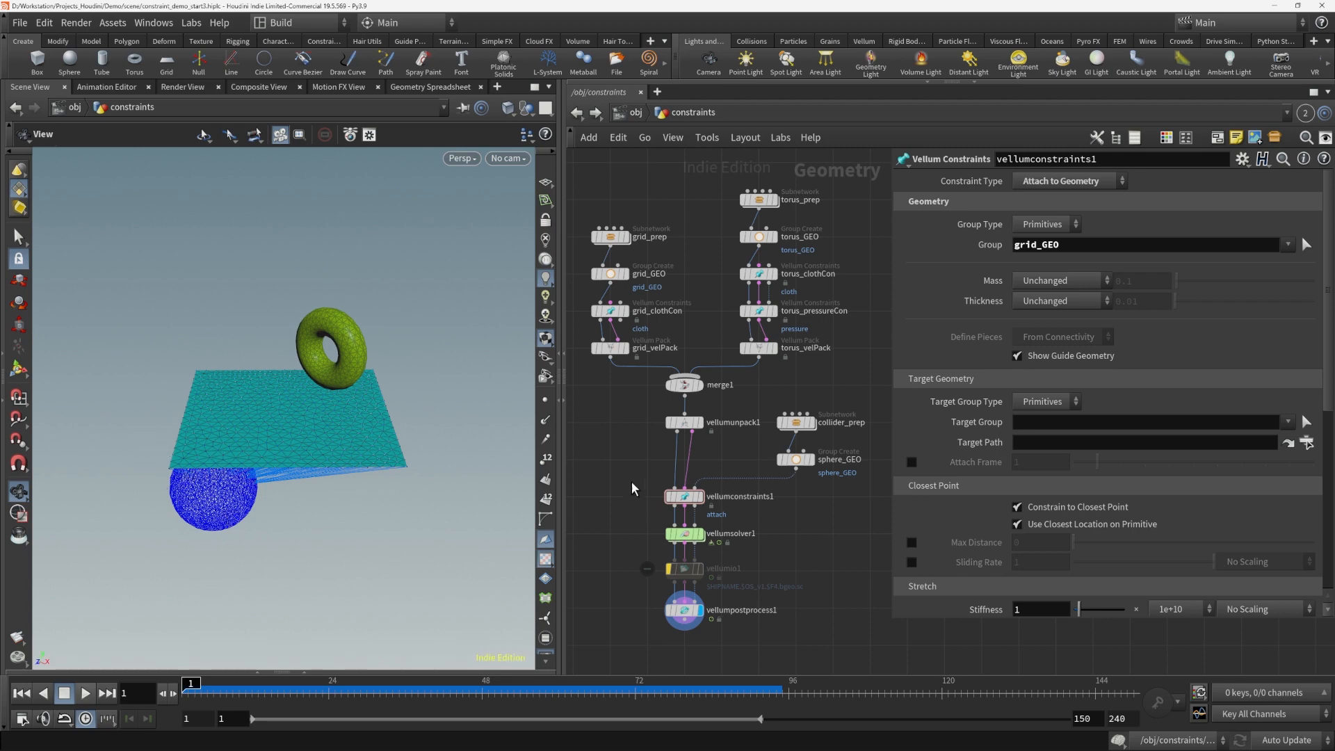
Make room below grid_GEO and insert an Attribute Paint node between grid_GEO and grid_clothCon
middle_drag(612, 459, 657, 528)
mouse_move(657, 528)
right_down()
mouse_move(641, 528)
mouse_move(661, 513)
right_up()
drag(660, 303, 659, 273)
key(Tab)
text(attribute pai)
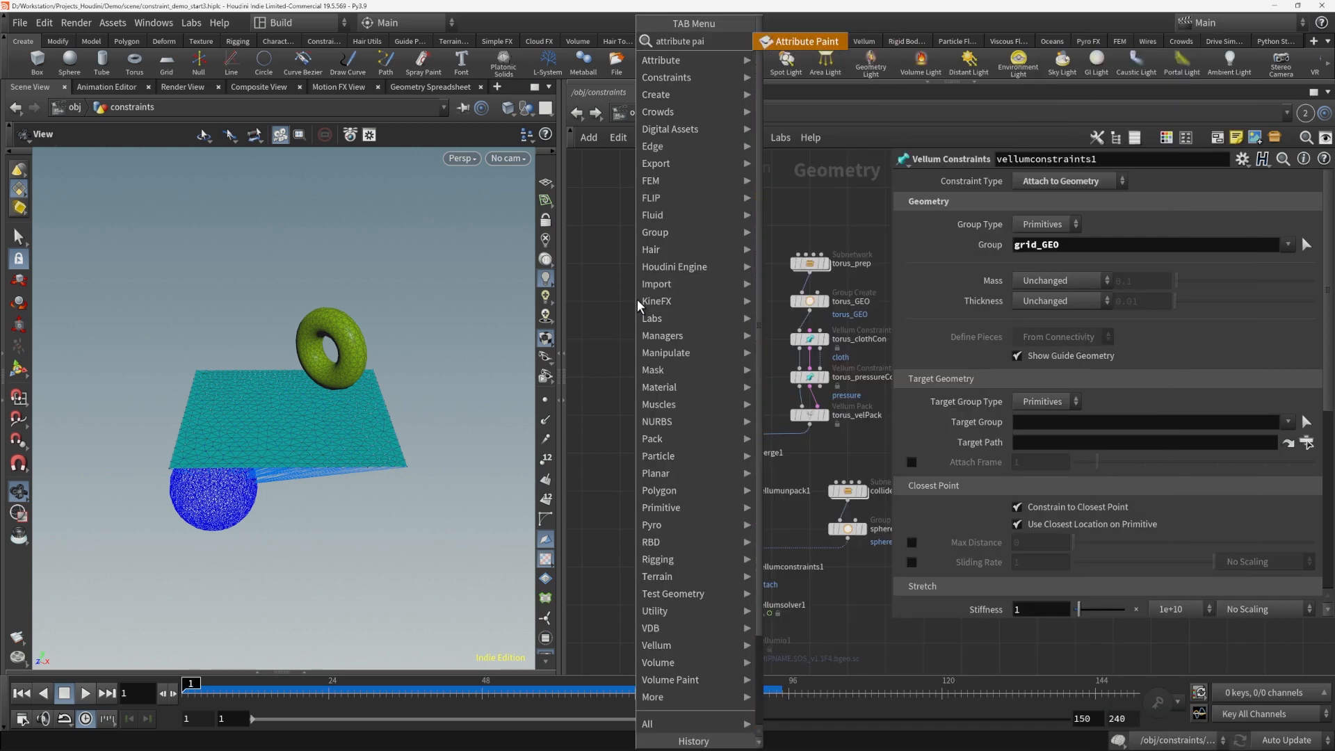
key(Return)
click(653, 375)
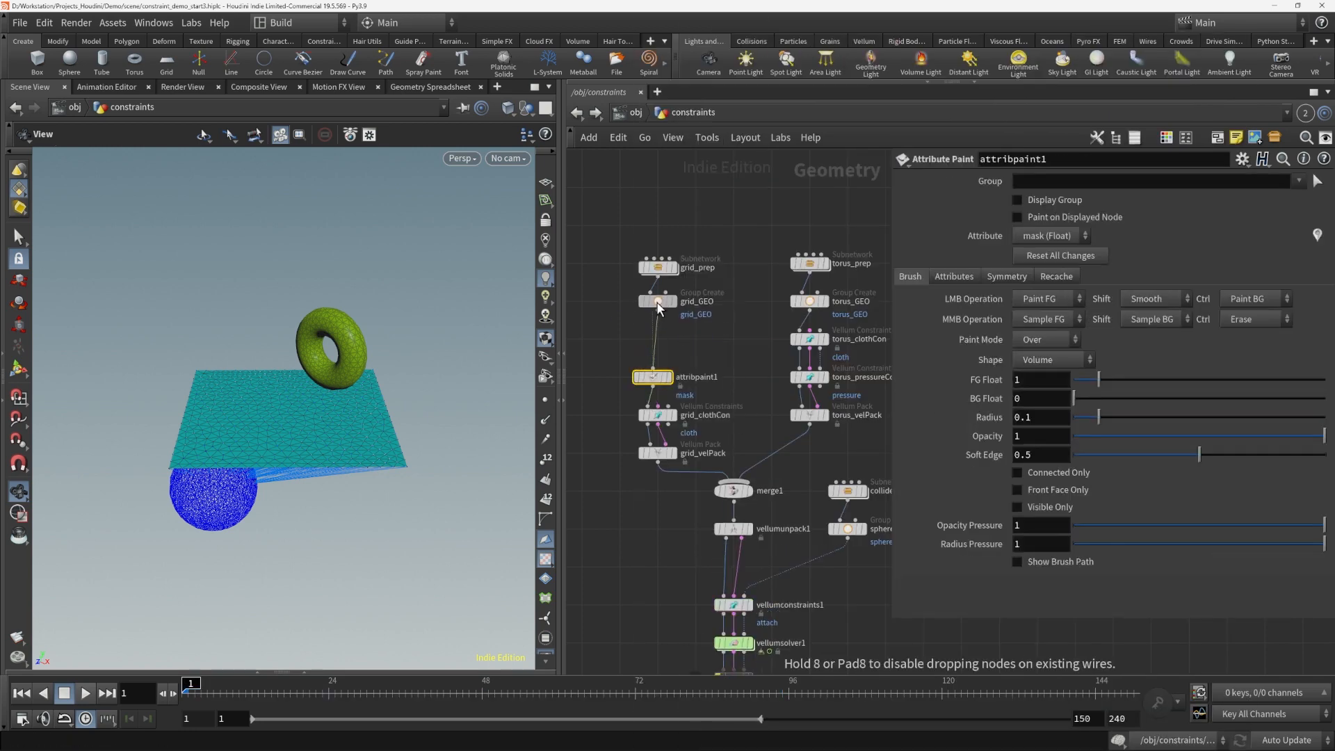
Place attribpaint1 directly below grid_GEO, display it, and activate its paint brush with a radius of about 1.09
drag(653, 377, 657, 340)
click(672, 340)
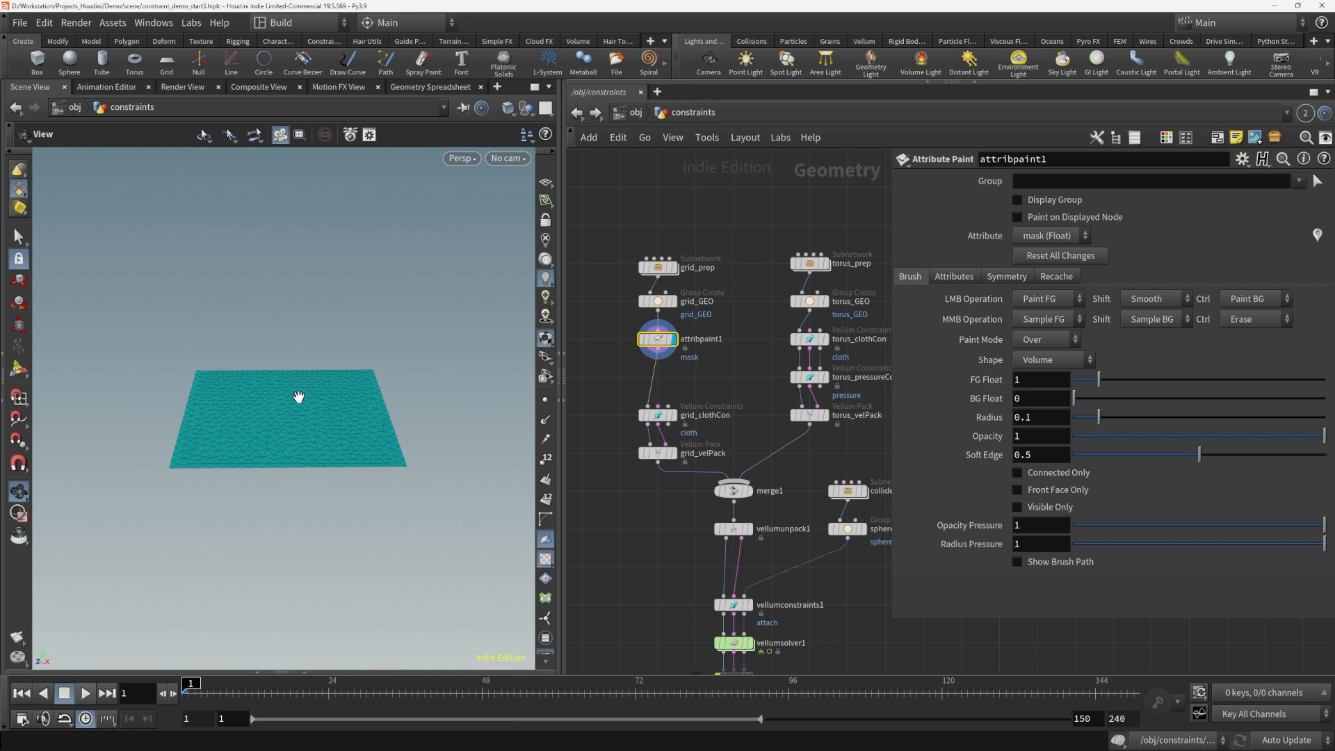
key(Return)
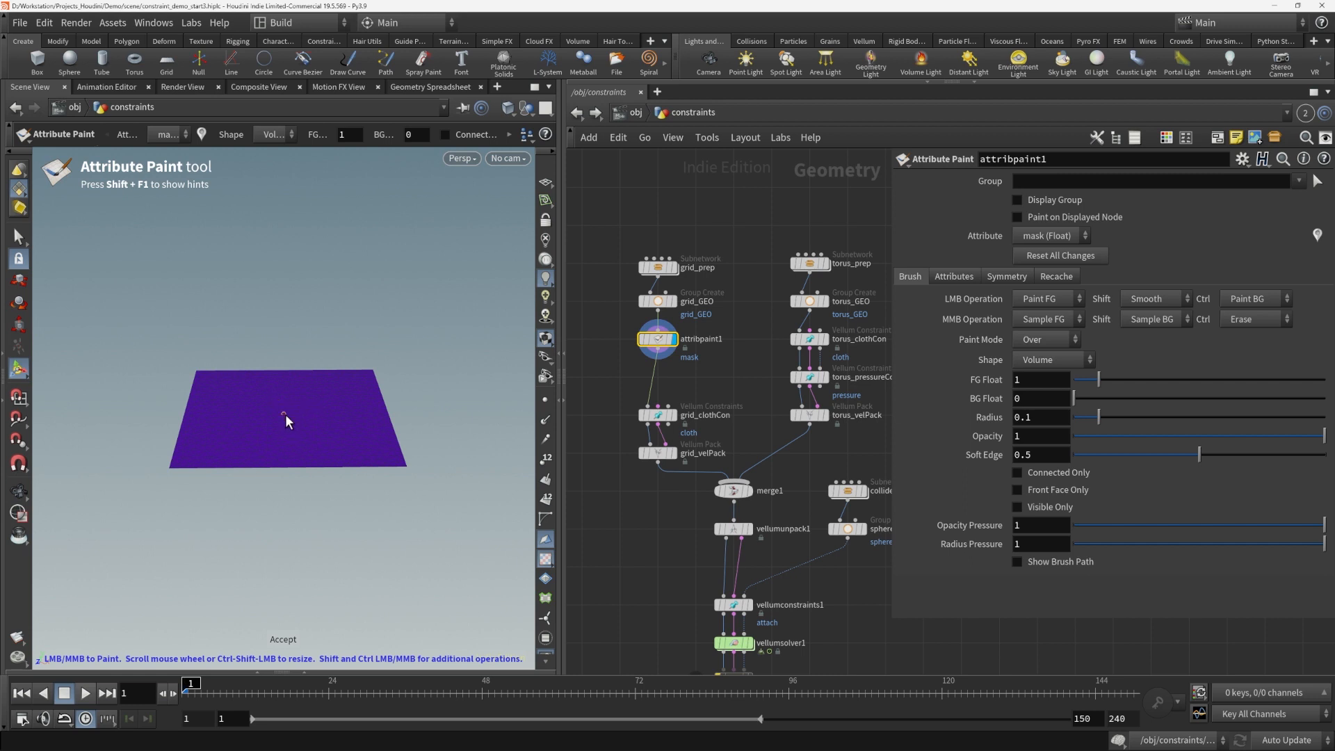
scroll(286, 415, up, 15)
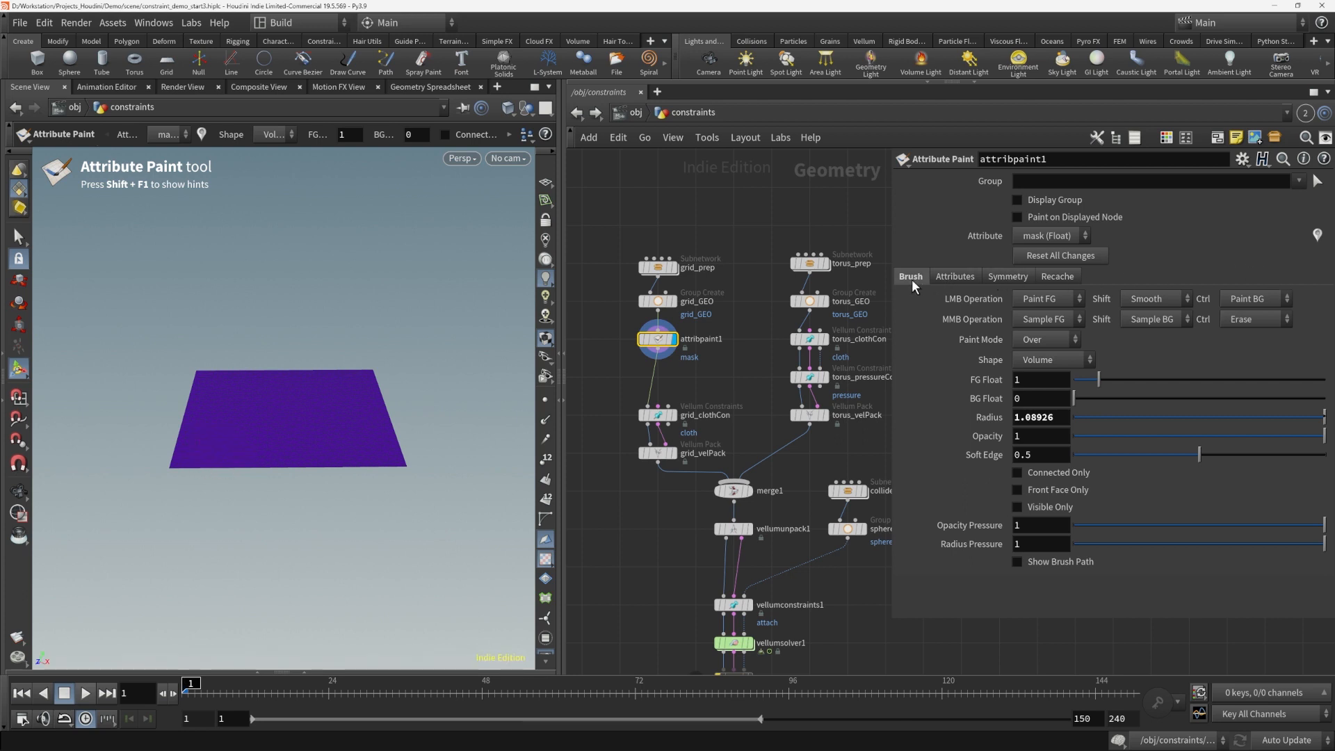
Rename the painted attribute of attribpaint1 to grid_tip and resume painting in the viewport
click(970, 275)
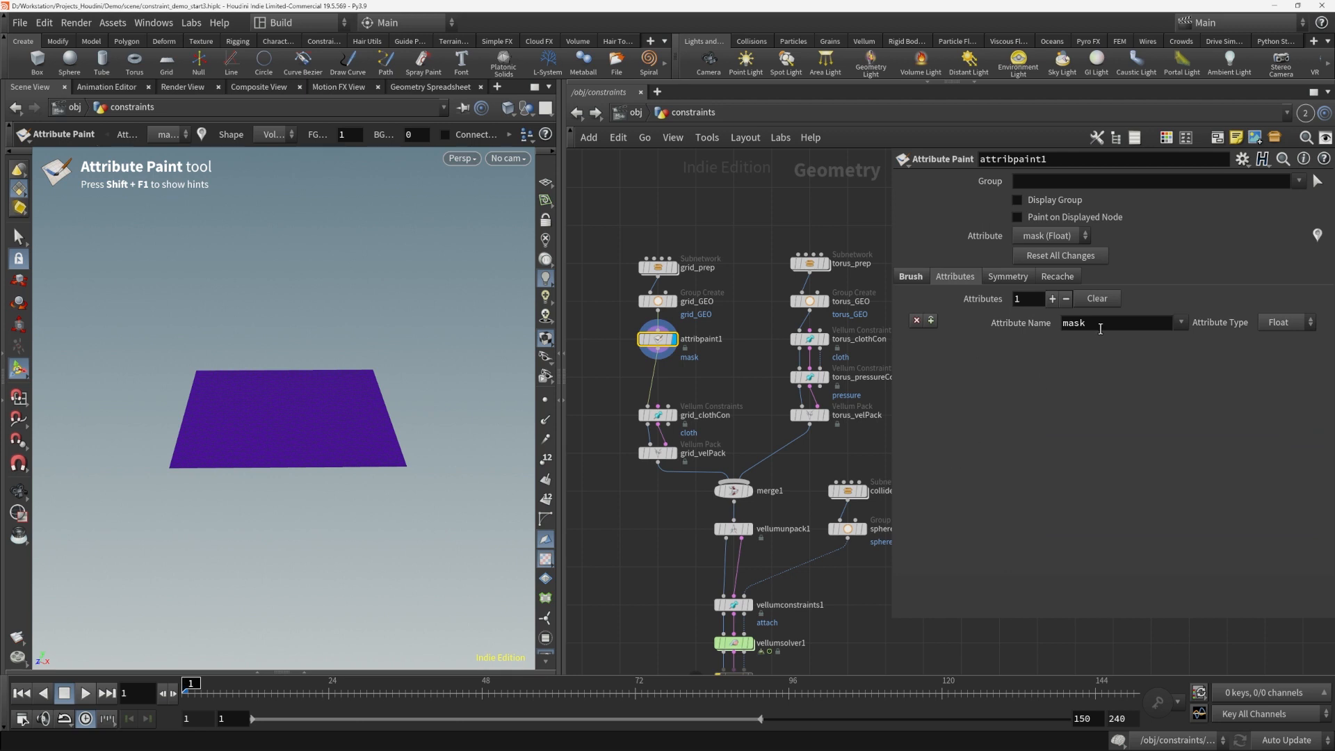
double_click(1101, 329)
text(grid_tip)
key(Return)
key(Return)
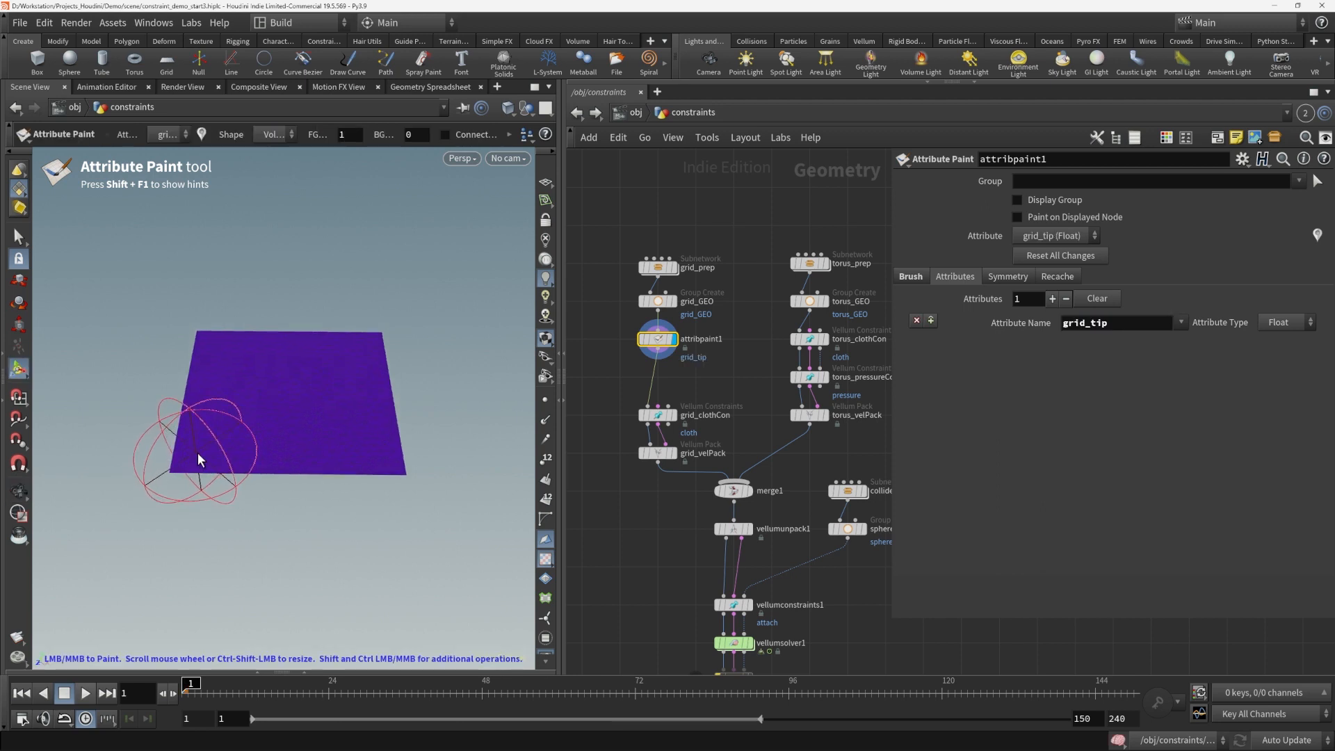
Paint the grid corner above the sphere, and soften the mask with the Smooth operation and the Fill brush shape
drag(198, 453, 193, 457)
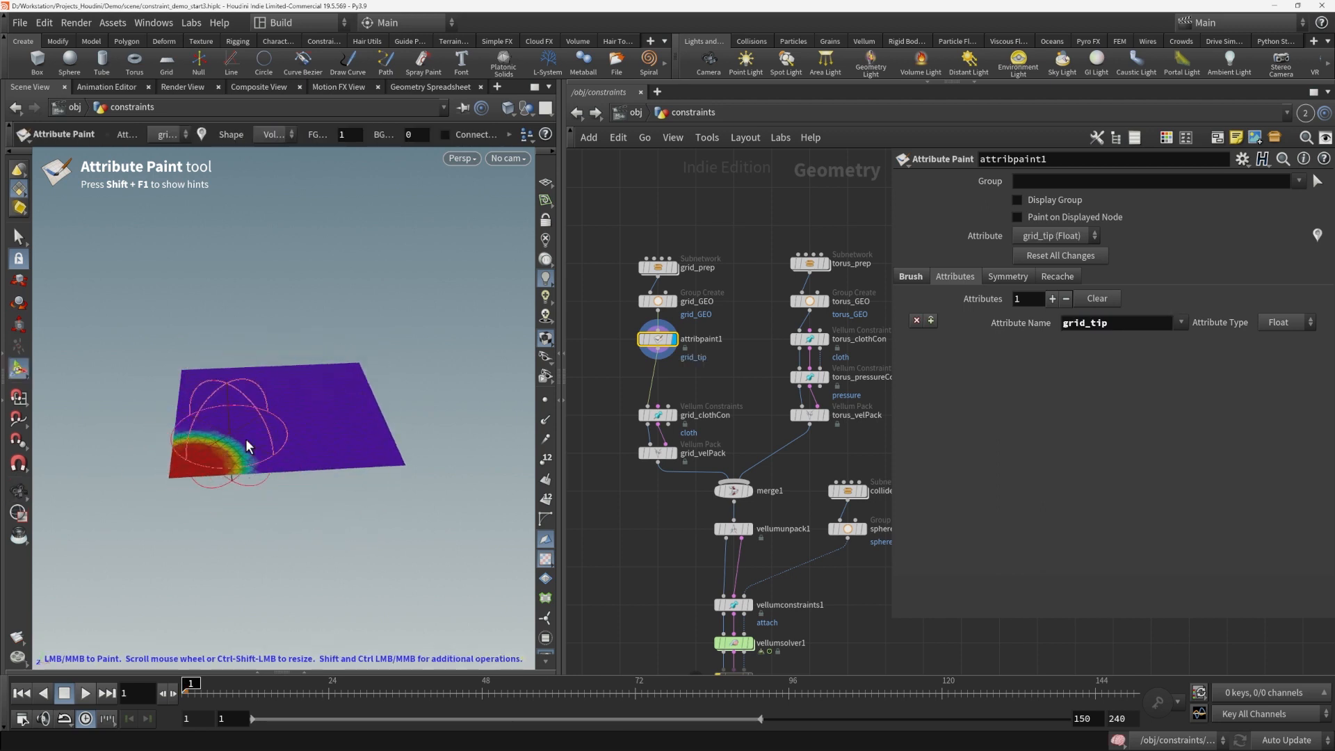
right_click(303, 423)
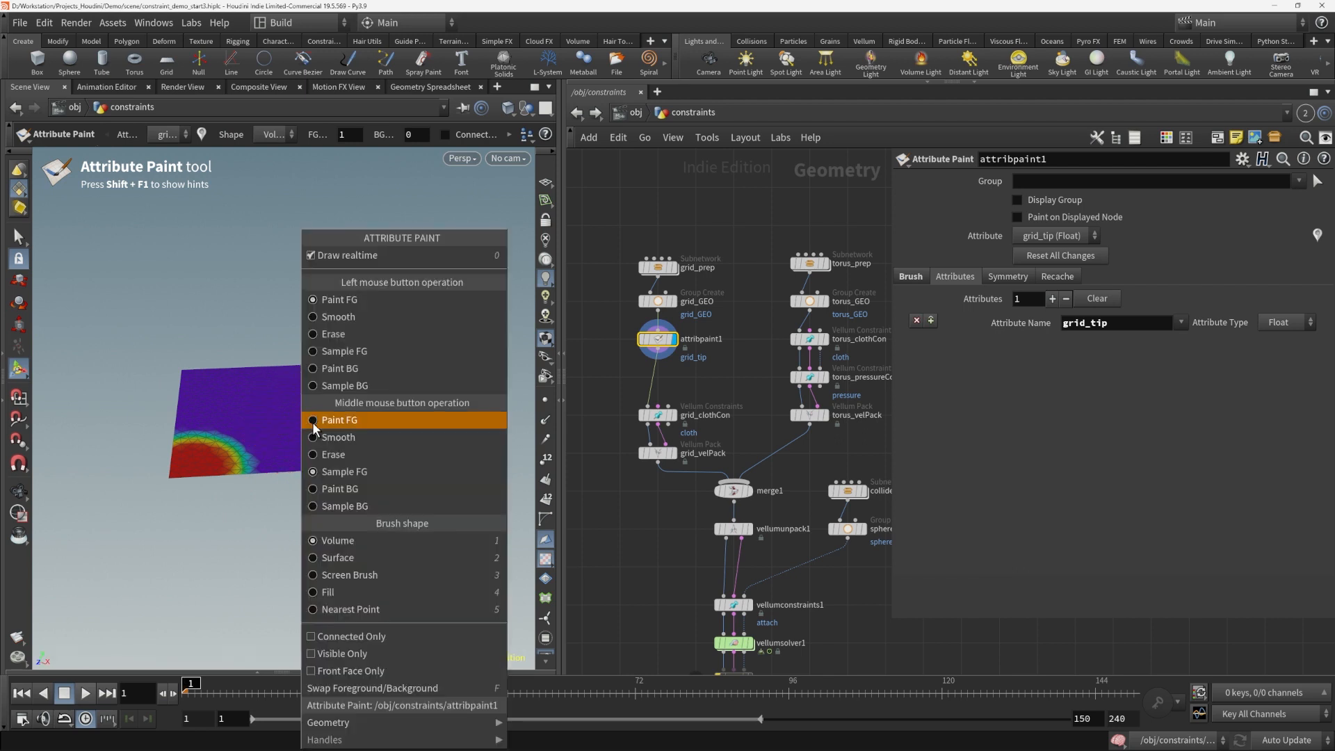
click(335, 318)
right_click(299, 420)
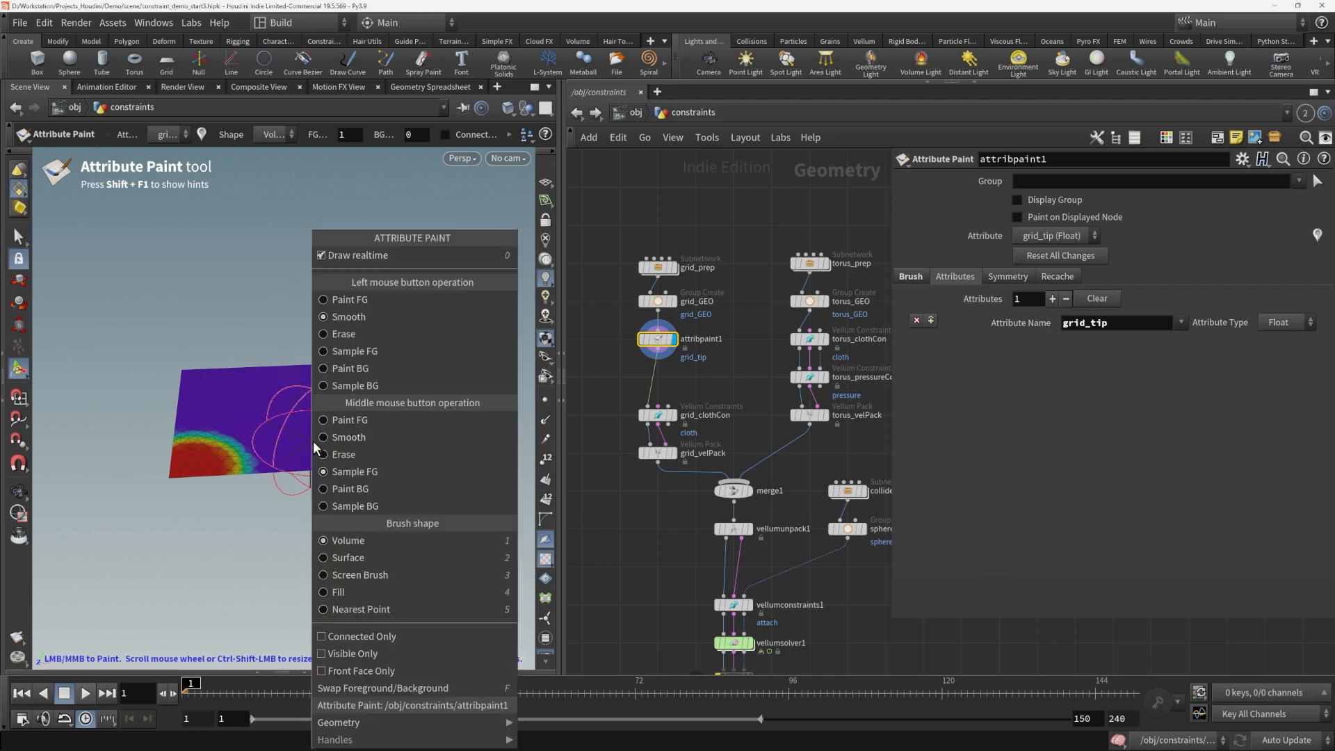
click(355, 592)
click(292, 412)
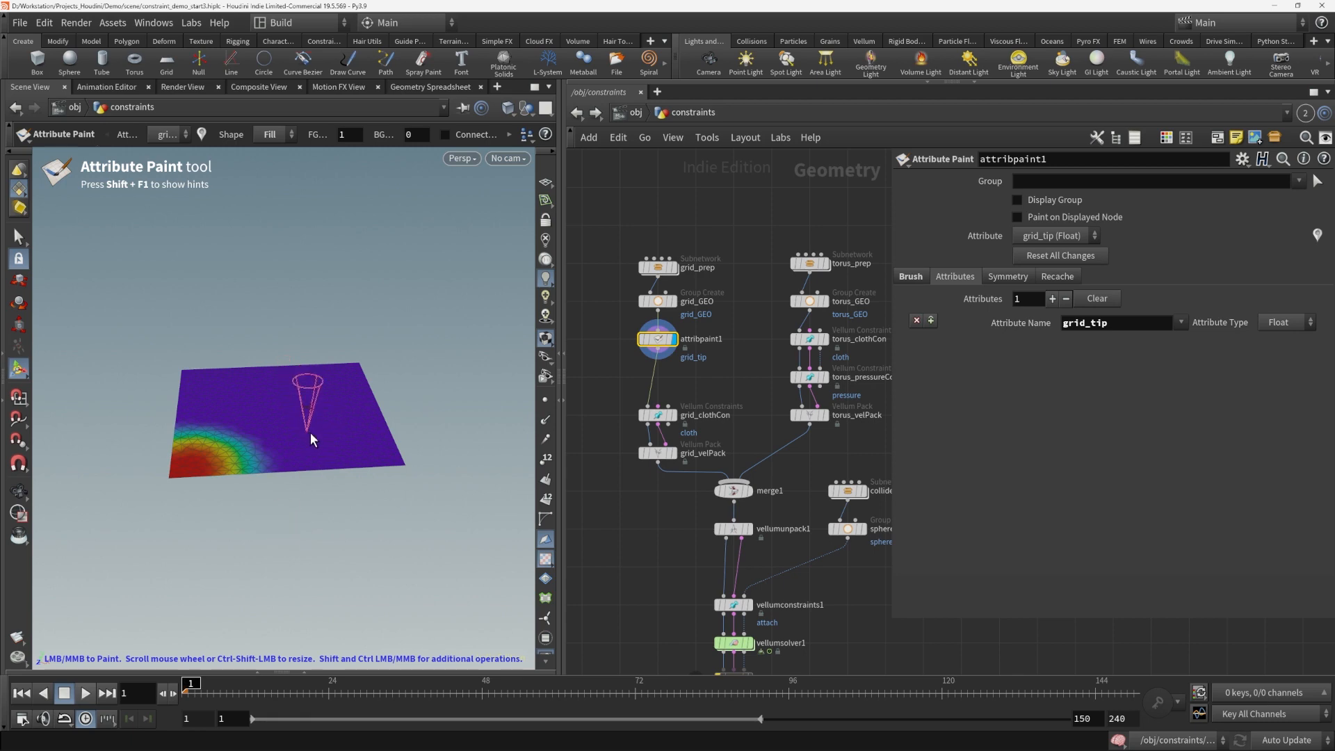
Copy the grid_tip attribute name from attribpaint1 and display vellumconstraints1
key(h)
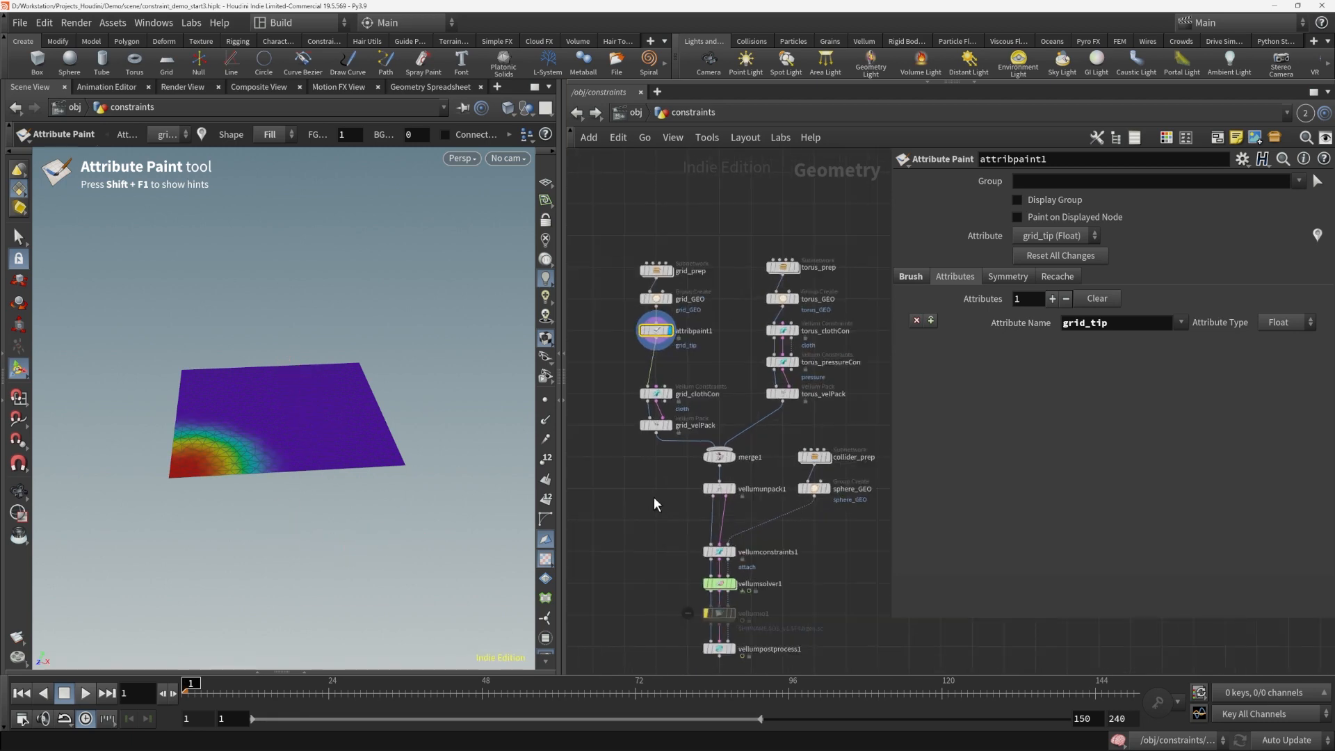
click(1145, 325)
key(ctrl+c)
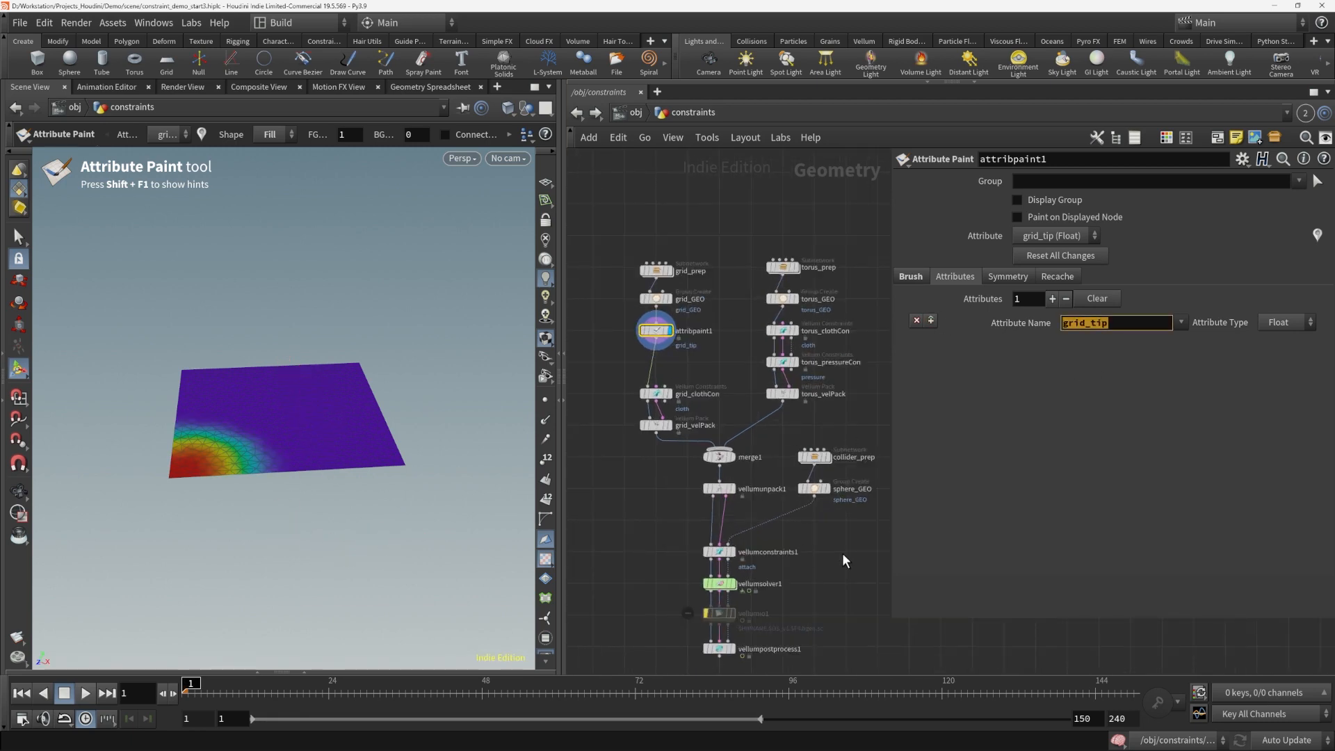
scroll(812, 661, up, 3)
click(673, 467)
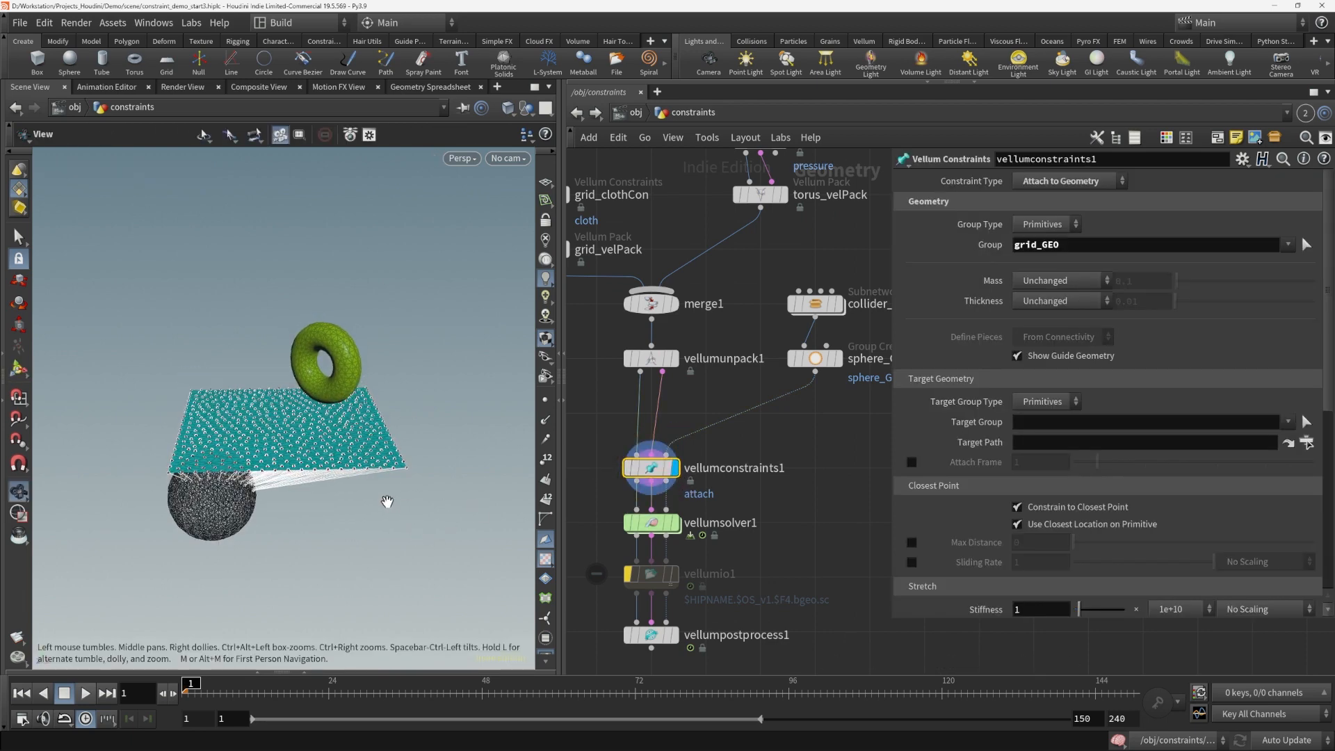
alt+middle_drag(388, 501, 433, 509)
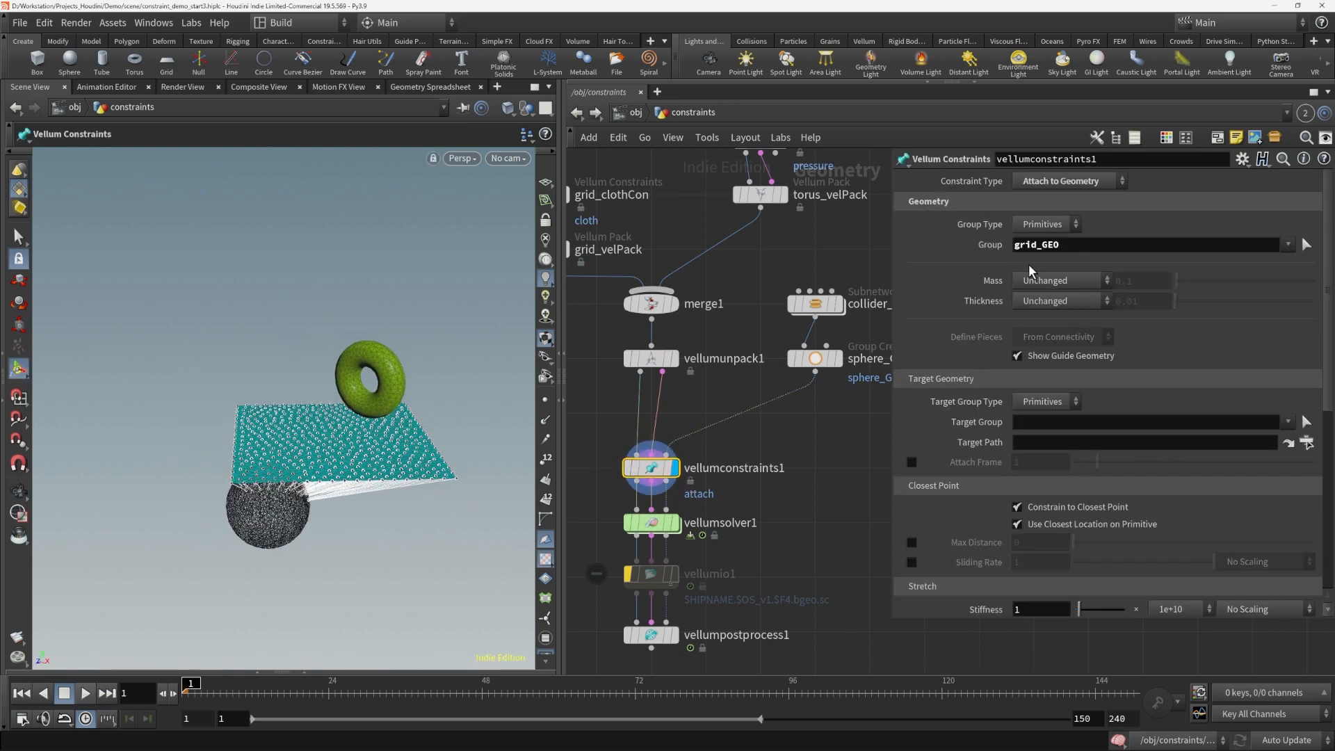
Set the vellumconstraints1 Group Type to Points and its Group to the copied name grid_tip
click(1046, 224)
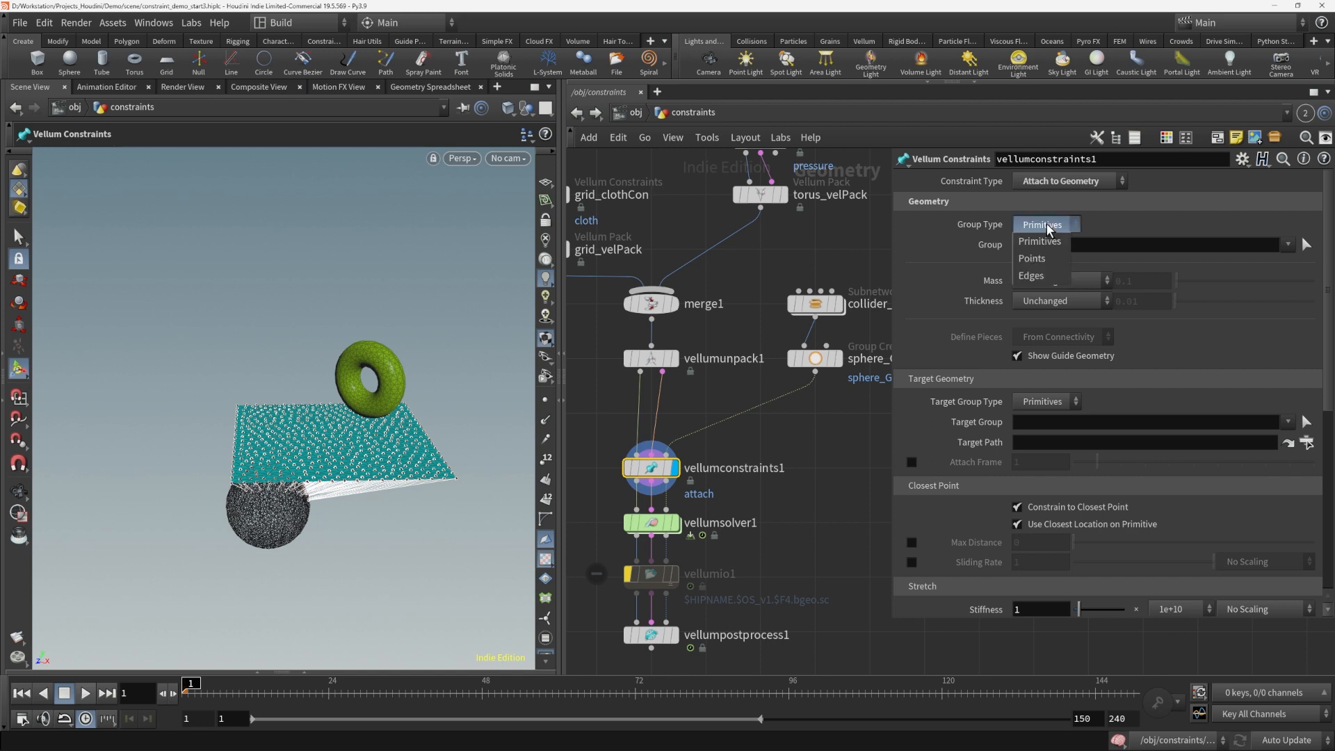
click(1032, 258)
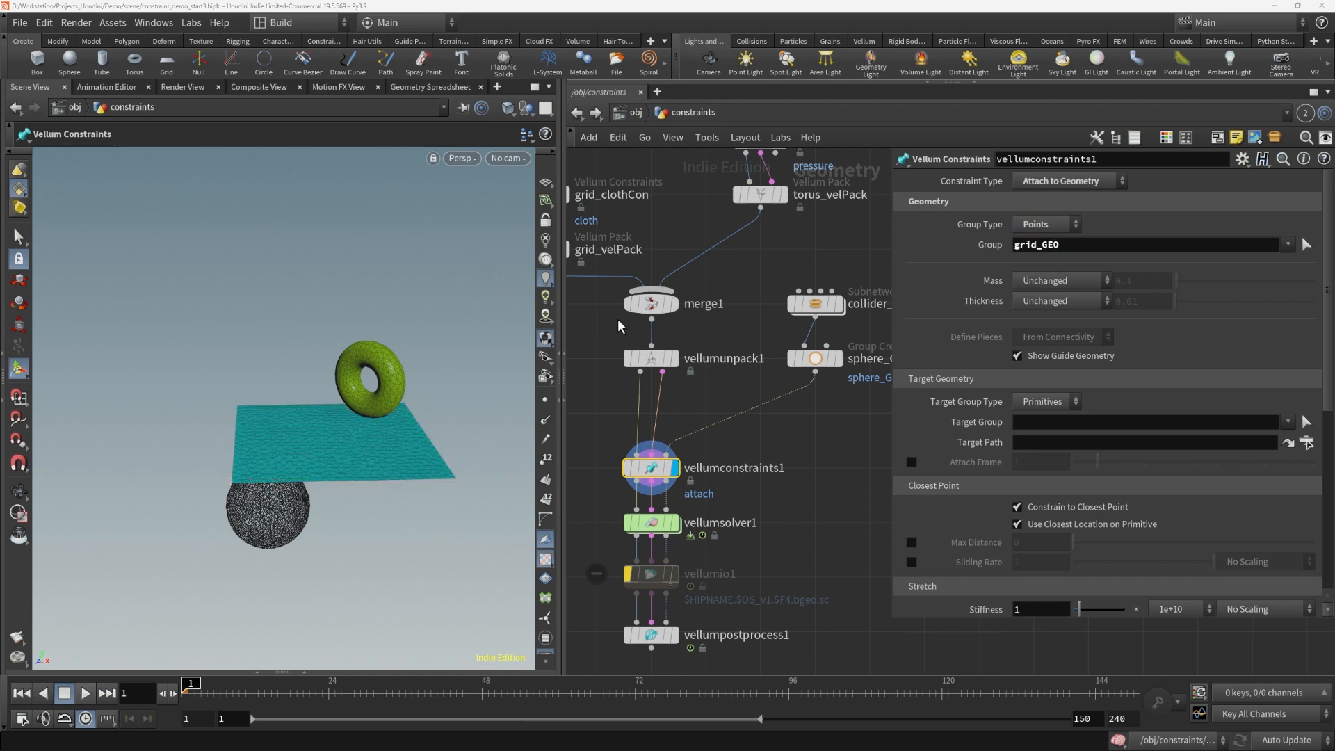
scroll(665, 329, down, 2)
mouse_move(680, 328)
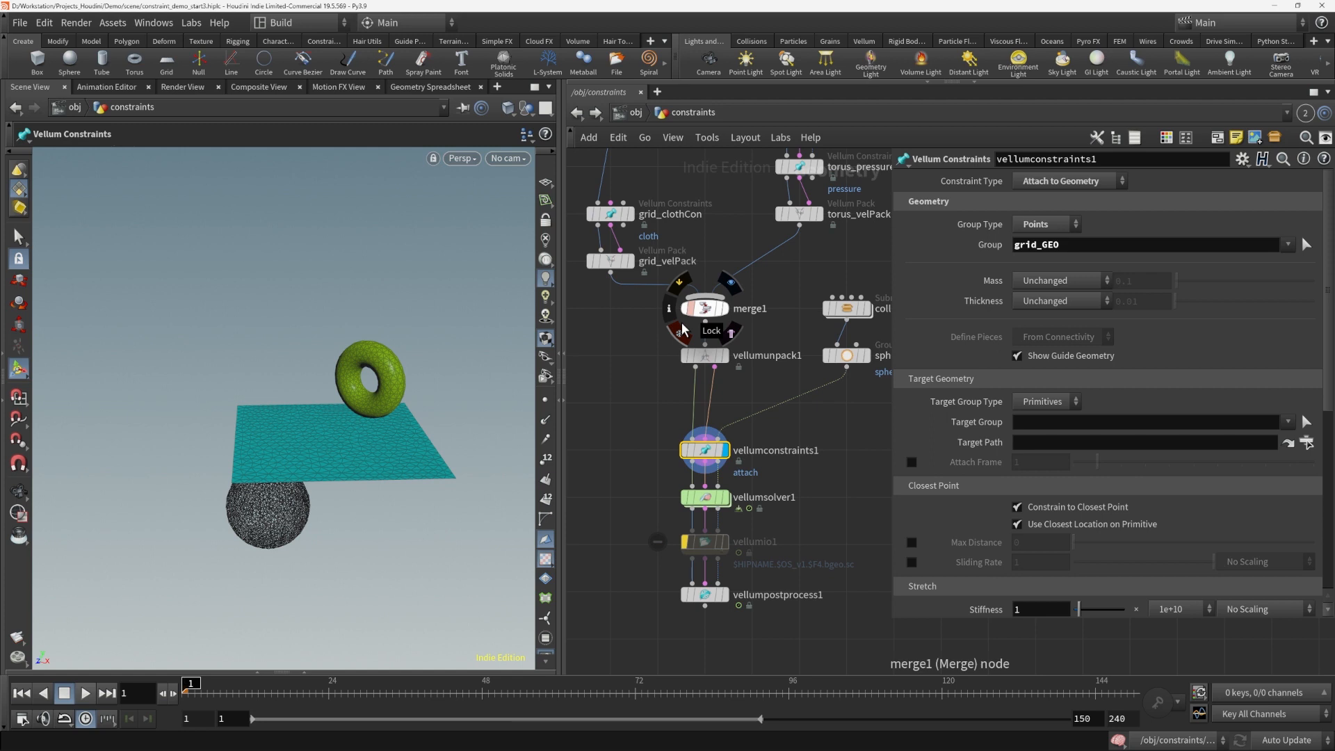
drag(1075, 248, 837, 236)
key(ctrl+v)
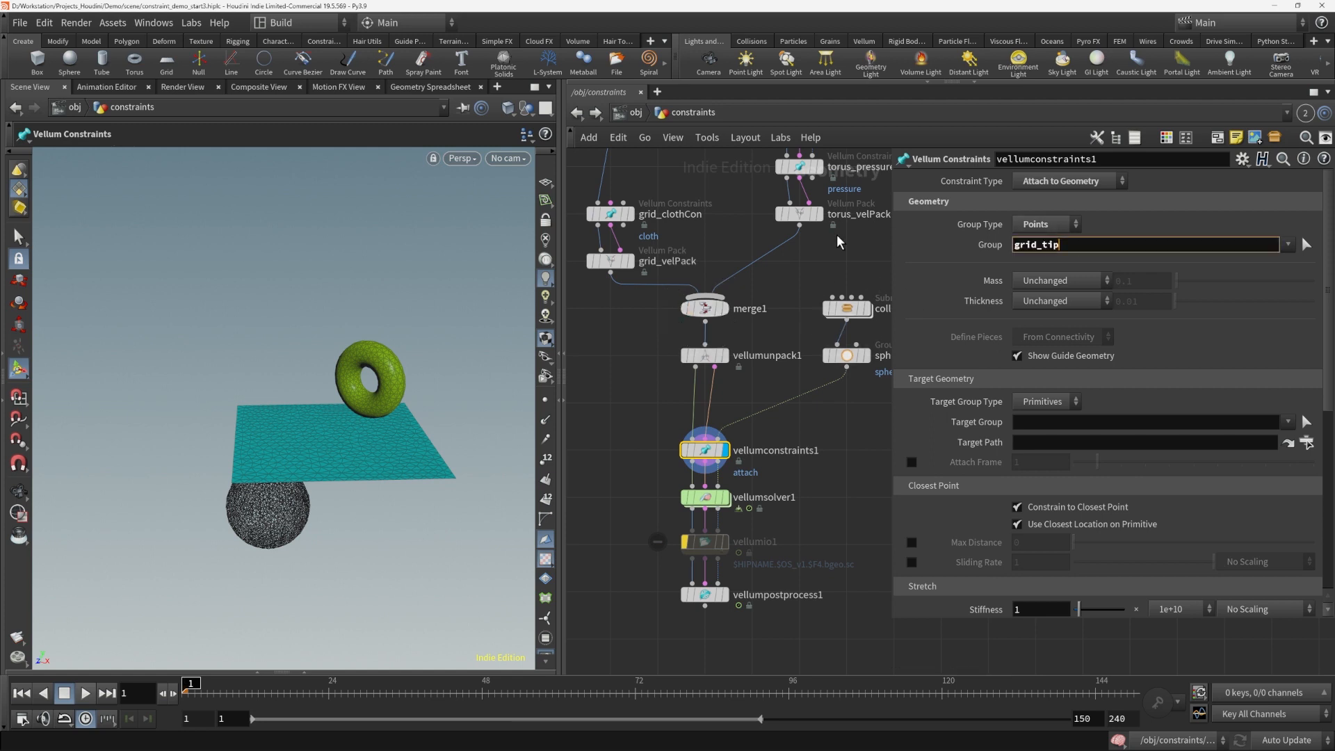
key(Return)
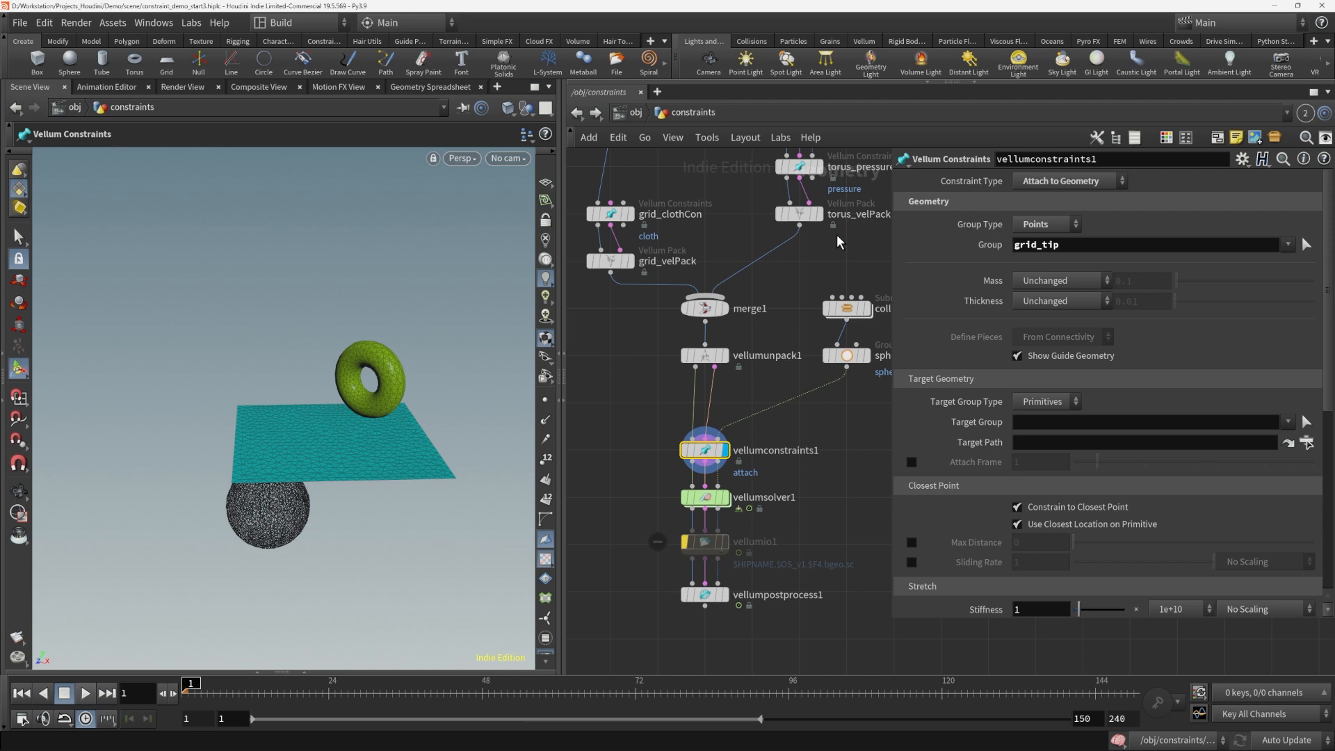
click(1014, 248)
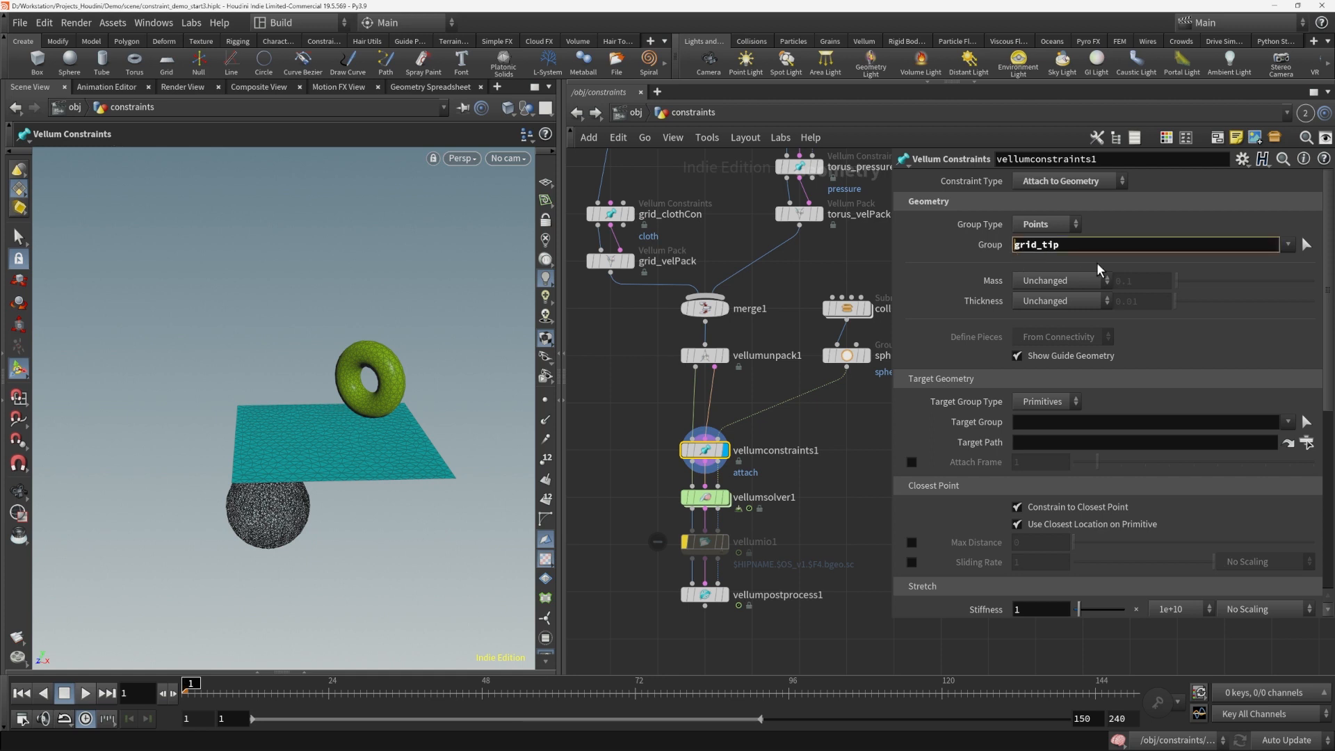
text(@)
key(Return)
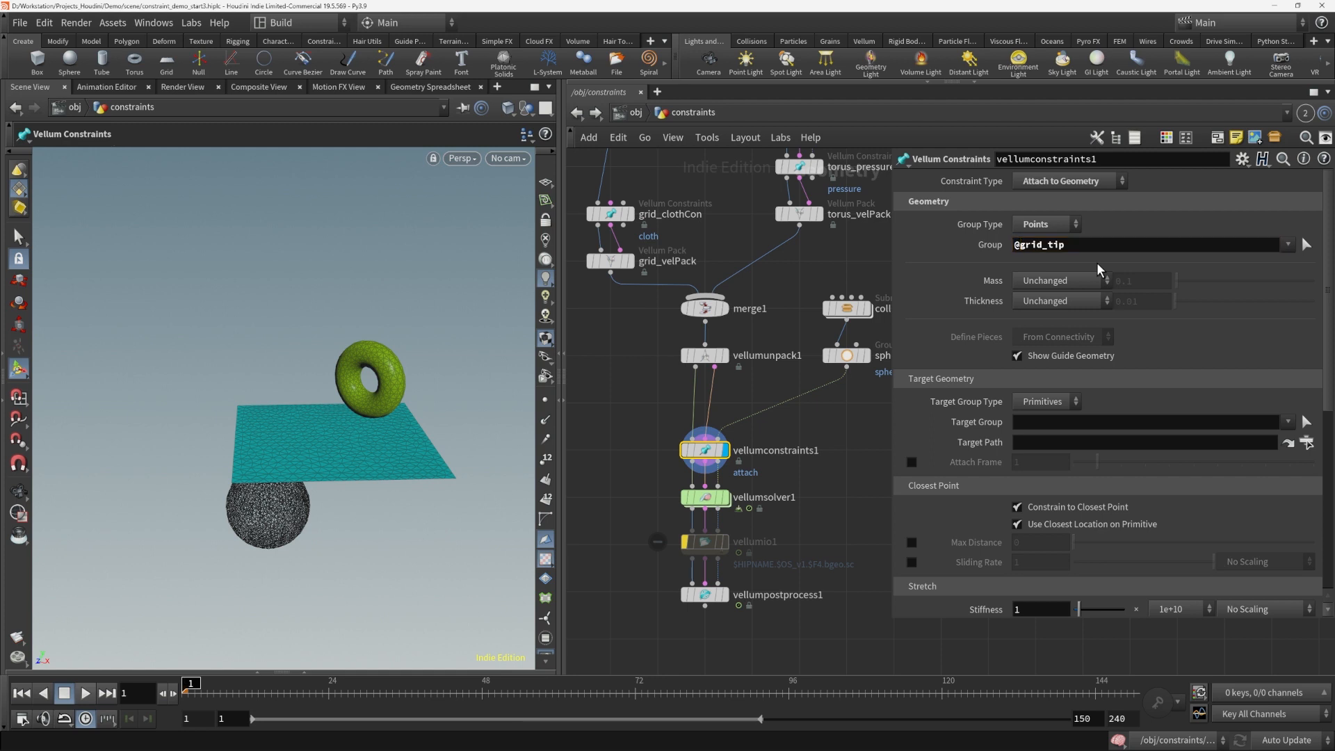
click(1089, 245)
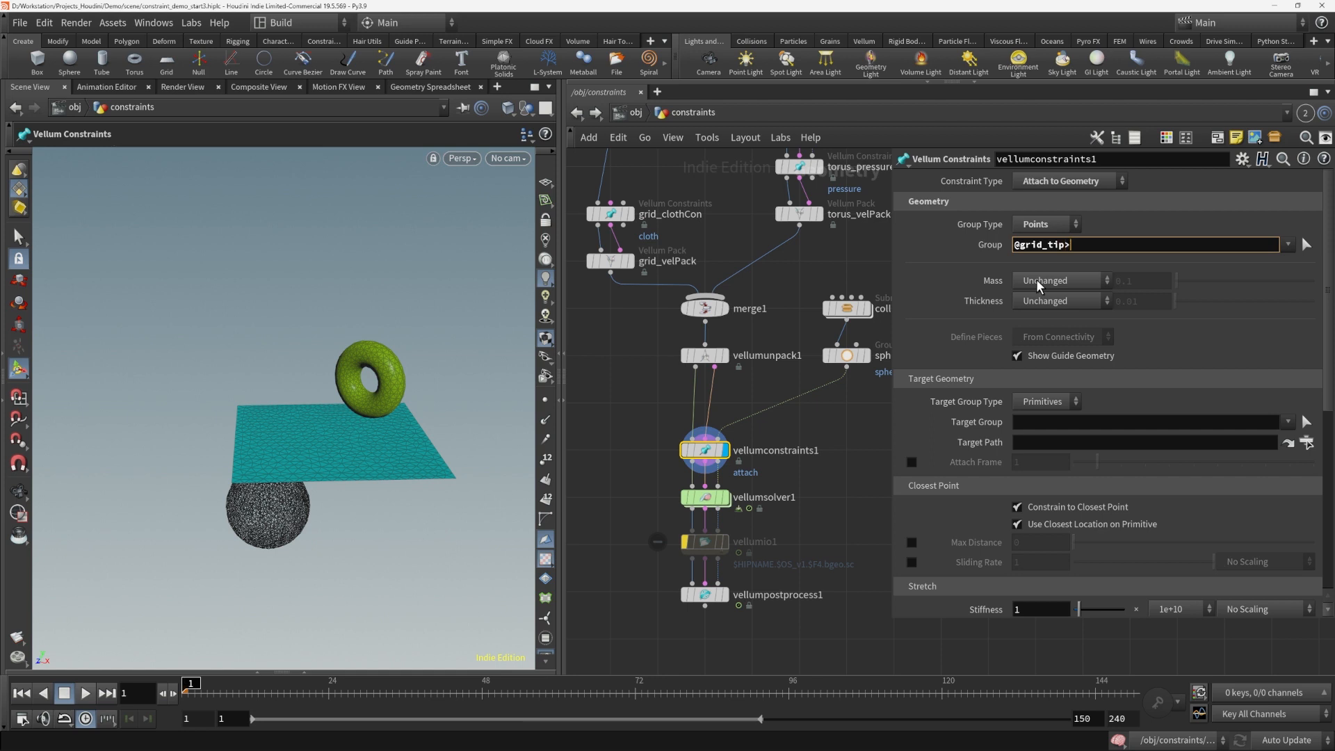
key(Return)
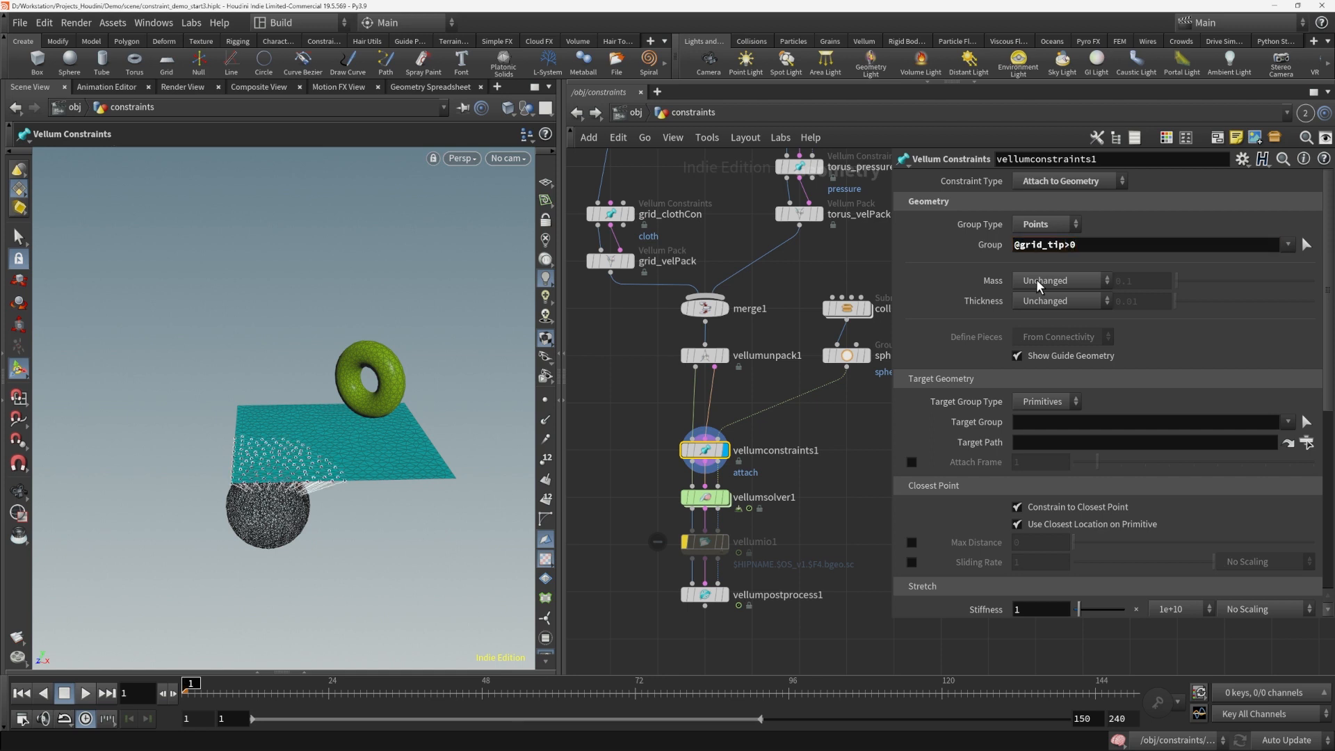
Visualize the grid_tip point attribute from the vellumconstraints1 node info and examine the attach constraints around the painted corner
alt+drag(400, 497, 353, 467)
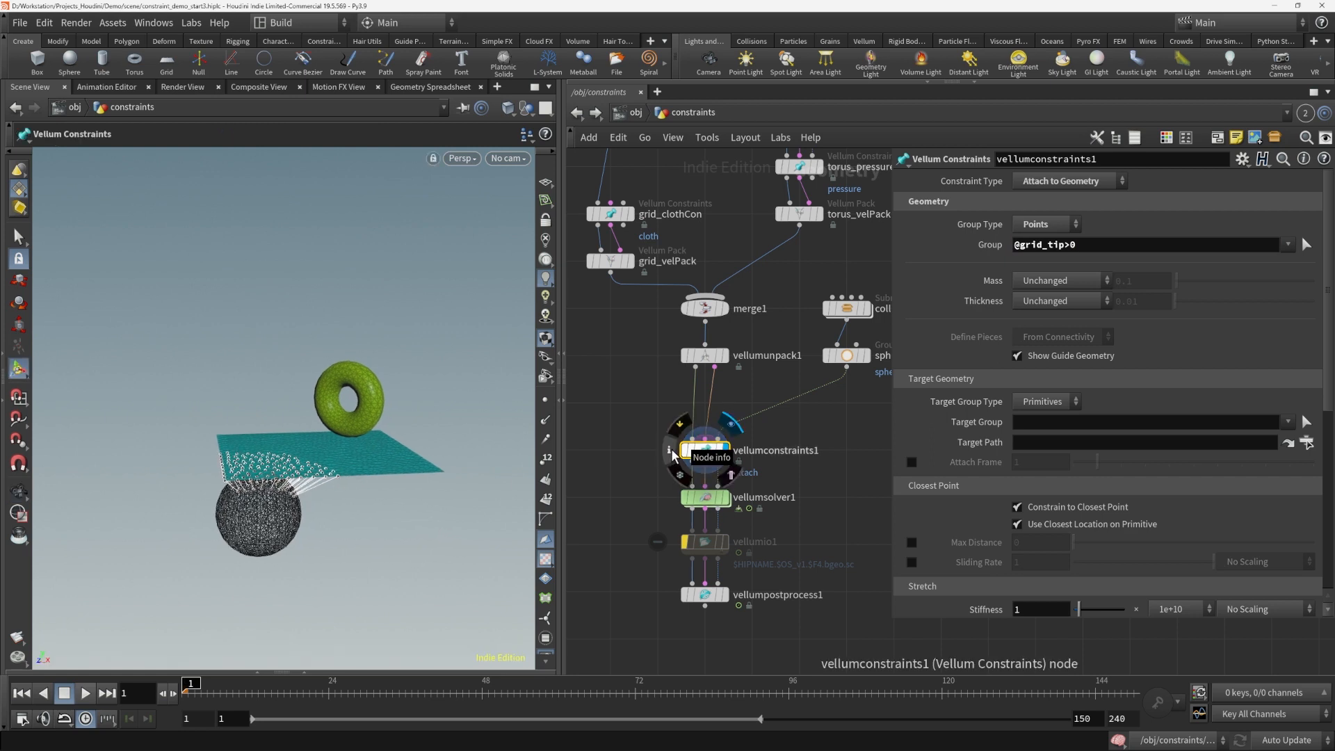
click(672, 452)
click(980, 322)
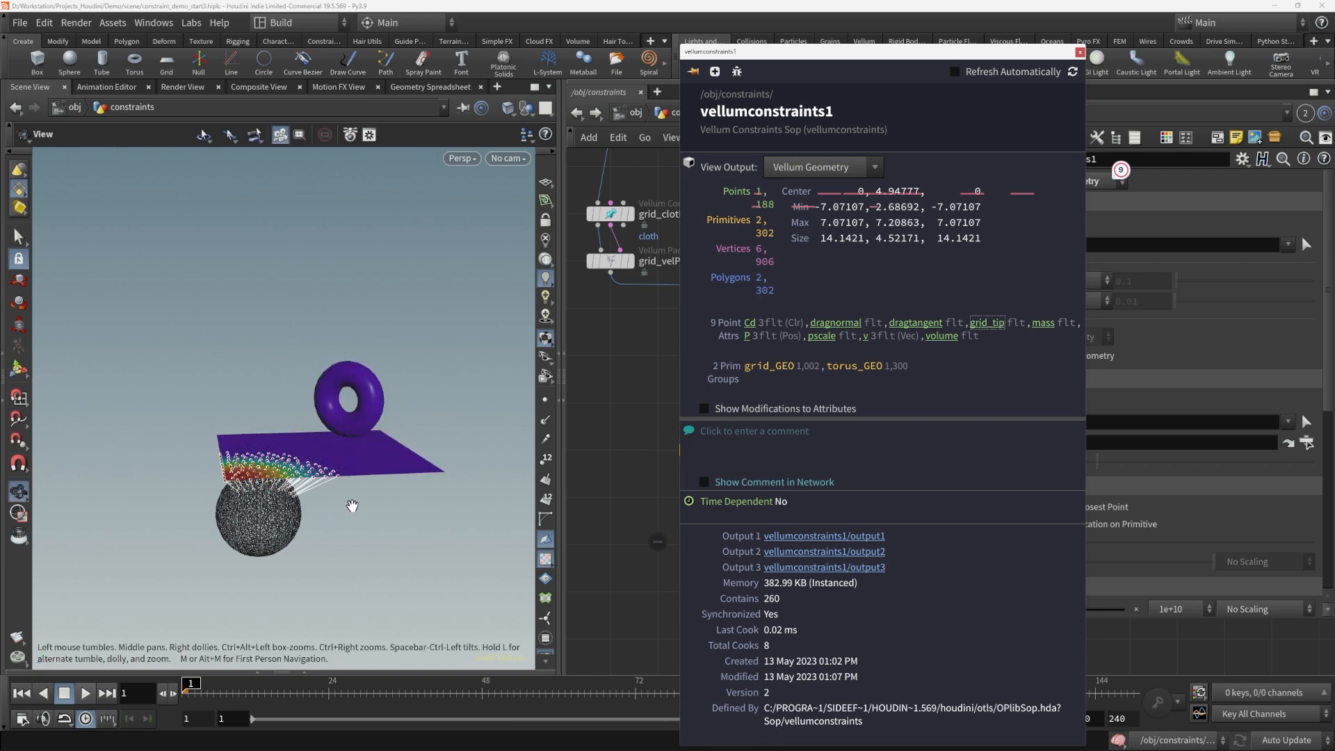
alt+drag(352, 507, 261, 400)
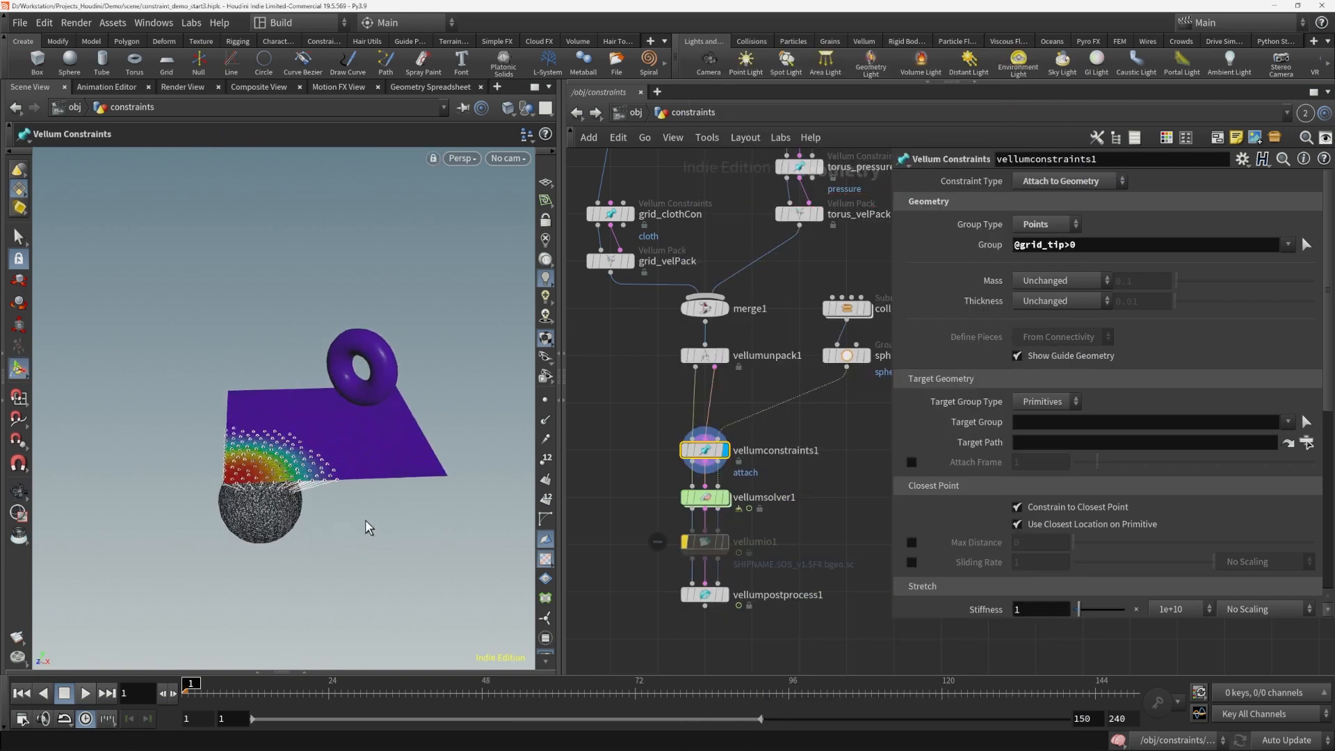
key(Escape)
drag(370, 528, 356, 537)
scroll(361, 540, up, 4)
alt+drag(227, 440, 219, 473)
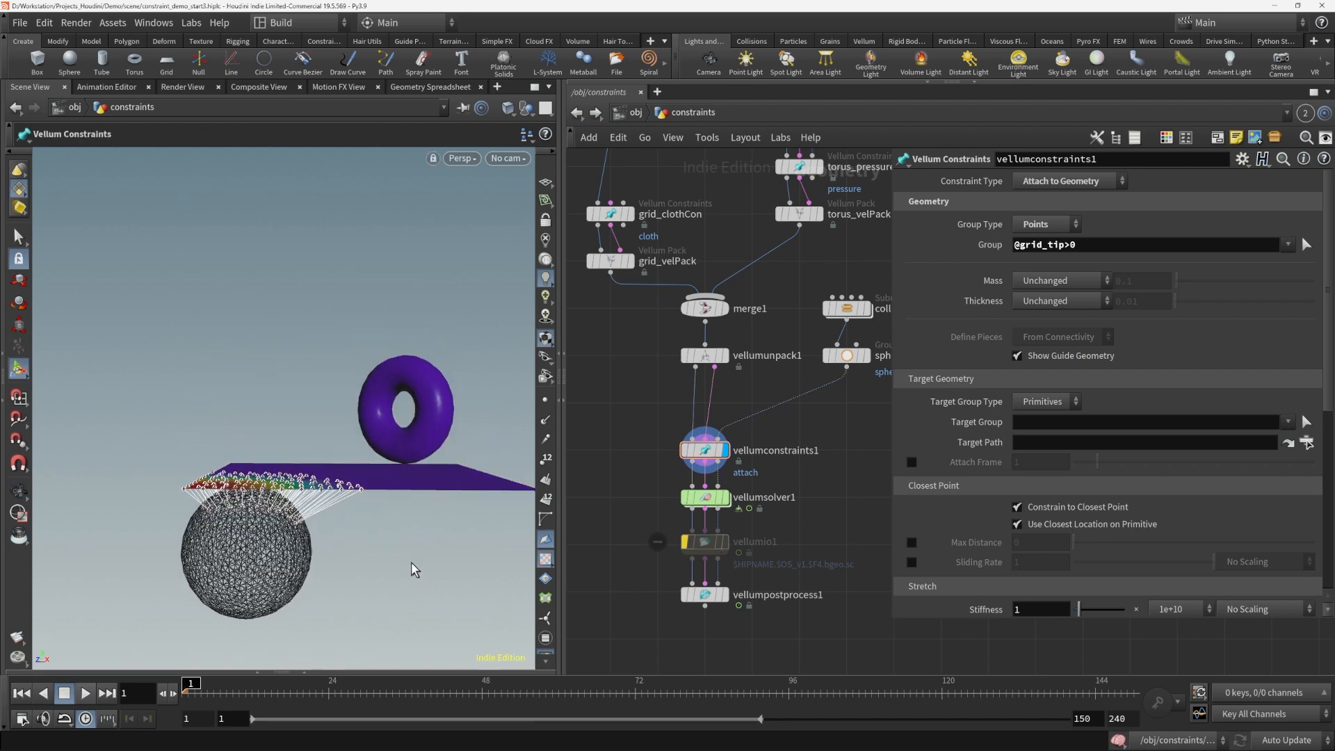
alt+right_drag(411, 563, 334, 511)
alt+drag(333, 510, 283, 524)
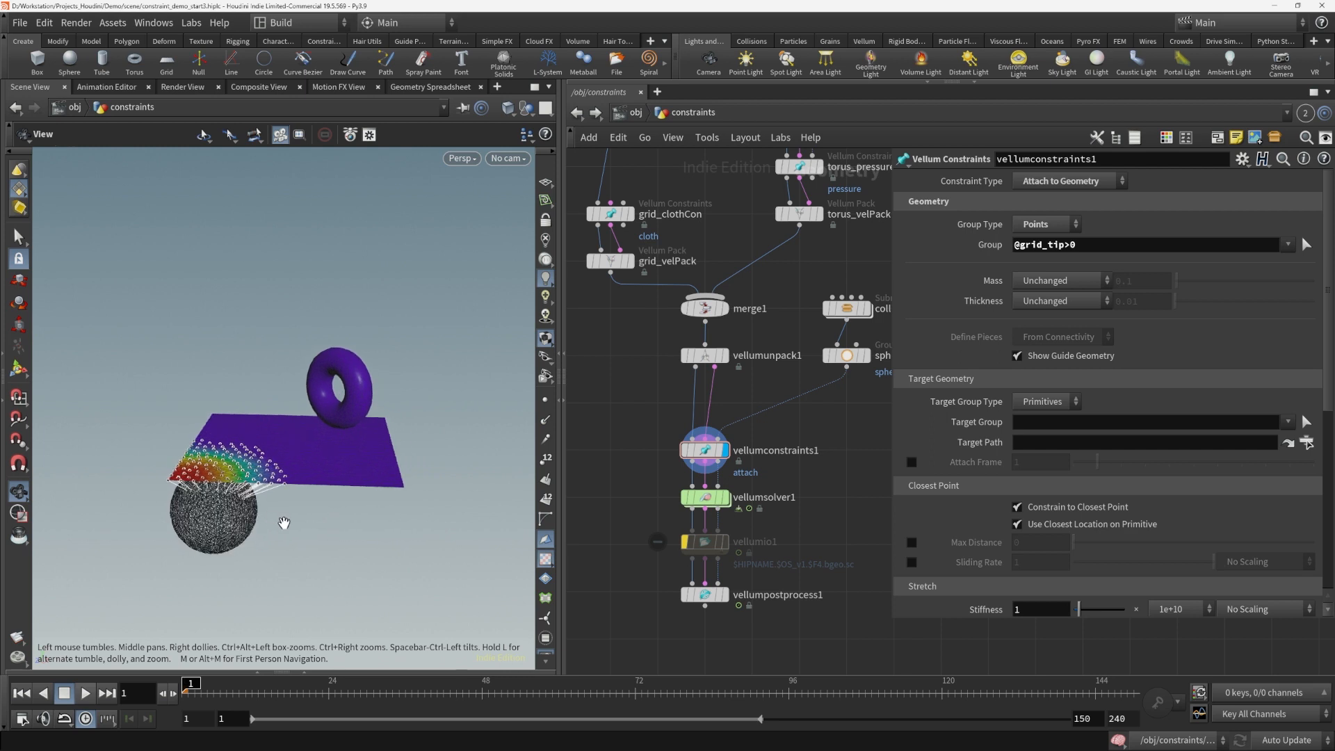
Display vellumpostprocess1, play the simulation to frame 72, and examine the grid's attached corner from several angles
click(707, 598)
click(724, 594)
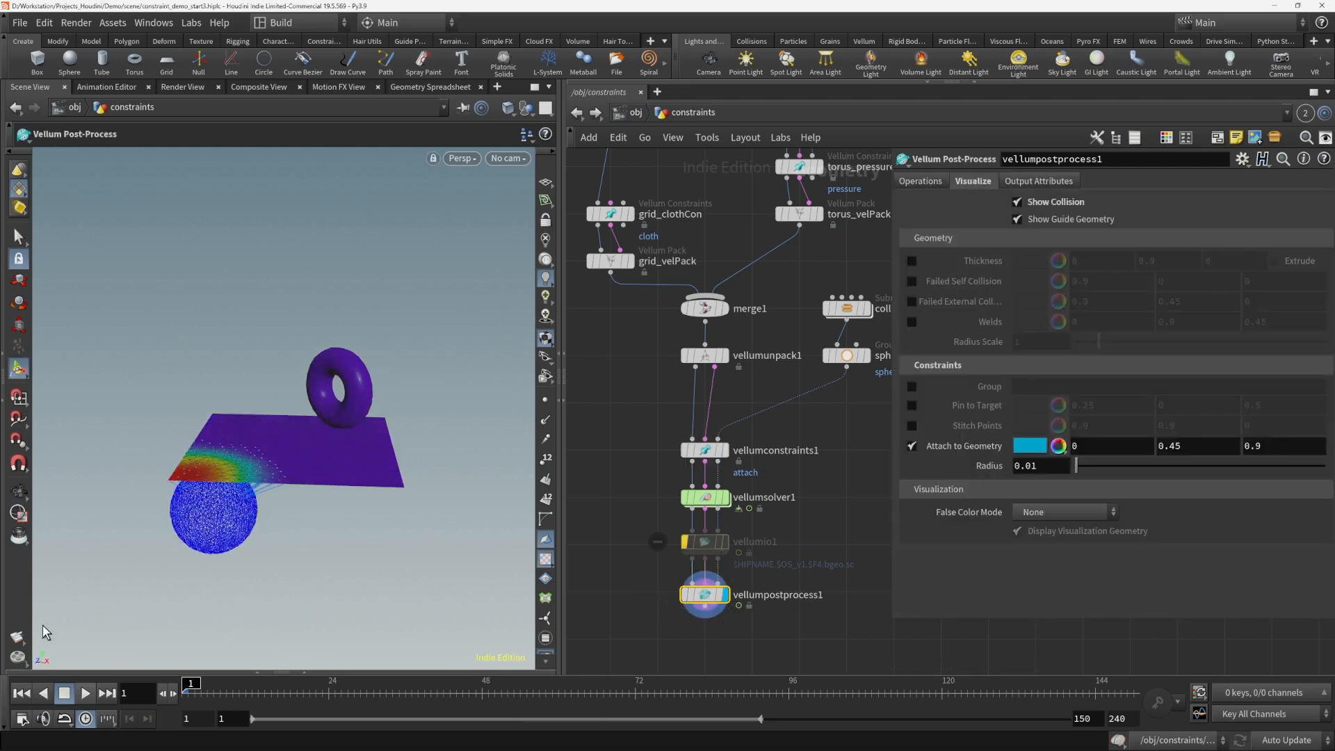
click(85, 693)
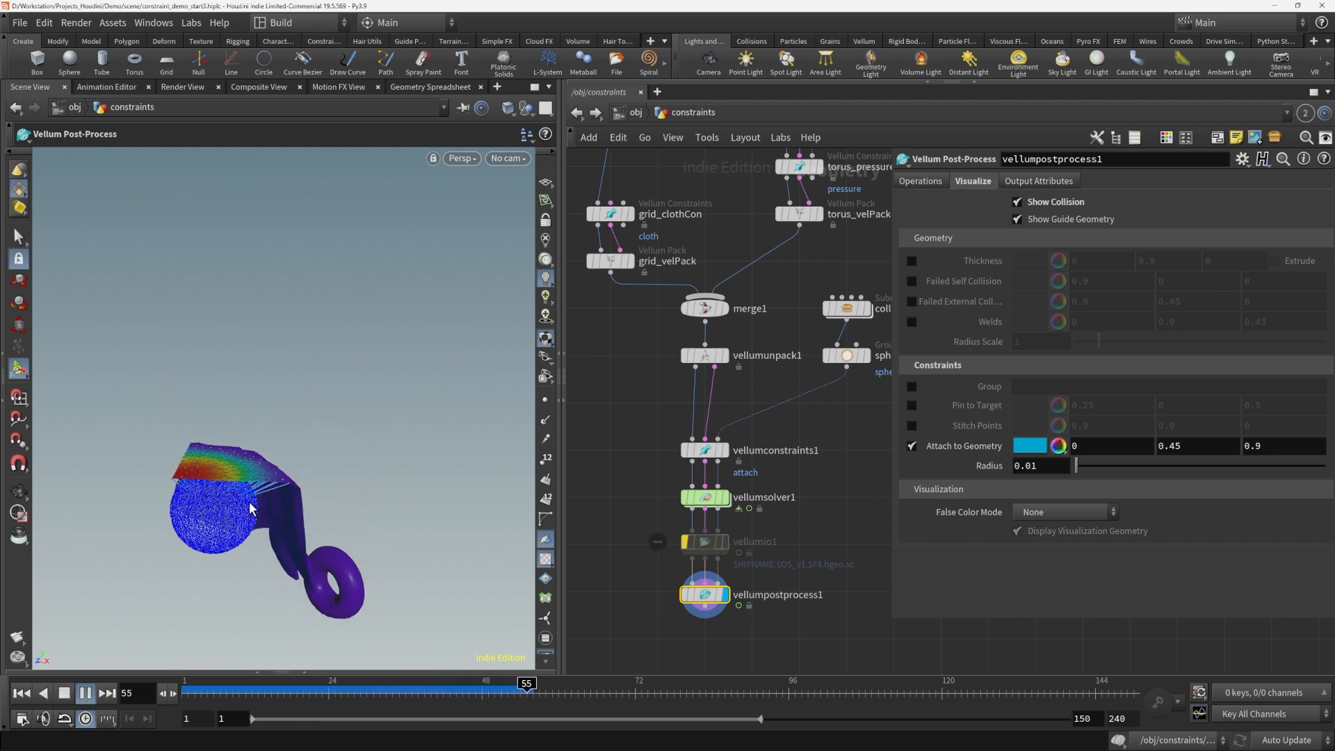
key(Escape)
alt+drag(197, 539, 210, 502)
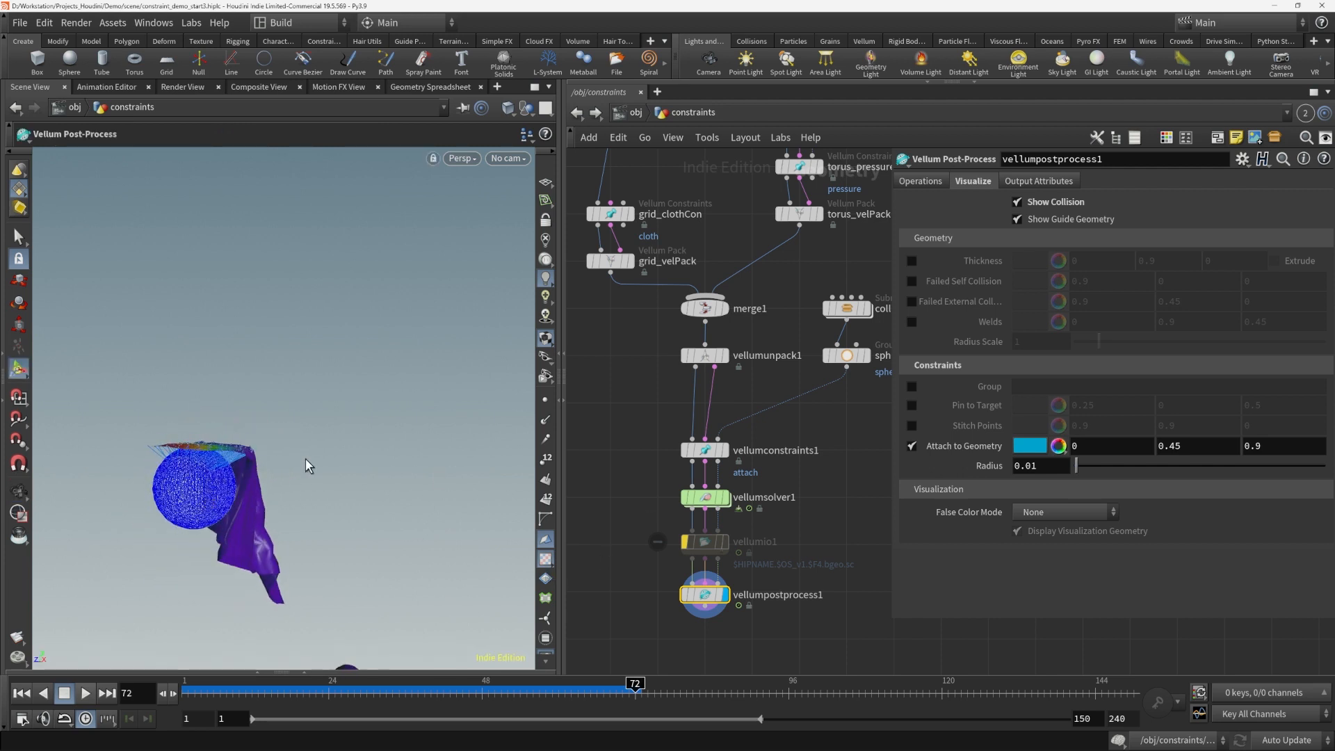
alt+drag(262, 462, 233, 515)
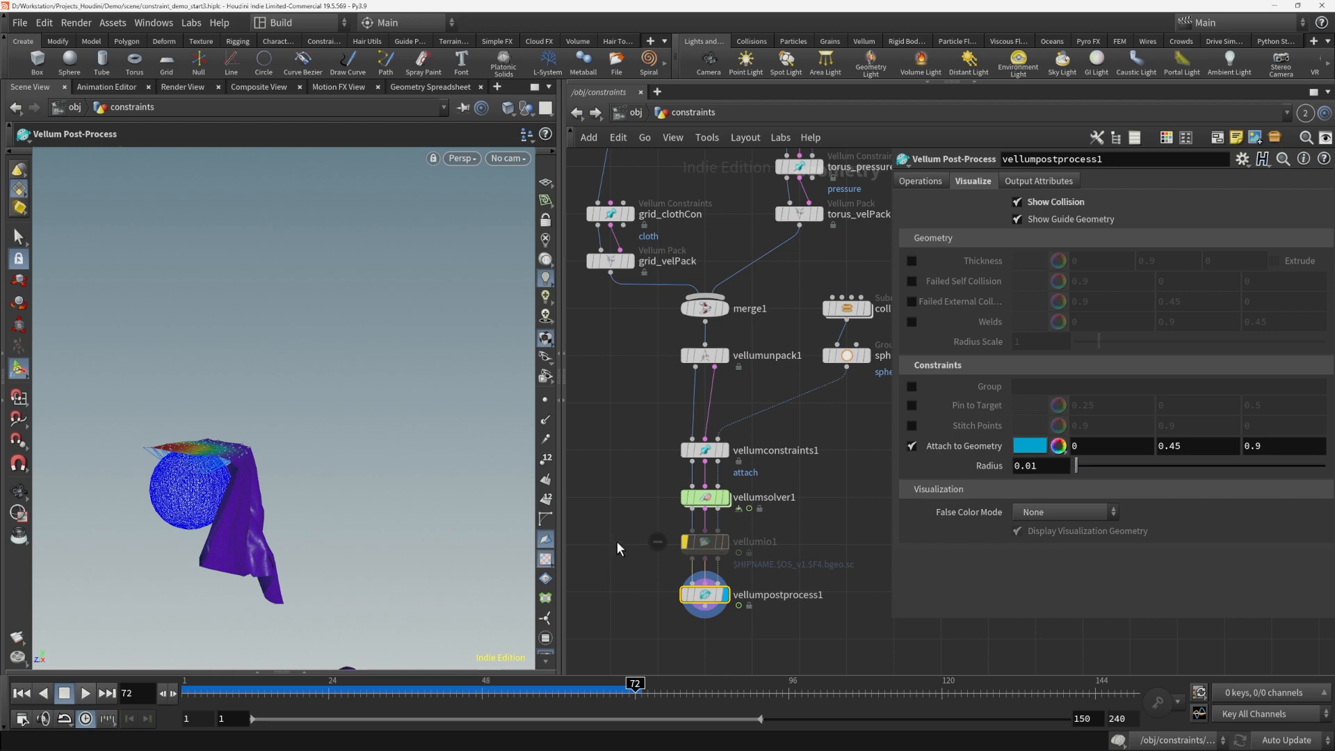
click(632, 519)
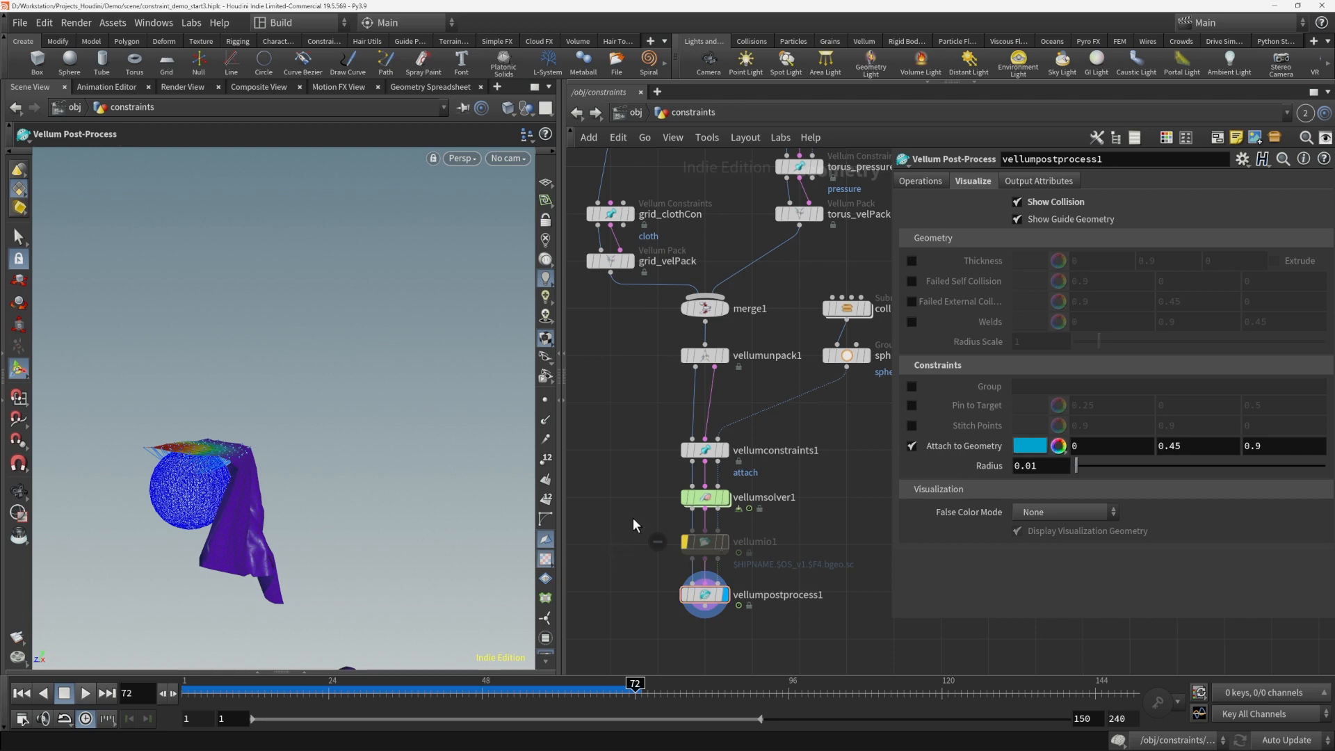
Add a POP Wind node to vellumsolver1's forces network, wire it into the FORCE output, and align FORCE beneath it
double_click(704, 499)
key(Tab)
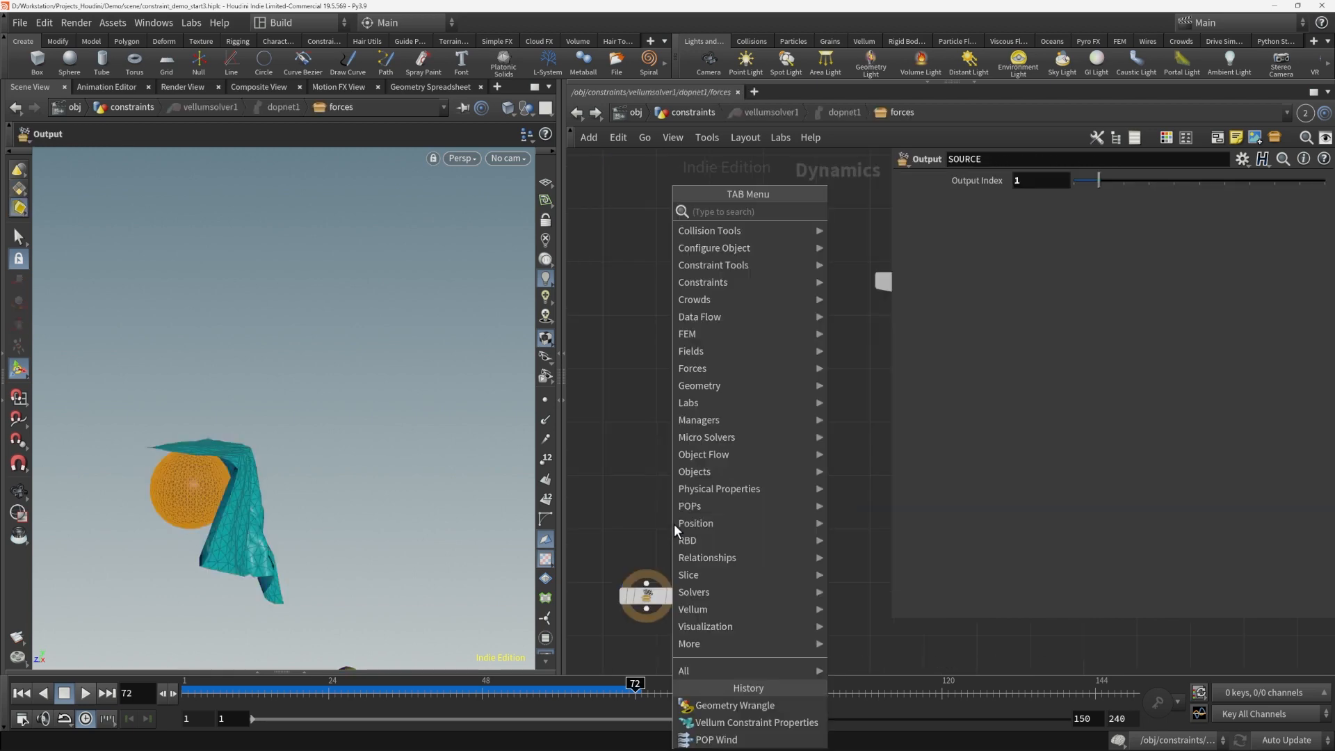
text(popwind)
key(Return)
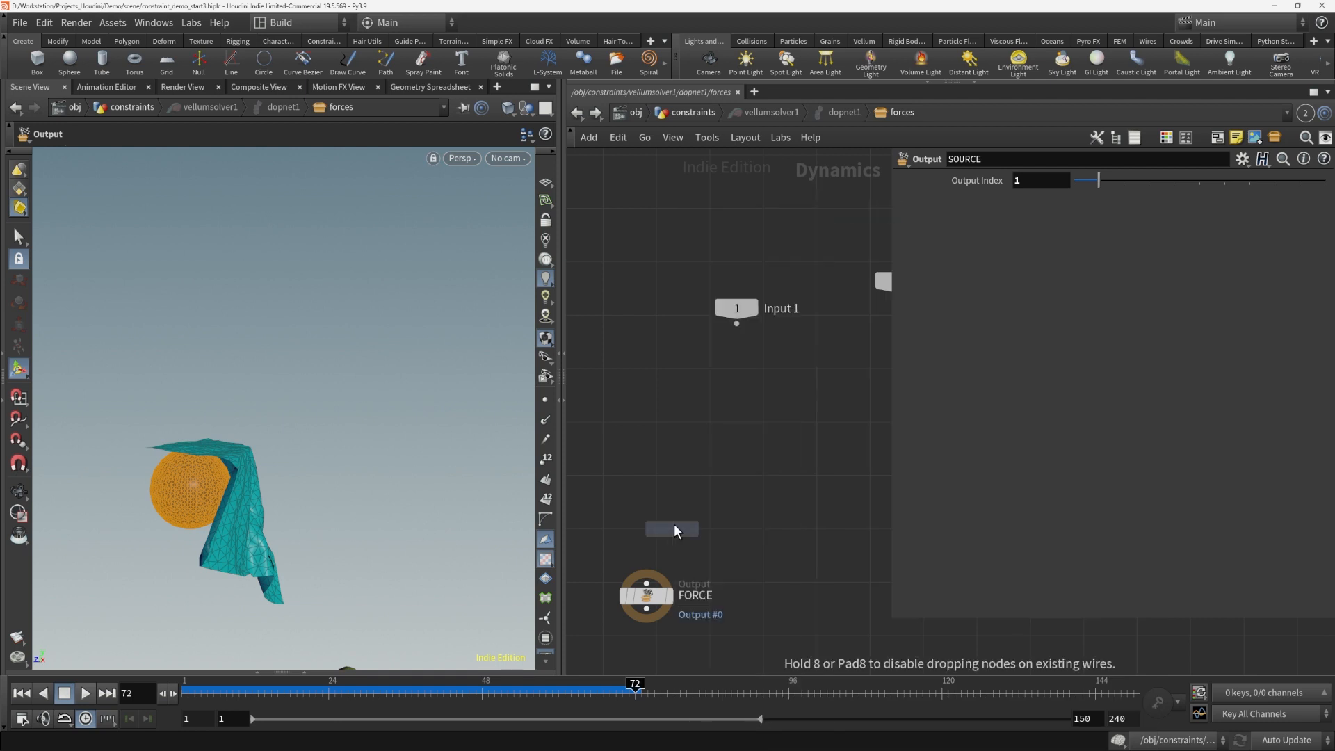
click(673, 524)
click(657, 542)
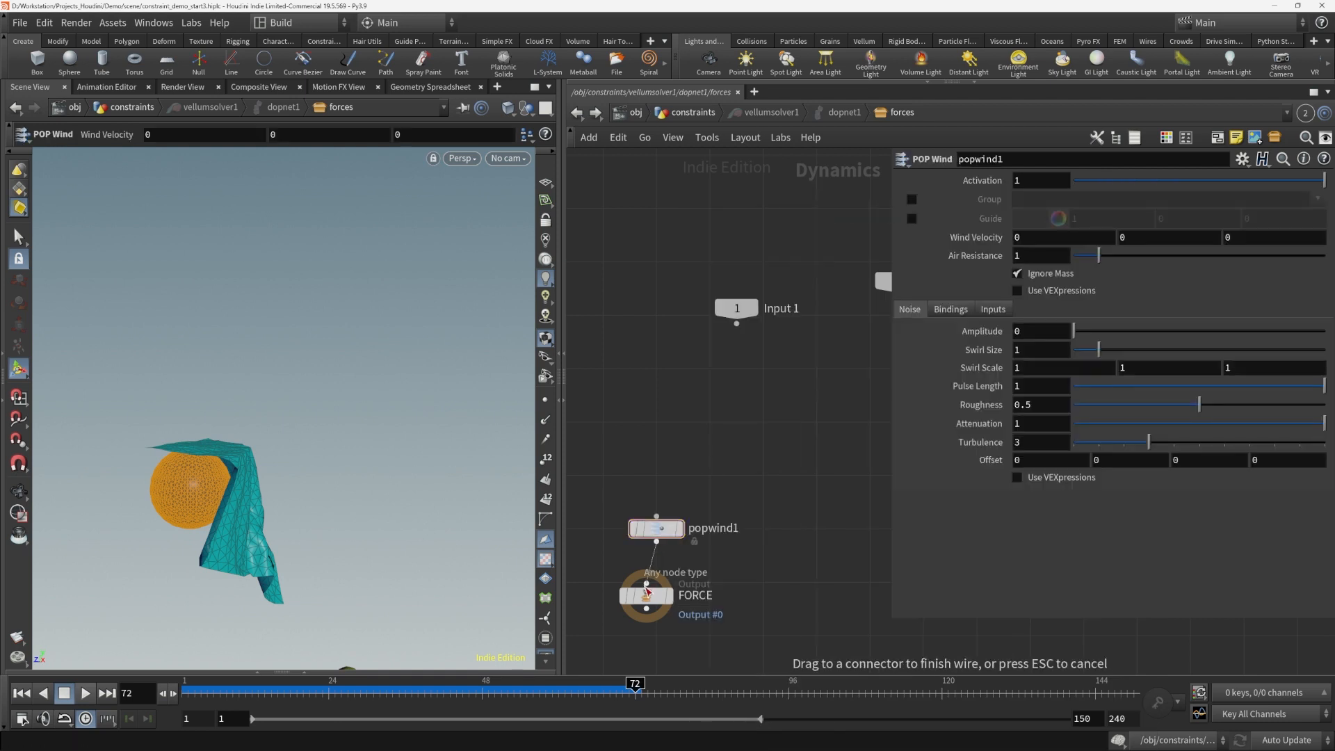
click(647, 583)
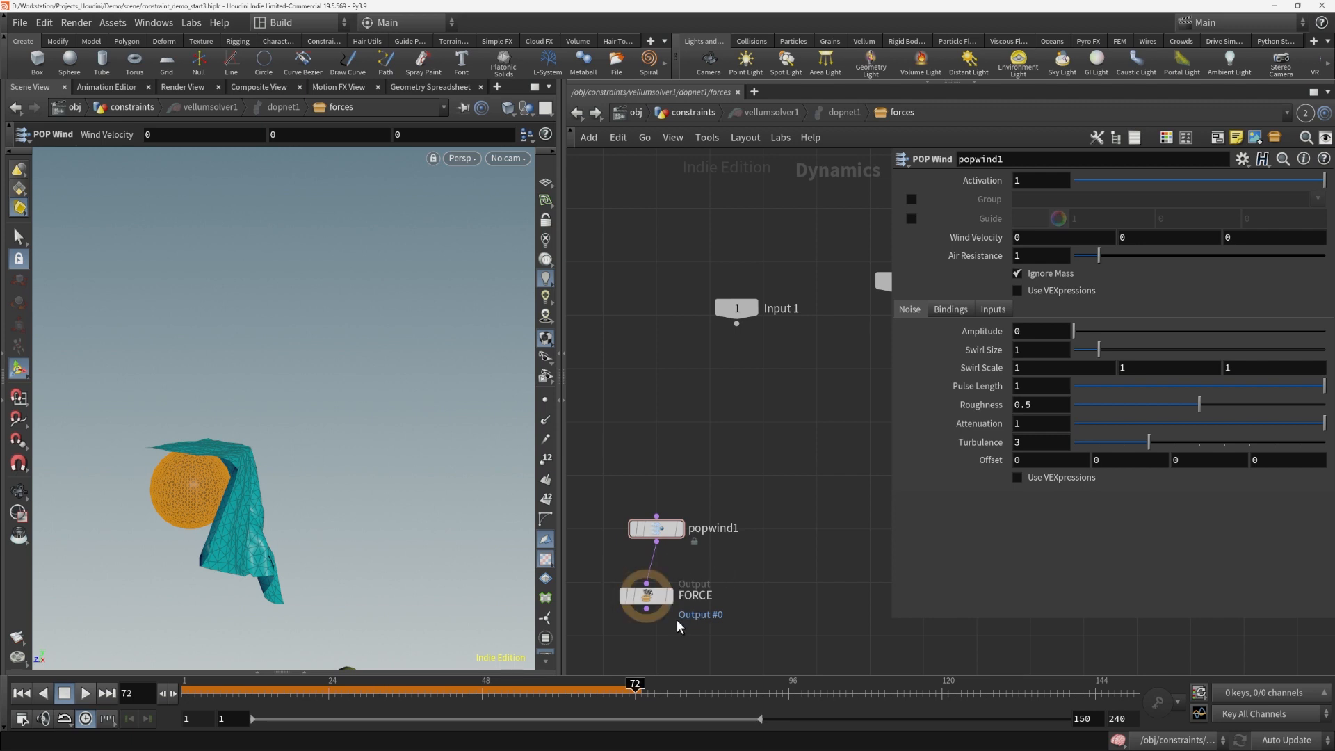
drag(648, 596, 659, 582)
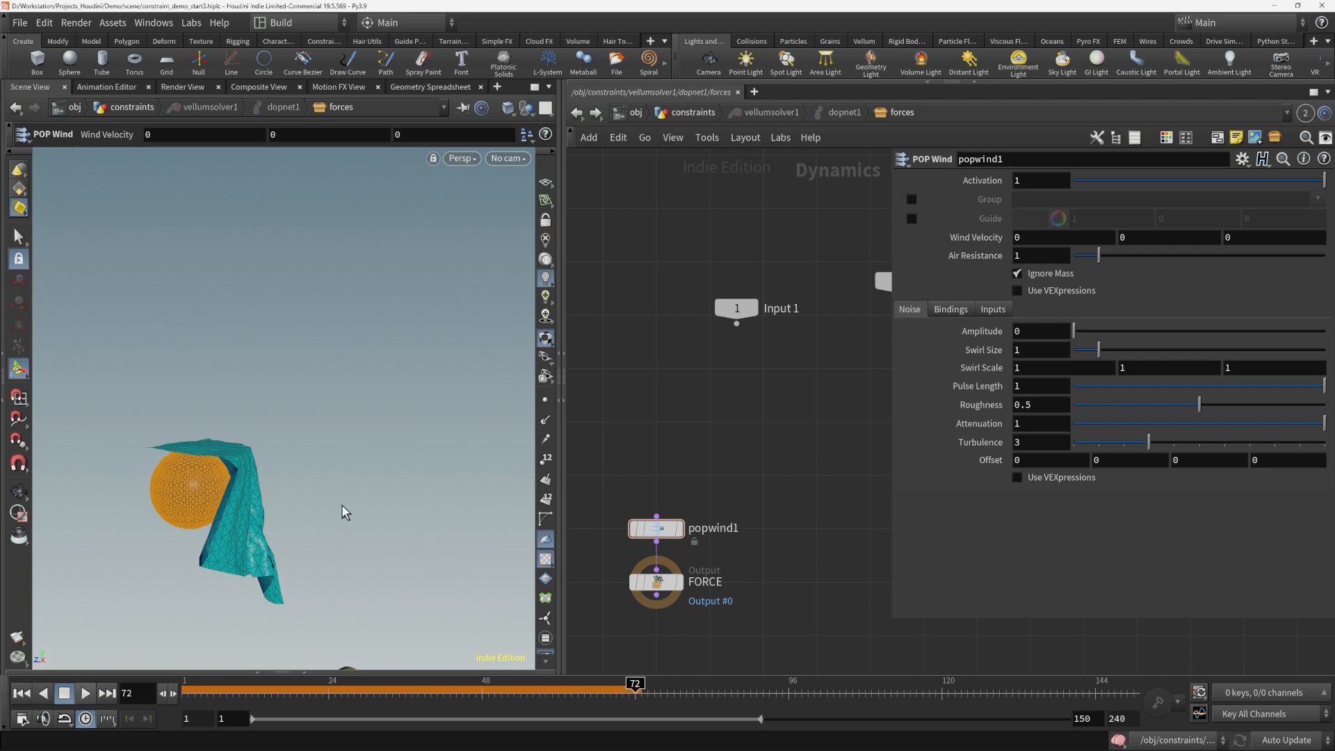
Set popwind1's Wind Velocity to 1 in Y and -1 in Z
alt+drag(342, 506, 267, 560)
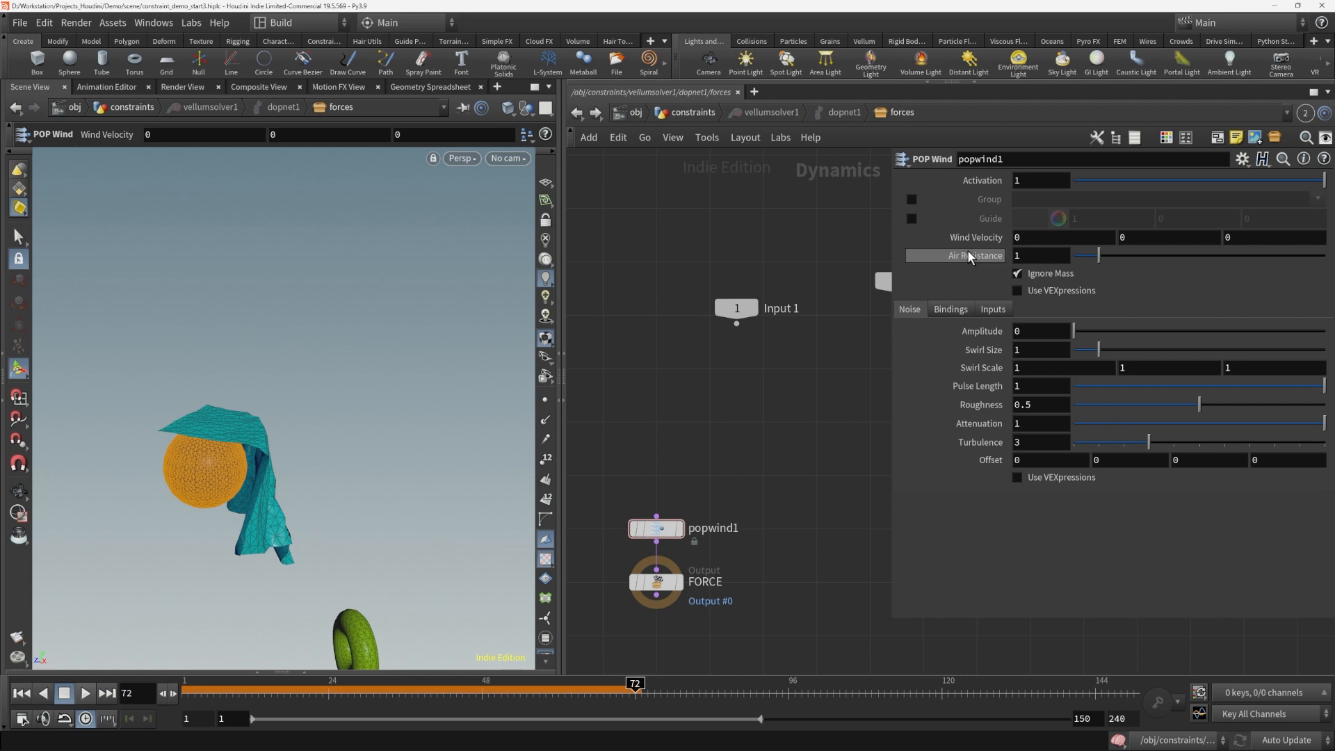
click(1132, 239)
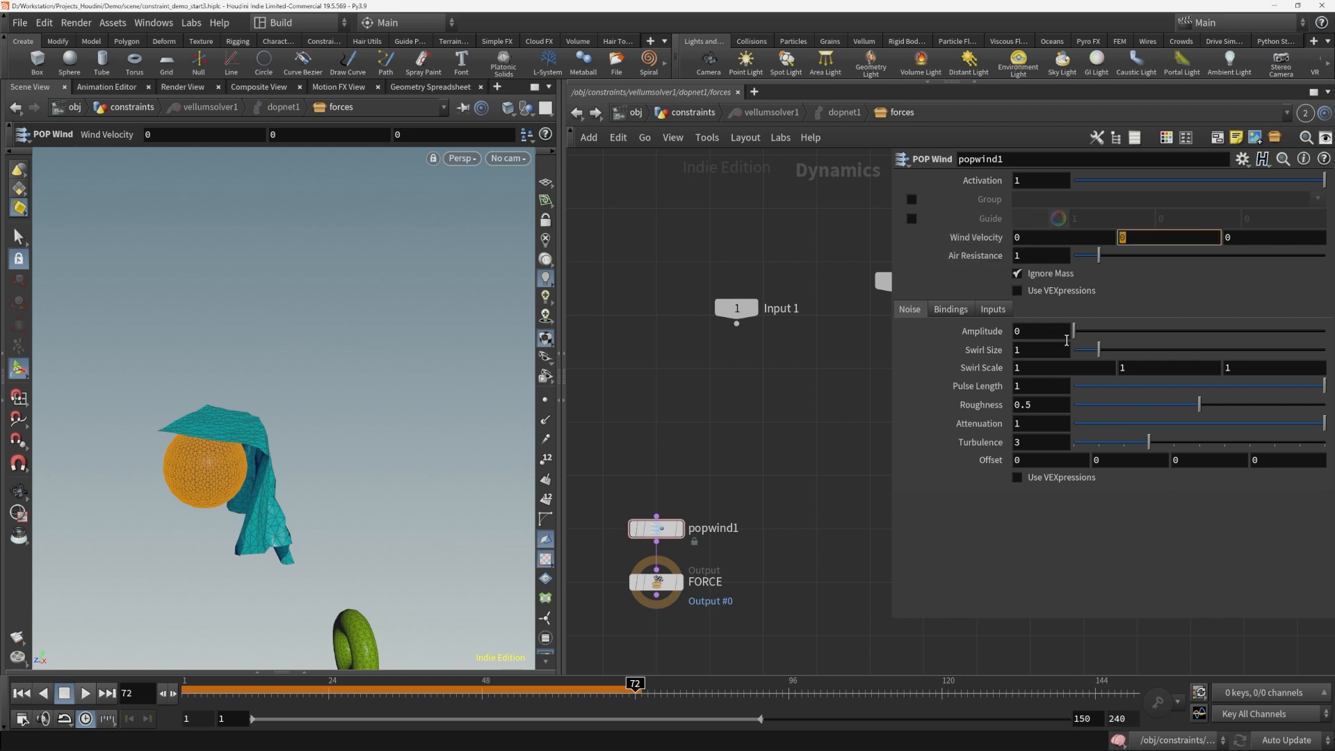
text(1)
key(Tab)
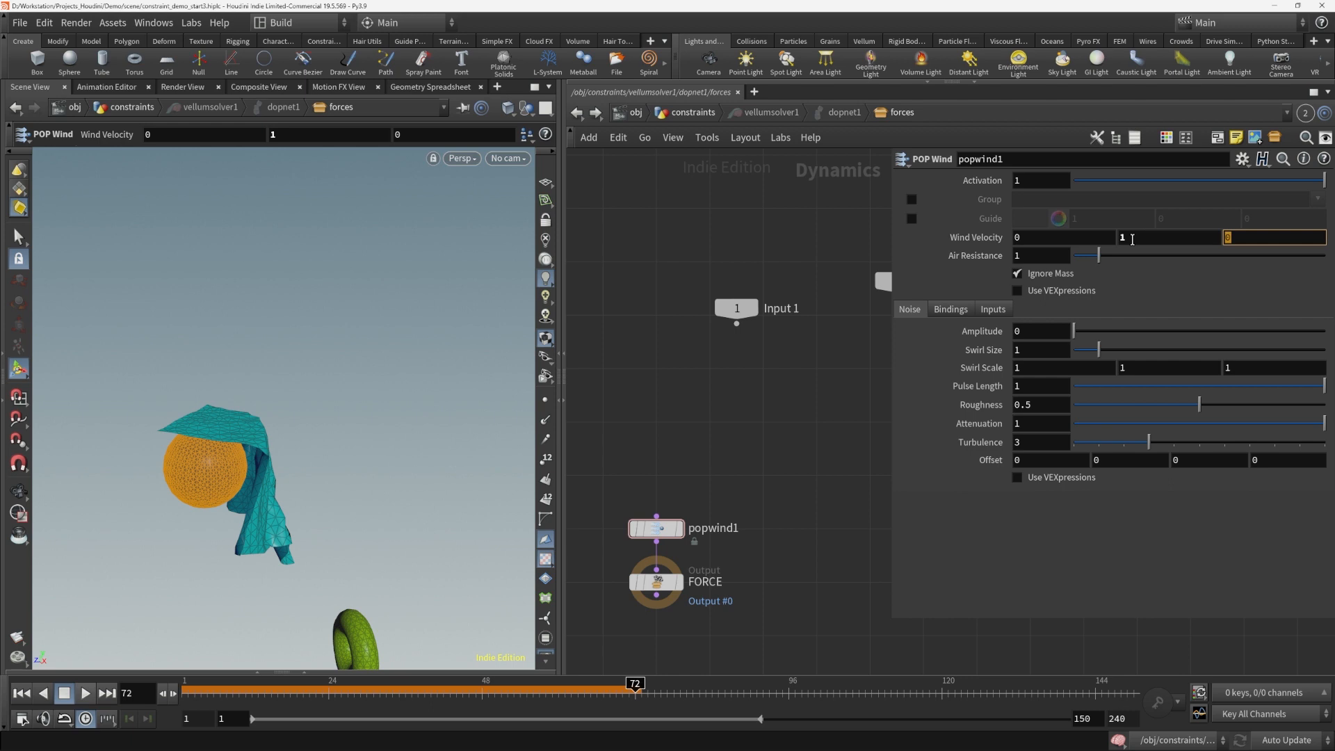
text(-1)
key(Return)
Set popwind1's noise Amplitude to 5 and Swirl Size to 2
click(1041, 331)
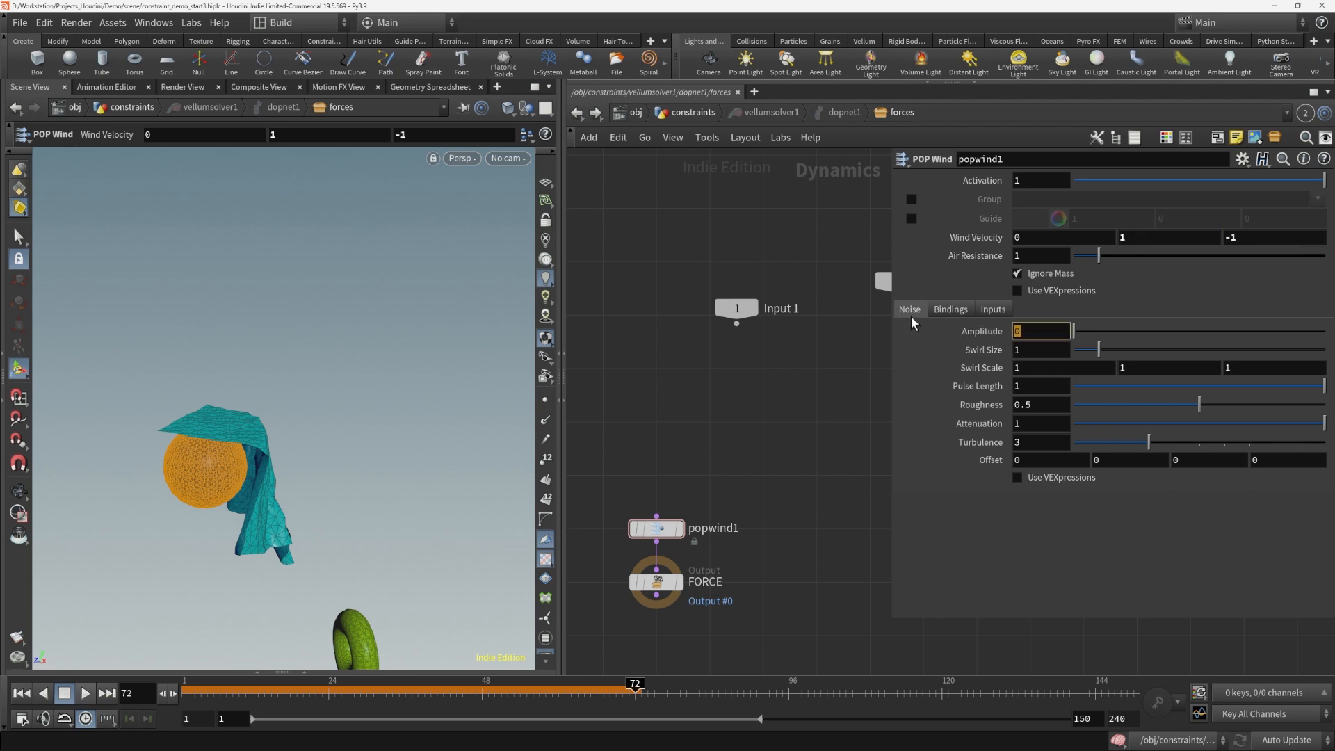
text(5)
key(Tab)
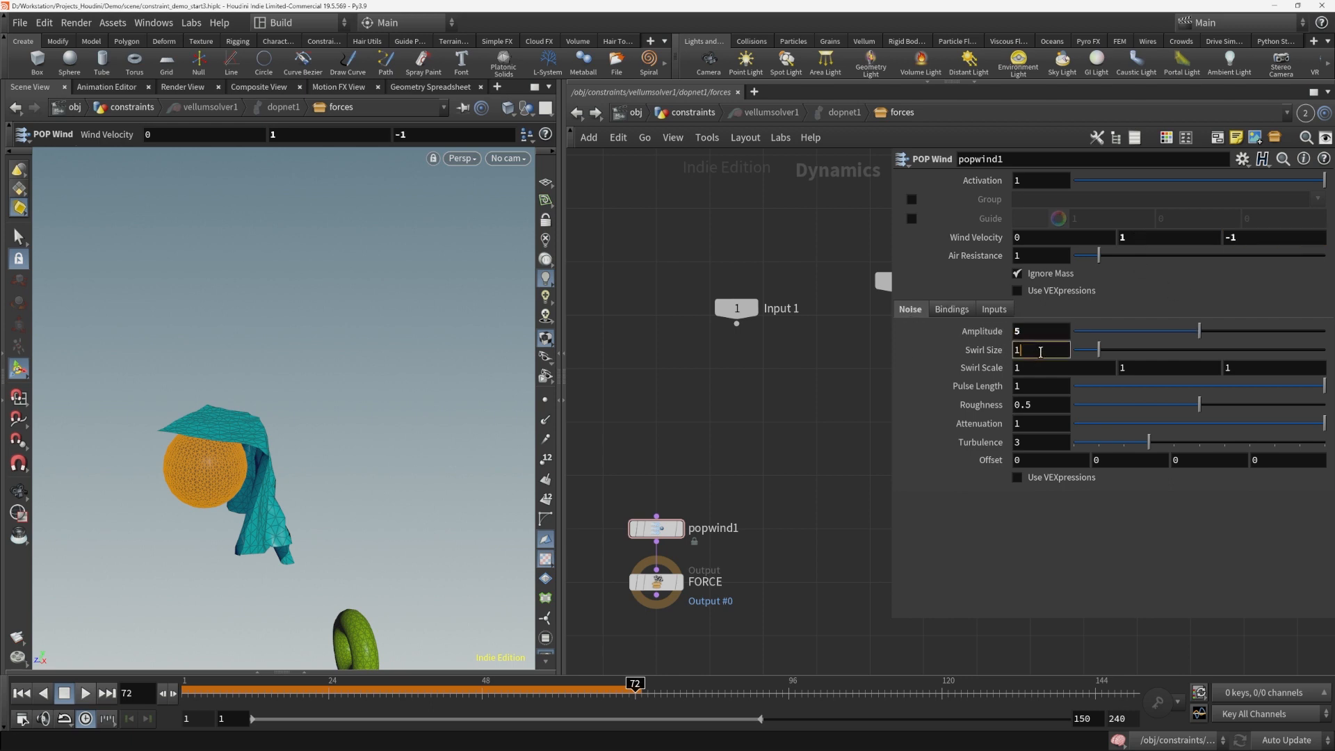
text(2)
key(Return)
Play the simulation from the first frame, examine how the wind moves the grid, and rewind to frame 1
click(22, 693)
click(85, 694)
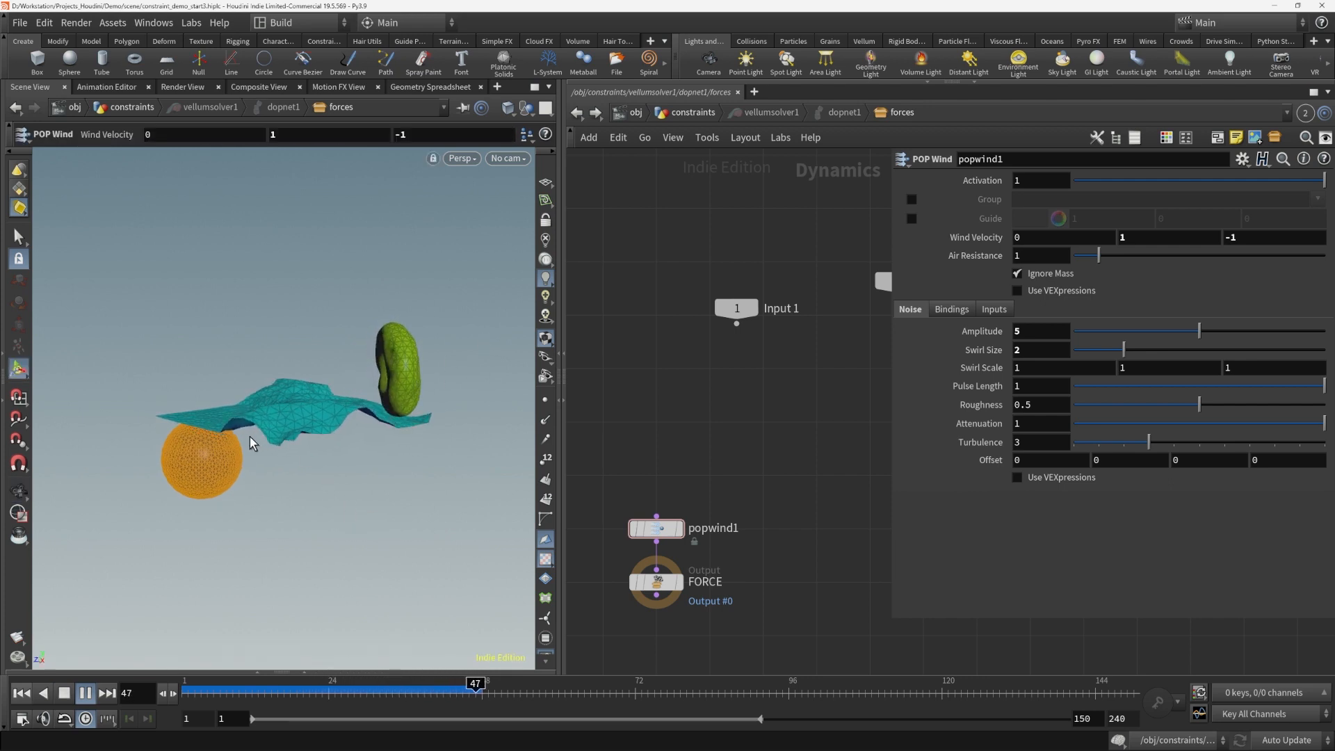
alt+drag(296, 470, 324, 534)
alt+drag(426, 463, 404, 403)
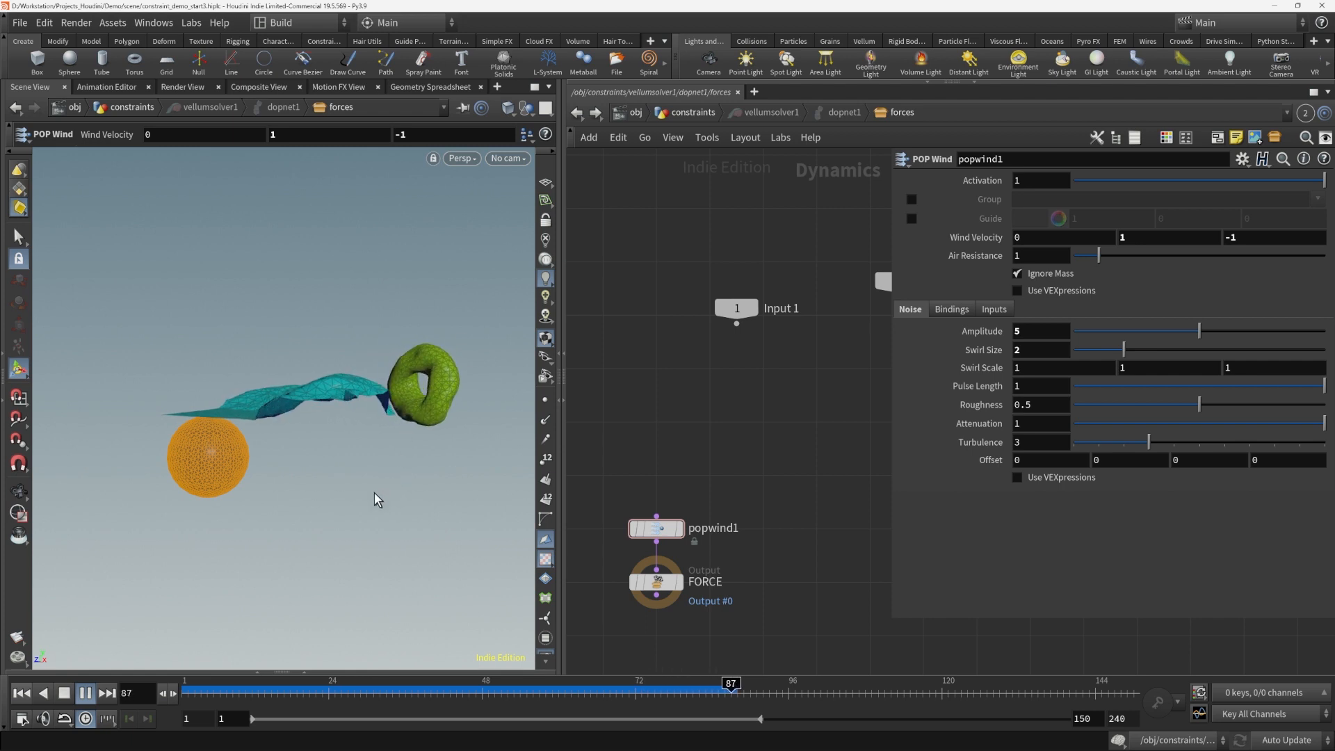
click(65, 694)
click(23, 693)
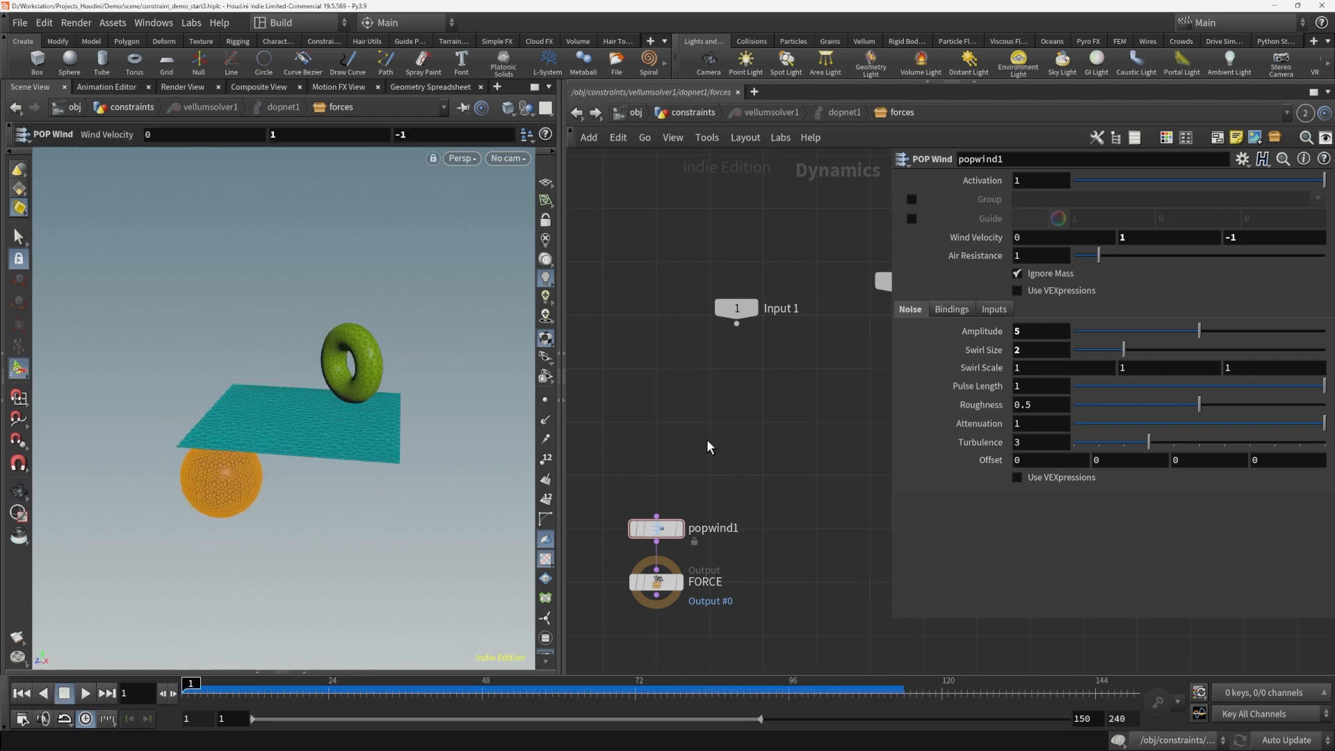
Return to the constraints network, play to frame 36, and examine the grid's attached corner from several angles
click(577, 112)
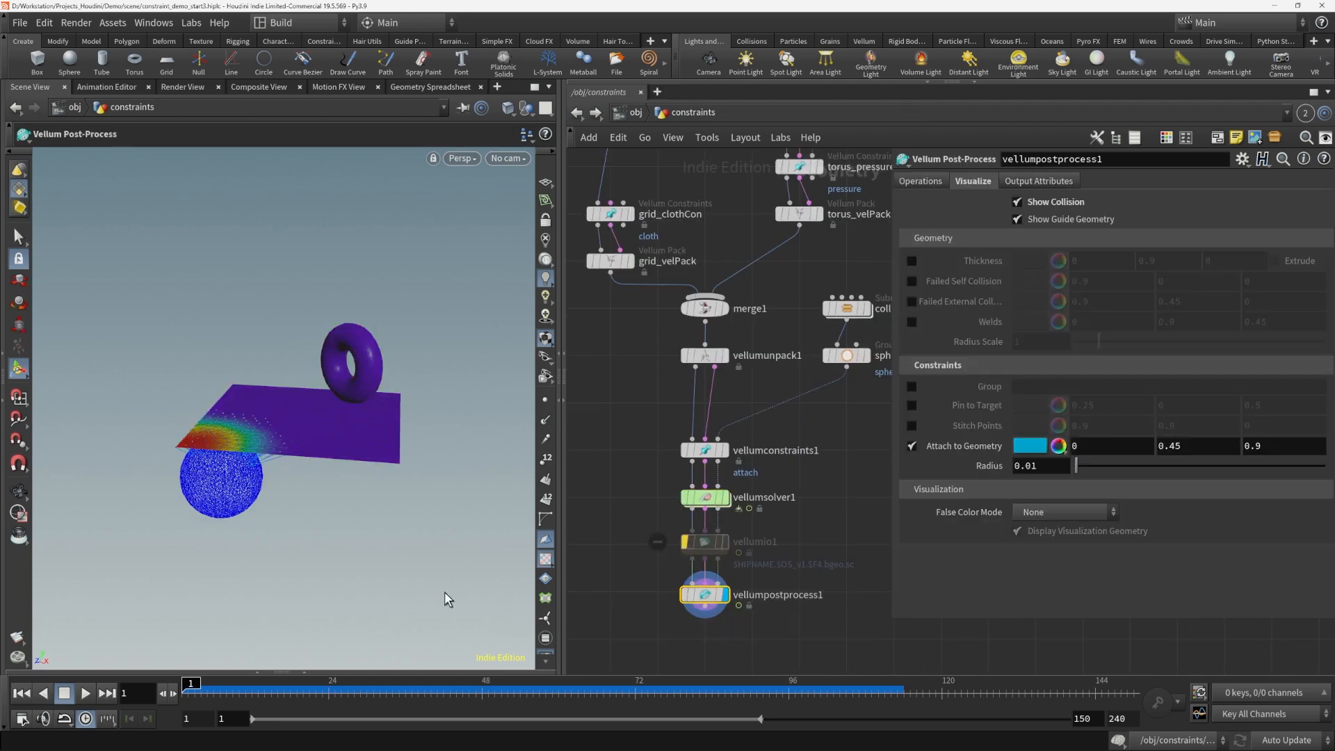
click(86, 693)
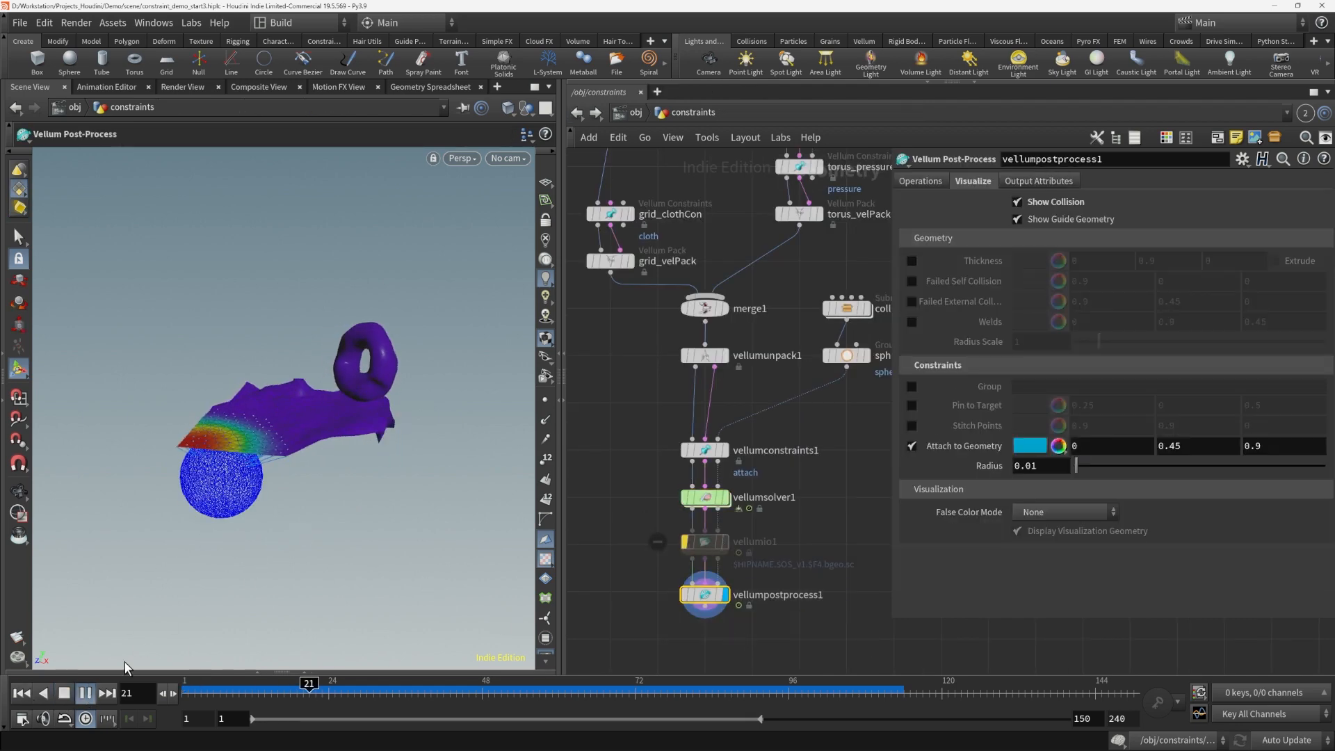
click(64, 693)
alt+drag(252, 455, 262, 510)
alt+right_drag(262, 510, 324, 508)
alt+drag(324, 508, 317, 496)
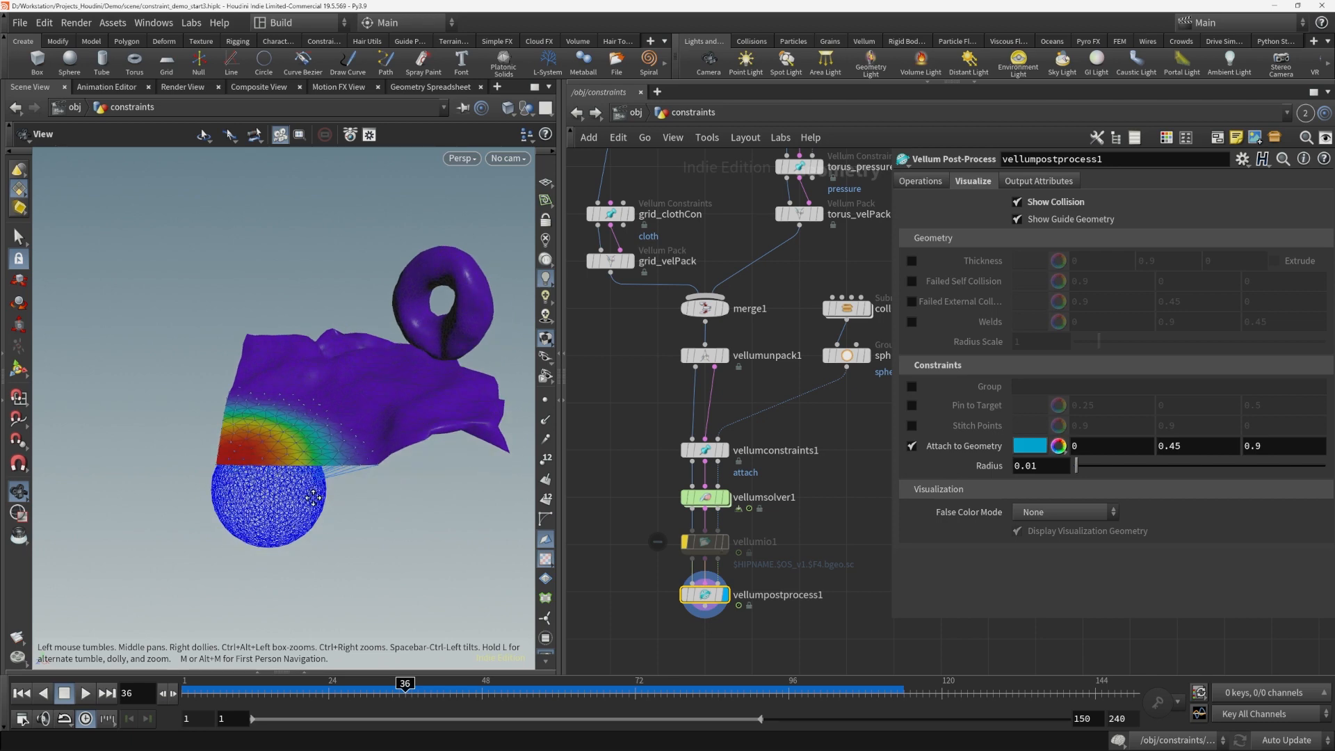
alt+middle_drag(316, 497, 311, 529)
alt+drag(310, 530, 310, 542)
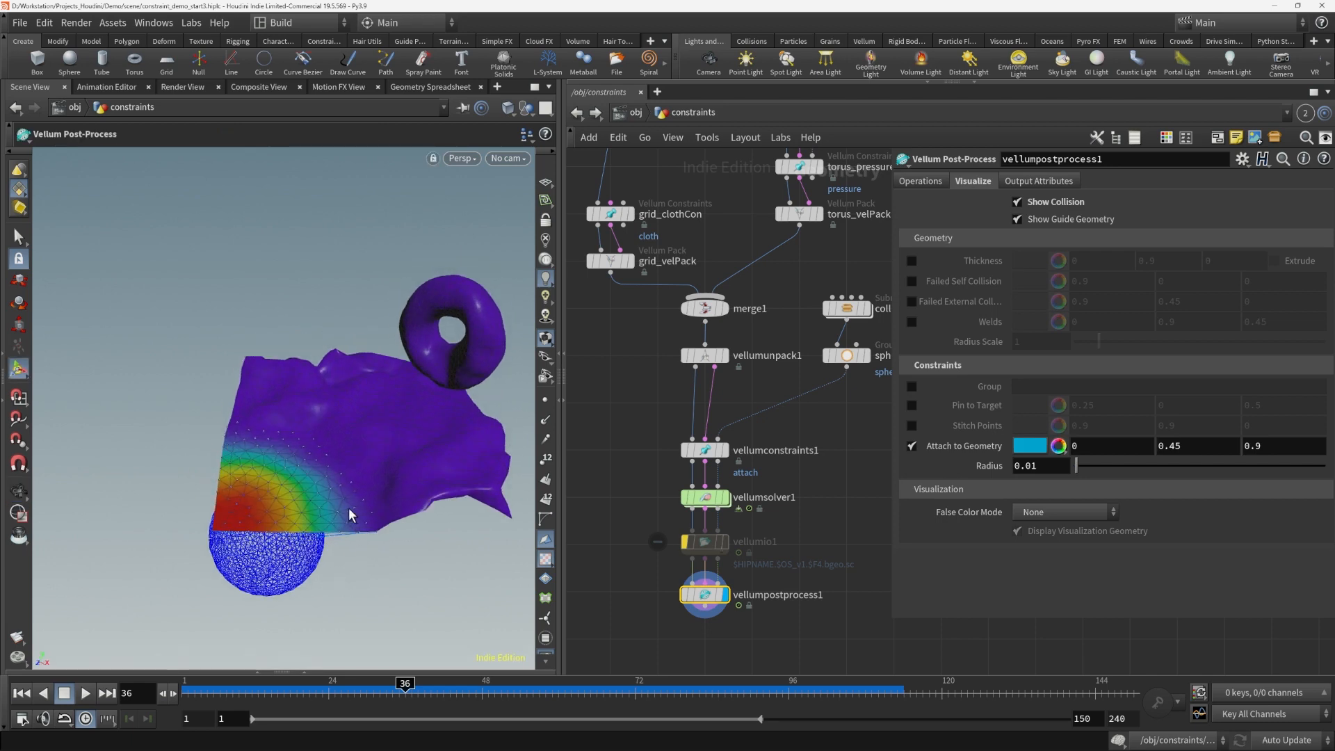
alt+drag(332, 496, 342, 551)
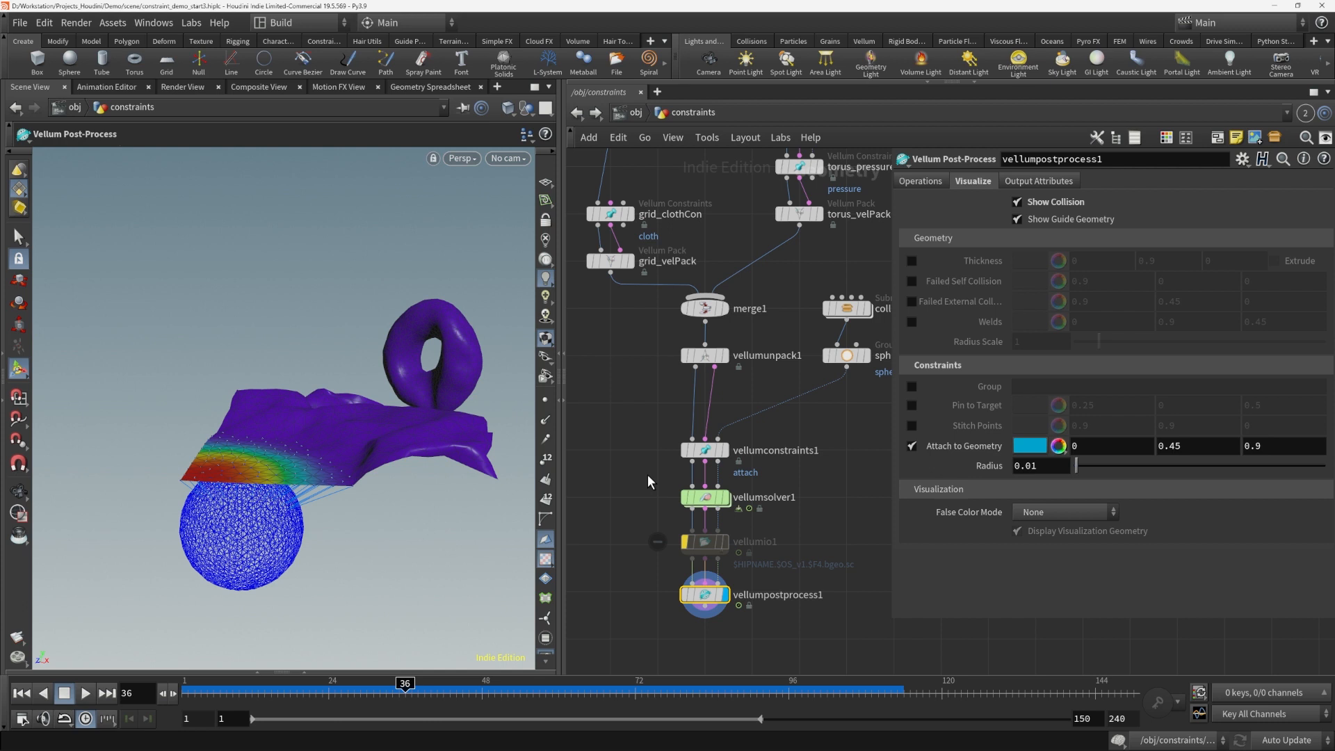
Set the vellumconstraints1 stretch Stiffness to Scale by Attribute with grid_tip as the Stiffness Attribute
drag(648, 474, 724, 451)
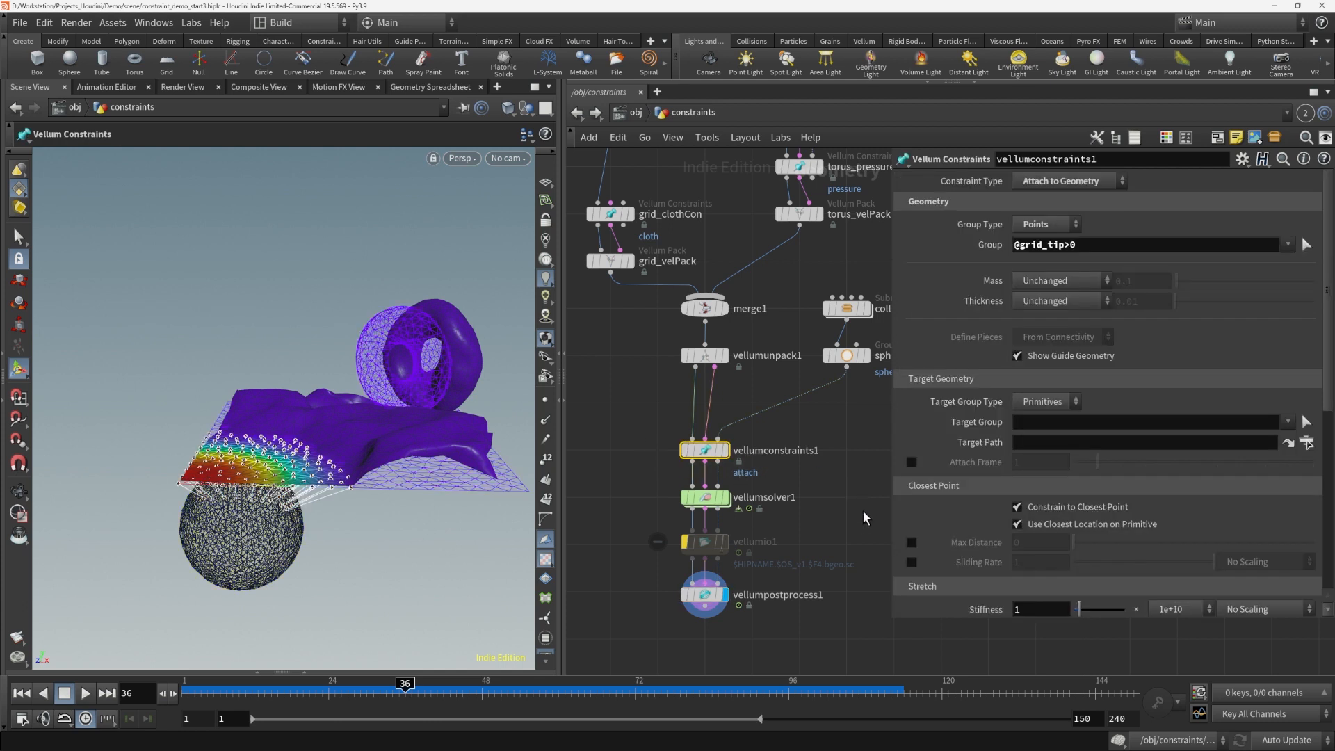
double_click(1023, 248)
scroll(973, 378, down, 5)
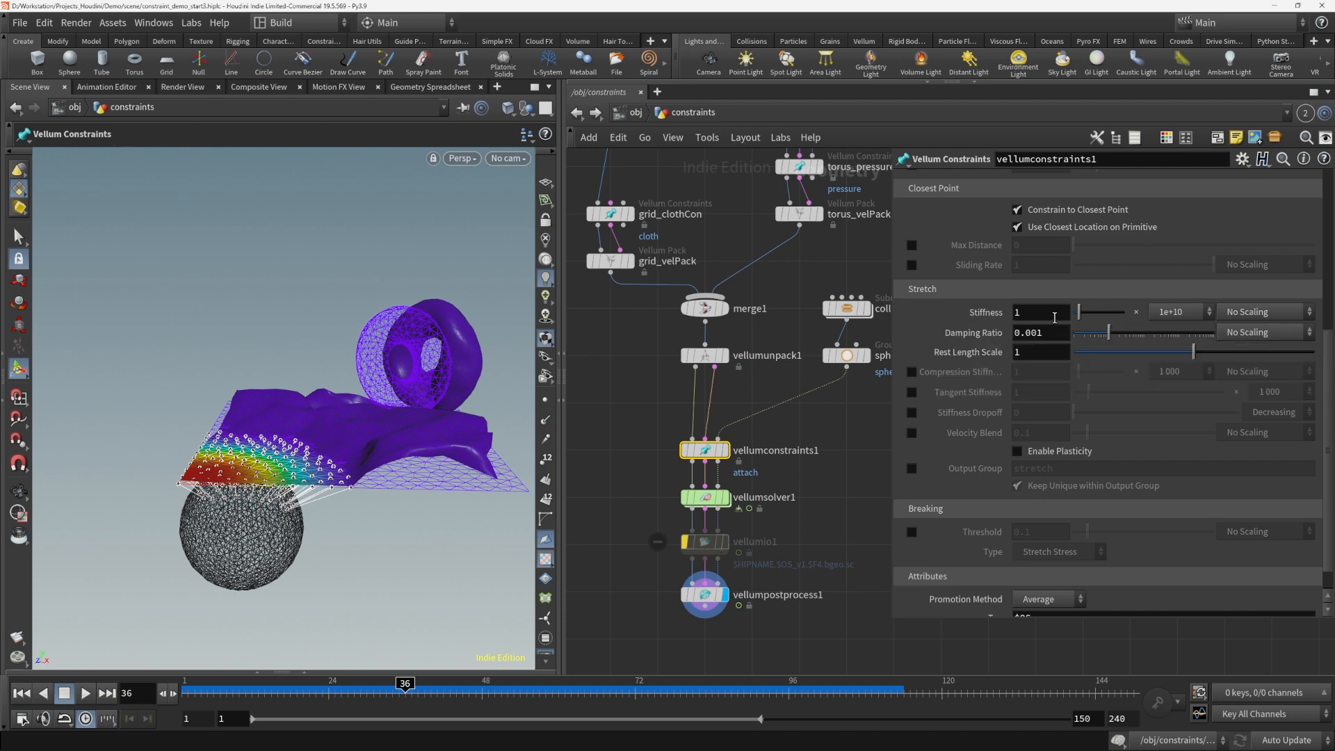
click(1288, 310)
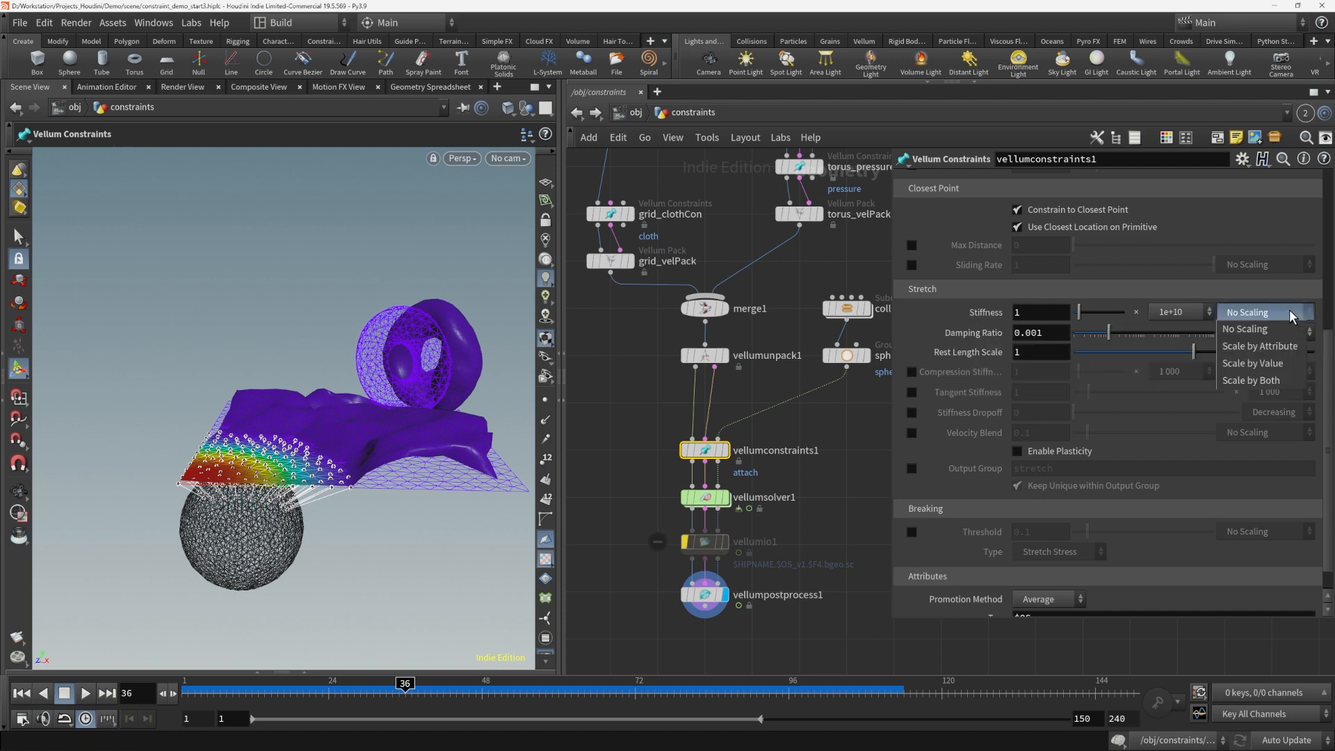
click(1287, 330)
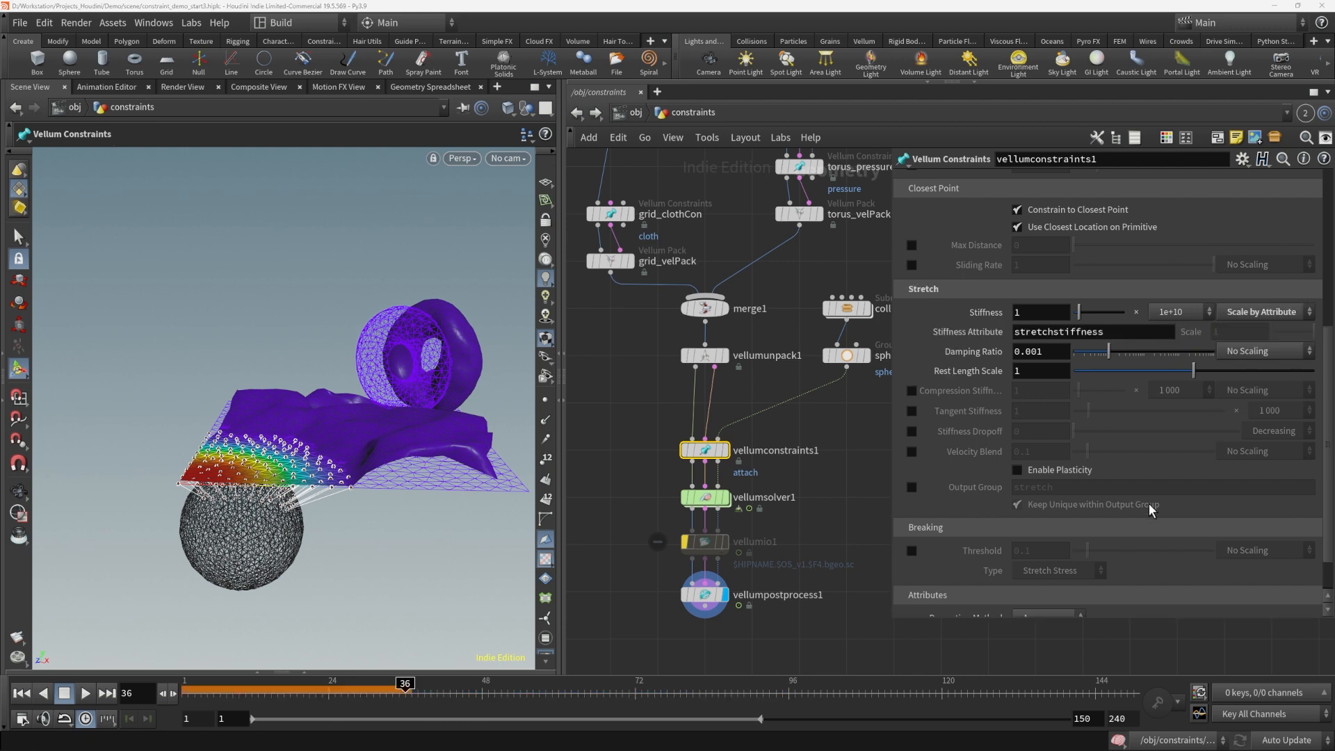
double_click(1106, 331)
text(grid_tip)
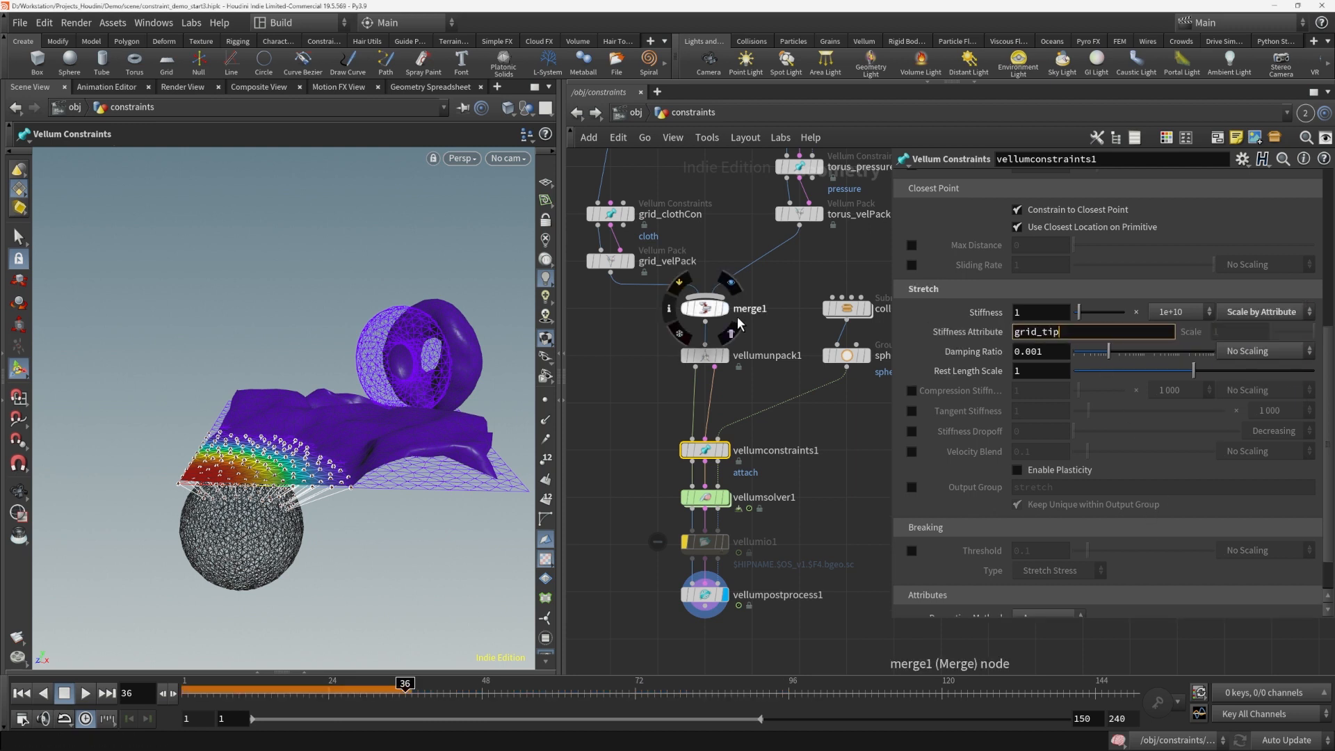
Select vellumpostprocess1, play the simulation to frame 61, and examine how the attach constraints hold the grid's corner
click(704, 595)
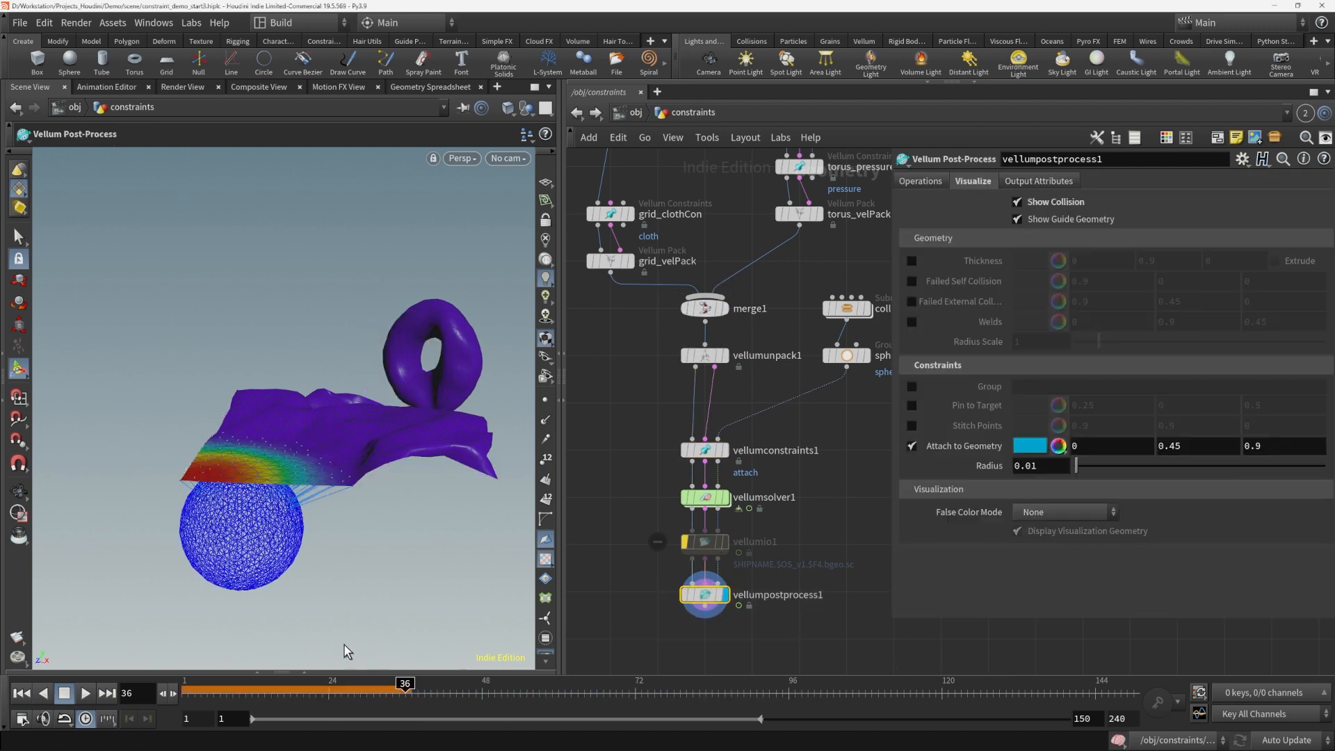
click(200, 698)
click(88, 692)
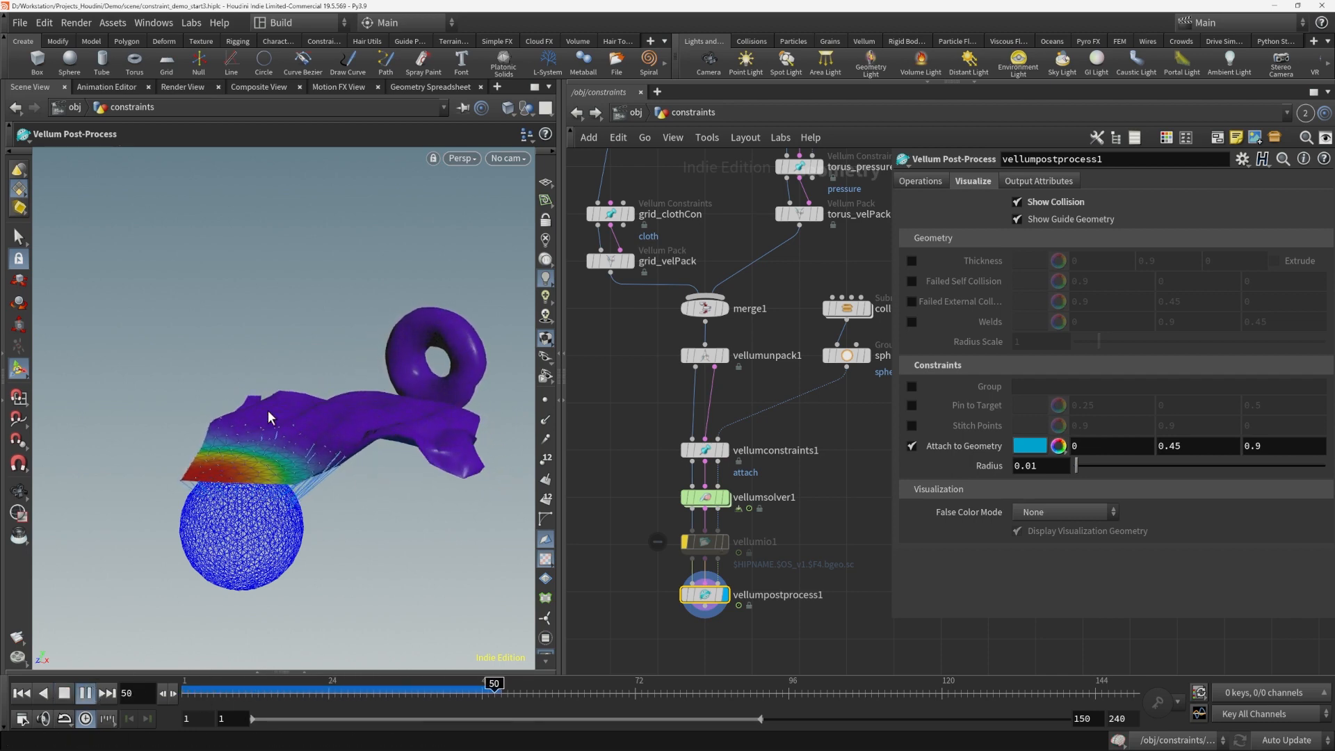
click(68, 697)
alt+drag(369, 495, 383, 461)
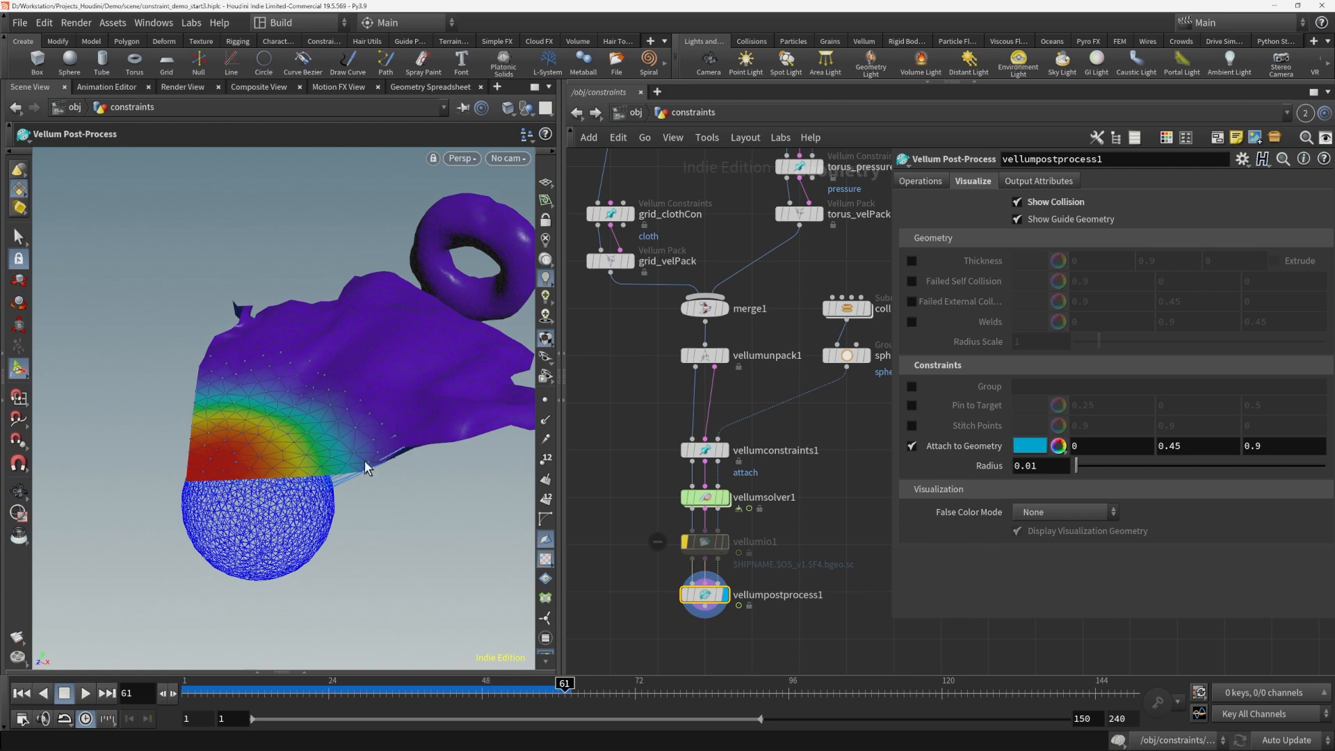
key(Escape)
drag(362, 474, 381, 399)
key(Return)
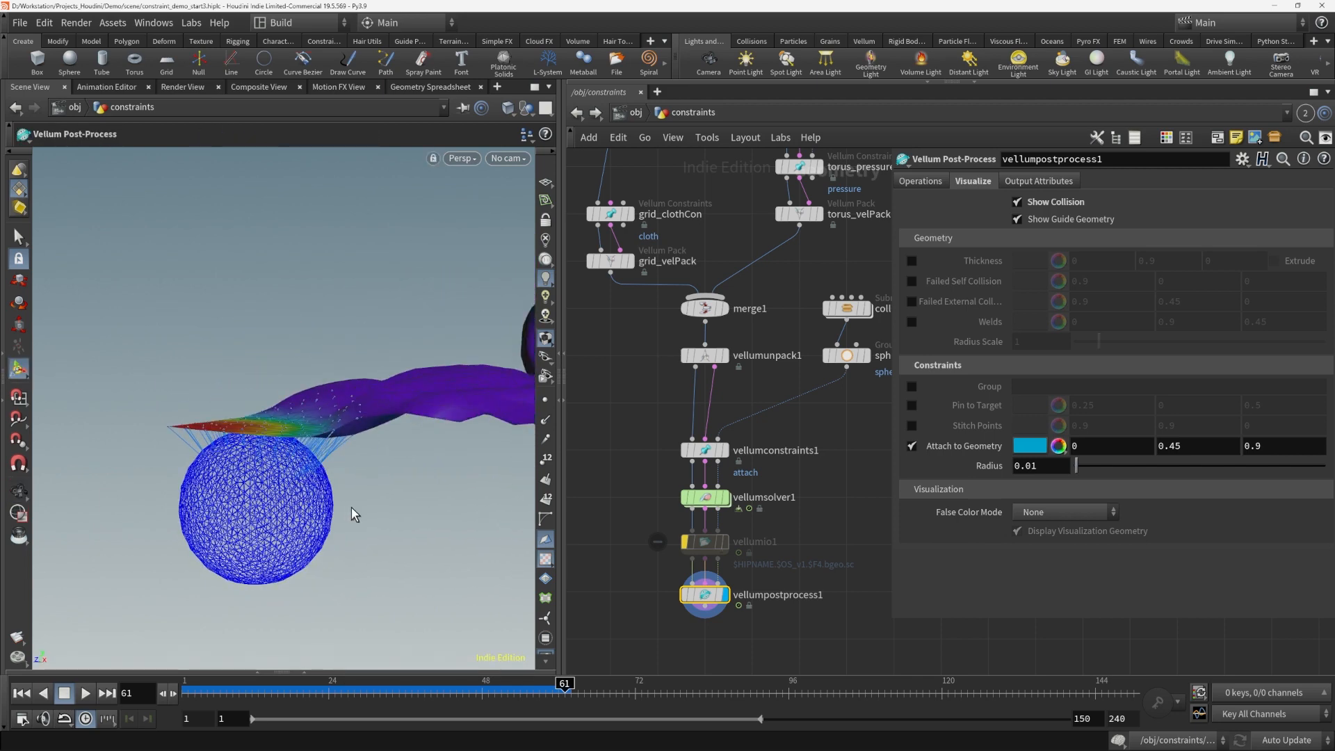
drag(352, 507, 223, 544)
Continue the simulation past frame 61, rewind to frame 1, and view the painted corner on the sphere
click(87, 693)
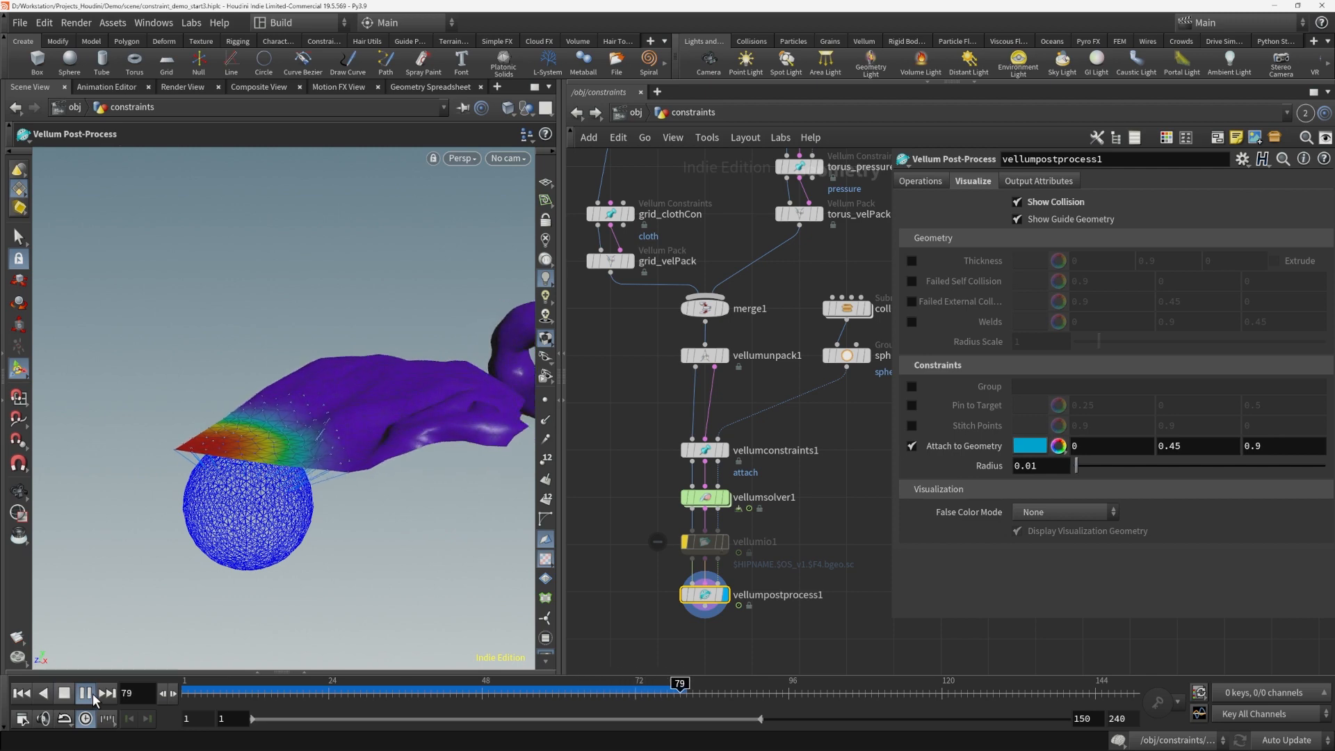
click(22, 694)
key(Escape)
drag(401, 518, 256, 485)
key(Return)
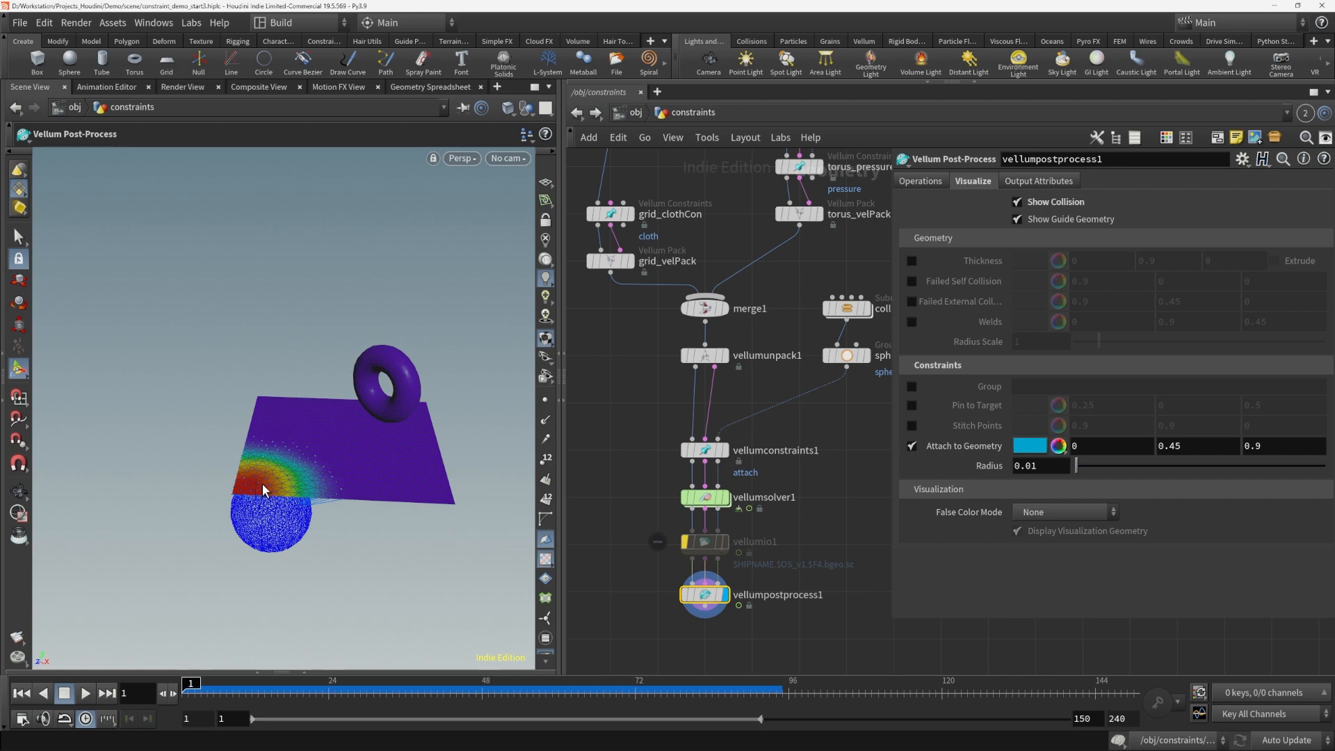
Rename the vellumconstraints1 node as ATG_grid_collider
click(708, 451)
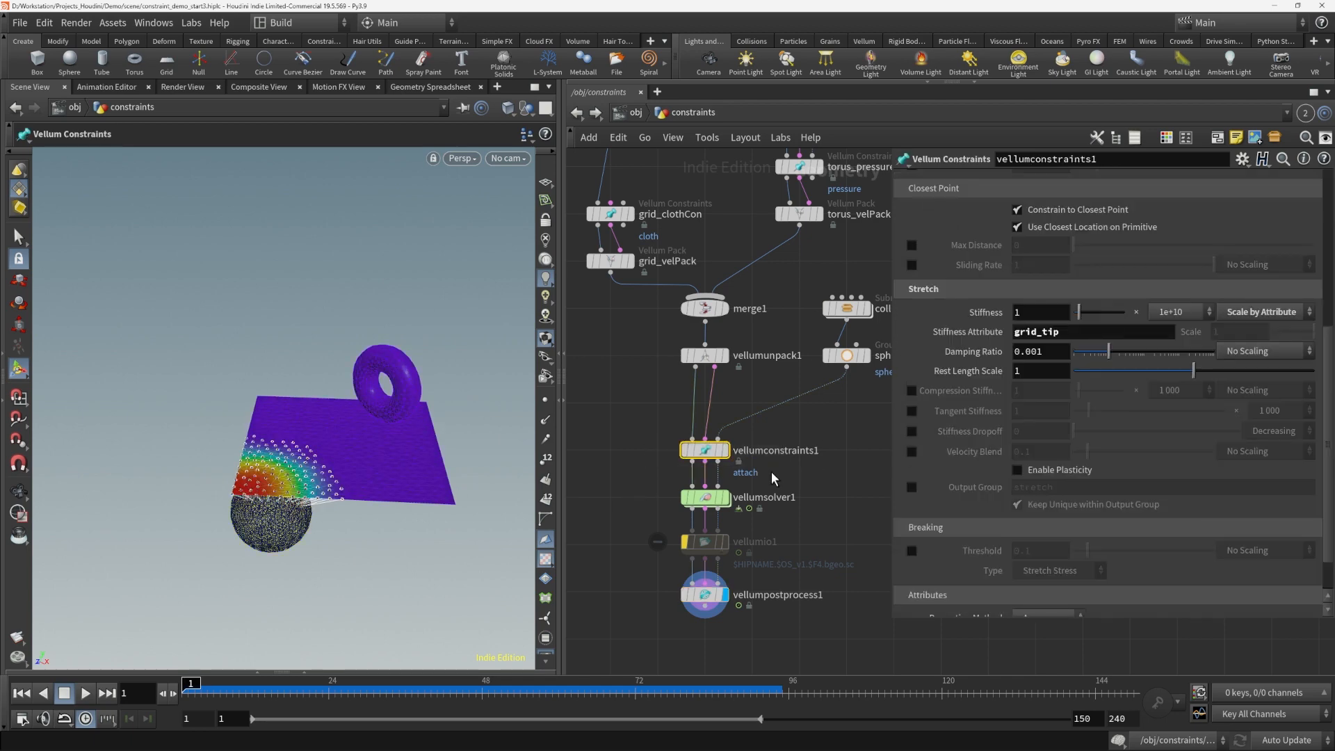
scroll(962, 402, up, 1)
scroll(957, 388, up, 5)
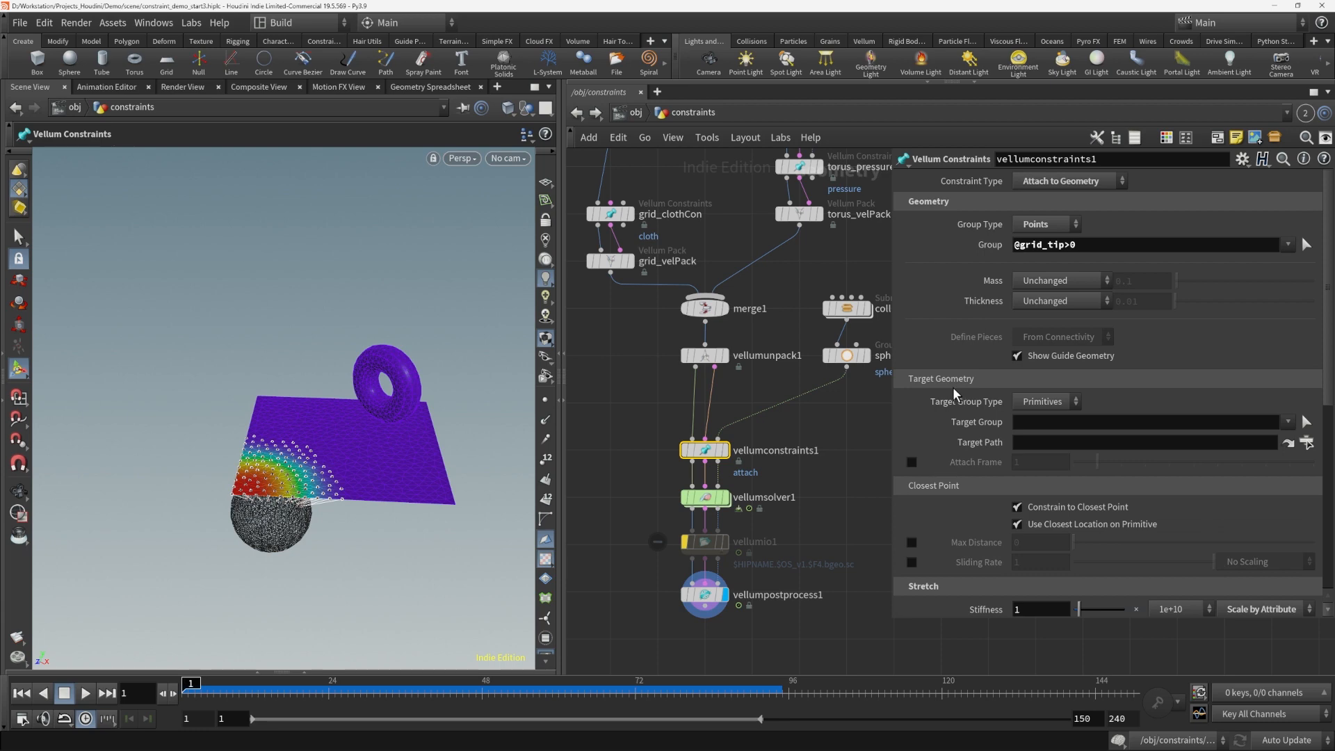
double_click(784, 452)
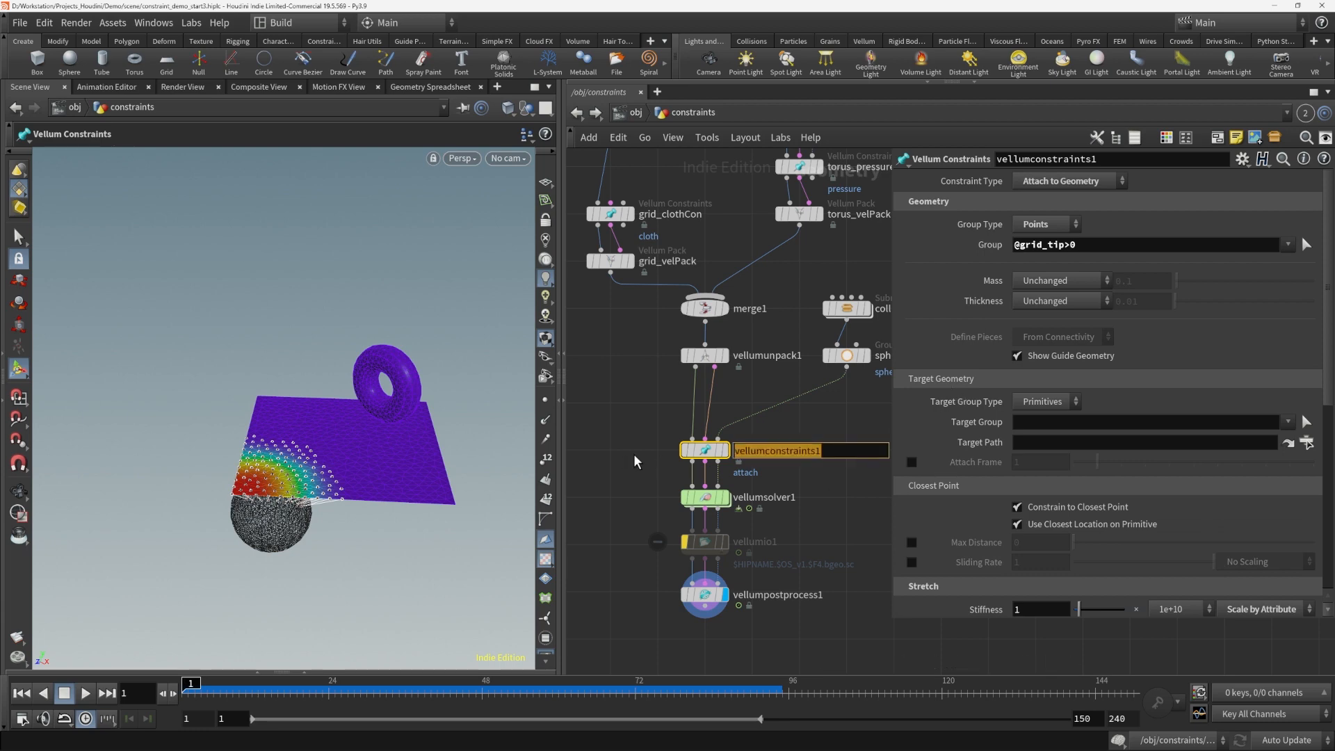
text(ATG)
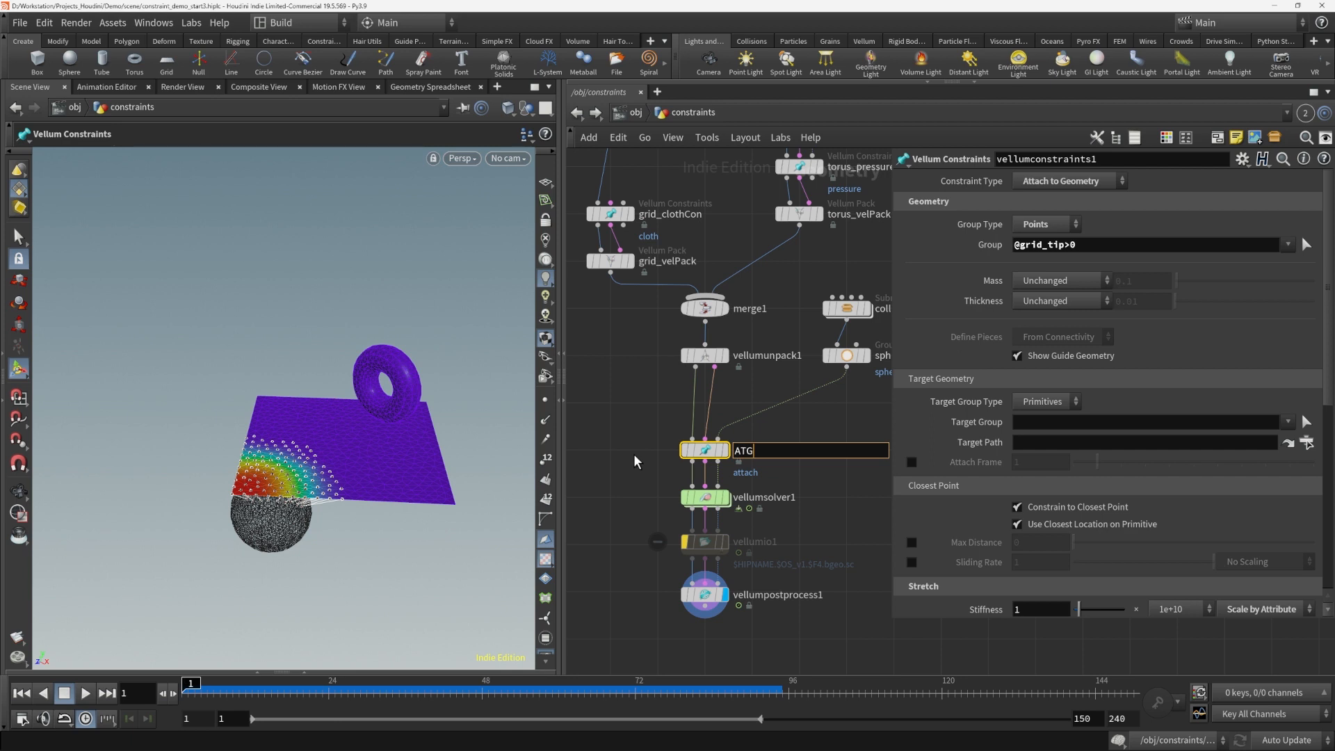
text(_grid_t)
key(BackSpace)
text(collider)
key(Return)
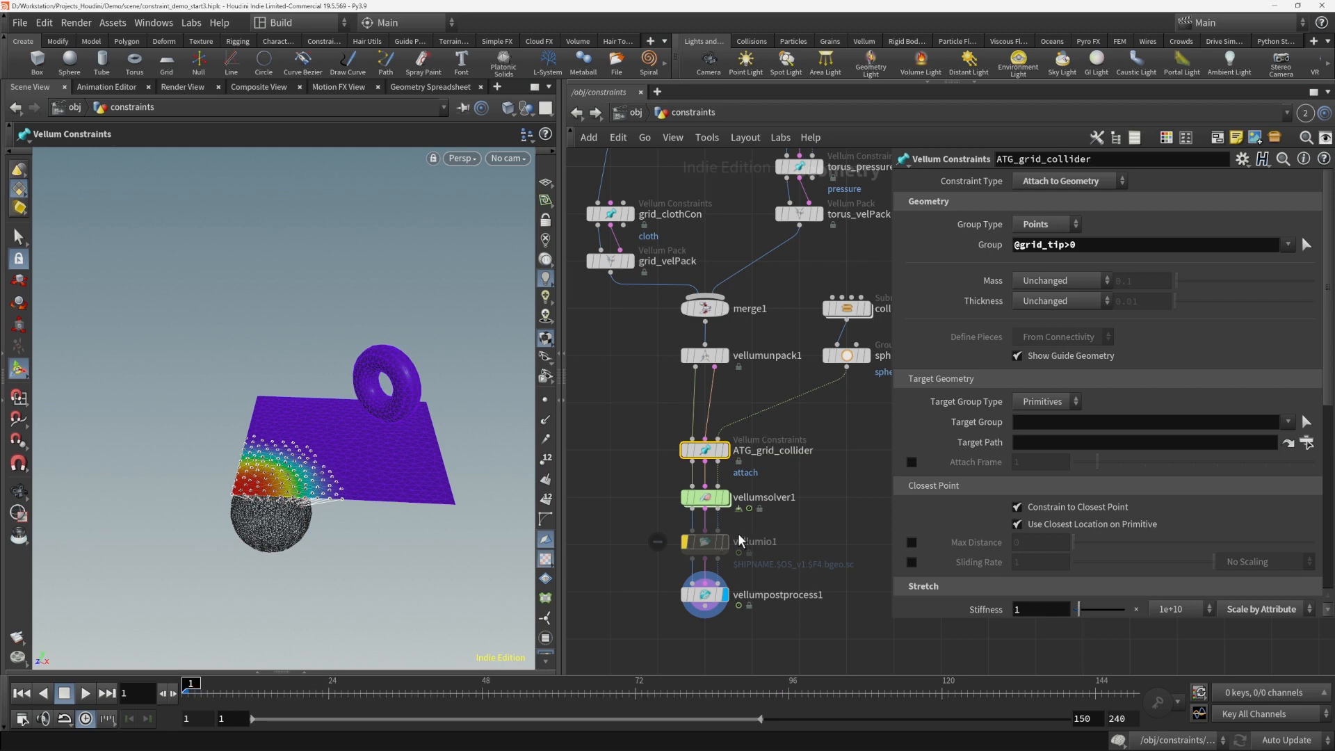
Move vellumsolver1, vellumio1 and vellumpostprocess1 down together to open a gap below ATG_grid_collider
click(653, 512)
scroll(609, 494, down, 2)
scroll(608, 493, up, 1)
drag(598, 462, 843, 657)
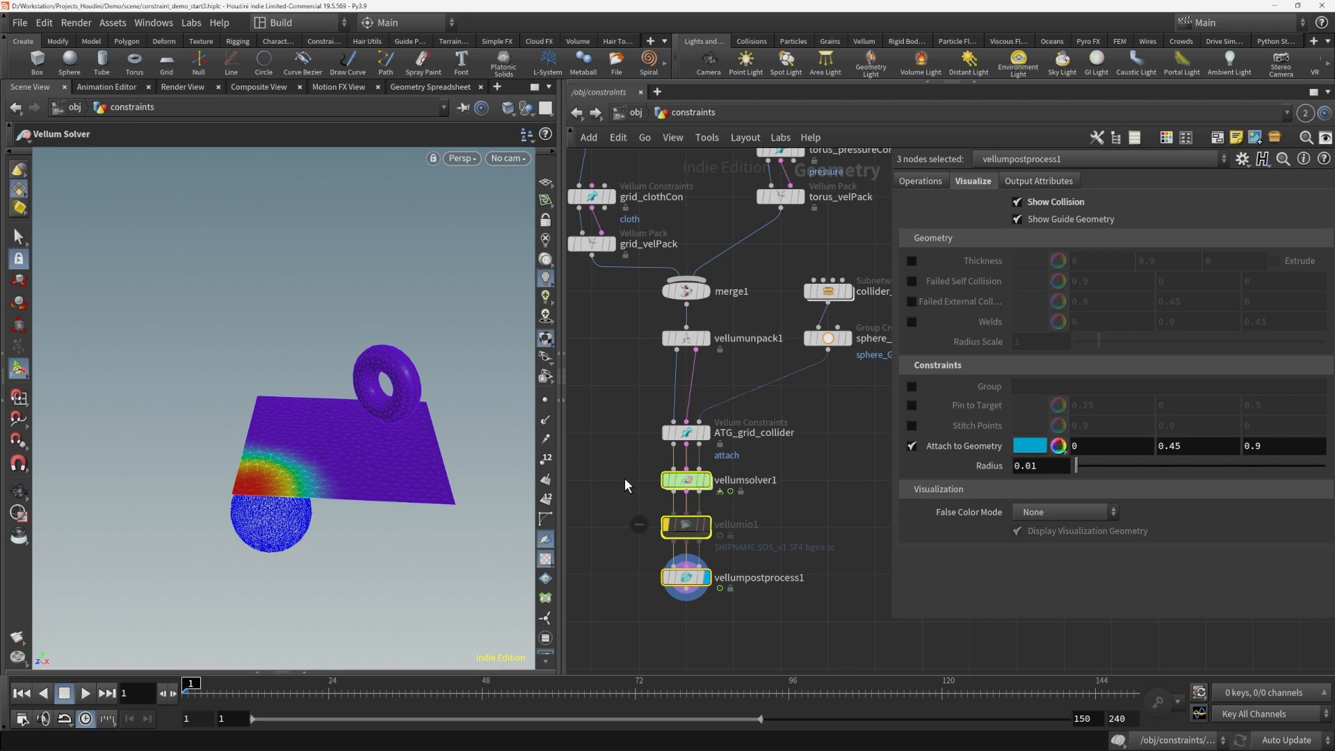
drag(686, 481, 685, 532)
Insert a Vellum Constraints node on the wires between ATG_grid_collider and vellumsolver1
key(Tab)
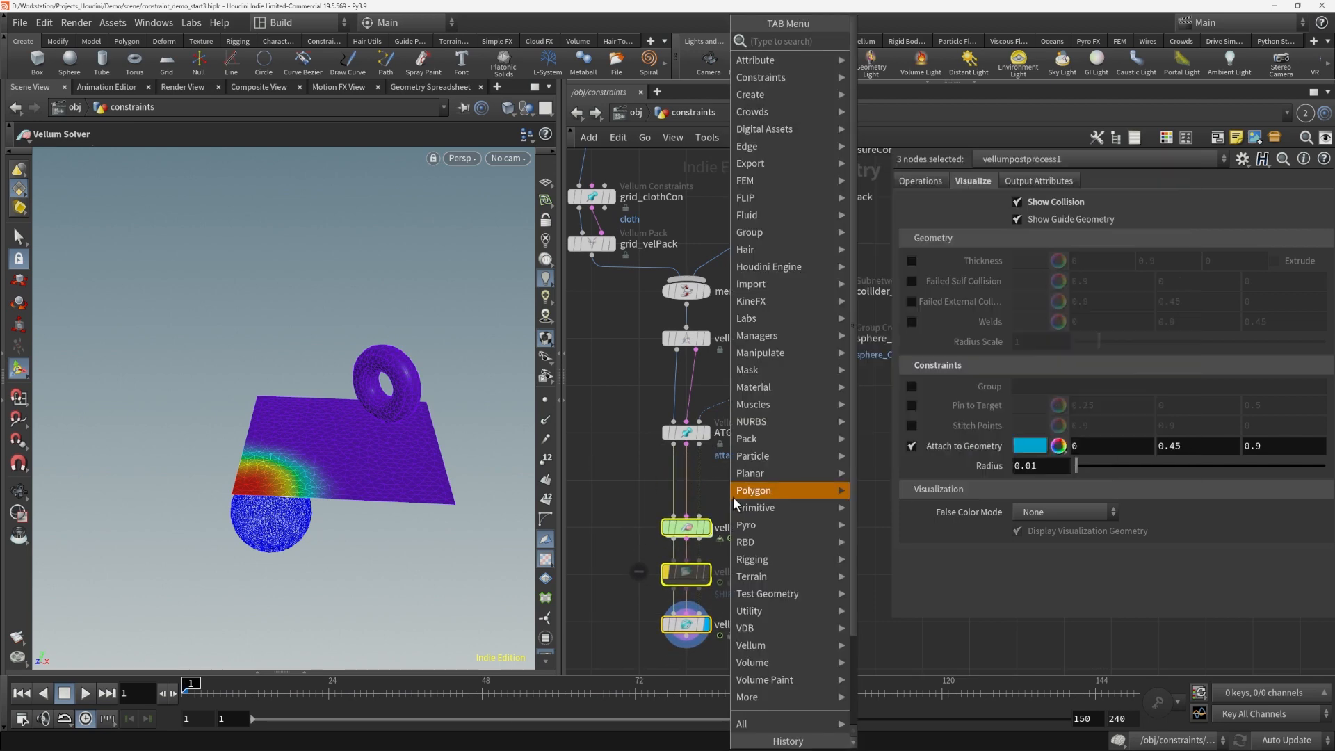
text(vellum co)
key(Return)
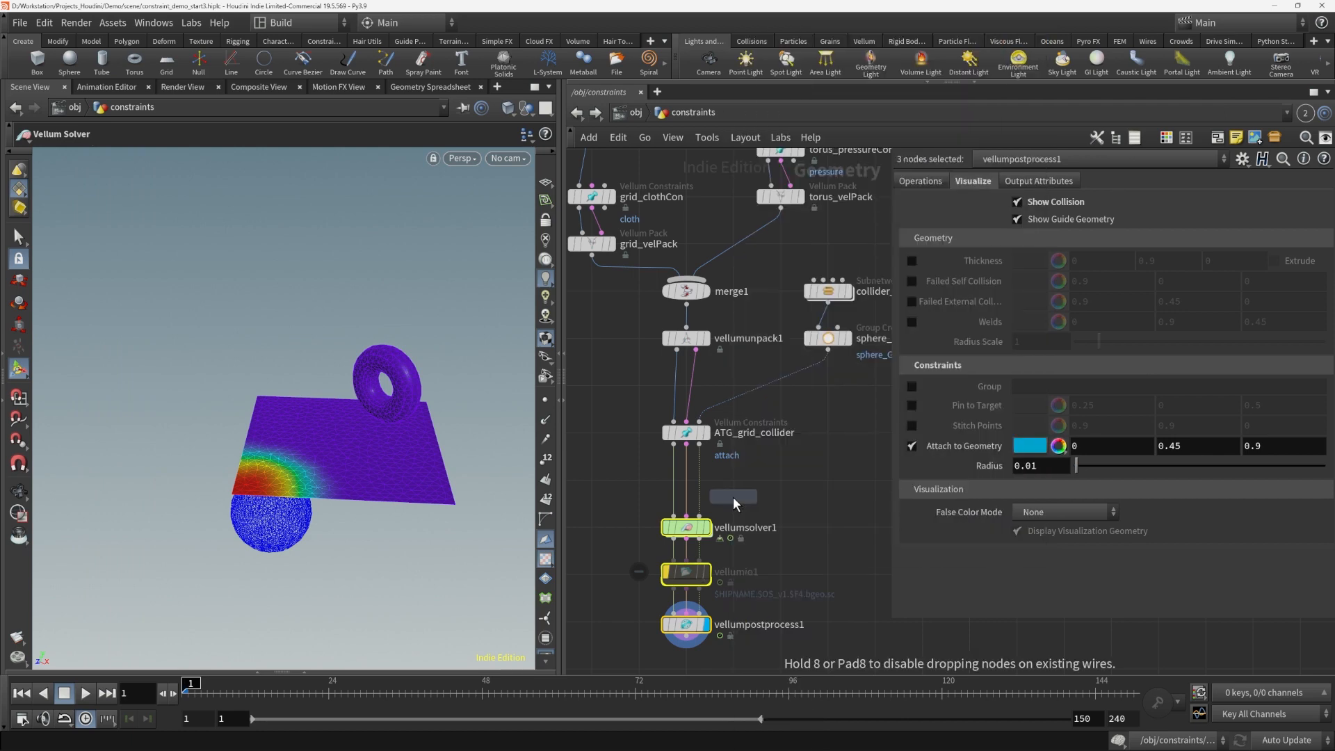
click(686, 482)
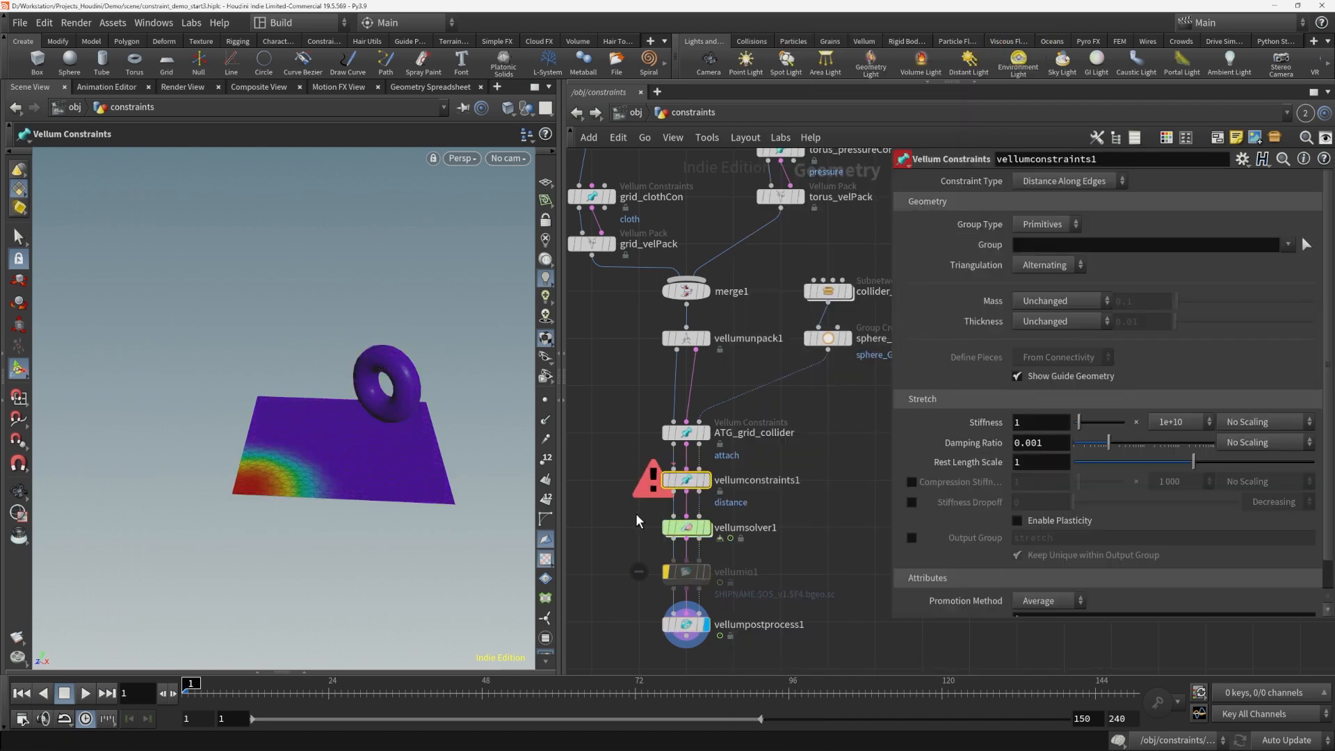
Display vellumconstraints1 and set its Constraint Type to Stitch Points
click(706, 480)
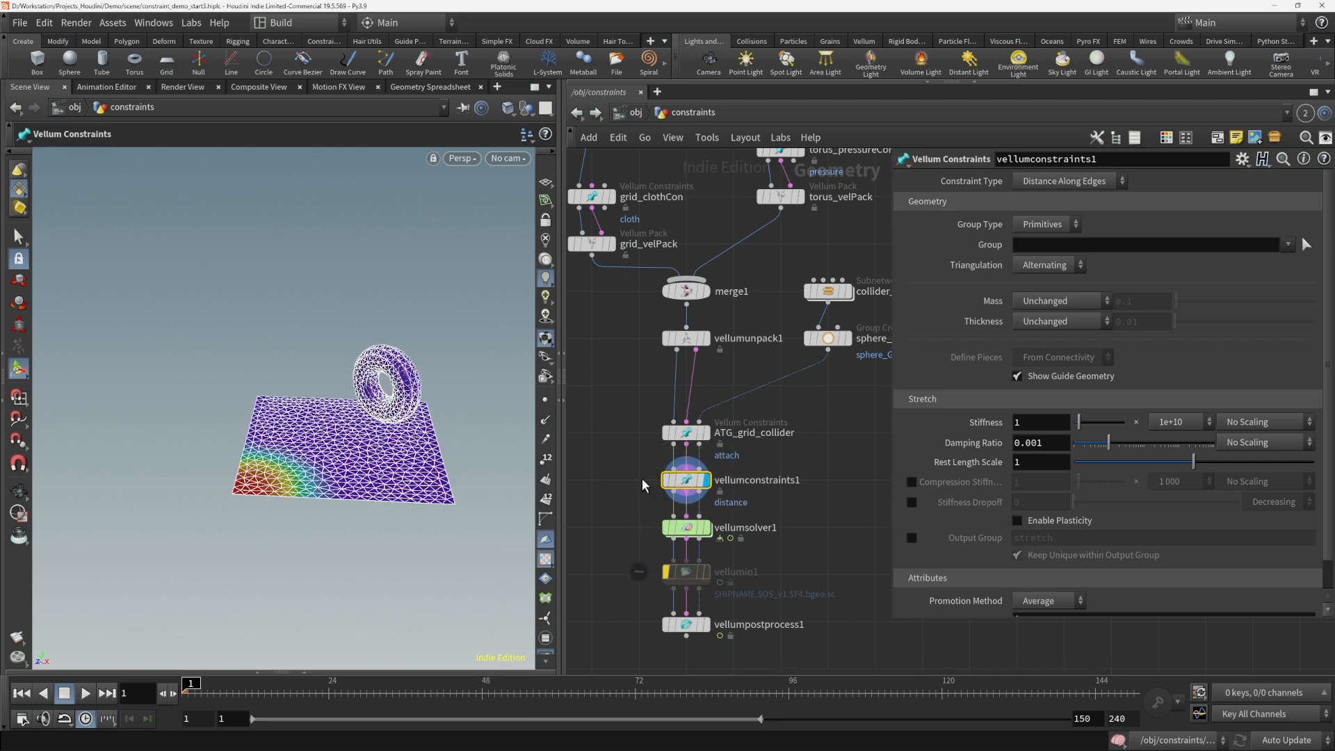
click(650, 480)
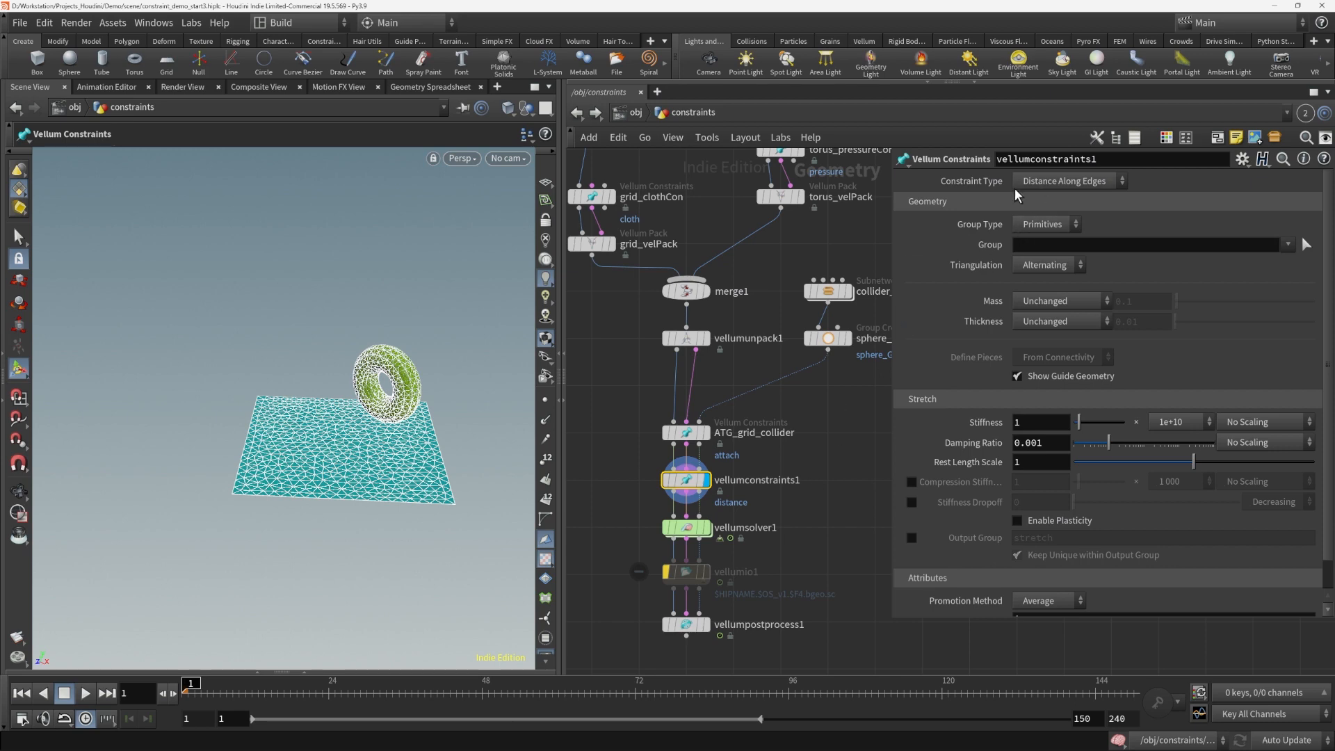
click(1031, 183)
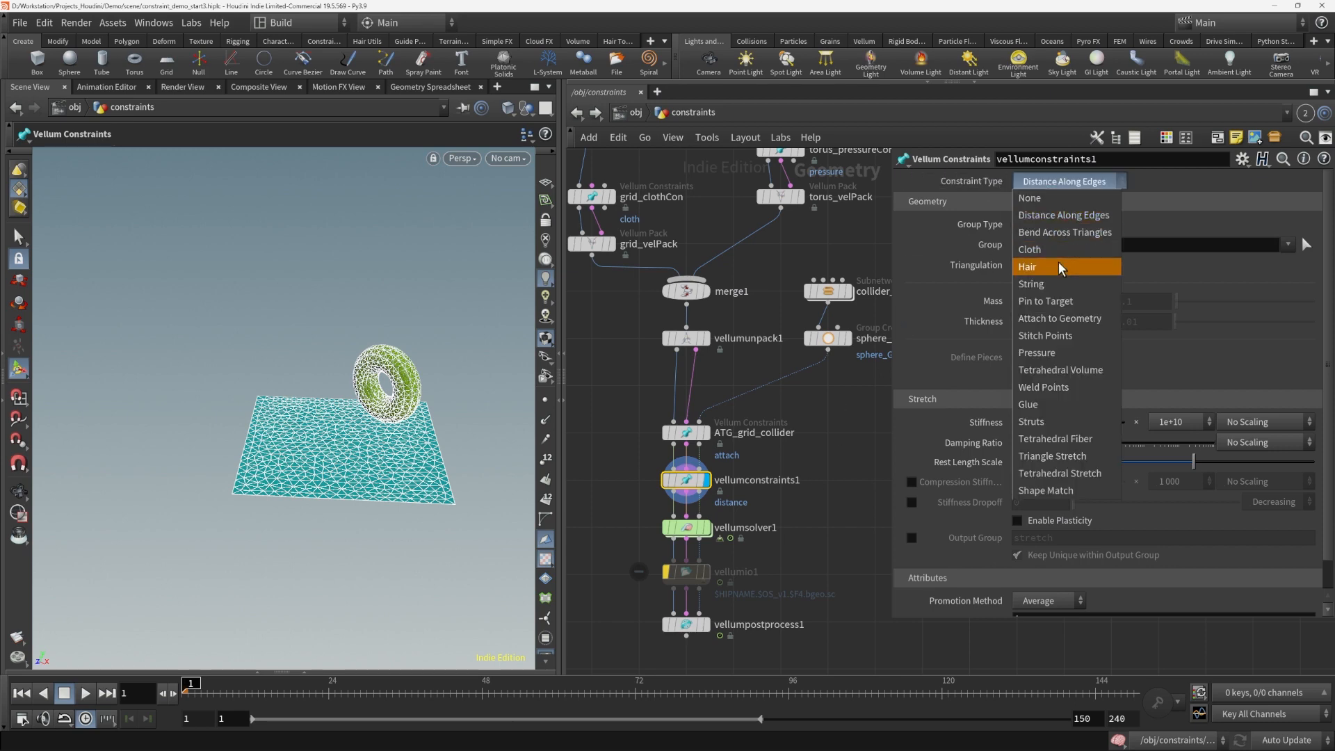
click(1066, 336)
drag(416, 342, 396, 289)
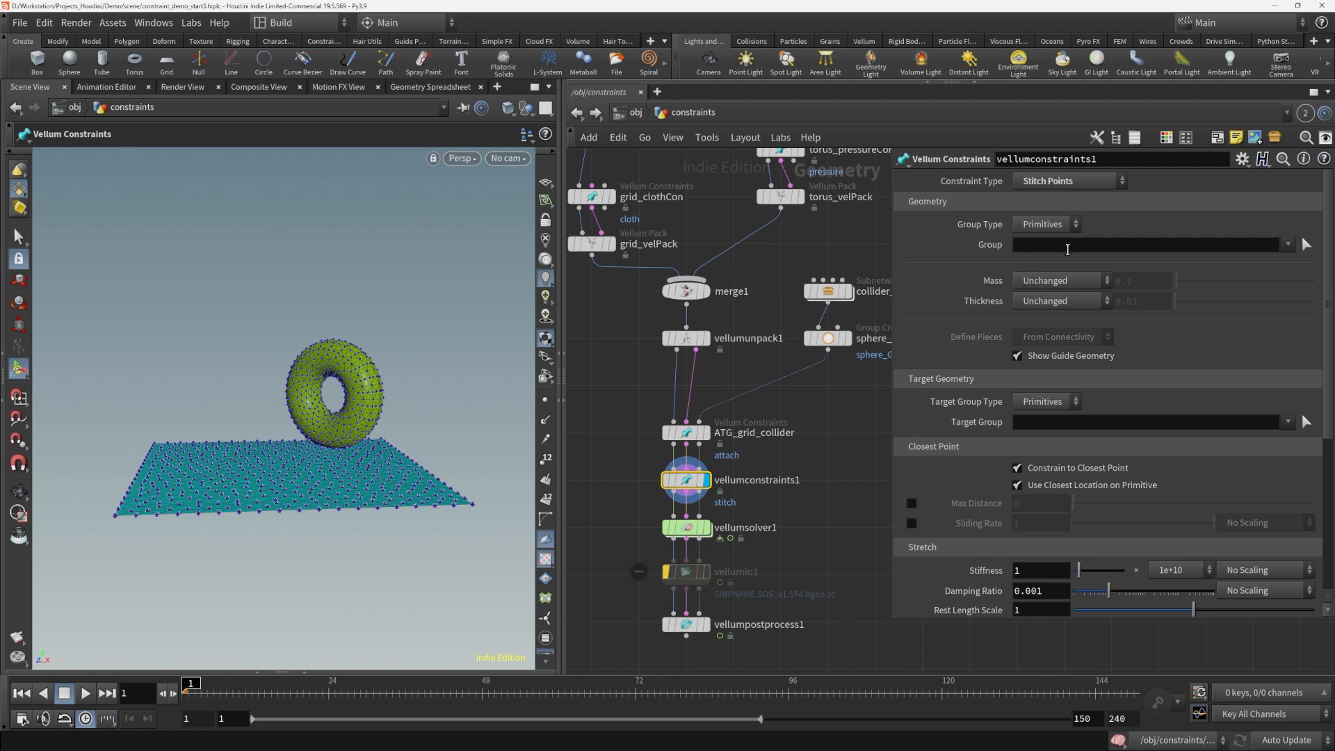
Set the stitch constraint's Group to torus_GEO and its Target Group to grid_GEO
click(1289, 246)
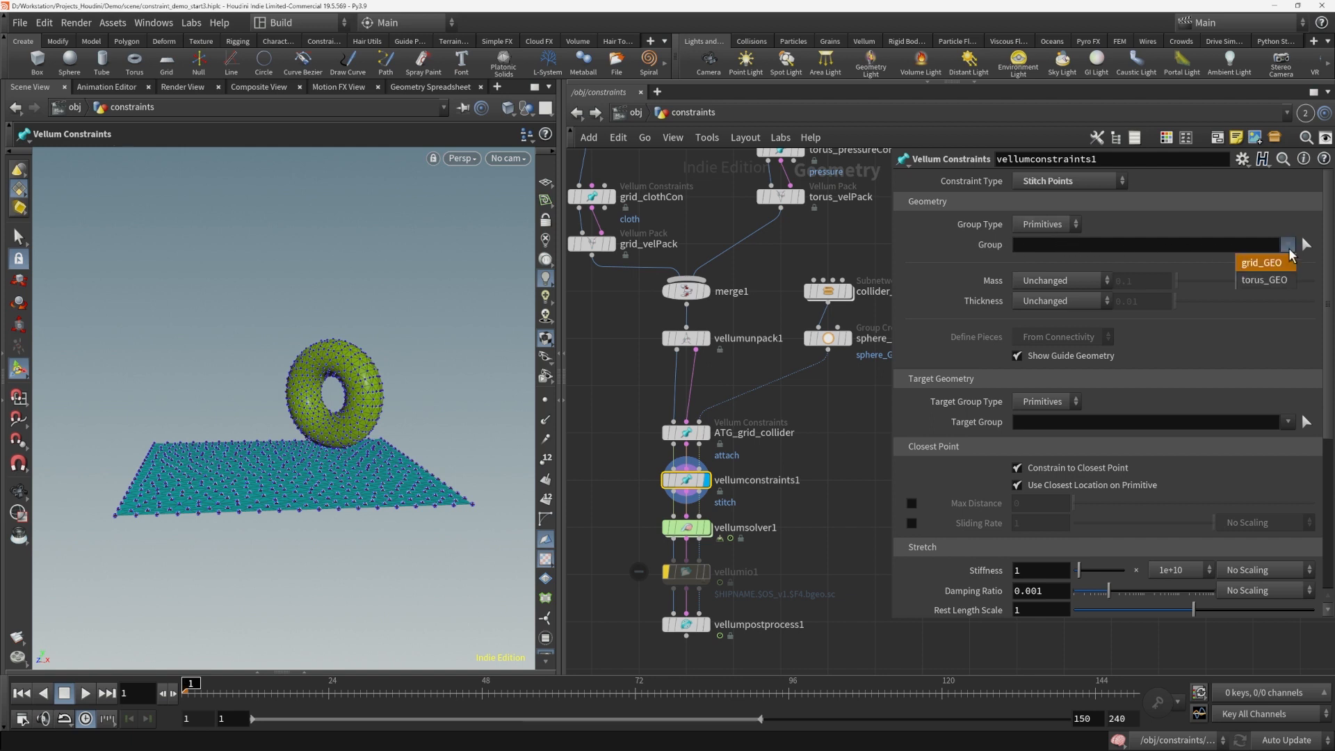
click(1282, 281)
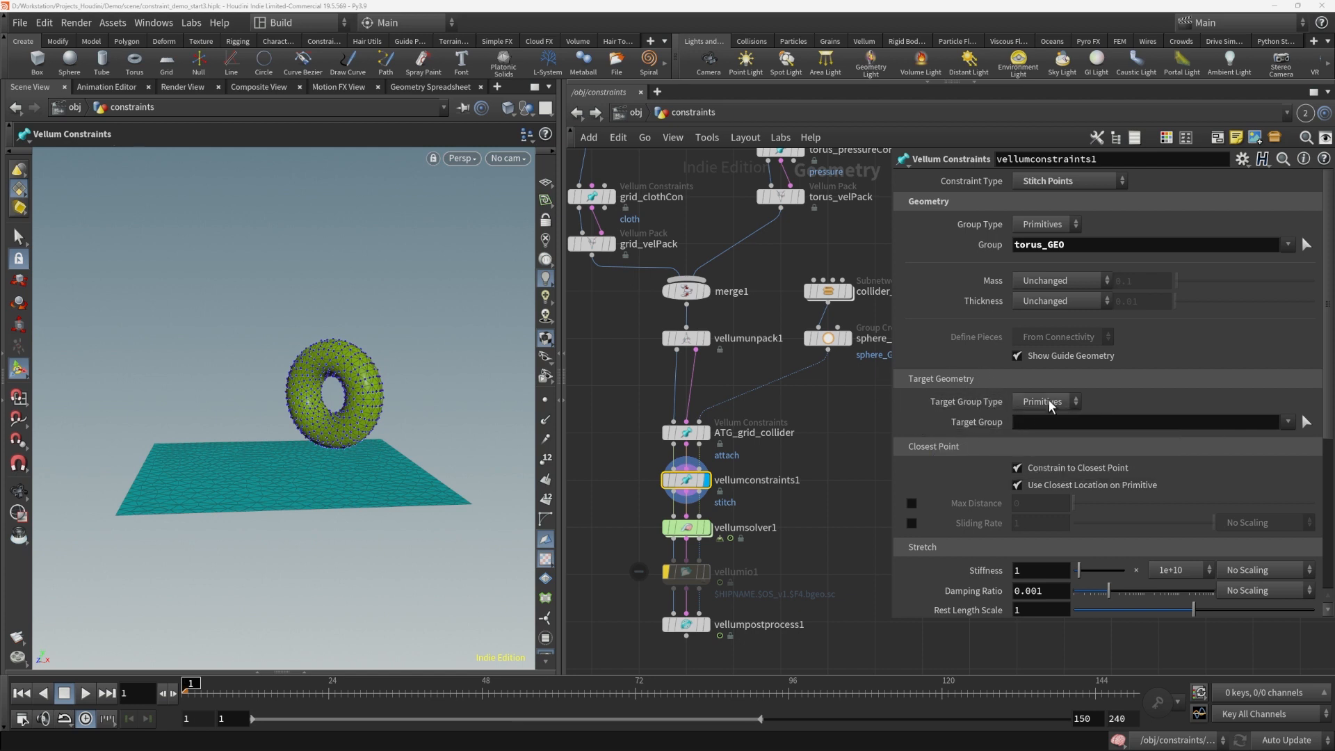
click(1288, 422)
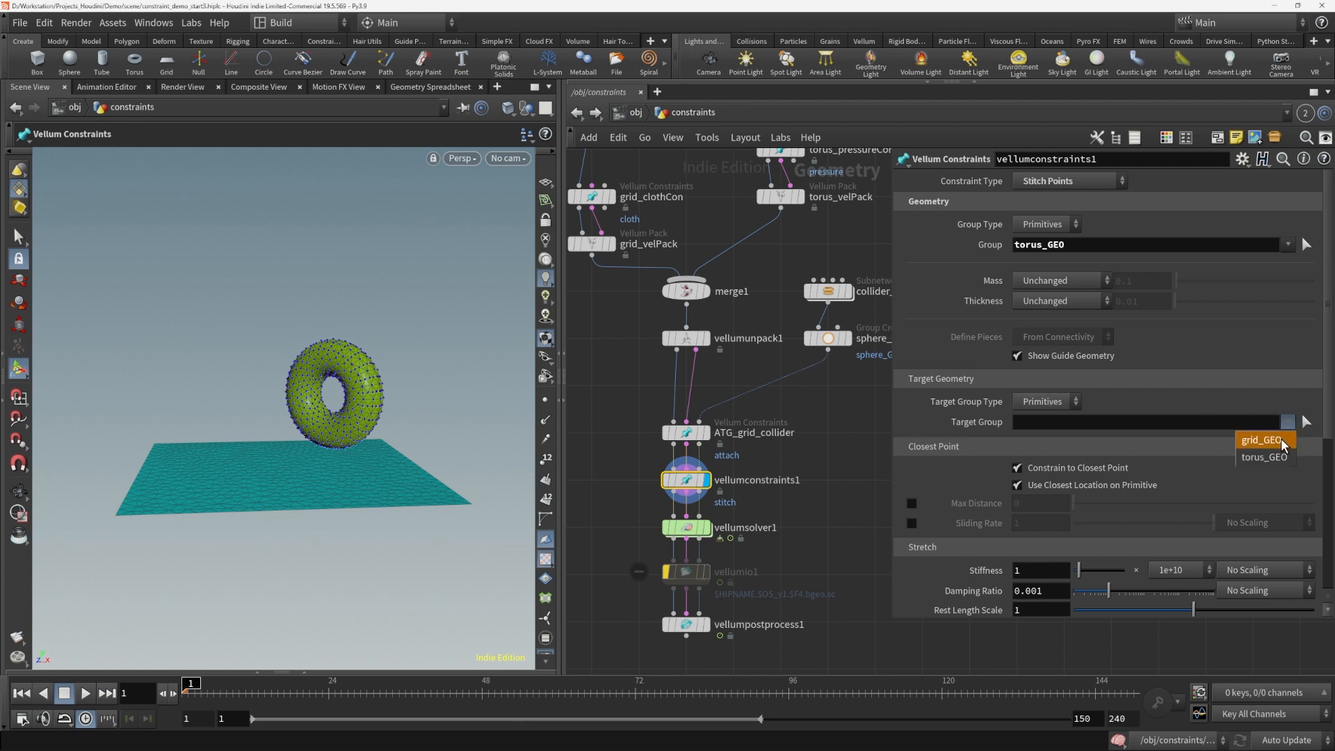
click(1281, 438)
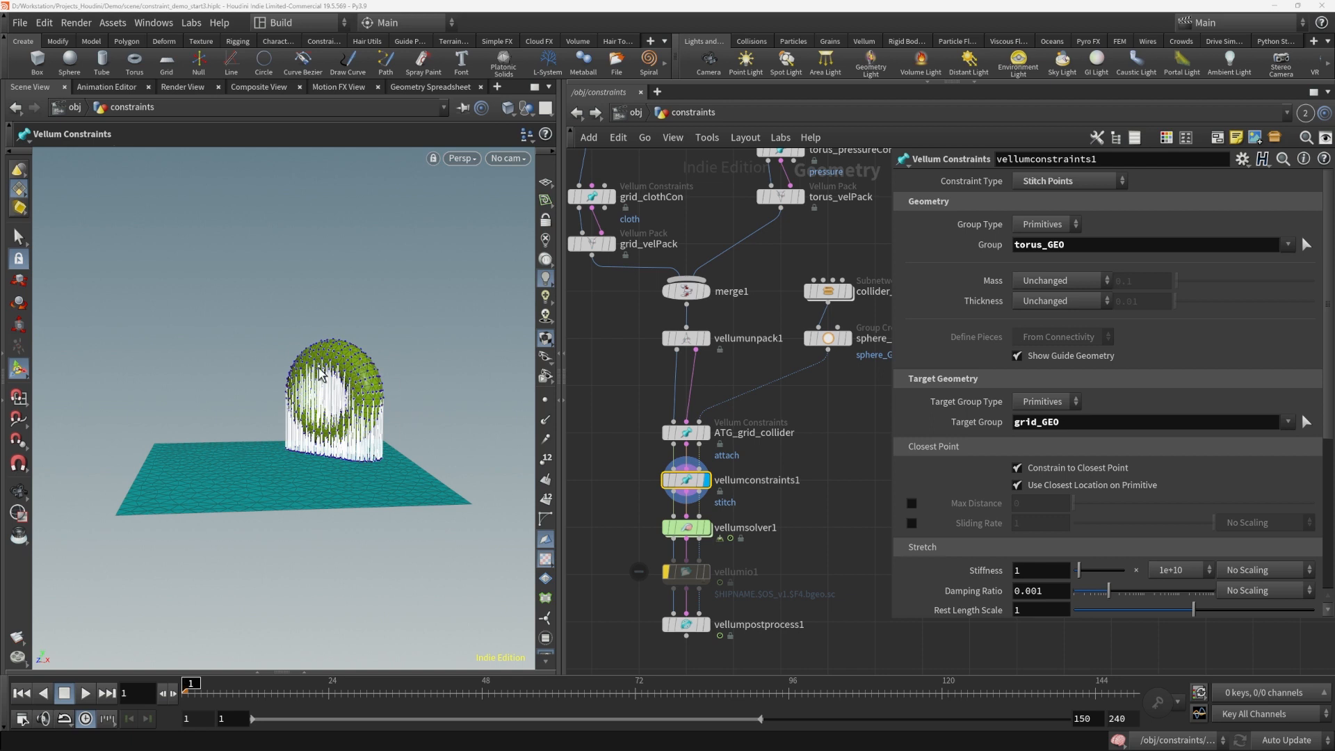
Display vellumpostprocess1 and enable its Stitch Points constraint visualization
click(605, 591)
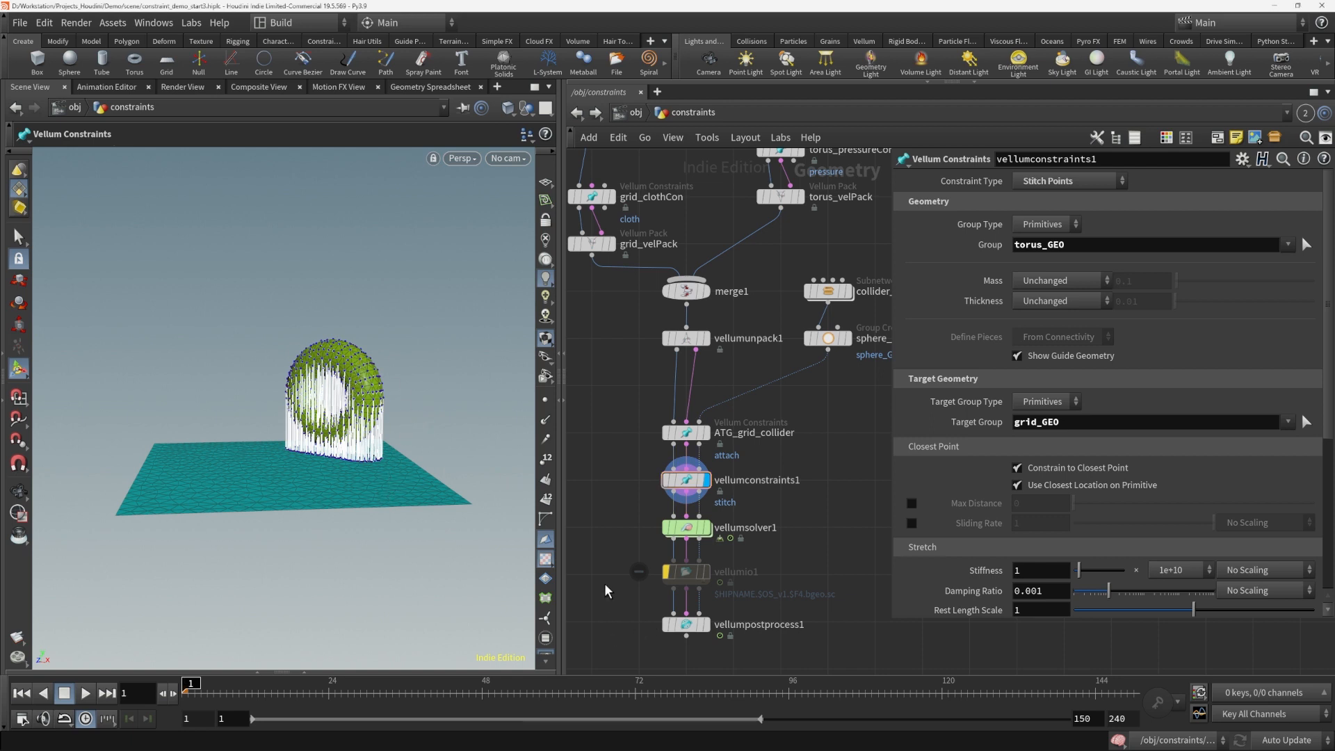
drag(620, 524, 577, 536)
drag(610, 611, 718, 629)
click(708, 625)
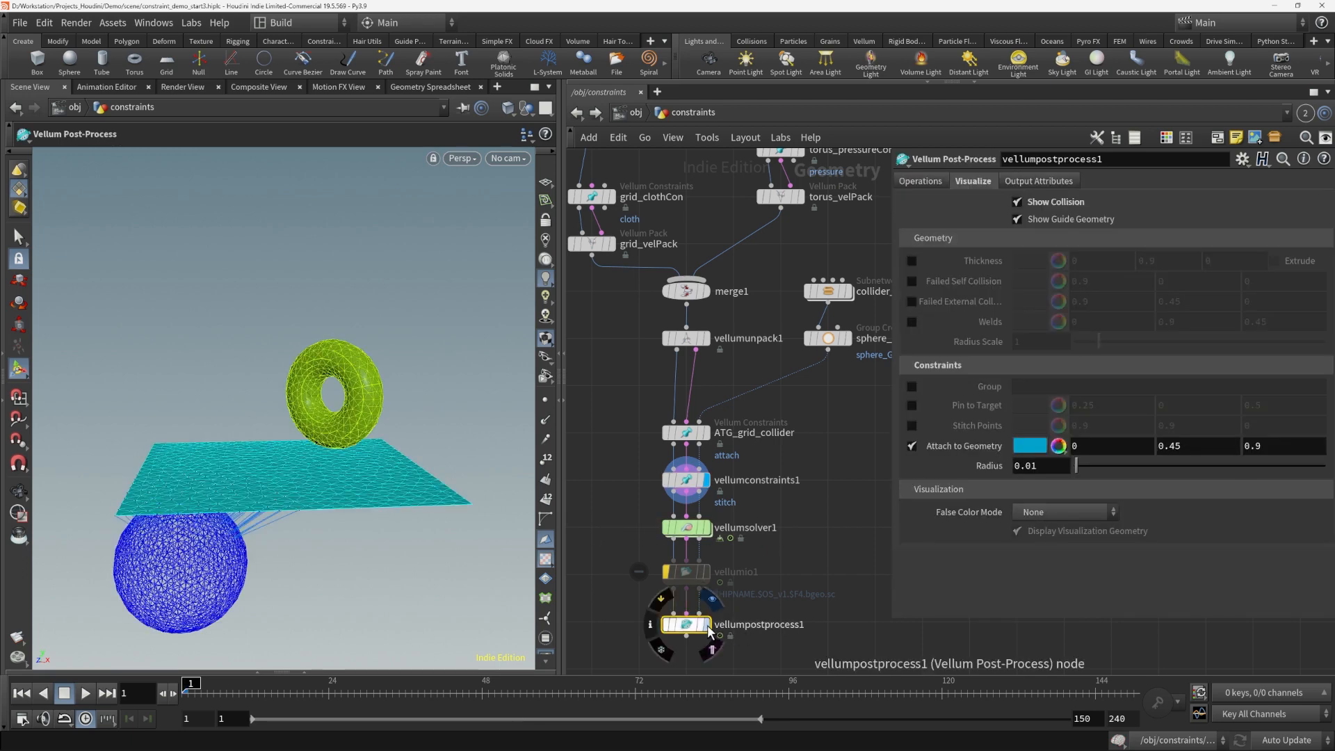
mouse_move(418, 388)
alt+mouse_down()
mouse_move(426, 373)
mouse_move(444, 386)
alt+mouse_up()
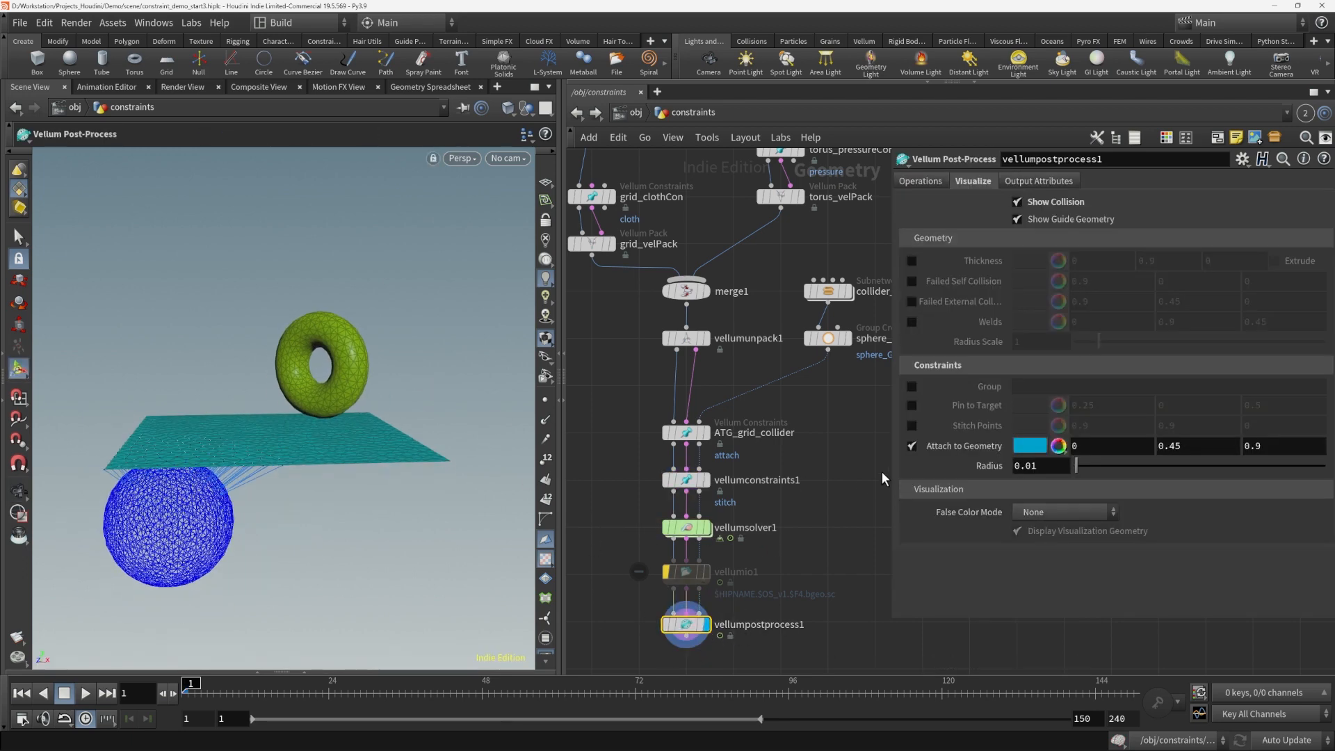
click(910, 427)
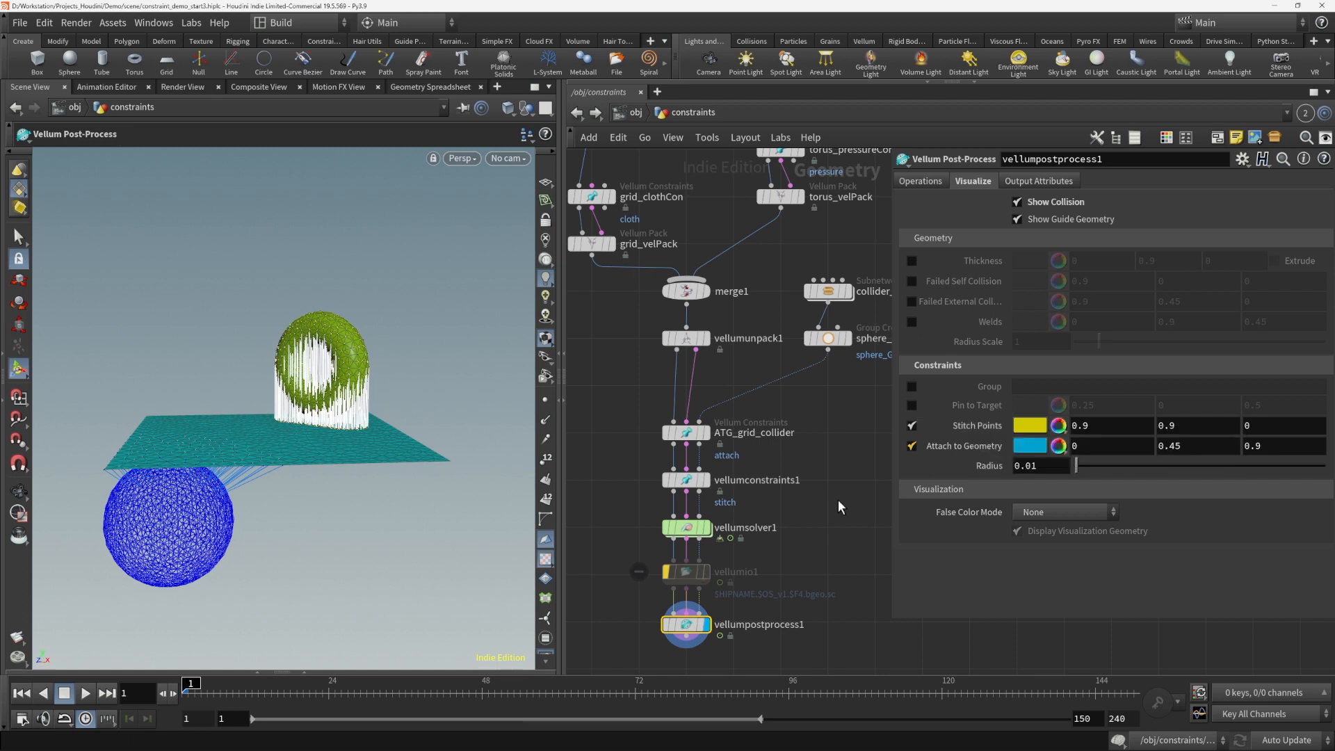
Play the simulation to frame 94, examine how the torus is stitched to the grid, and rewind to frame 1
drag(605, 612, 816, 665)
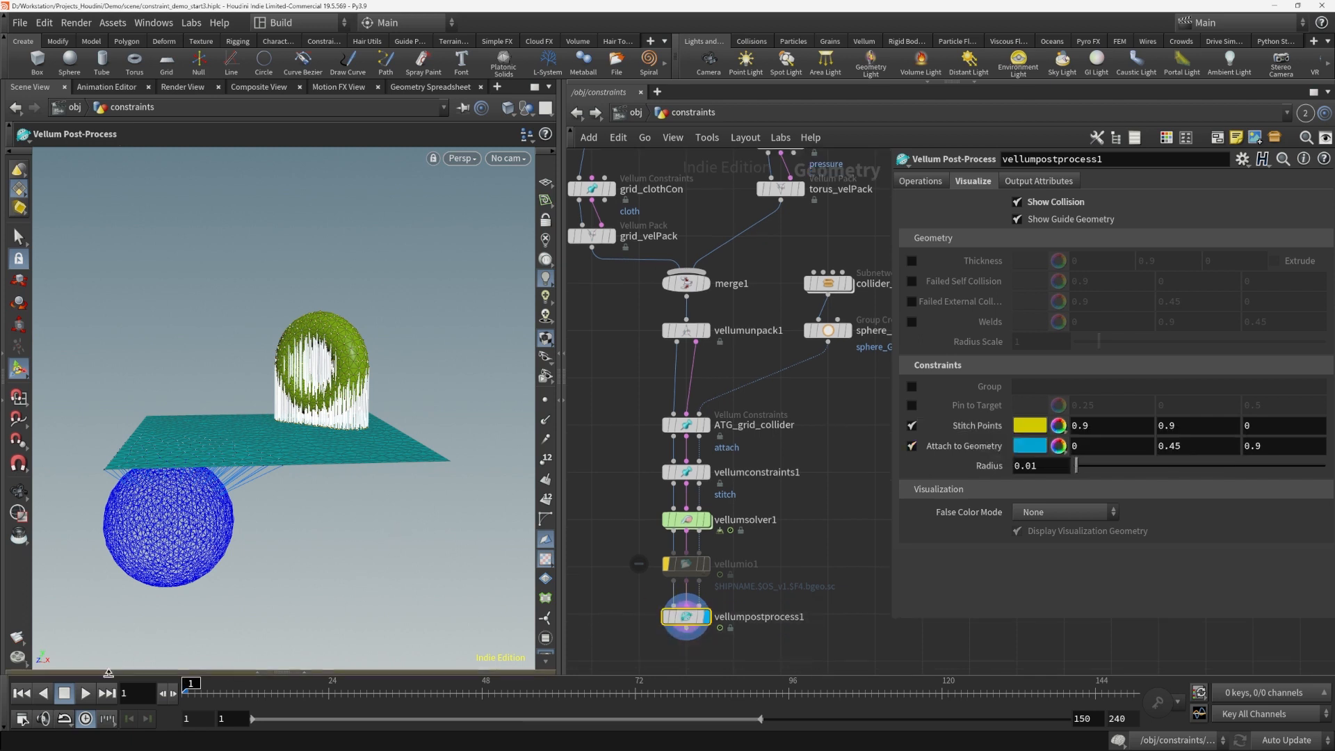
click(84, 693)
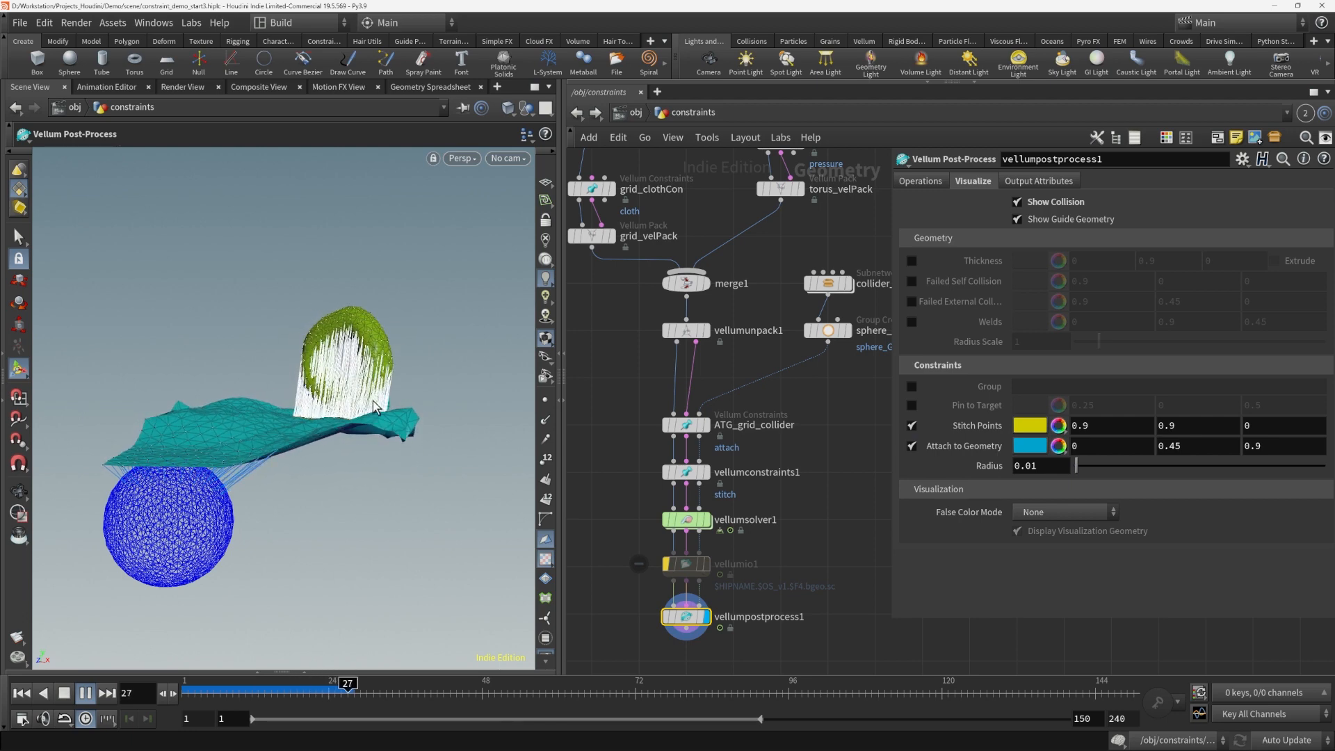
key(Escape)
alt+drag(359, 502, 322, 517)
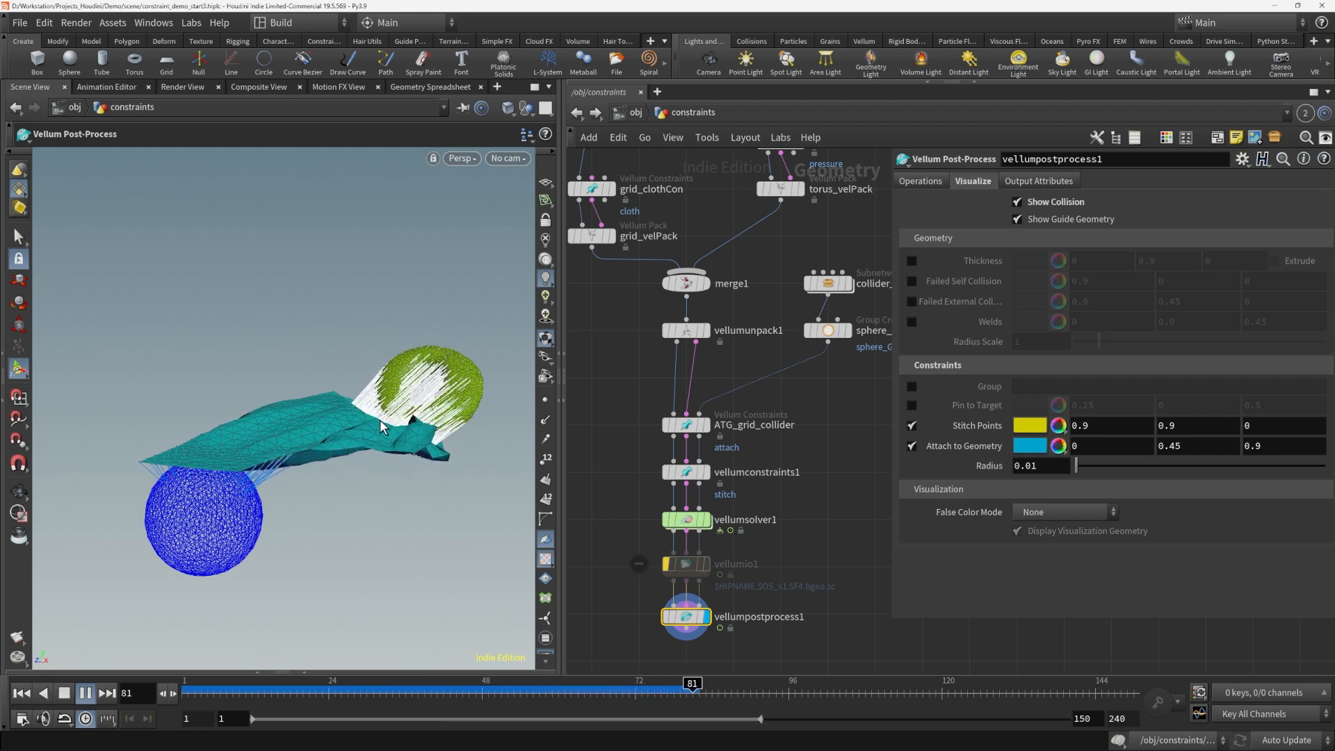
click(71, 694)
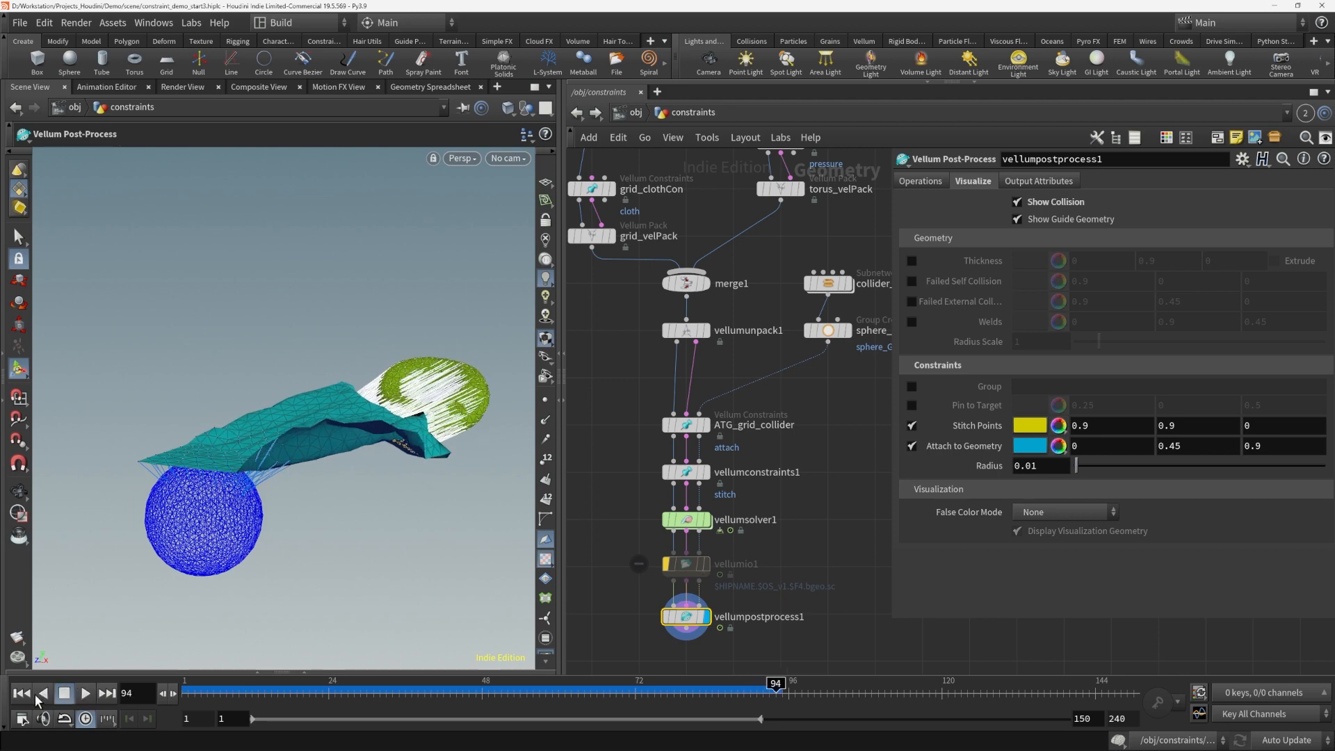
click(26, 693)
Insert an Attribute Paint node between torus_GEO and torus_clothCon
middle_drag(831, 450, 856, 586)
scroll(855, 584, down, 2)
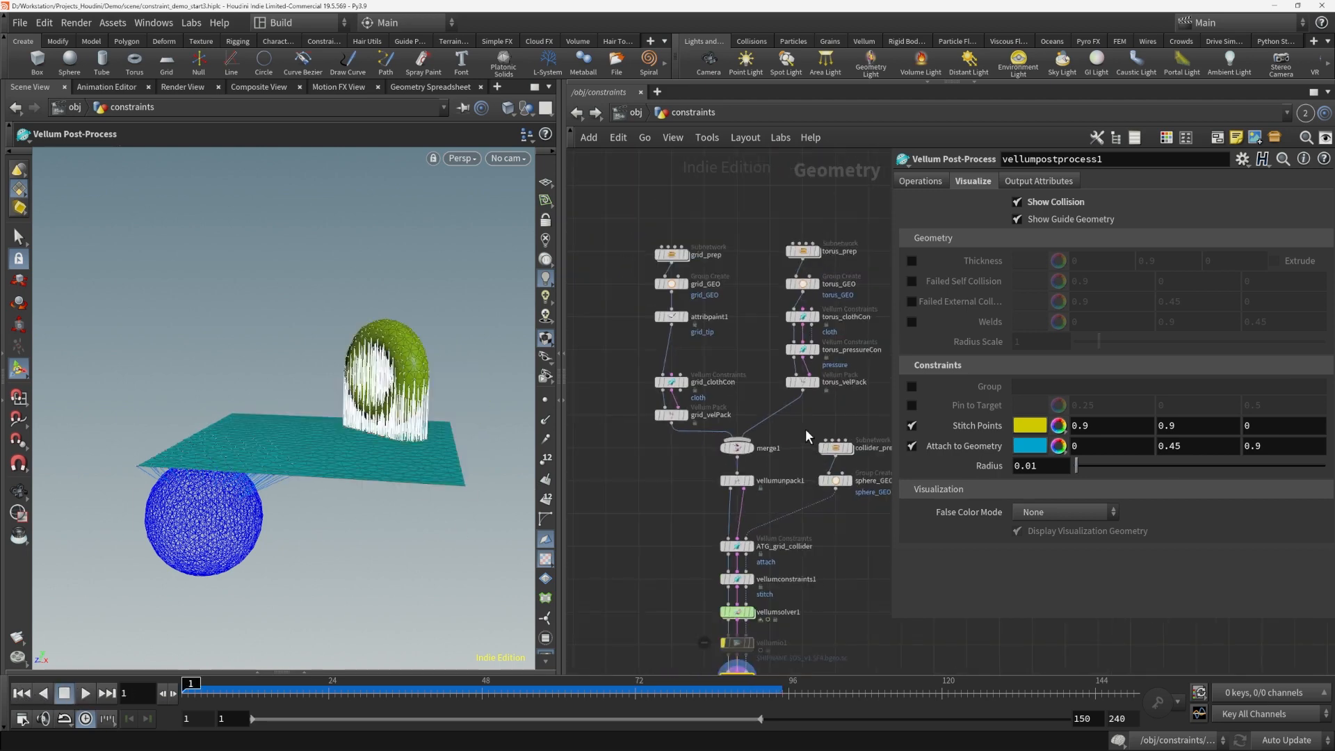
middle_drag(854, 325, 828, 423)
key(Tab)
text(attribpaint)
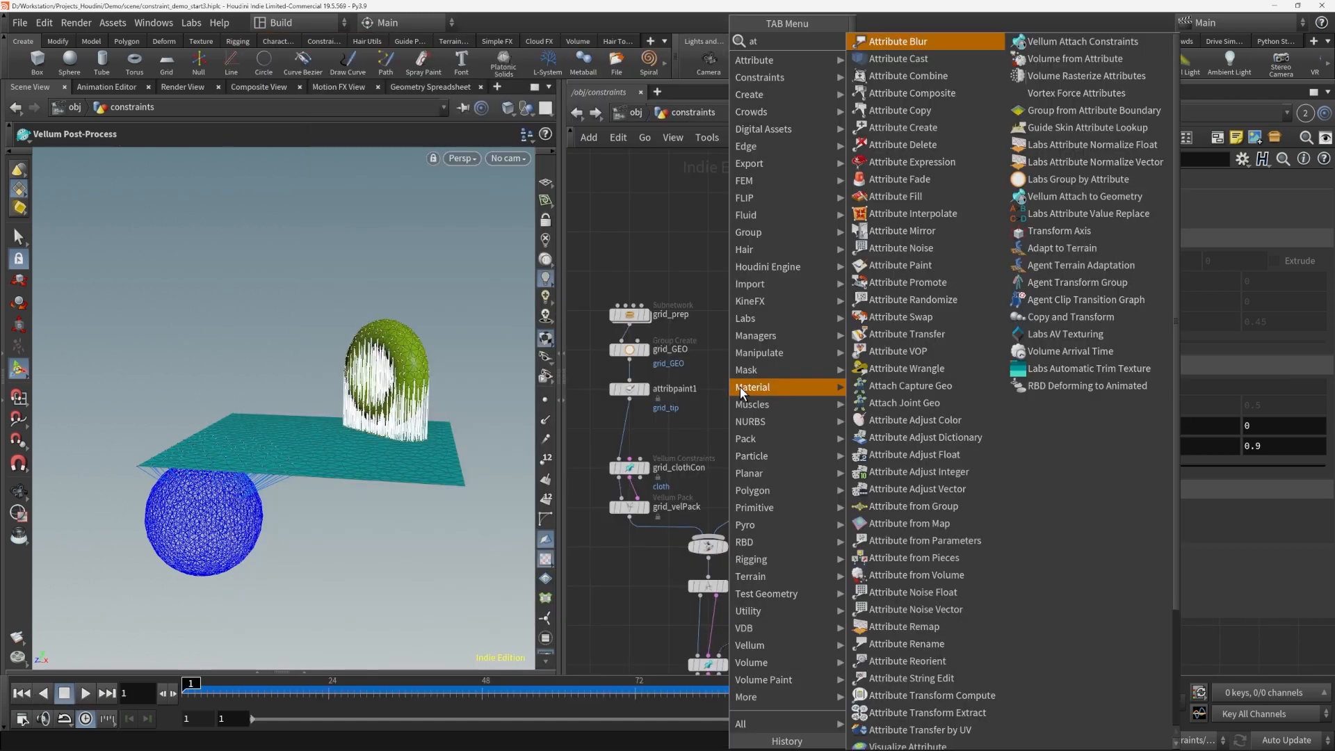
key(Return)
click(788, 388)
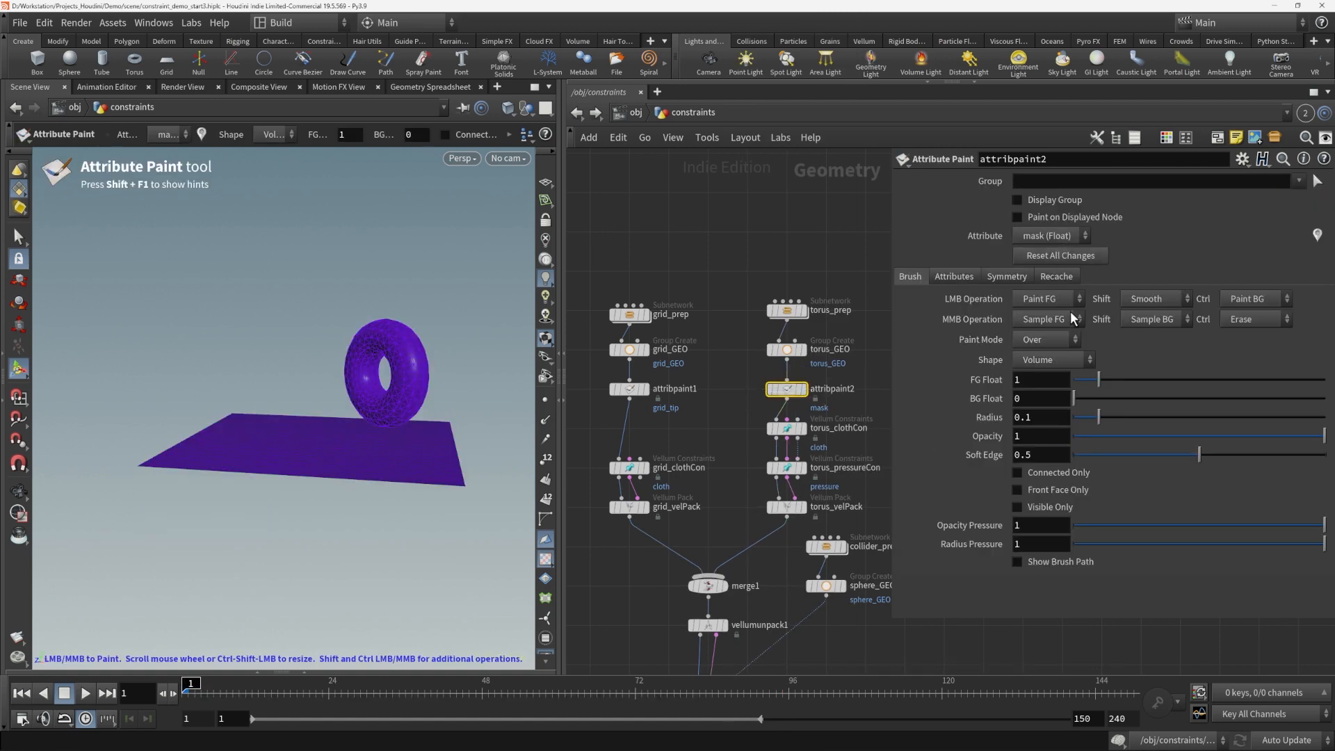
Set the attribute name of attribpaint2 to torus_tip
click(954, 277)
double_click(1134, 323)
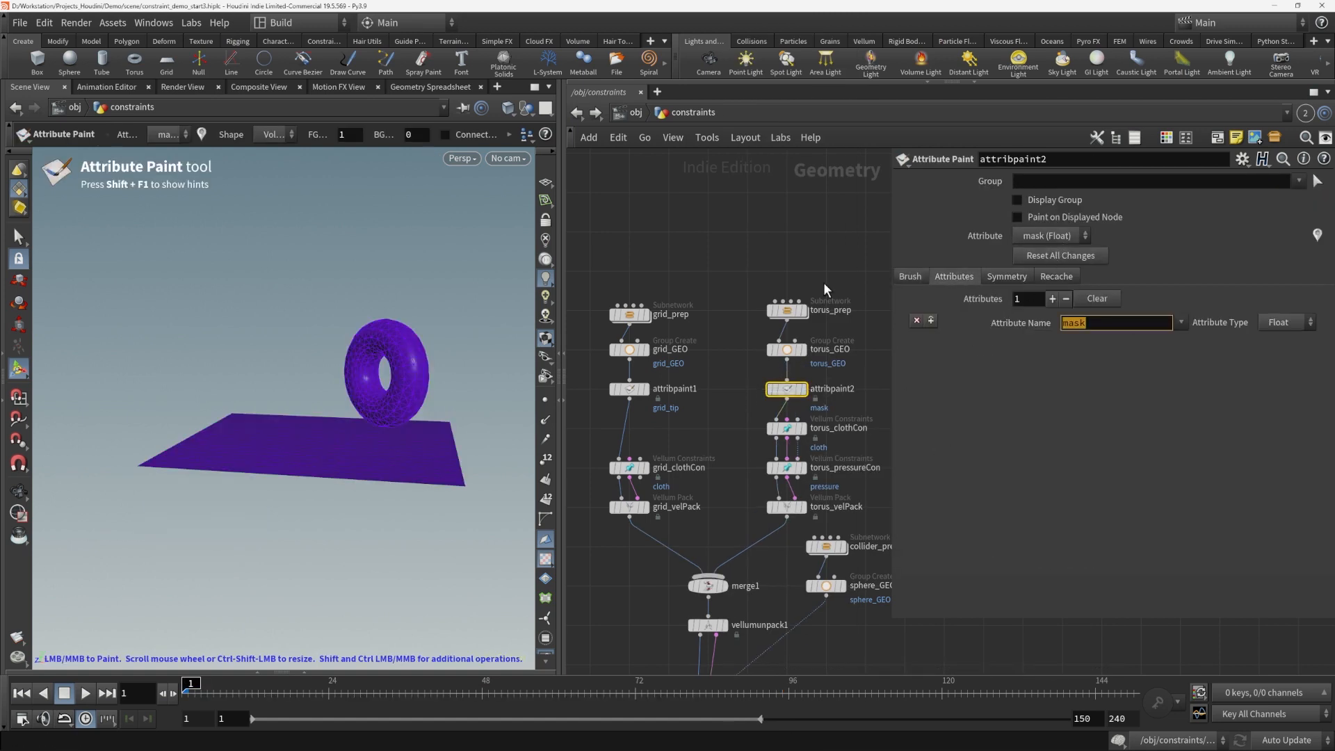
text(torus_tip)
key(Return)
Paint the torus_tip attribute over the underside of the torus where it meets the grid
scroll(377, 430, up, 3)
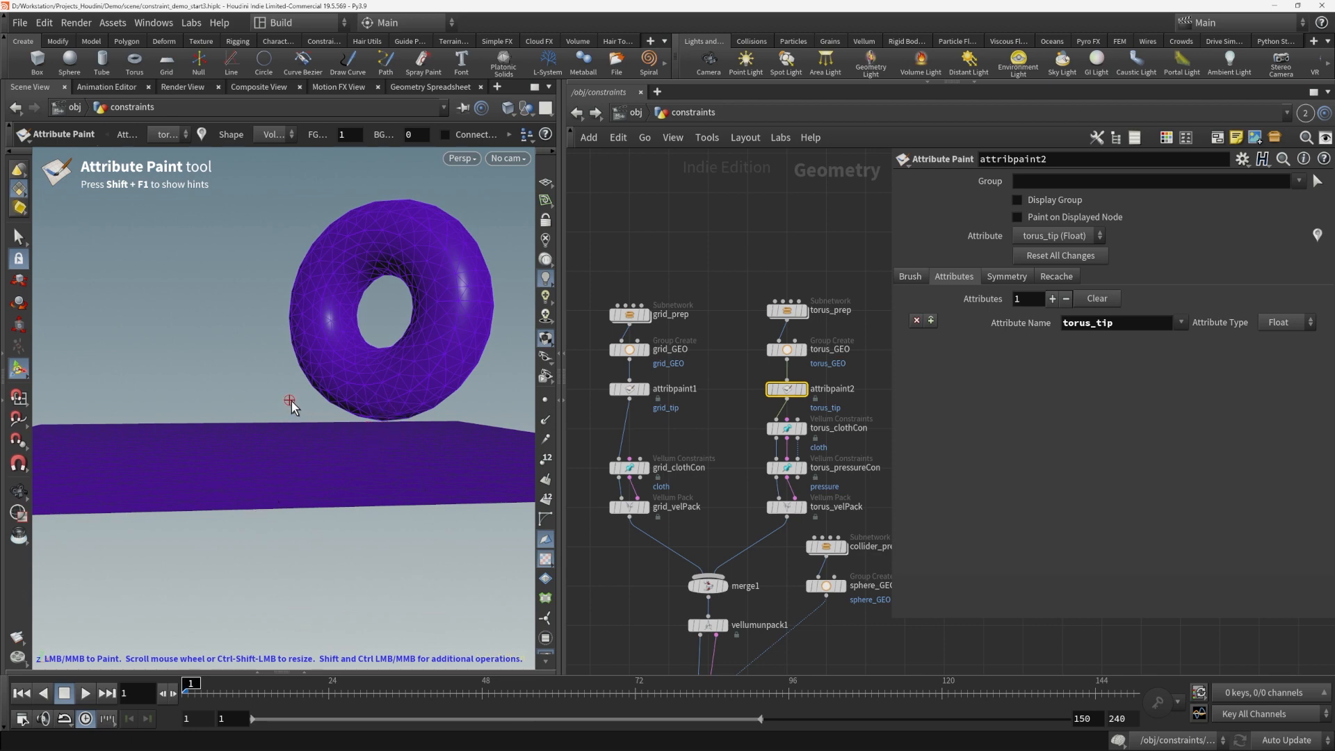
key(Return)
scroll(290, 400, up, 3)
mouse_move(299, 420)
alt+mouse_down()
mouse_move(410, 420)
mouse_move(278, 410)
mouse_move(263, 377)
mouse_move(224, 396)
mouse_move(278, 410)
mouse_move(194, 375)
mouse_move(394, 369)
alt+mouse_up()
scroll(266, 374, up, 3)
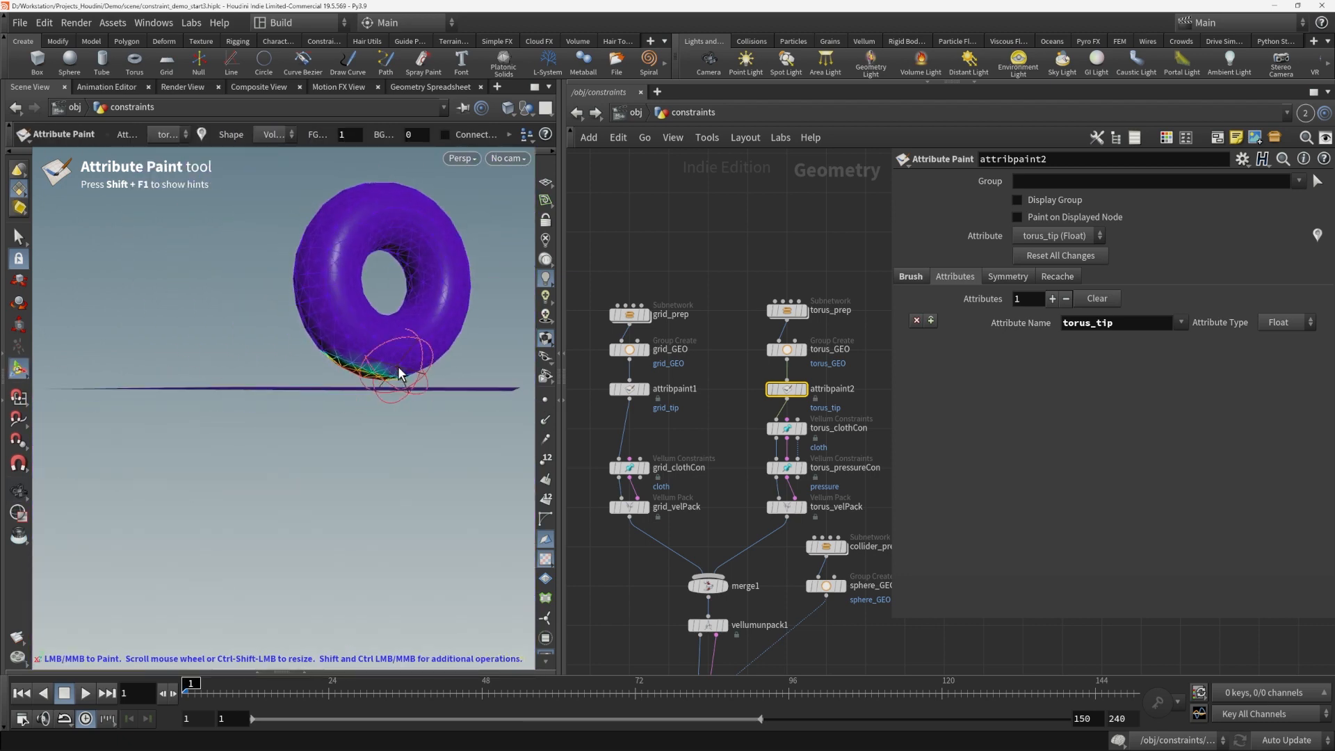
mouse_move(312, 397)
alt+mouse_down()
mouse_move(423, 352)
mouse_move(306, 390)
alt+mouse_up()
Set the paint operation to Smooth with the Fill brush shape and soften the torus_tip mask with repeated fills
right_click(306, 390)
click(340, 438)
right_click(309, 323)
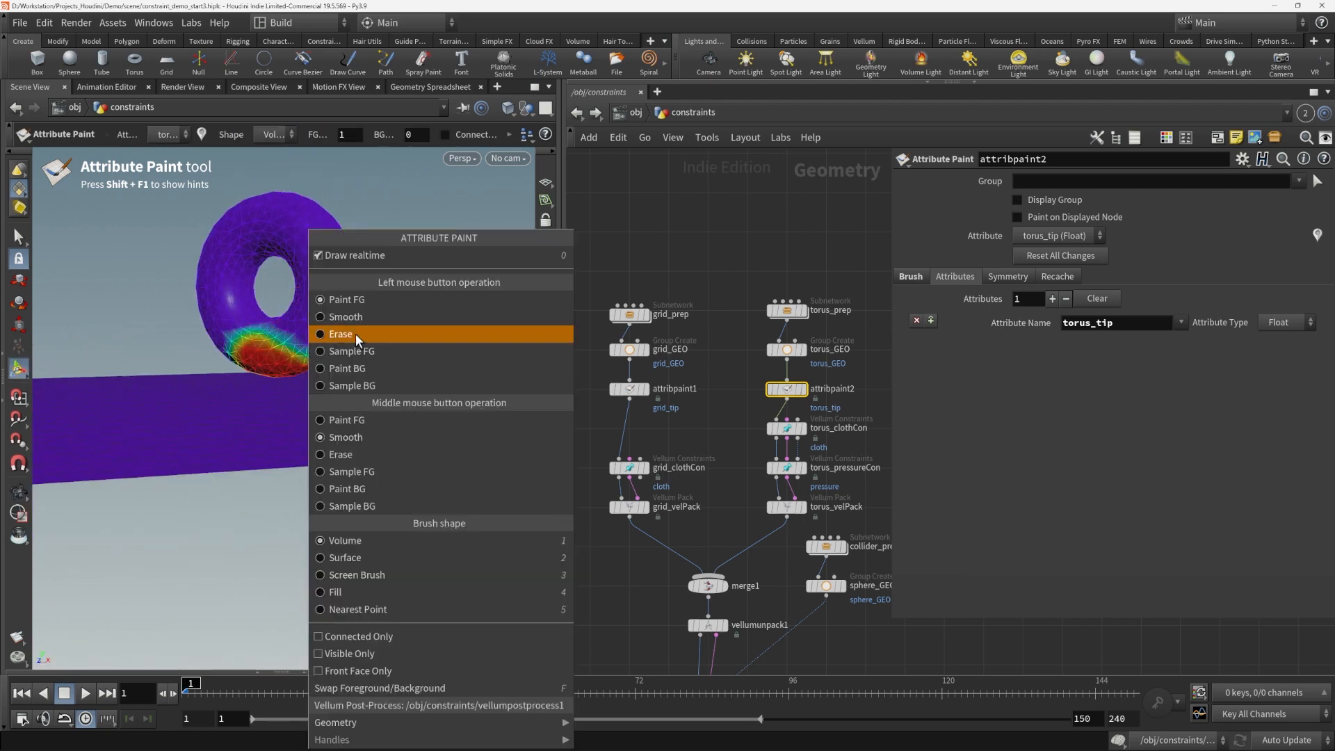
click(356, 318)
right_click(322, 326)
click(382, 592)
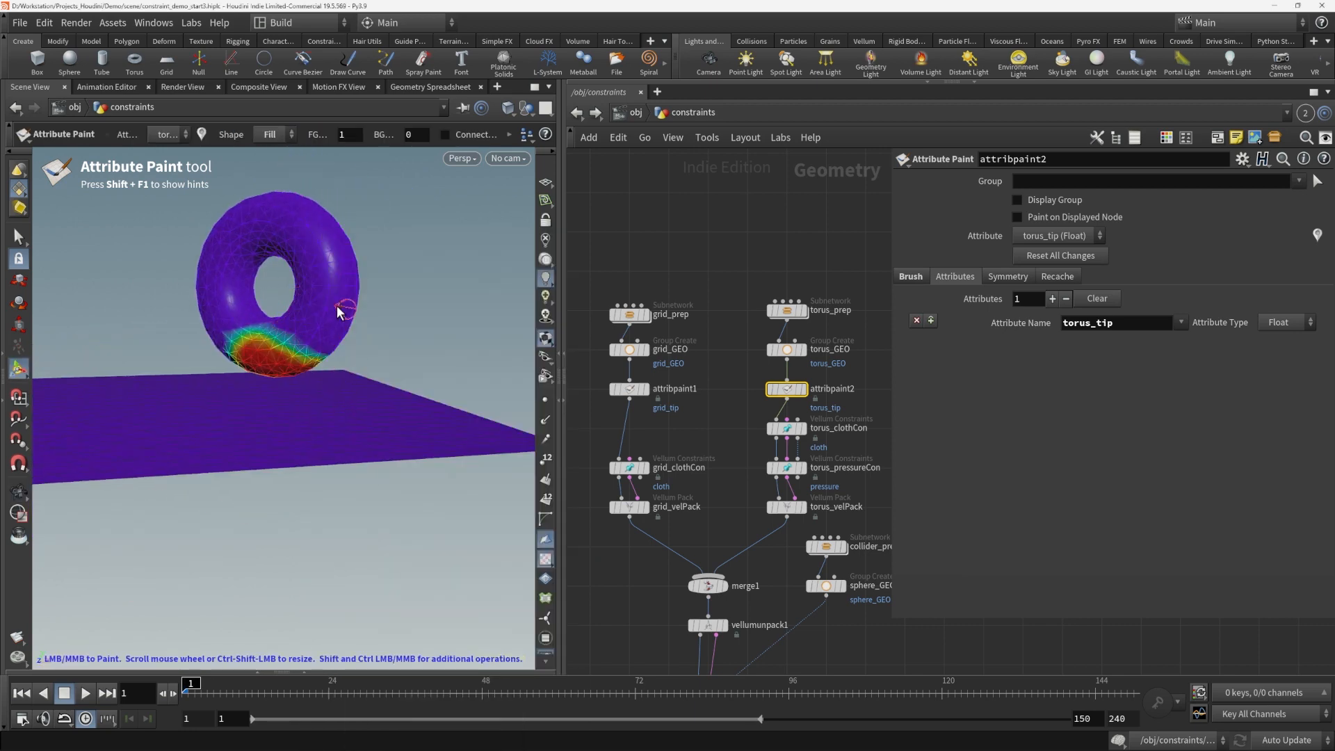
click(340, 309)
click(339, 308)
click(339, 308)
scroll(821, 638, down, 1)
middle_drag(832, 638, 805, 556)
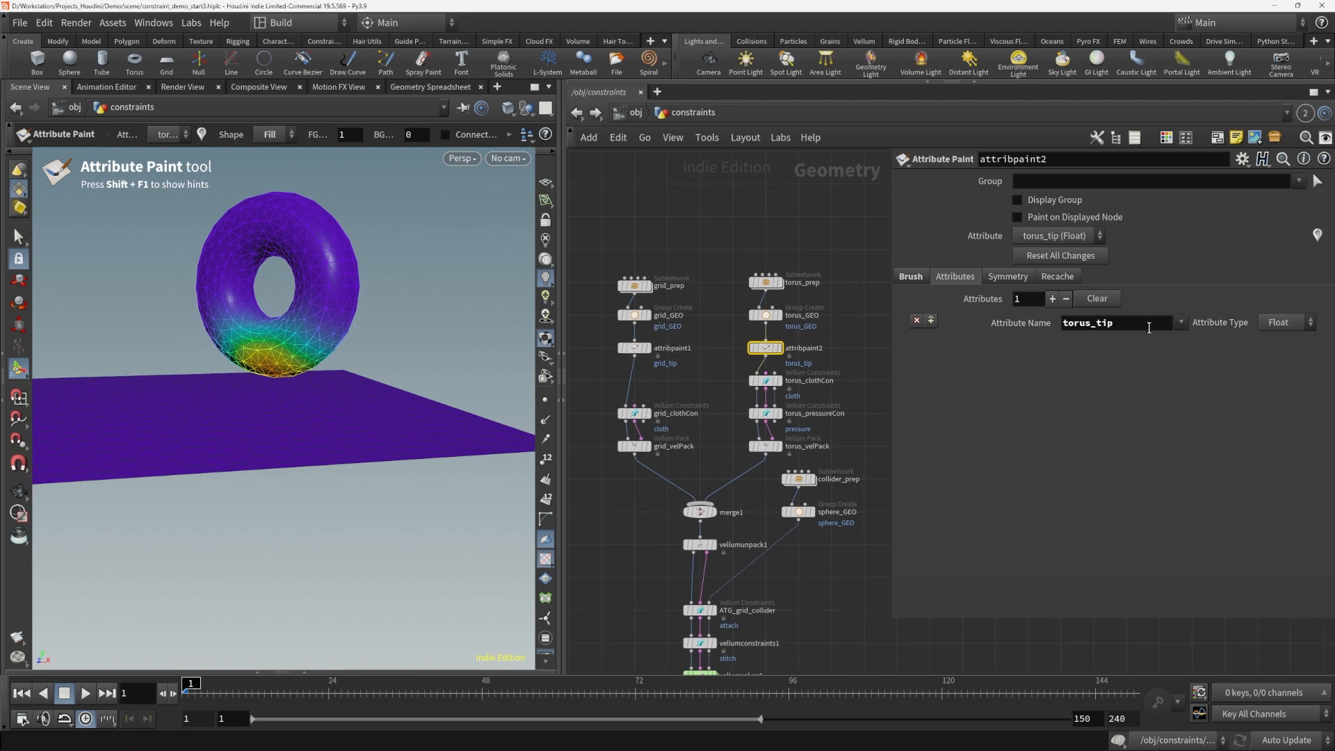
drag(1148, 327, 948, 341)
key(ctrl+c)
click(828, 587)
middle_drag(811, 622, 858, 468)
scroll(849, 485, up, 2)
drag(617, 478, 791, 490)
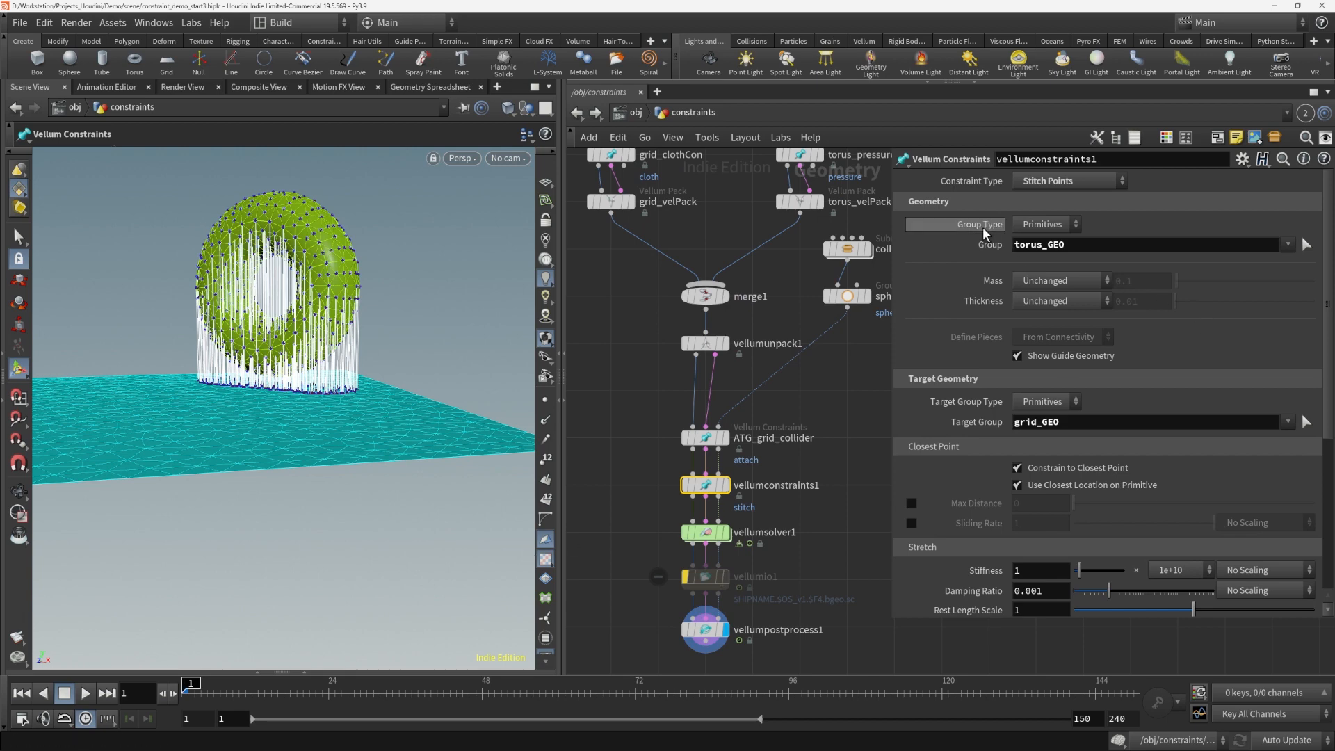
click(1043, 224)
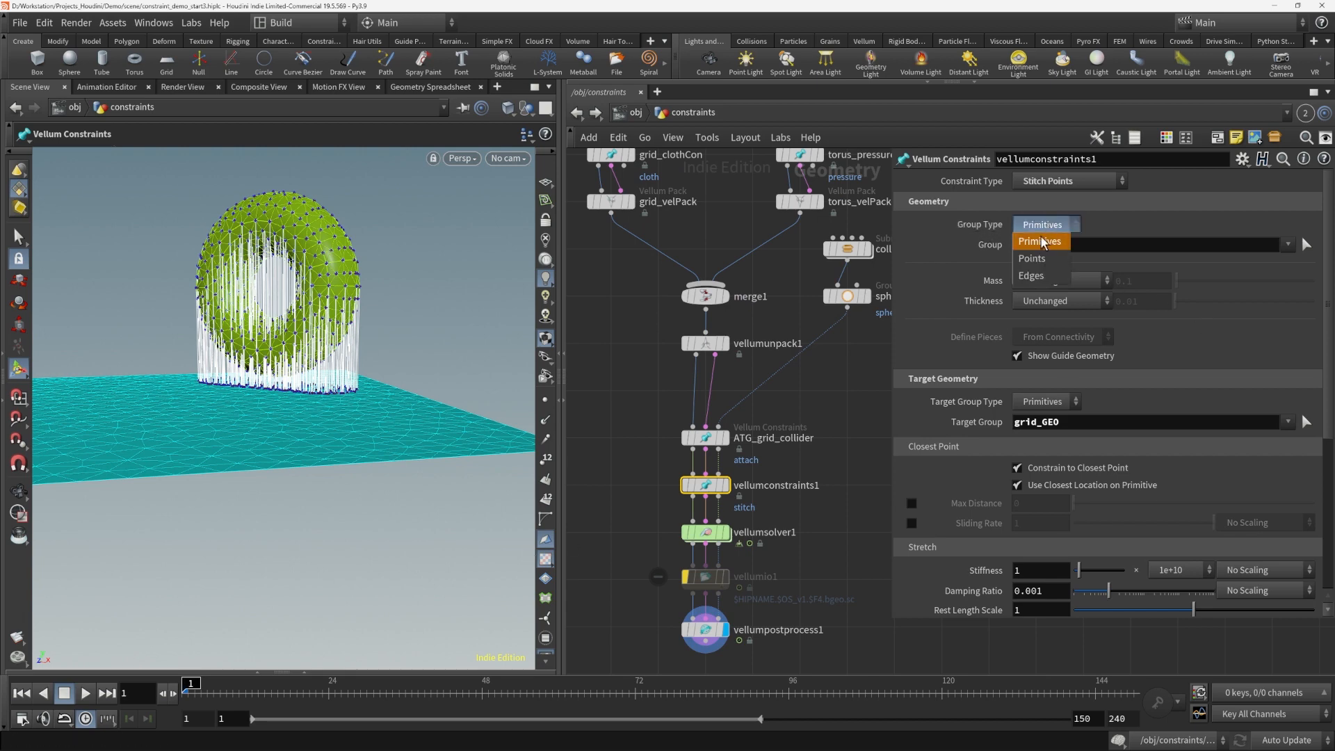
click(1036, 239)
click(1080, 245)
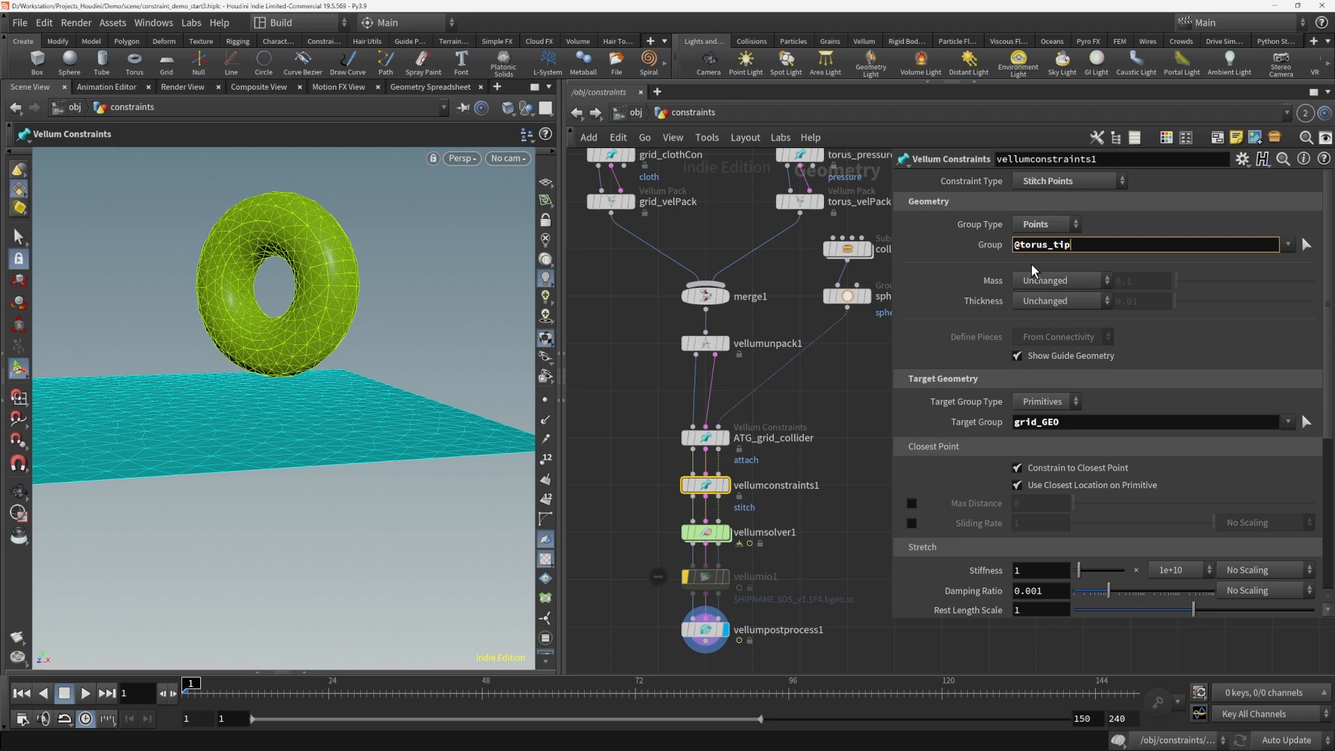
text(@torus_tip>0)
key(Return)
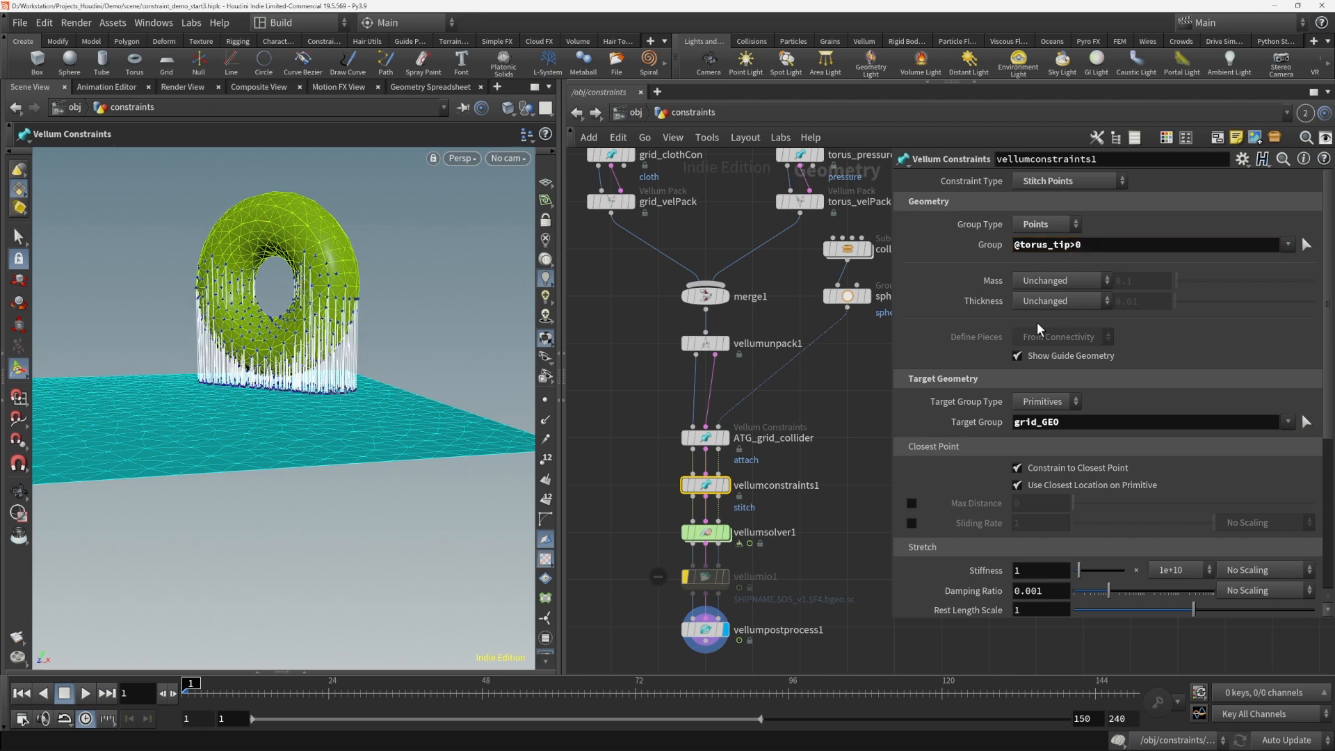
Set the stretch Stiffness of vellumconstraints1 to Scale by Attribute, using torus_tip as the Stiffness Attribute
scroll(1037, 322, down, 3)
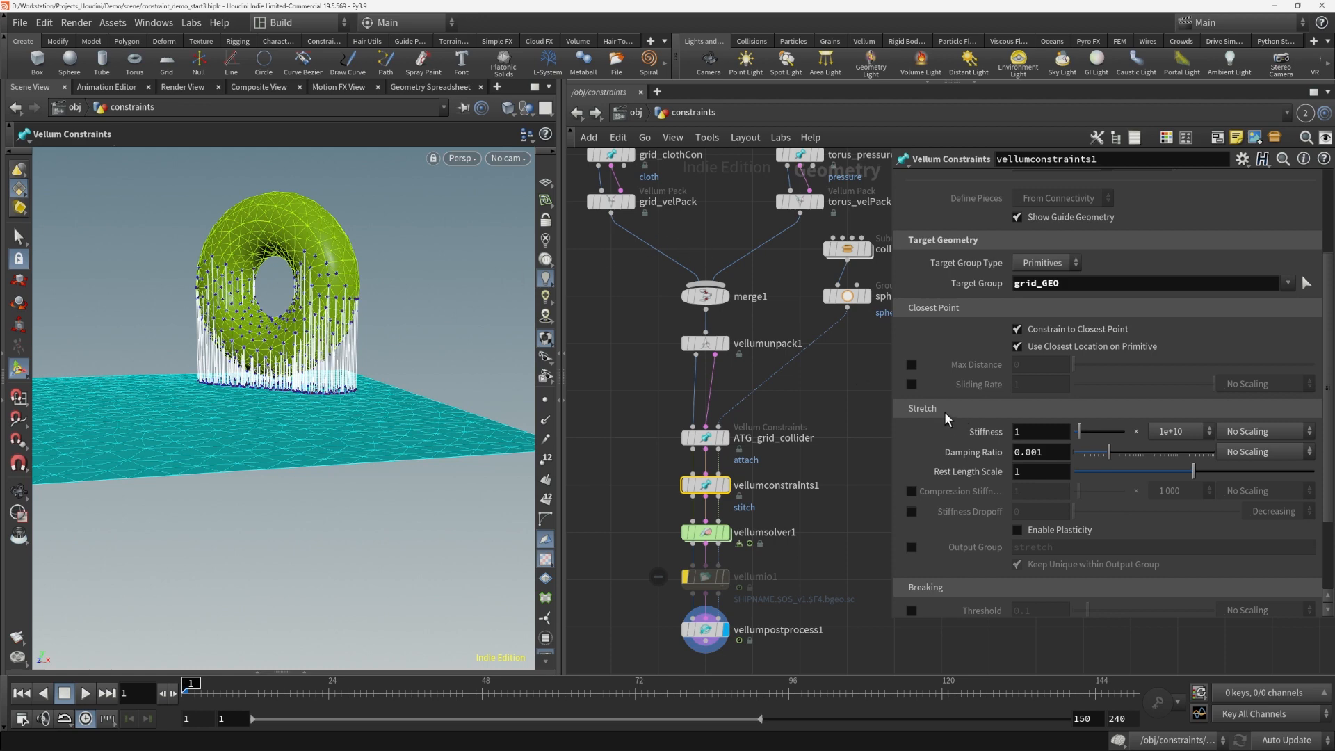
scroll(940, 412, down, 1)
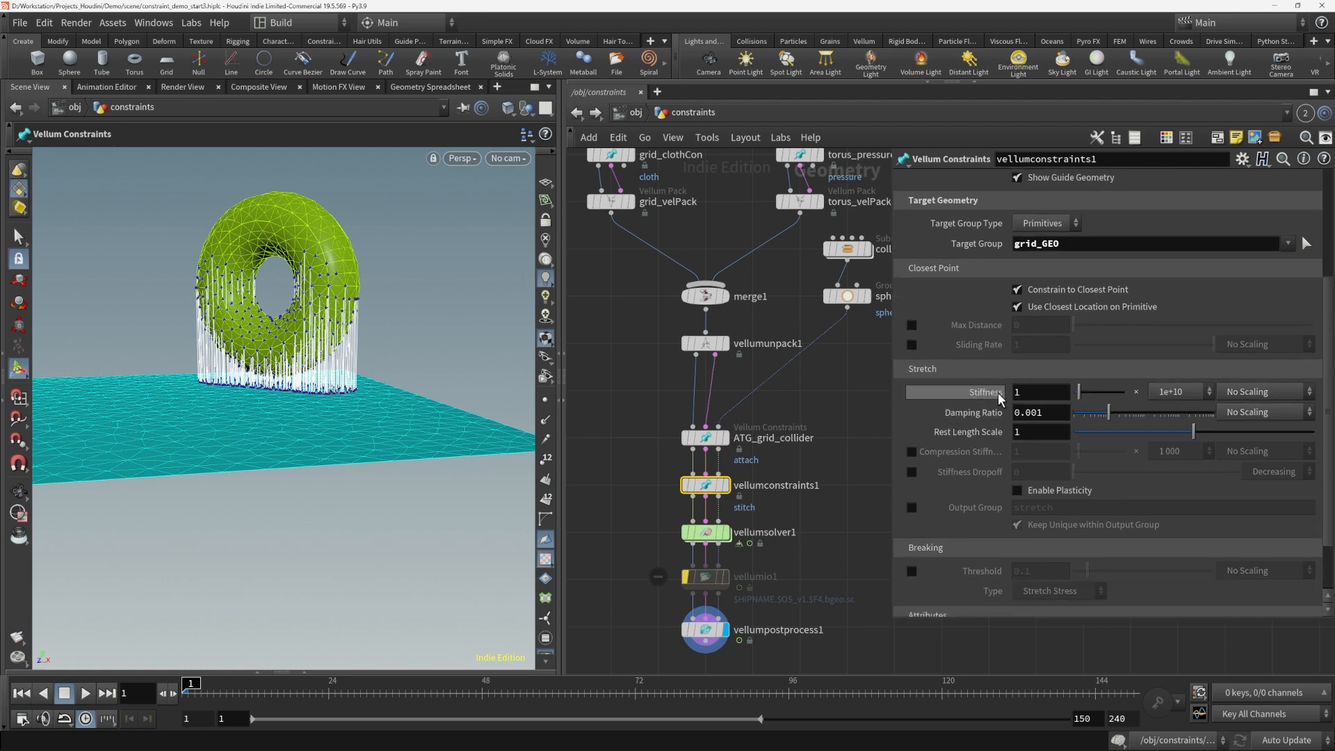
click(1268, 391)
click(1268, 430)
drag(1114, 413, 852, 380)
key(ctrl+v)
key(Return)
Play the simulation at vellumpostprocess1, toggling the Stitch Points and Attach to Geometry visualizations off and on, and return to frame 1
click(703, 629)
scroll(624, 630, down, 1)
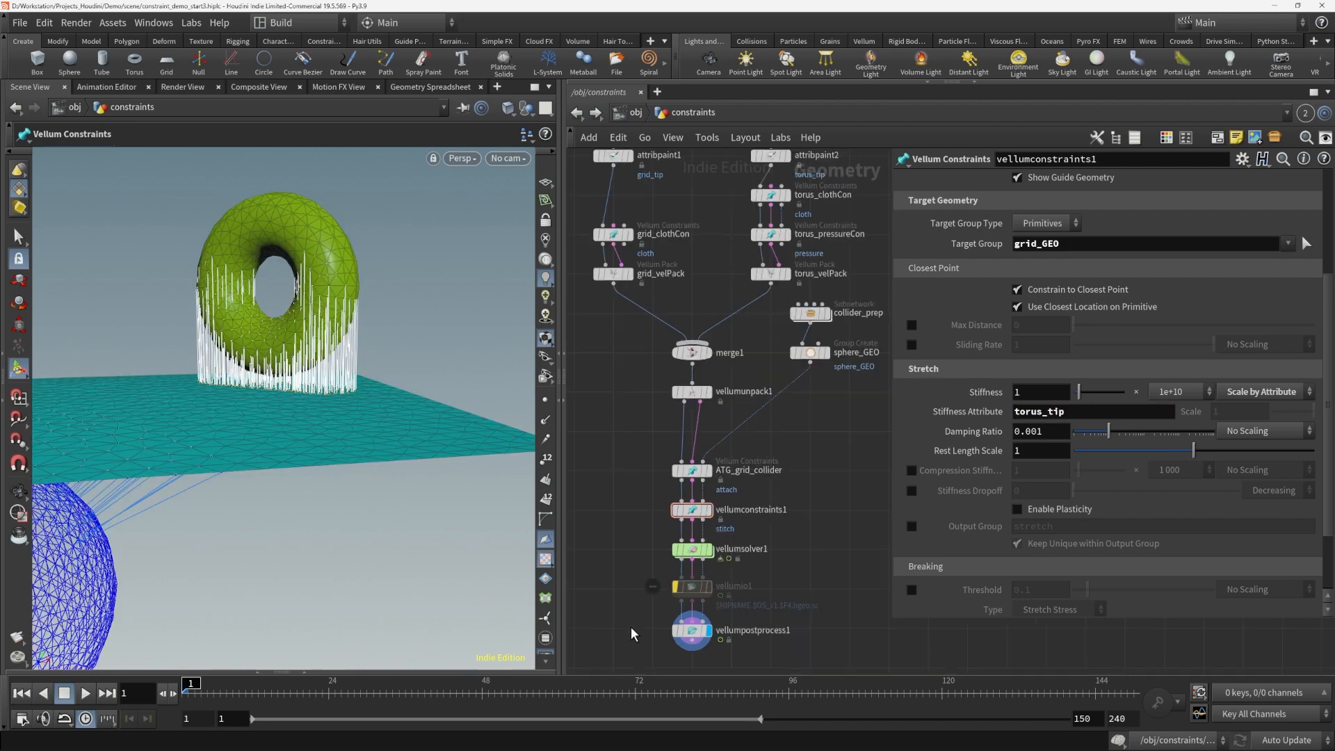
alt+drag(346, 474, 224, 459)
scroll(359, 452, down, 5)
click(89, 694)
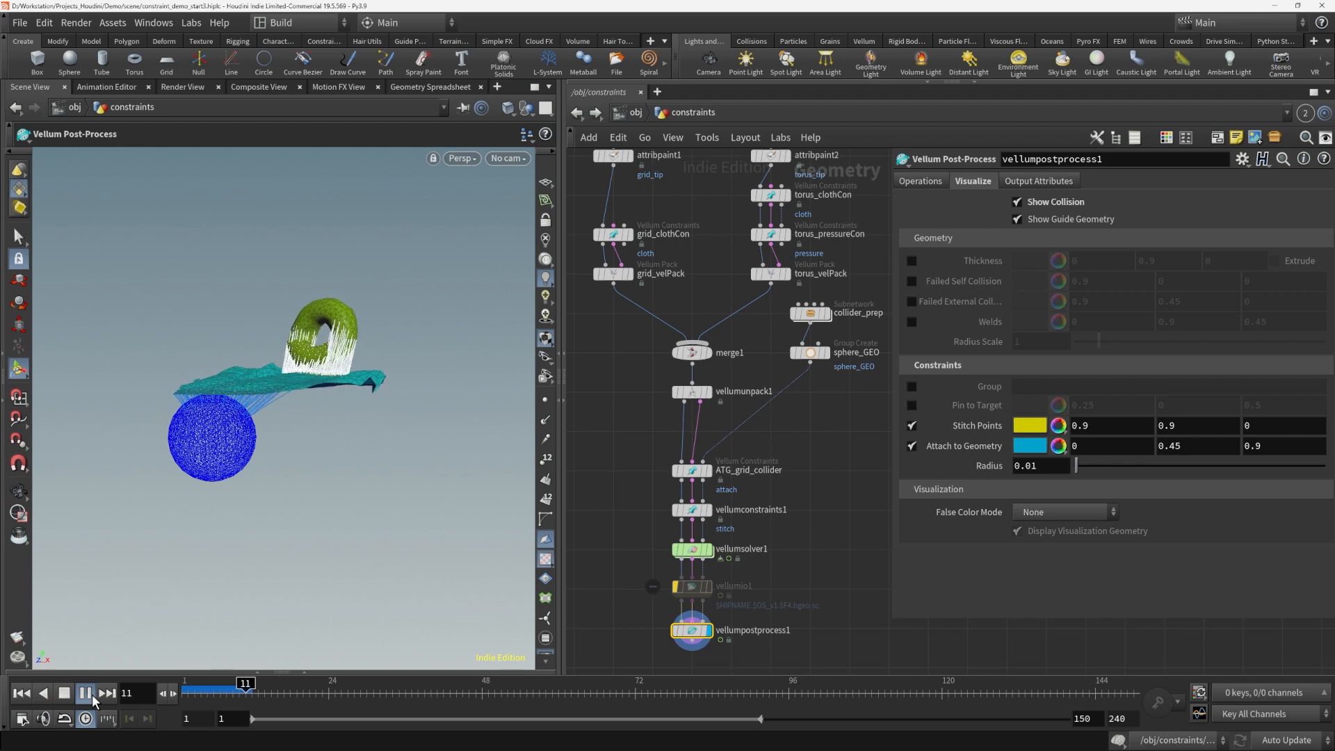
click(912, 426)
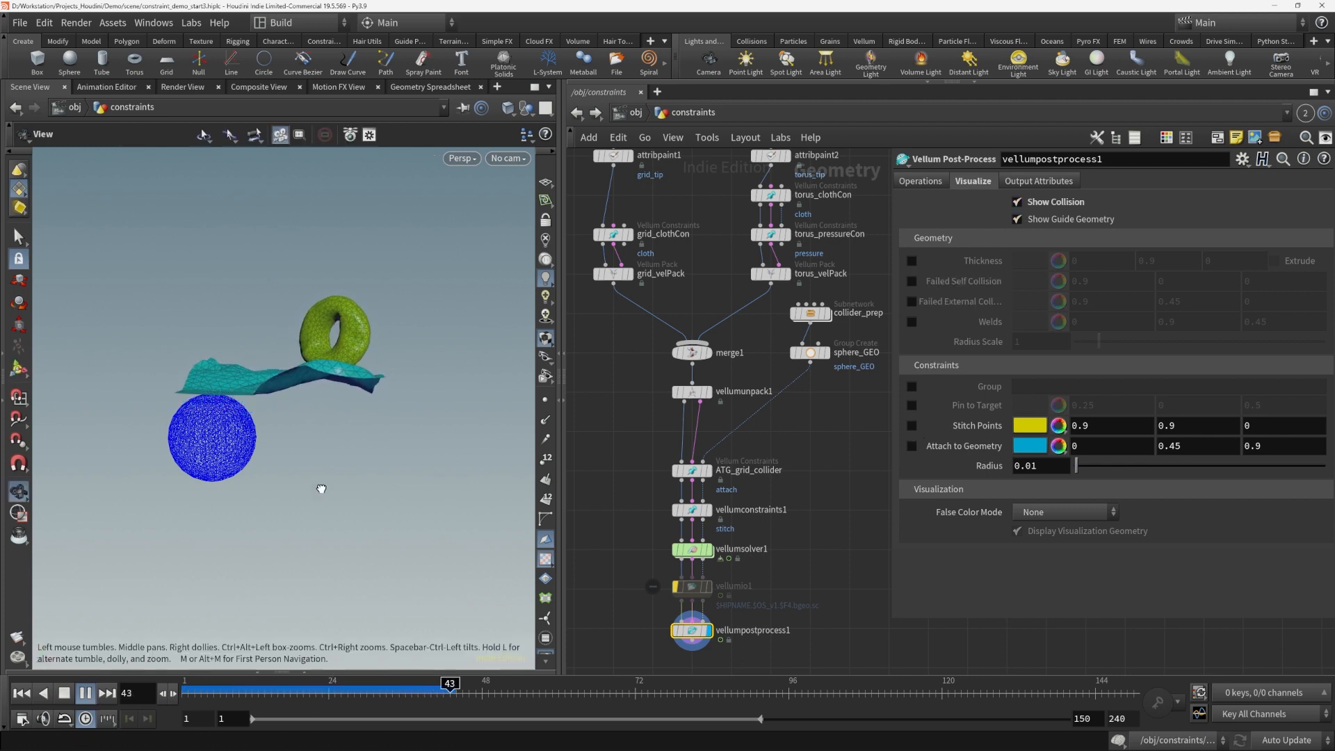
click(912, 446)
click(911, 425)
click(911, 446)
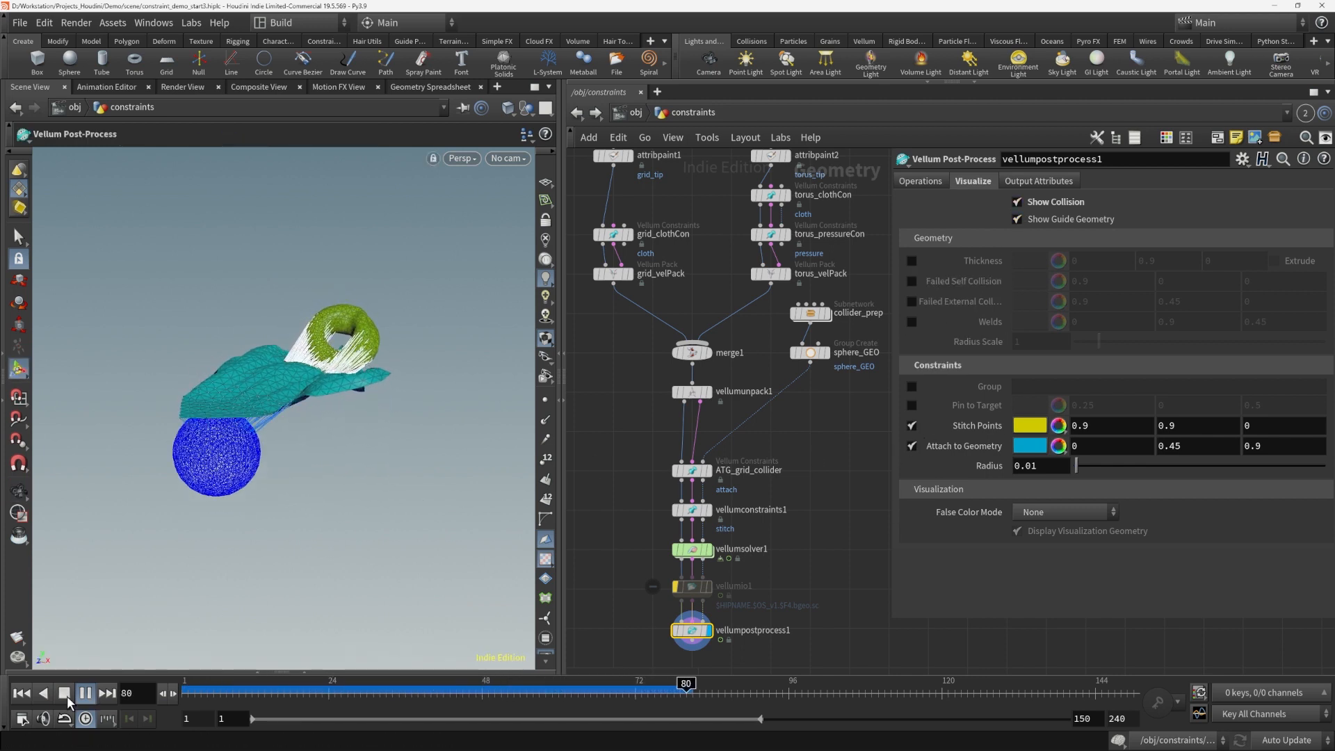
key(ctrl+Up)
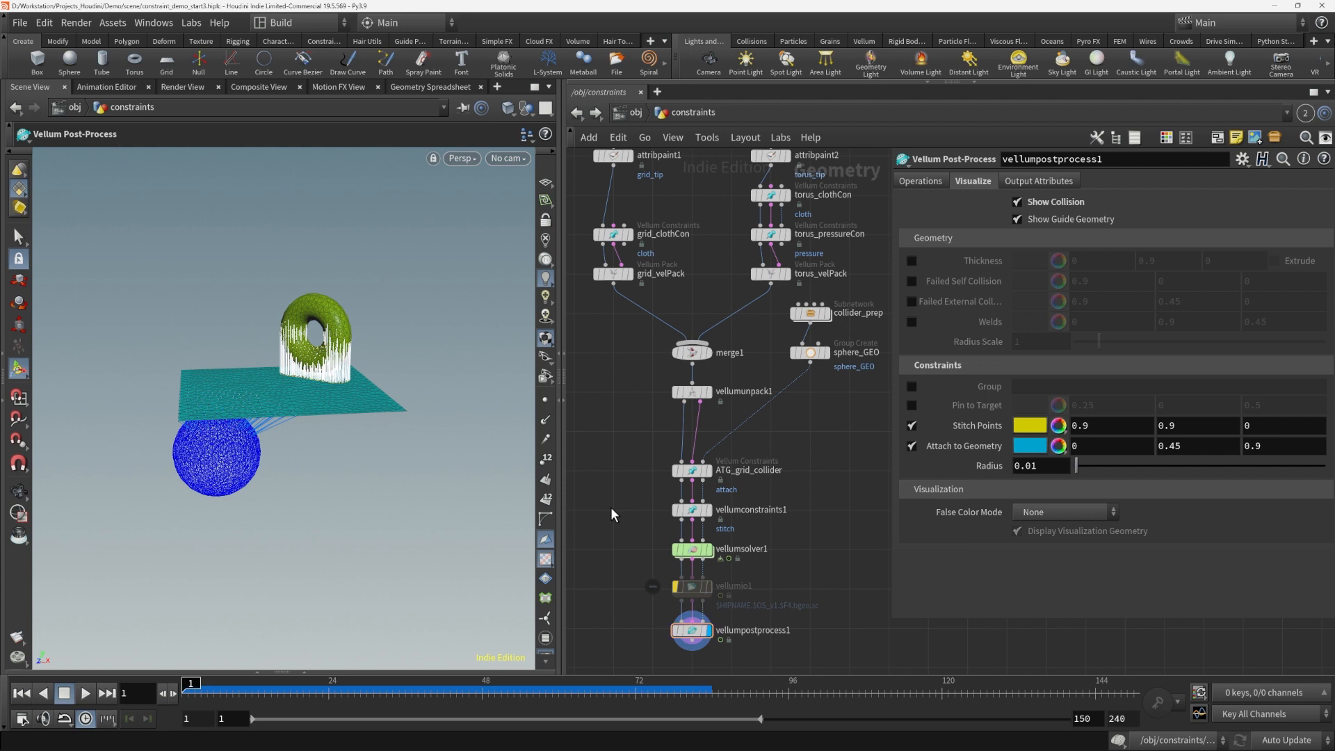
key(Escape)
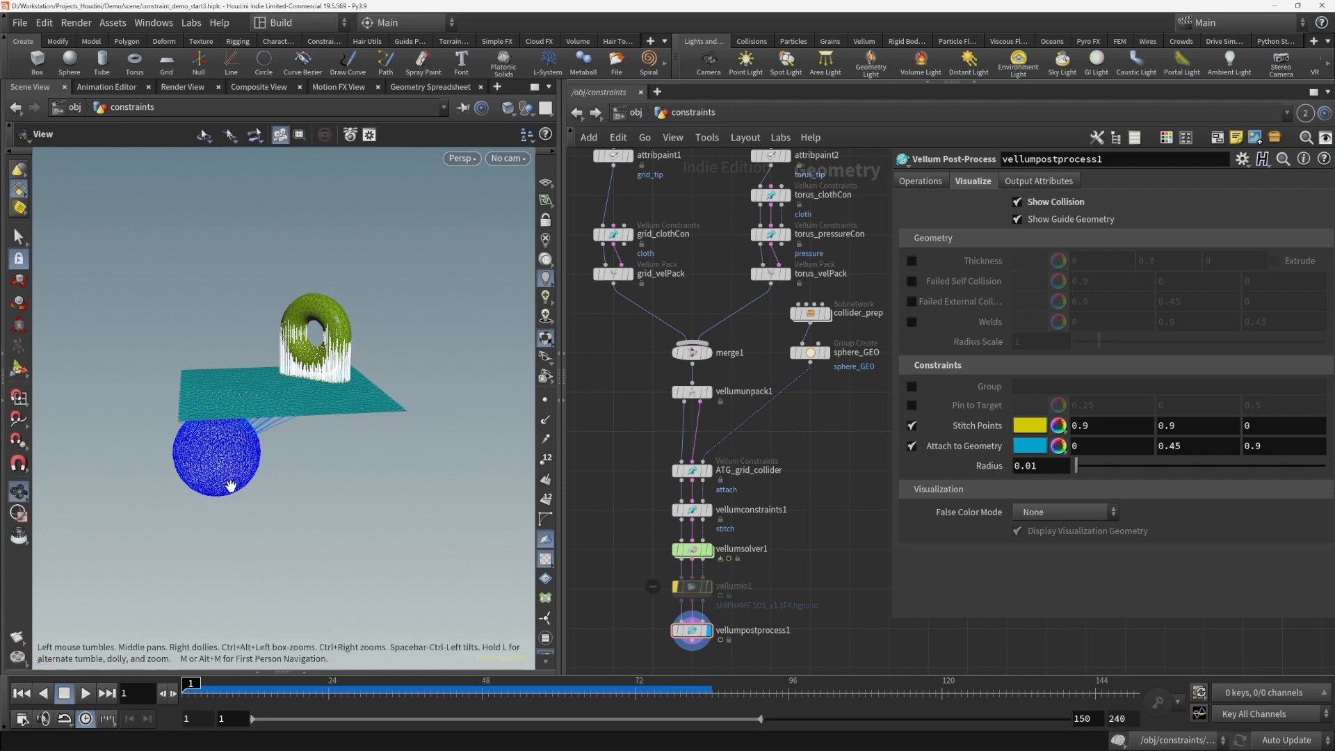
mouse_move(229, 487)
mouse_down()
mouse_move(256, 480)
mouse_move(235, 476)
mouse_up()
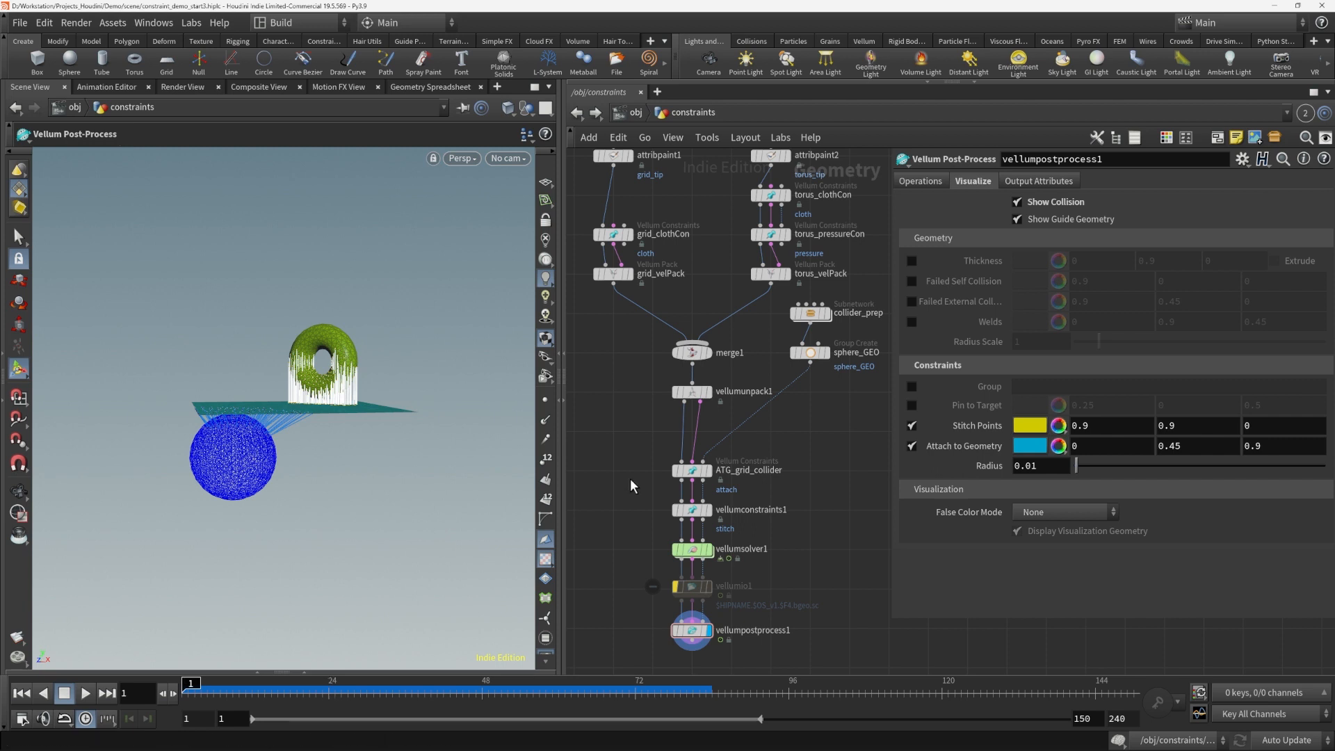
Rename the vellumconstraints1 node to STITCH_torus_grid
double_click(751, 509)
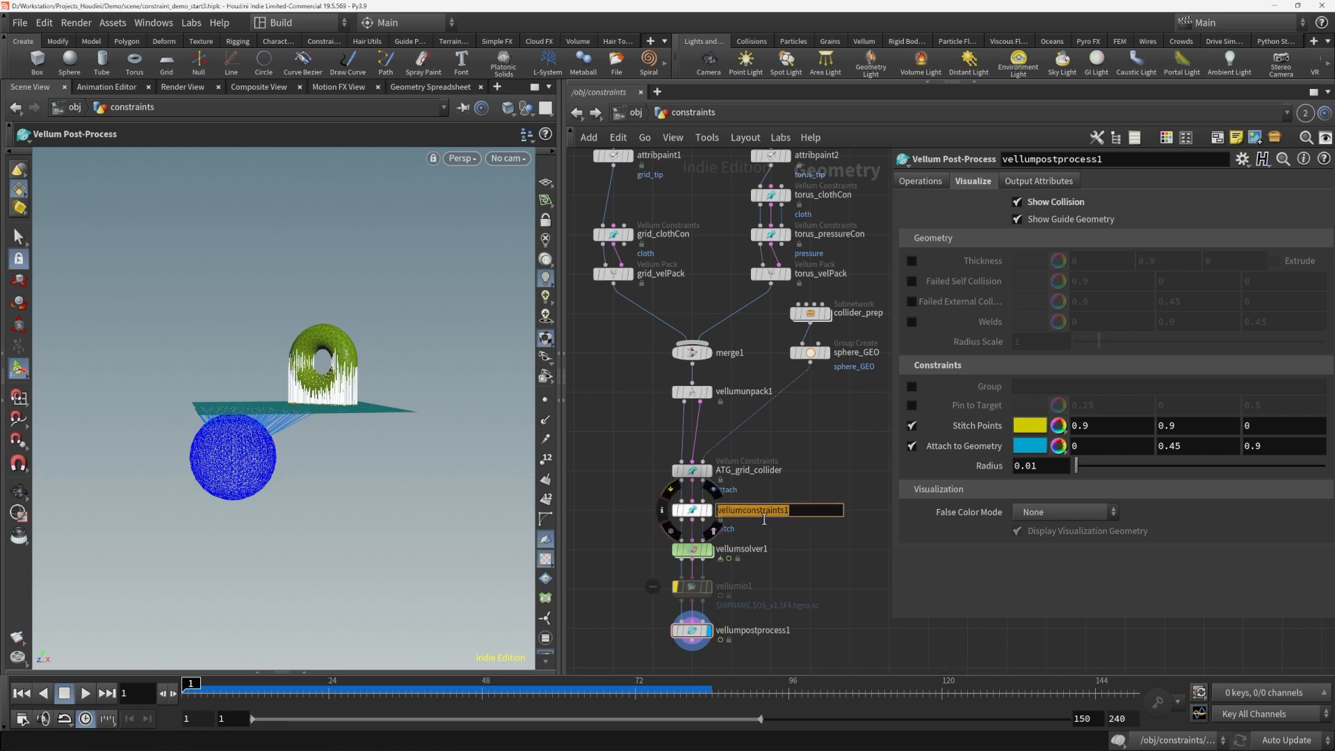
text(S)
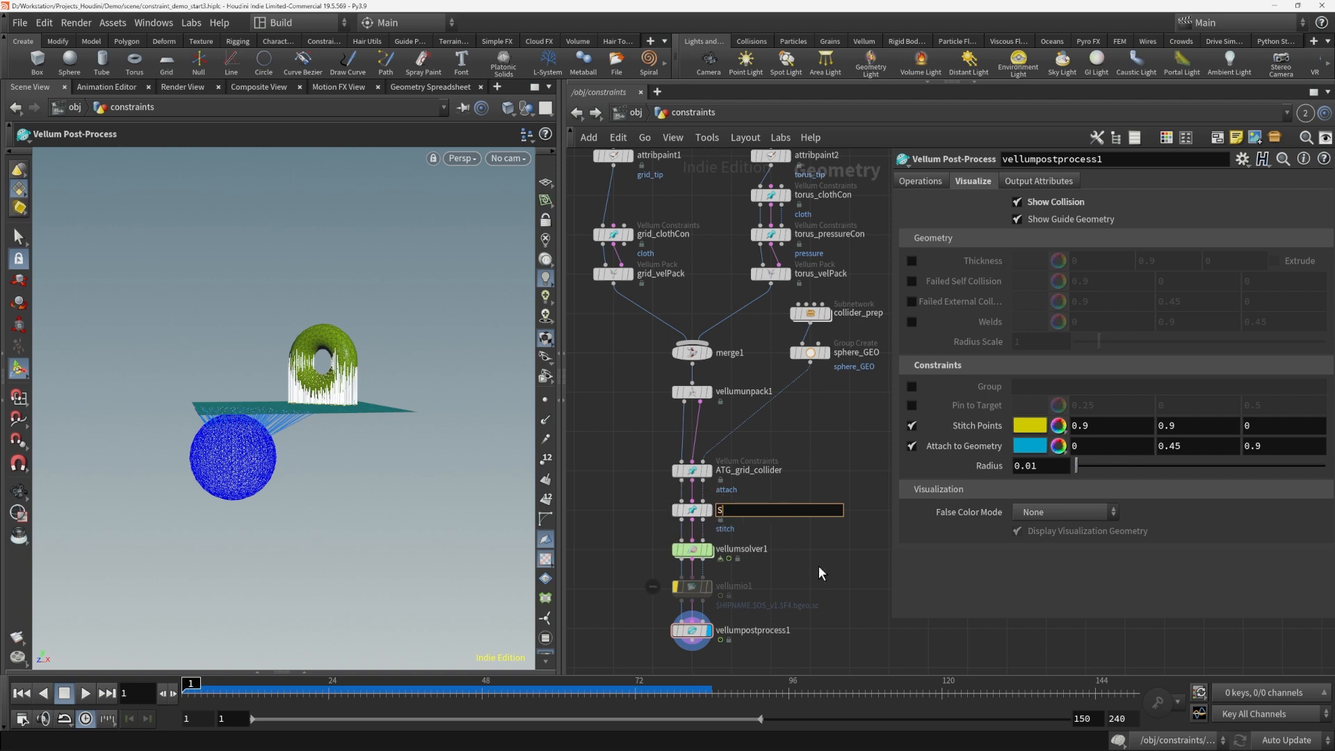
text(TITCH_torus_grid)
key(Return)
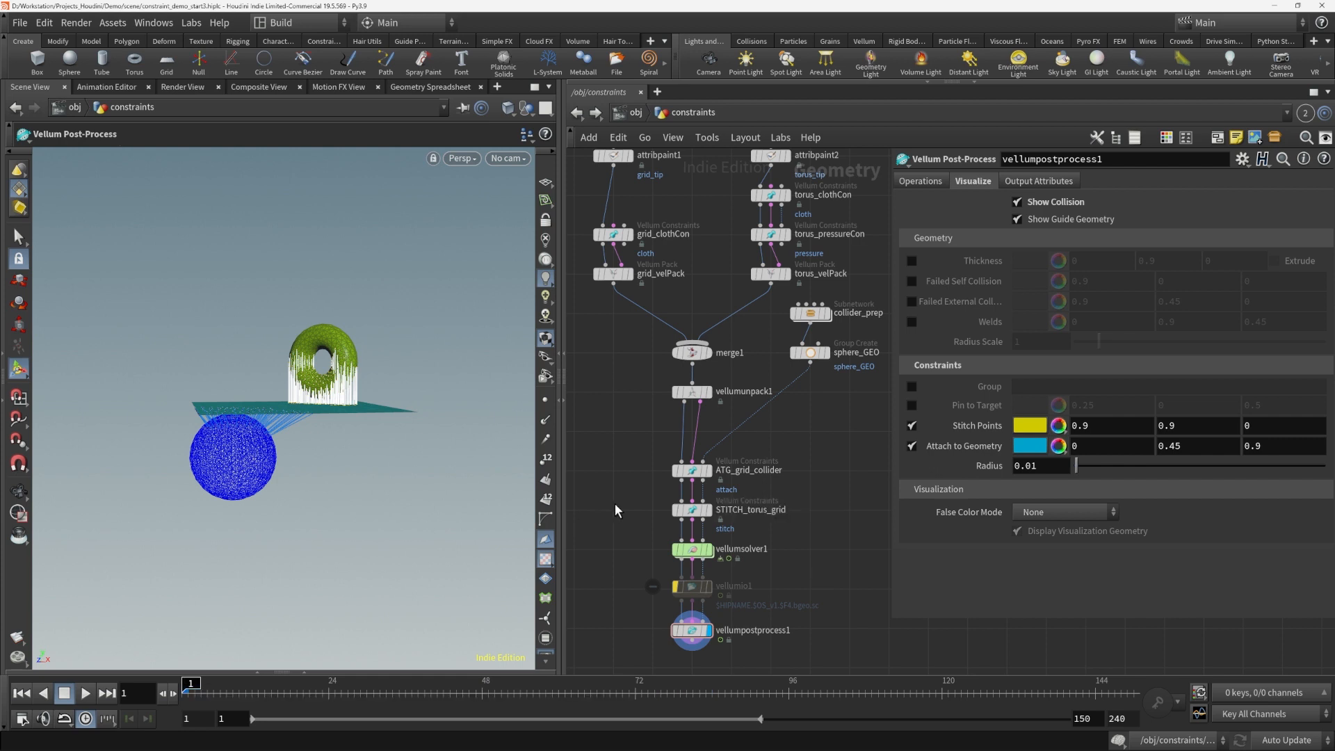
Show the ATG_grid_collider parameters, disable simulations, and scrub through the timeline
click(727, 480)
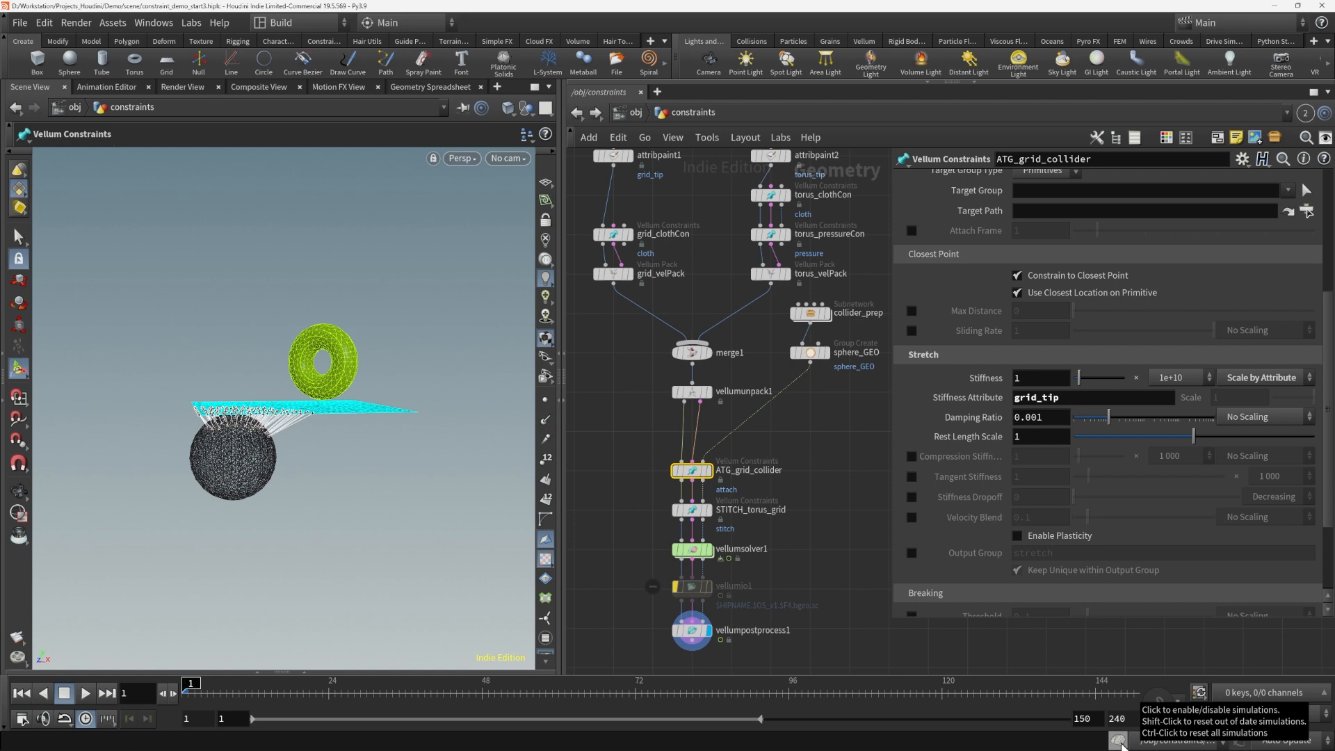
click(1119, 741)
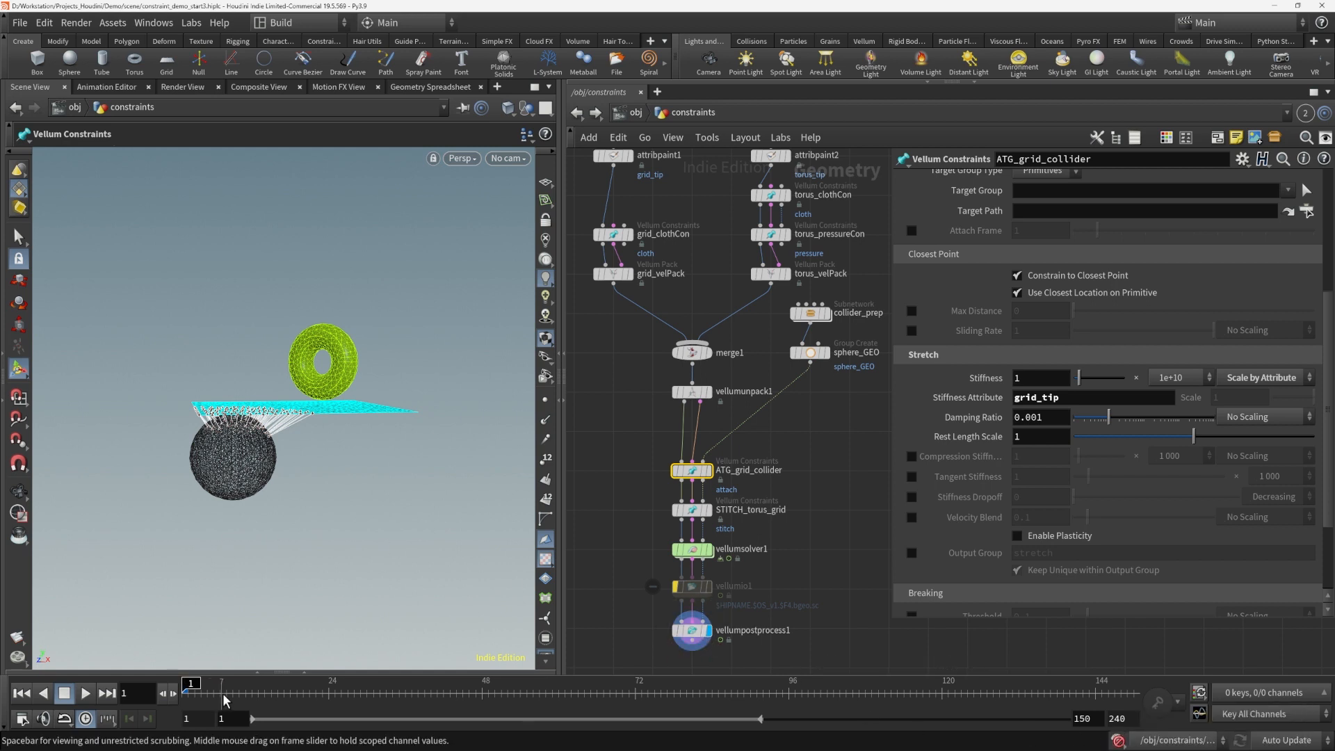
click(280, 689)
drag(356, 678, 139, 643)
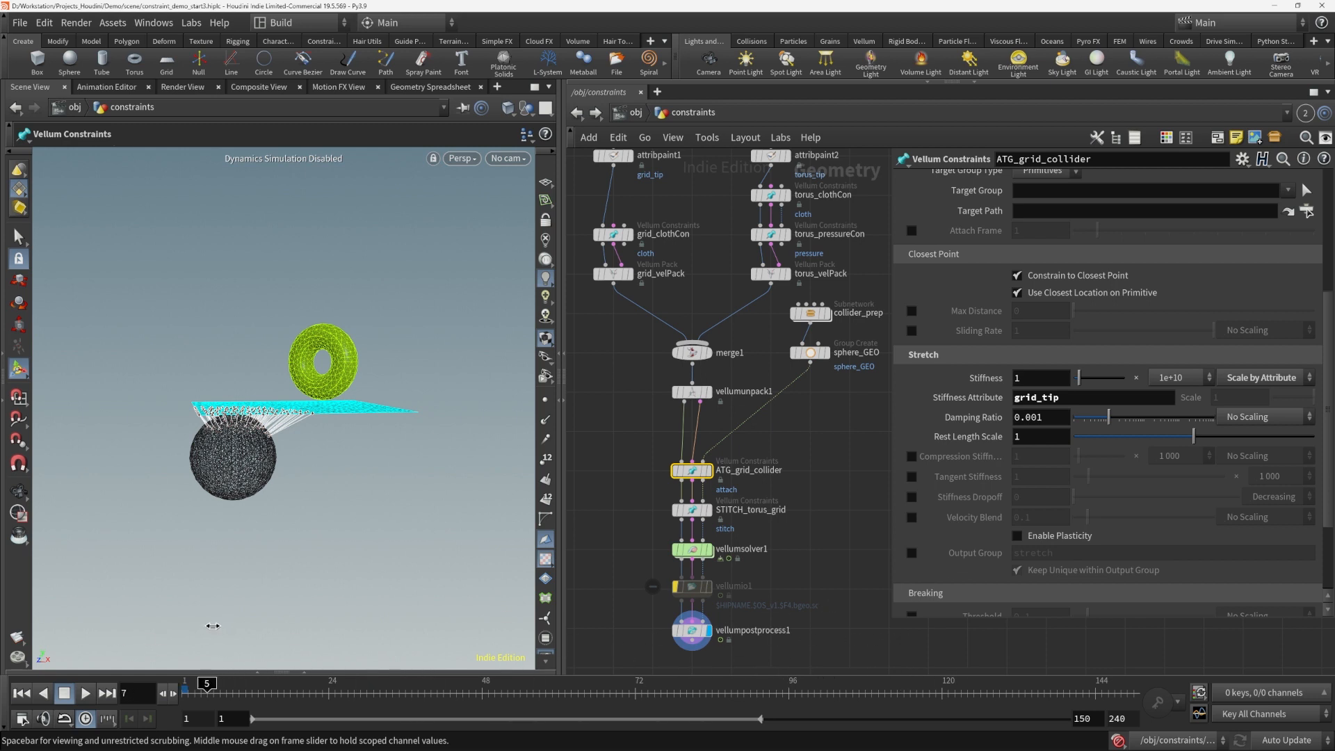
drag(525, 609, 603, 590)
drag(509, 692, 481, 684)
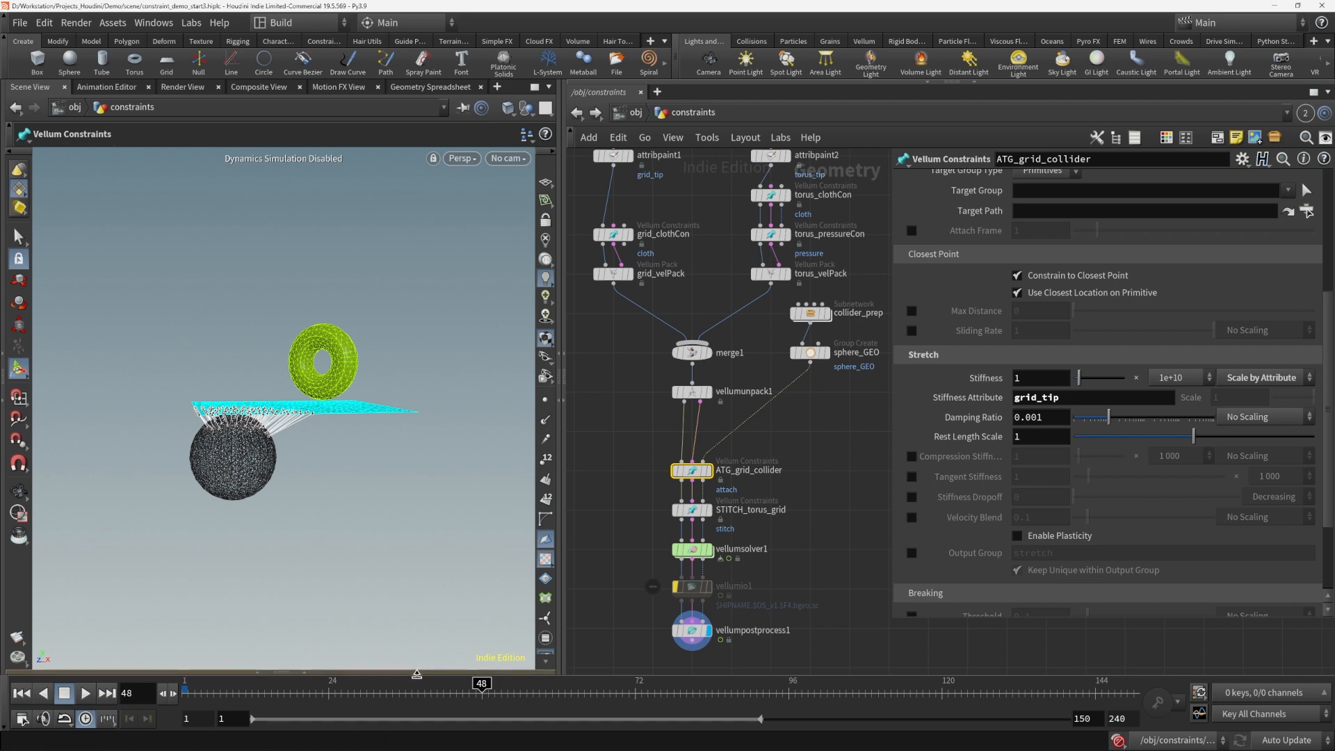
drag(292, 695, 360, 692)
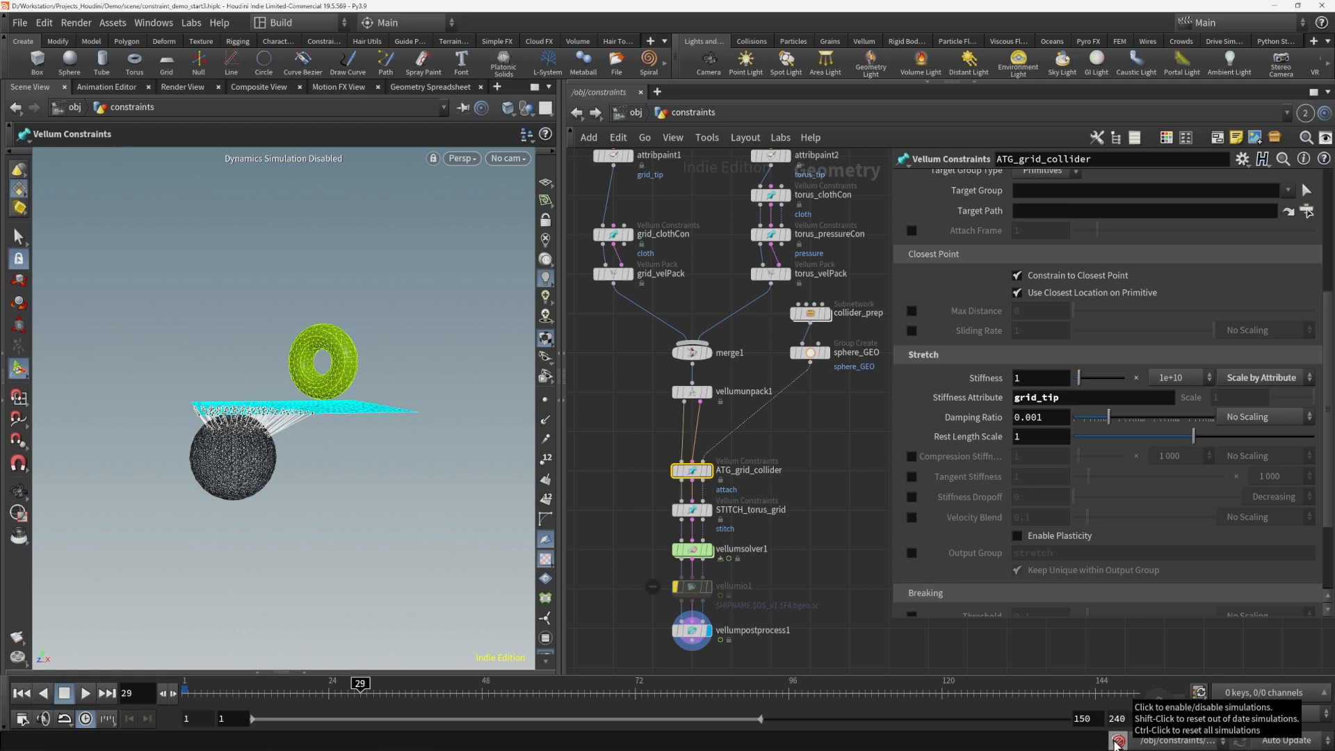
click(316, 692)
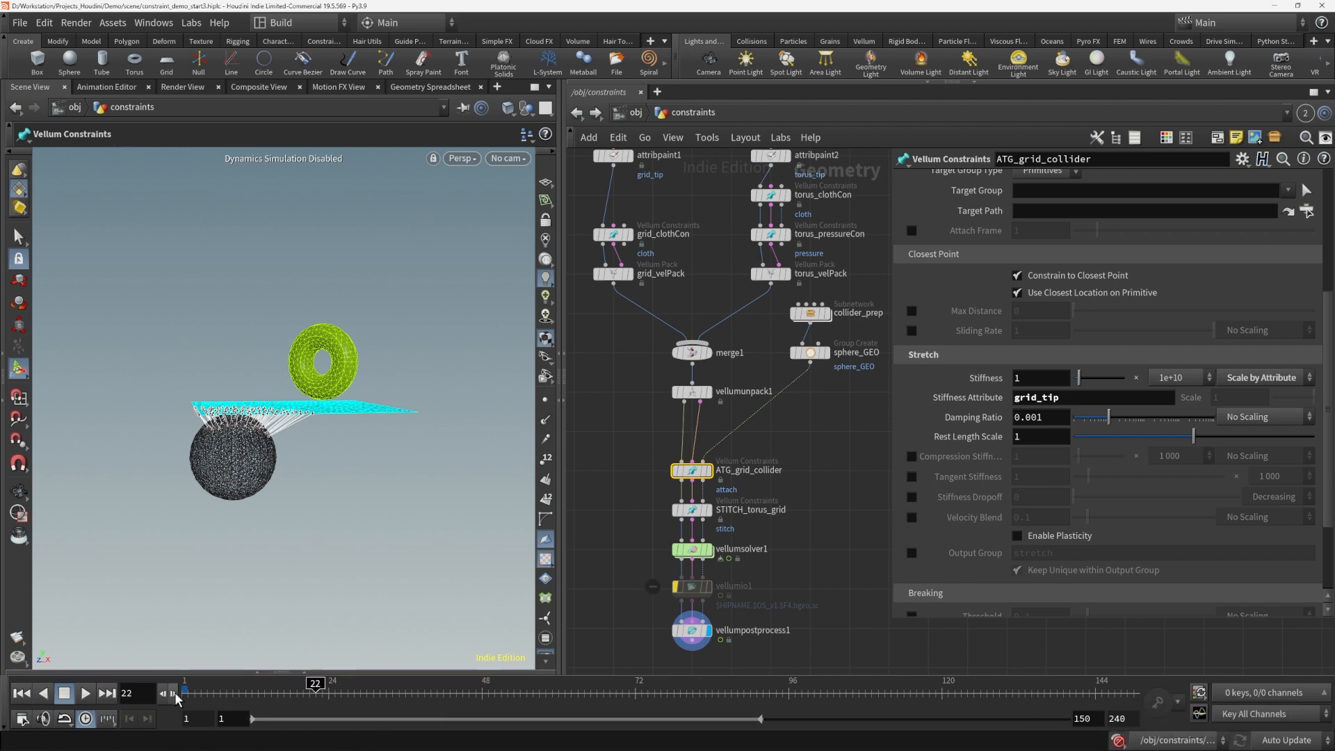
Keyframe the ATG_grid_collider stretch Stiffness at its value of 1 on frame 20
double_click(130, 693)
text(20)
key(Return)
alt+click(1052, 377)
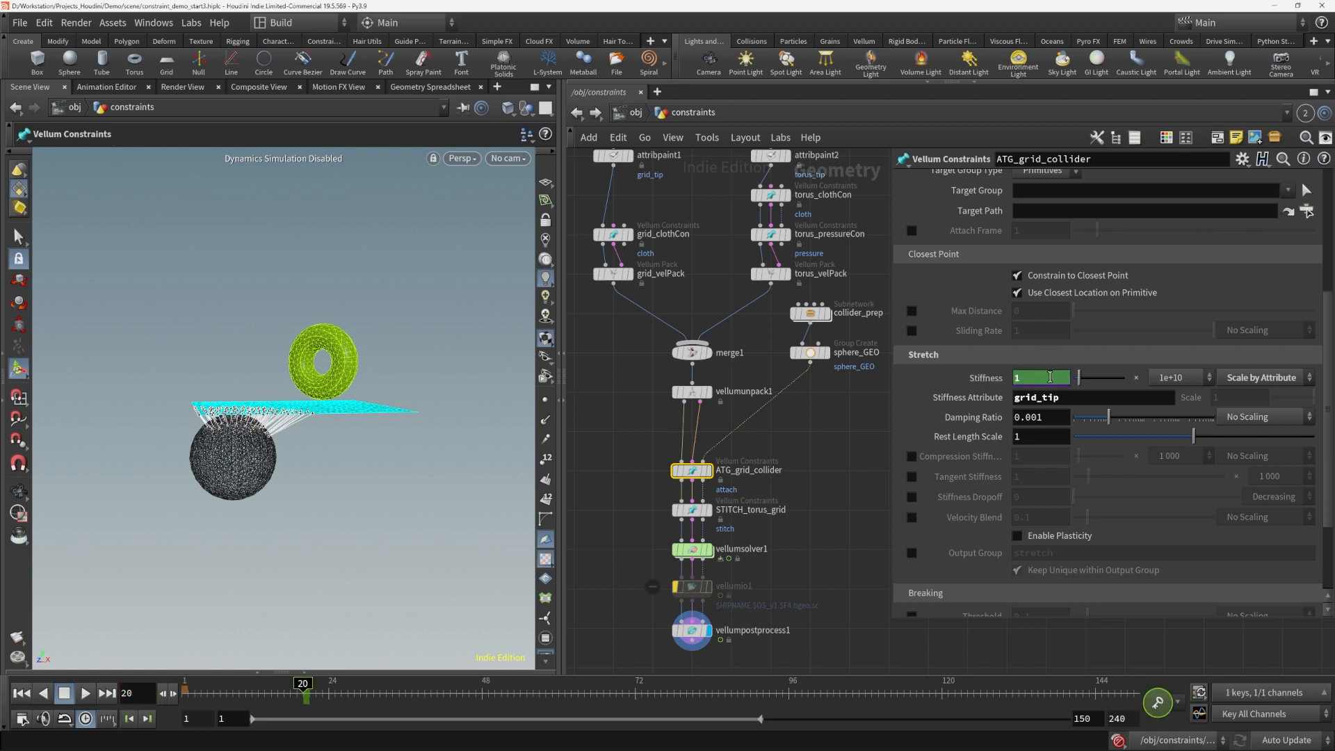
Try changing the ATG_grid_collider Stiffness to 0 on frame 24 without keying it, moving on to frame 25
double_click(130, 693)
text(24)
key(Return)
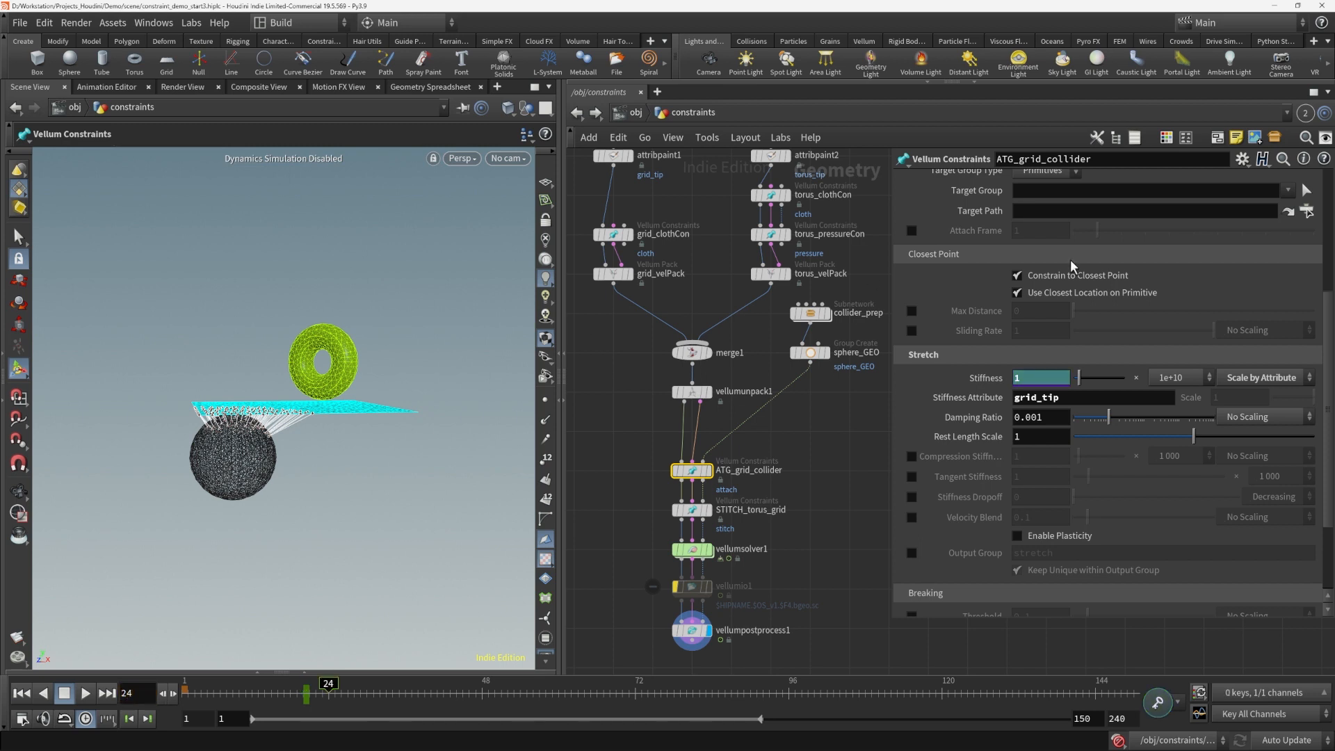
drag(1034, 379, 902, 370)
text(0)
key(Return)
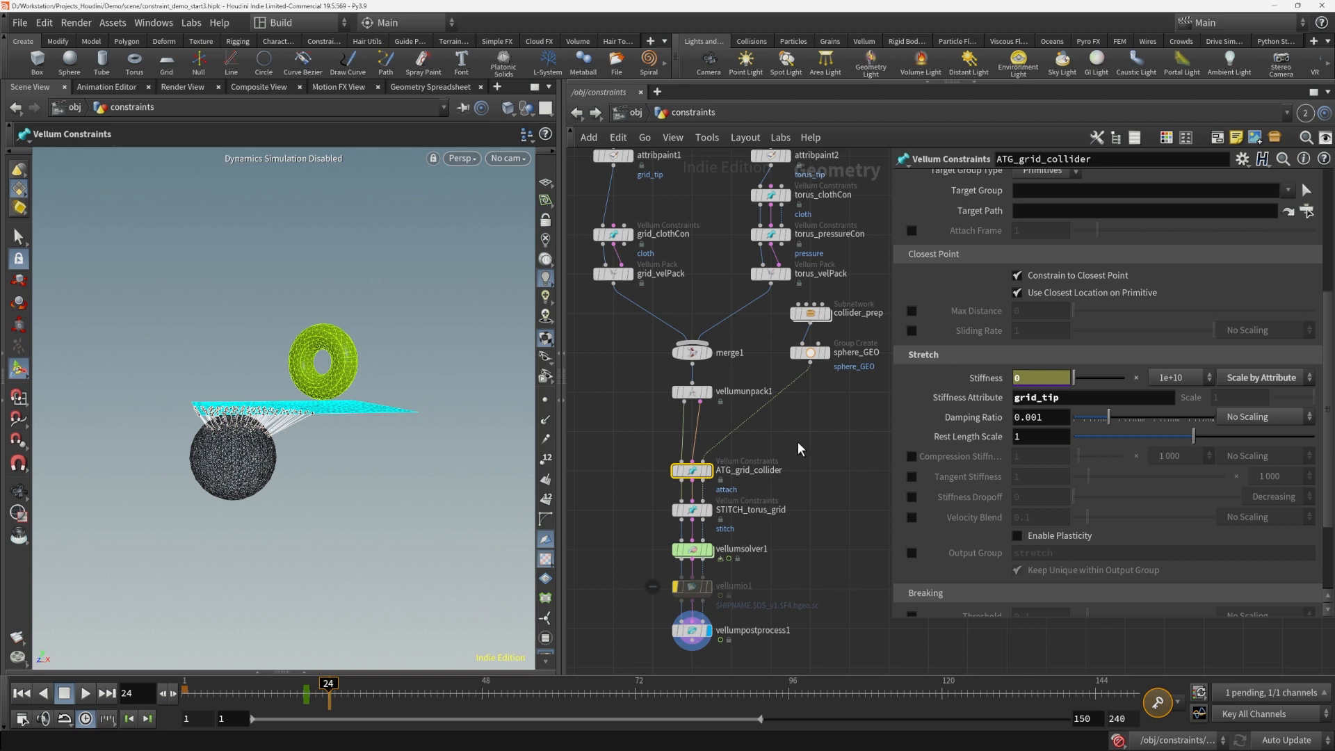
mouse_move(328, 696)
mouse_down()
mouse_move(272, 695)
mouse_move(401, 698)
mouse_move(303, 696)
mouse_move(335, 695)
mouse_up()
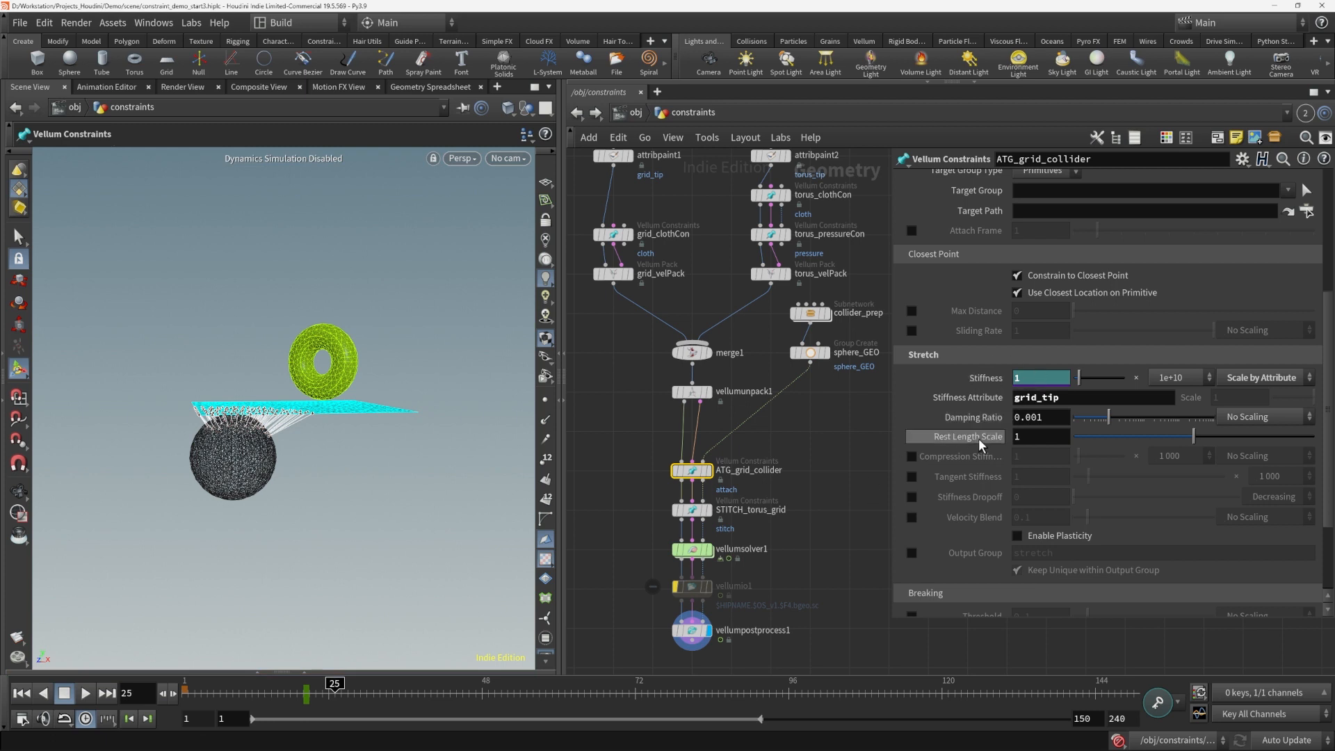
Set the ATG_grid_collider Stiffness to 0 on frame 24, keyframe it, and scrub back between the two keys
click(129, 694)
text(24)
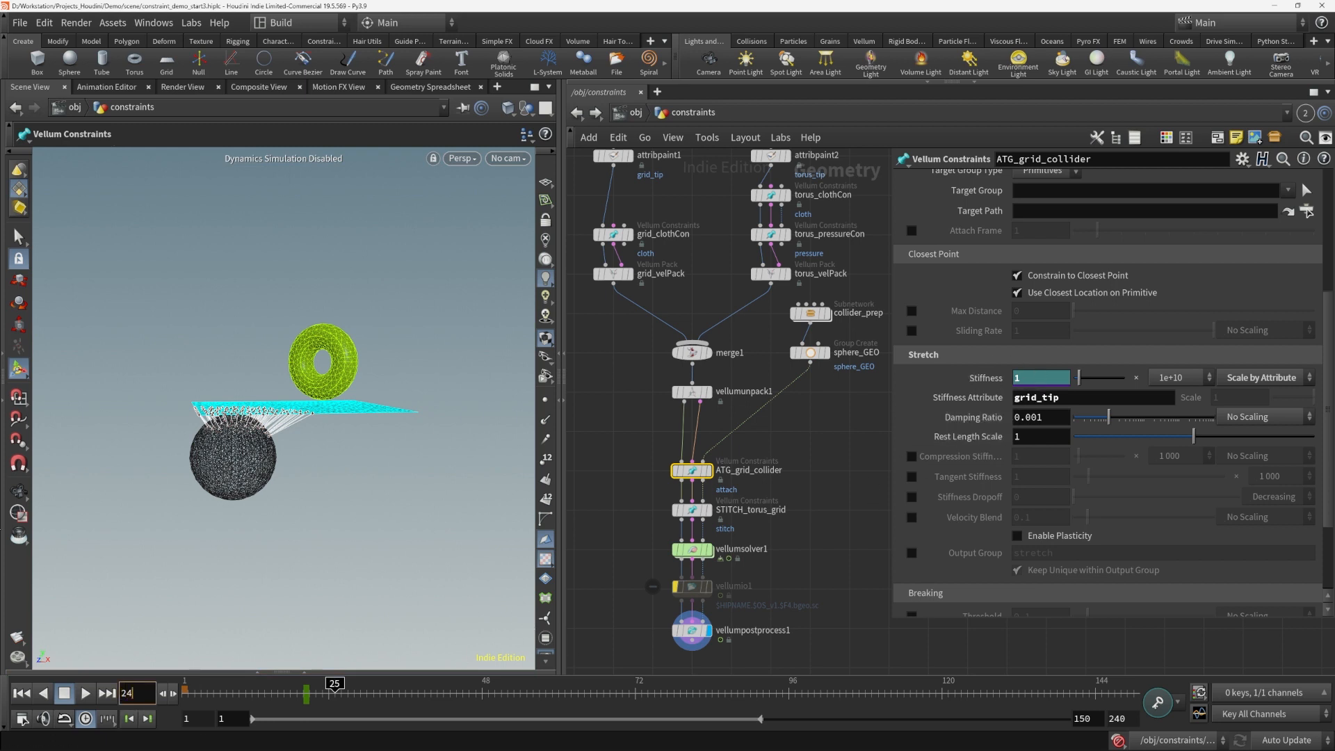
key(Return)
text(0)
key(Return)
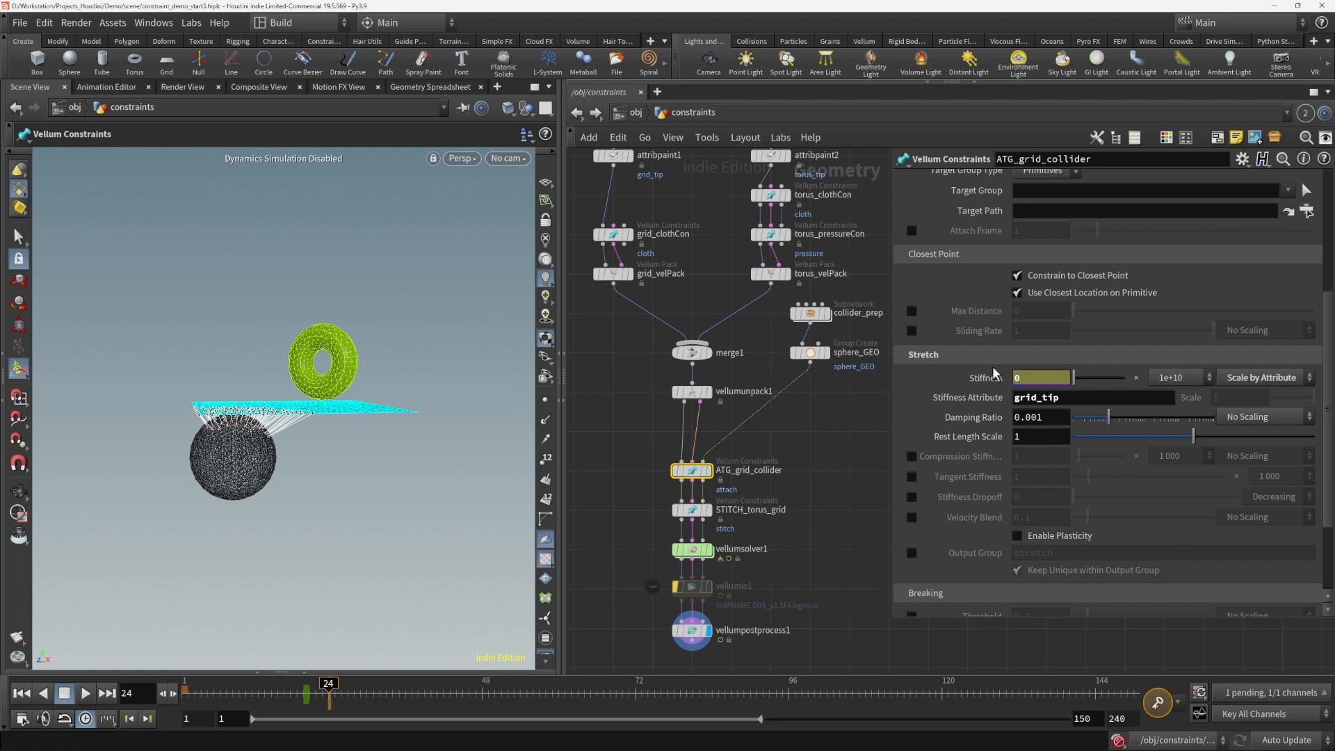
alt+click(1037, 378)
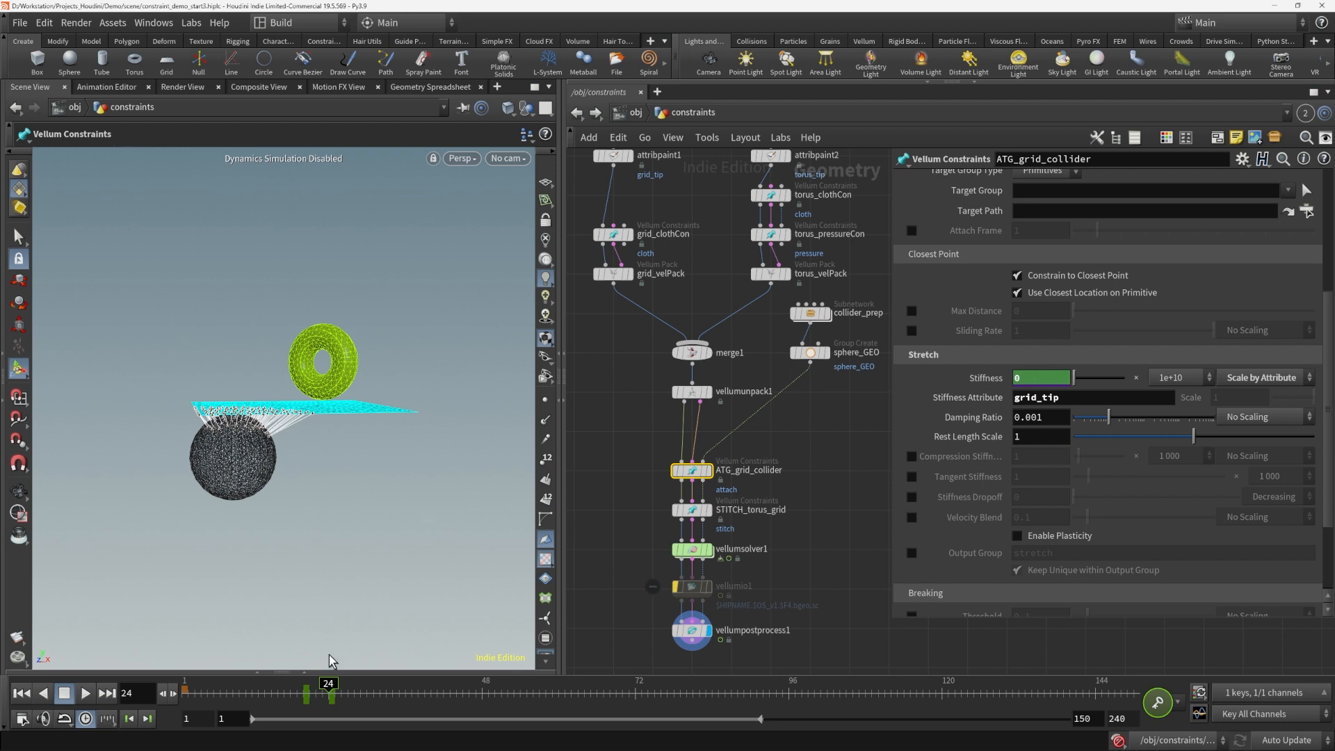
mouse_move(328, 694)
mouse_down()
mouse_move(316, 694)
mouse_move(347, 693)
mouse_move(291, 696)
mouse_move(310, 694)
mouse_up()
Re-enable simulations, play the simulation from frame 1 at vellumpostprocess1, and scrub back to frame 1
click(603, 595)
click(22, 694)
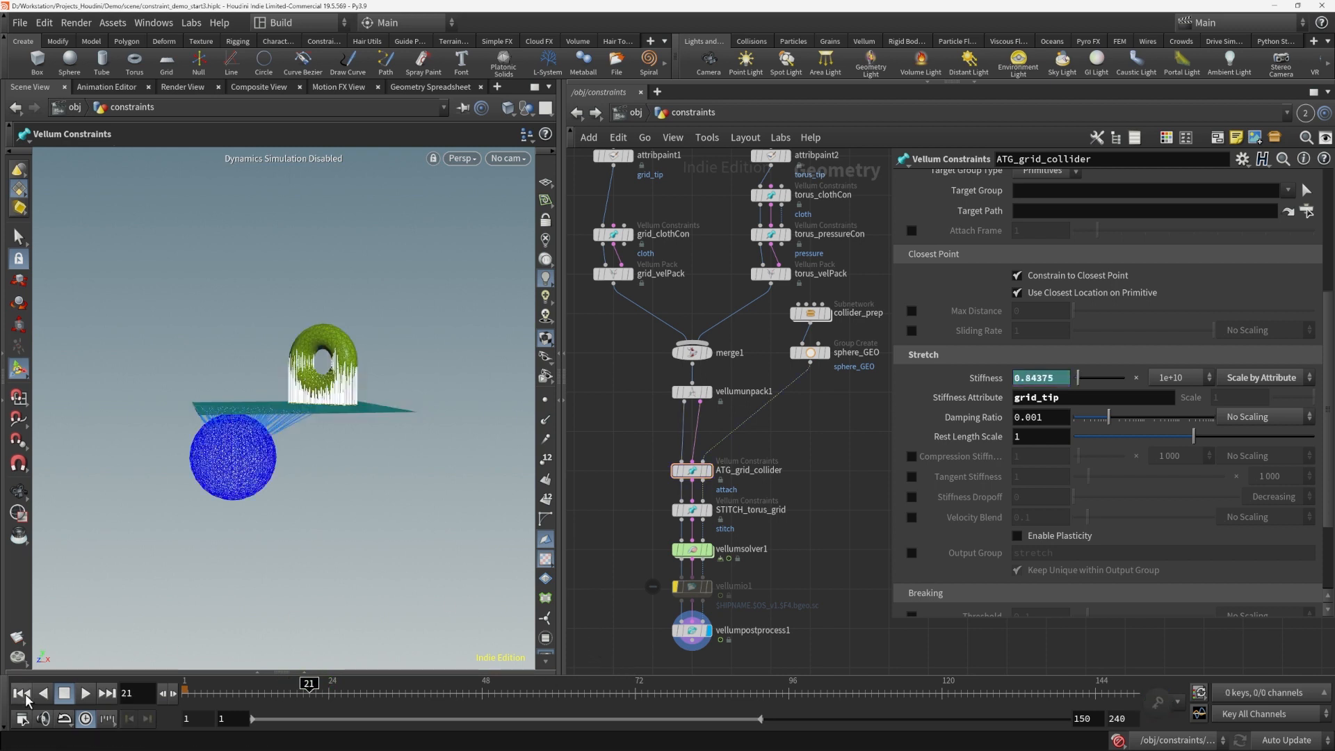
click(692, 631)
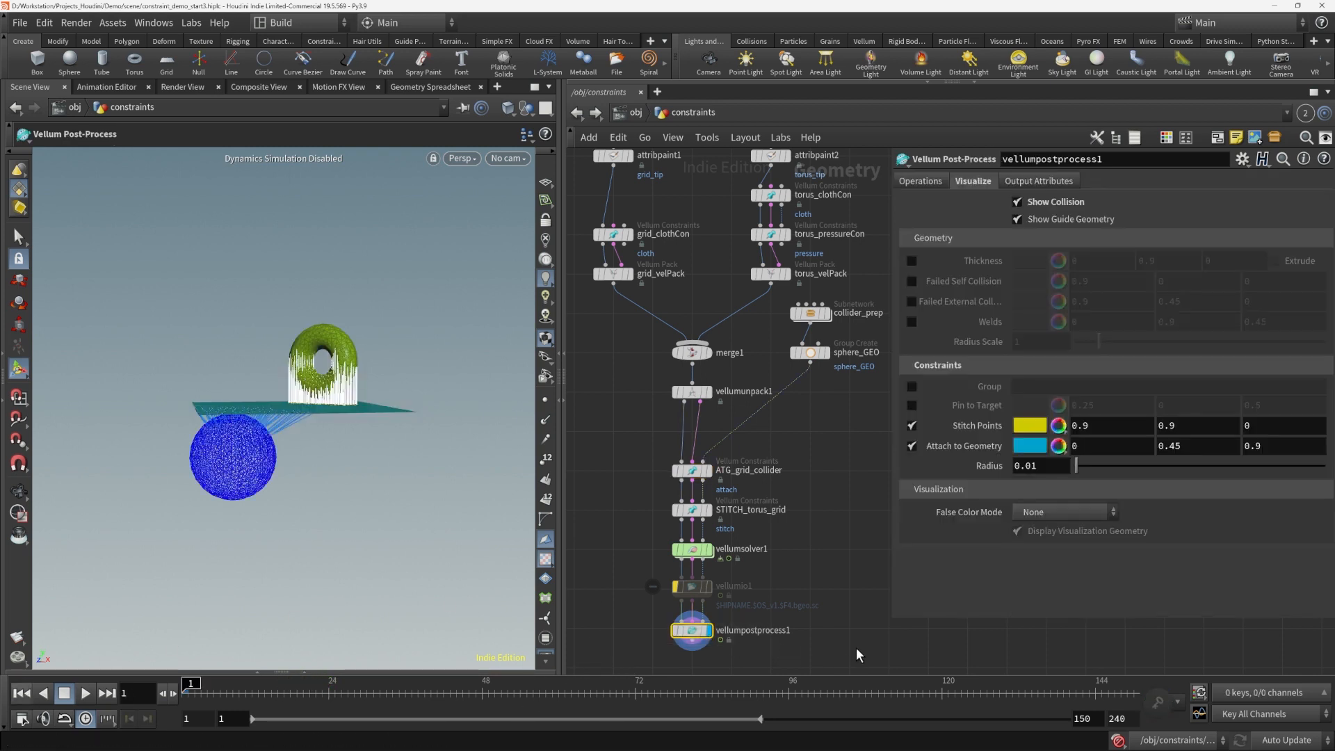
click(1118, 740)
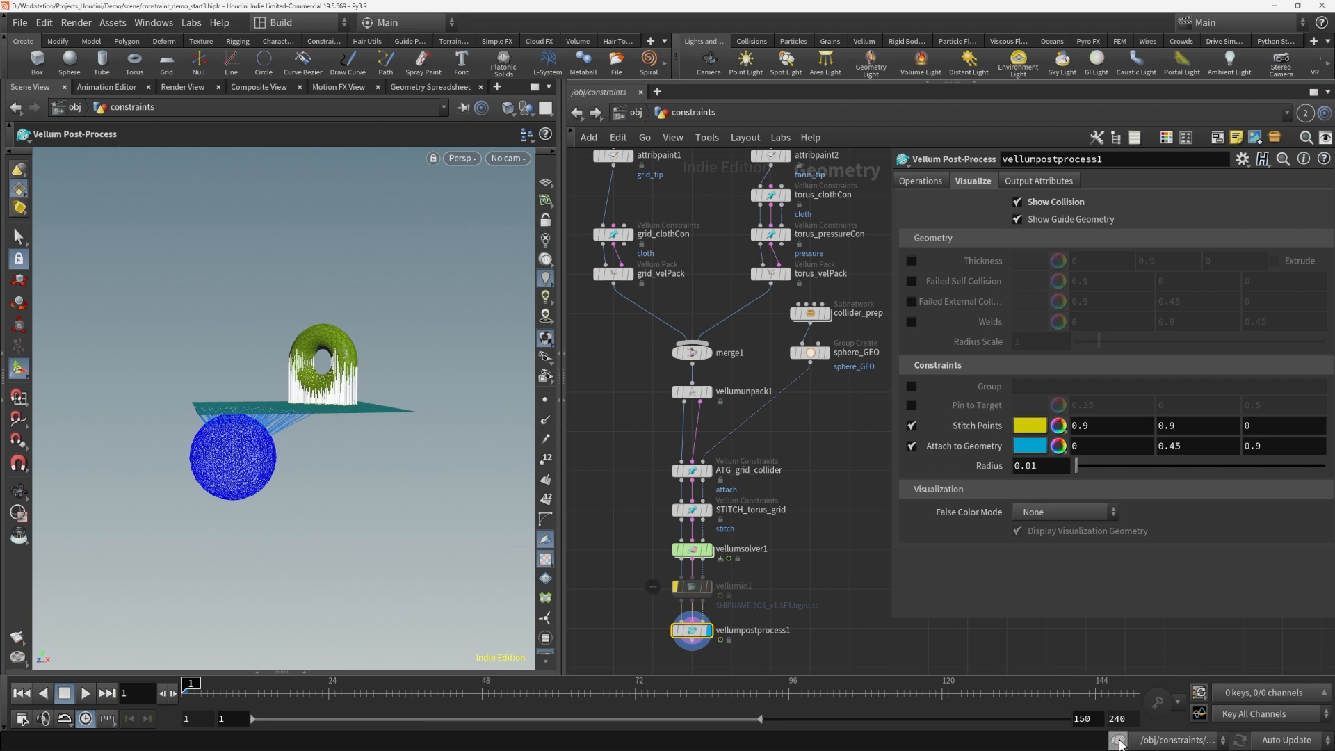
click(81, 693)
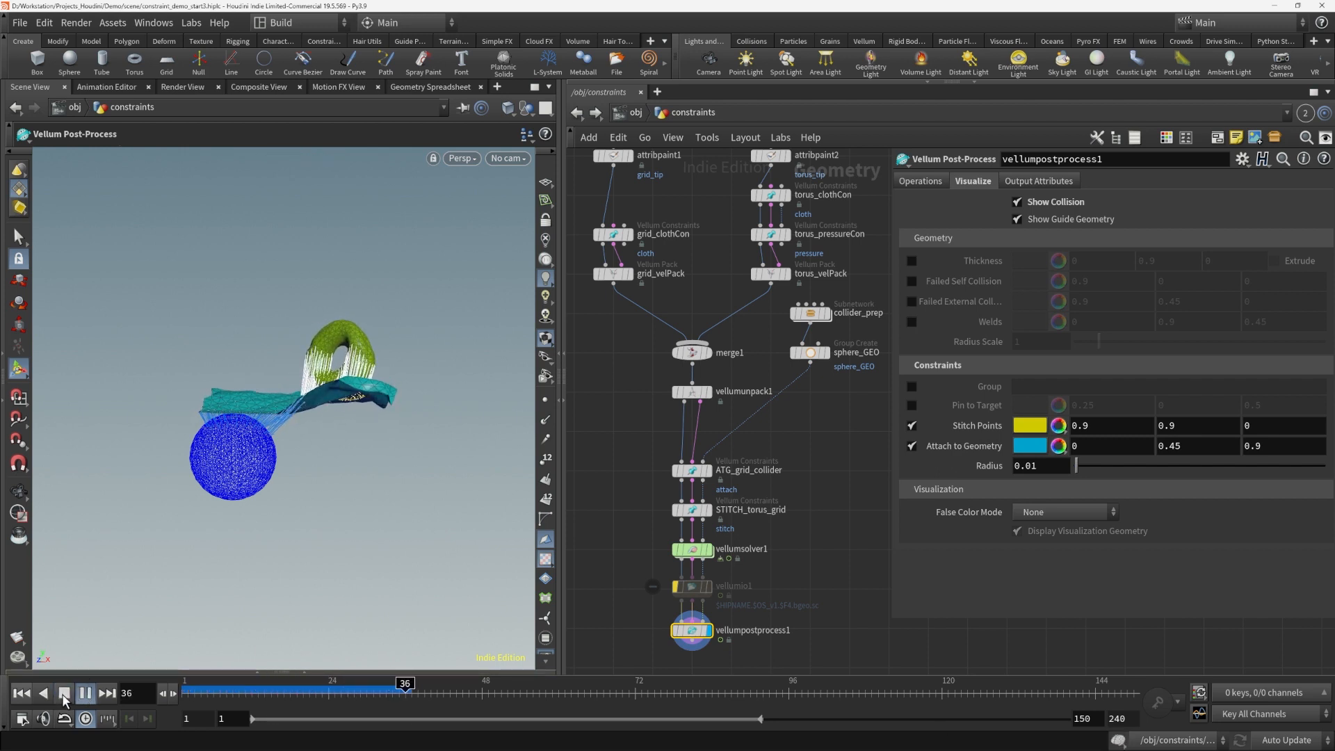
click(84, 693)
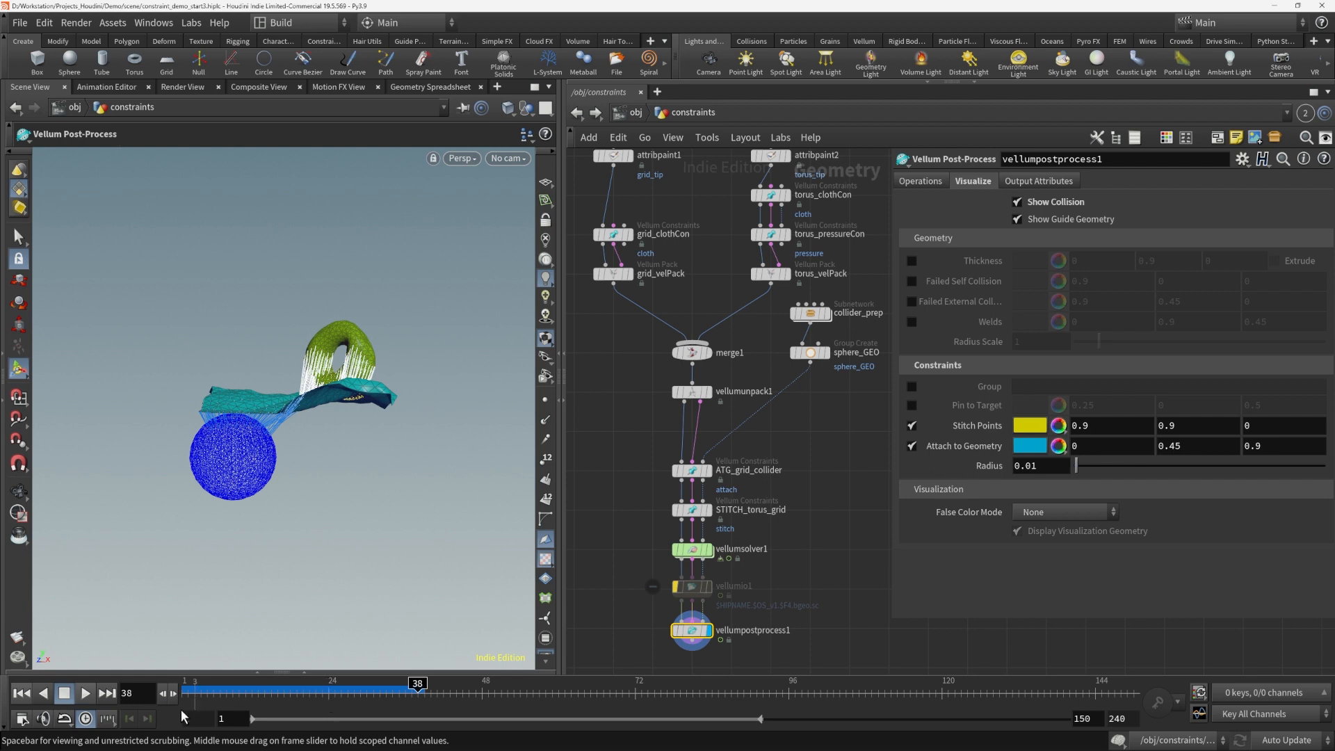
drag(228, 683, 165, 669)
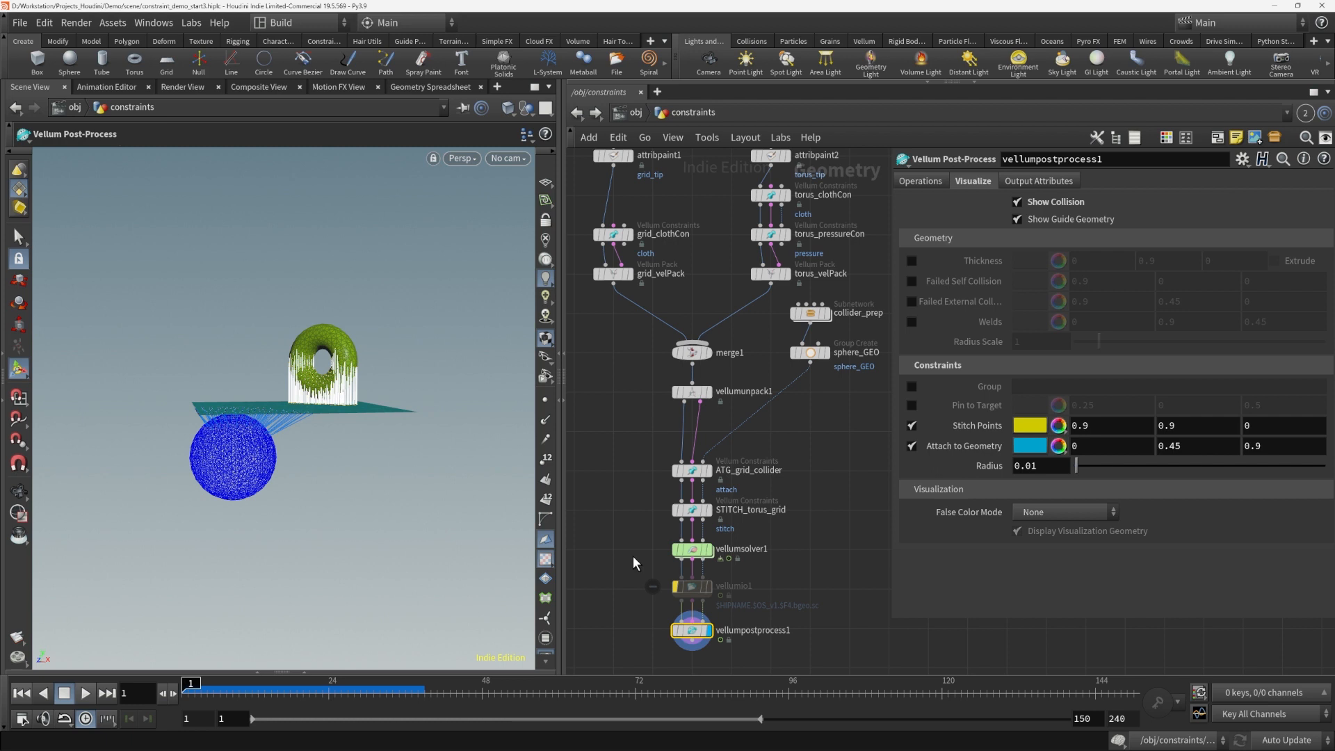
Insert a Vellum Constraint Properties node between popwind1 and FORCE in the forces network of vellumsolver1
double_click(691, 551)
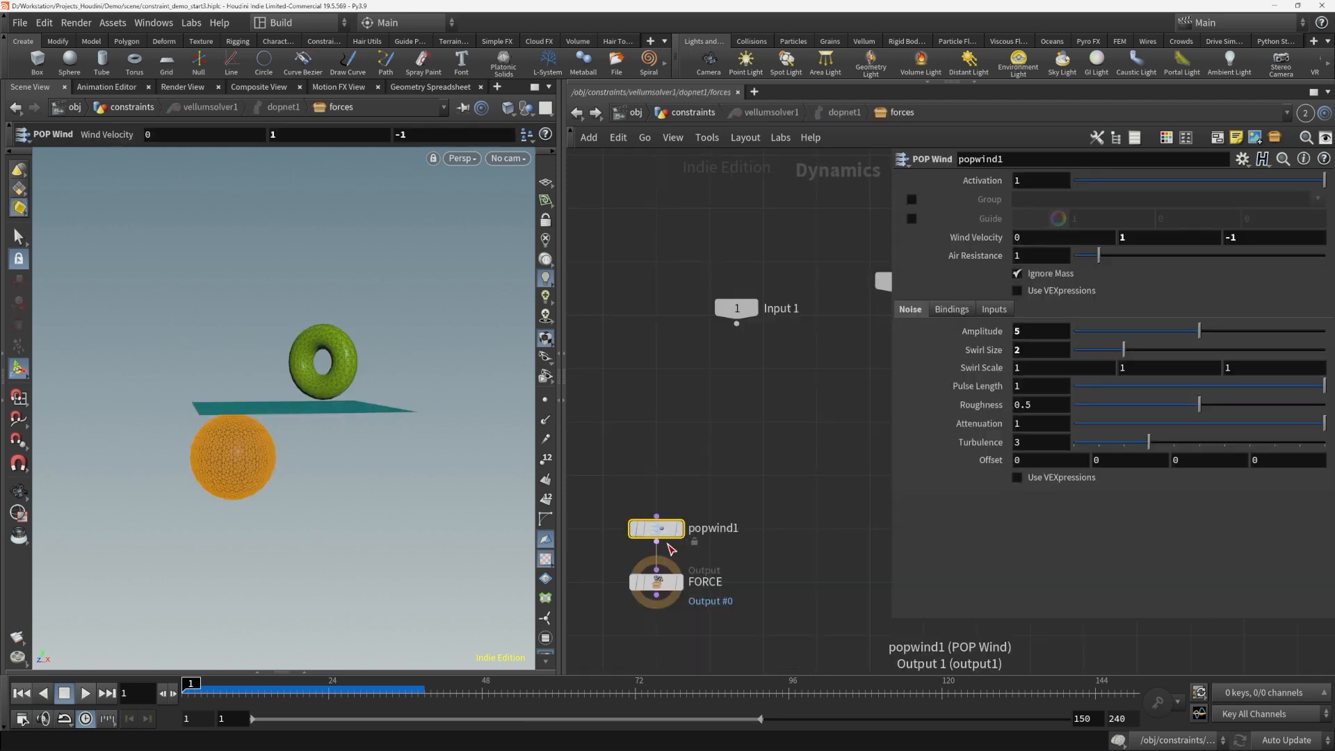
drag(660, 530, 660, 477)
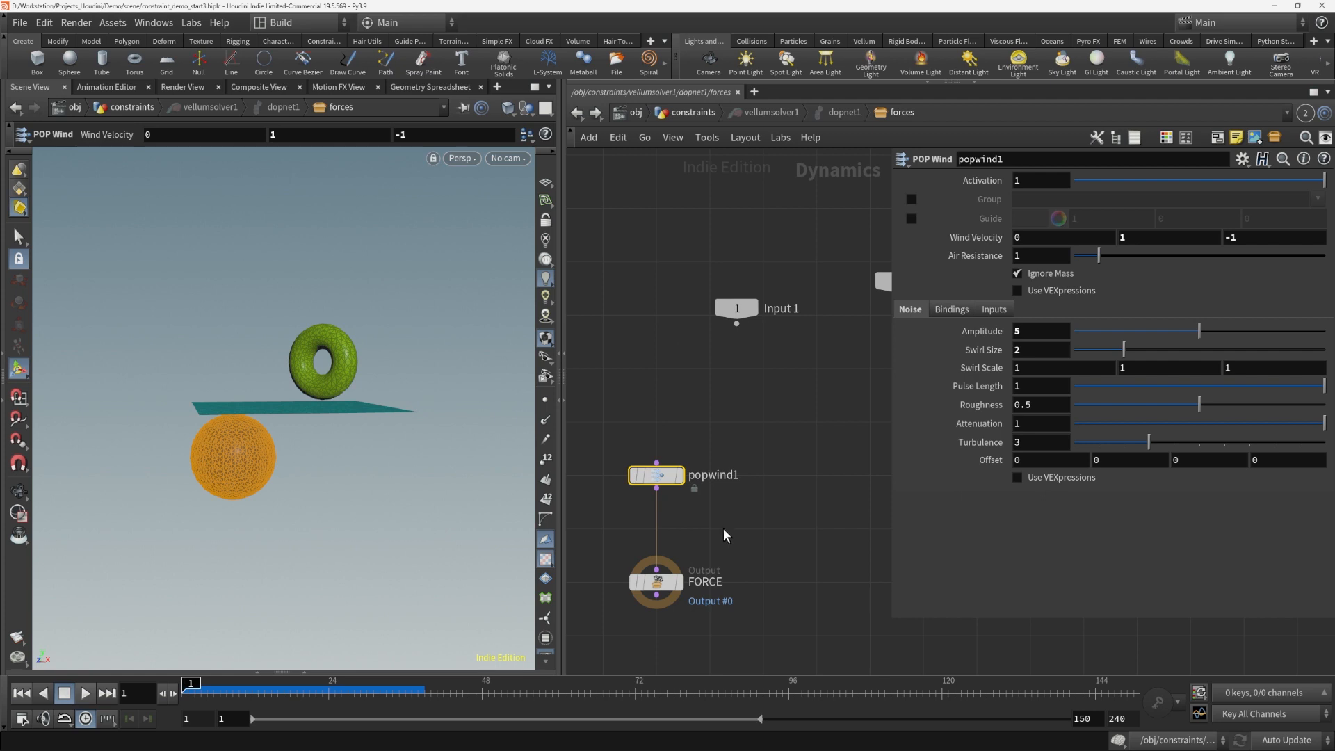
key(Tab)
text(v)
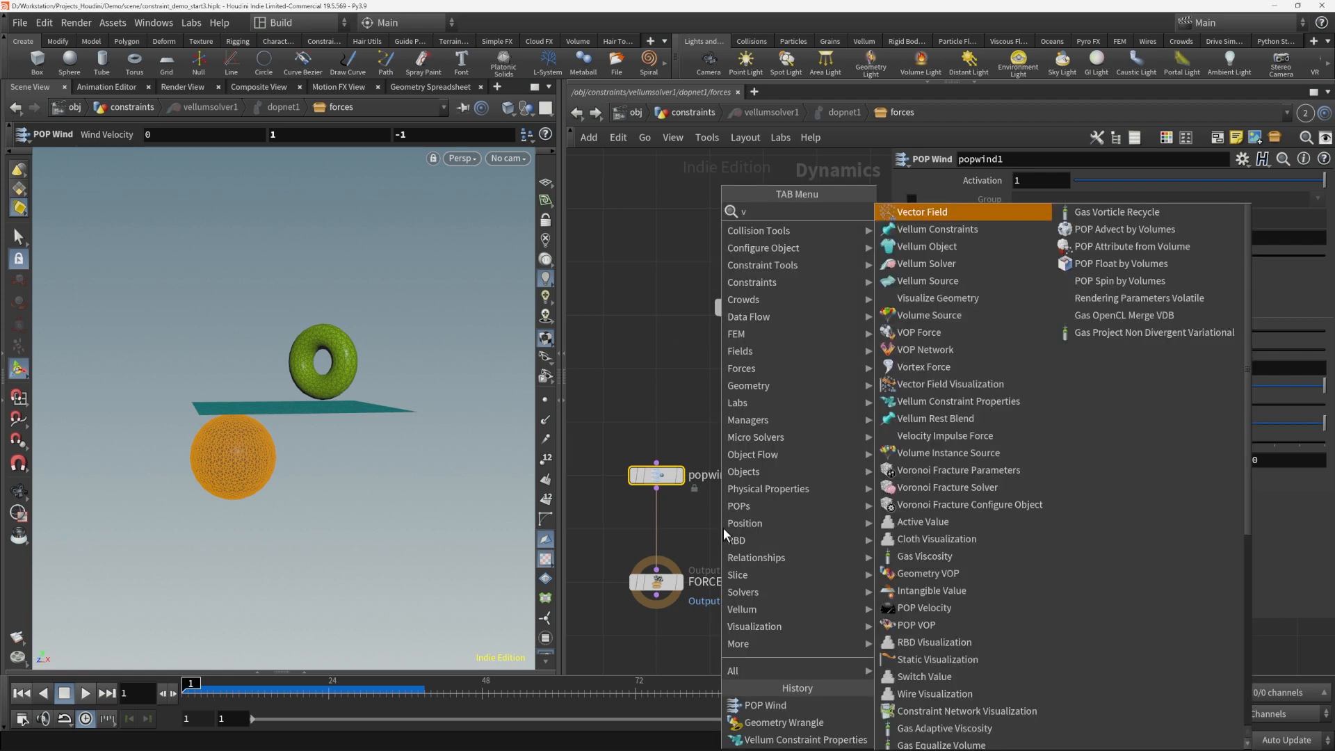
text(ellum constra)
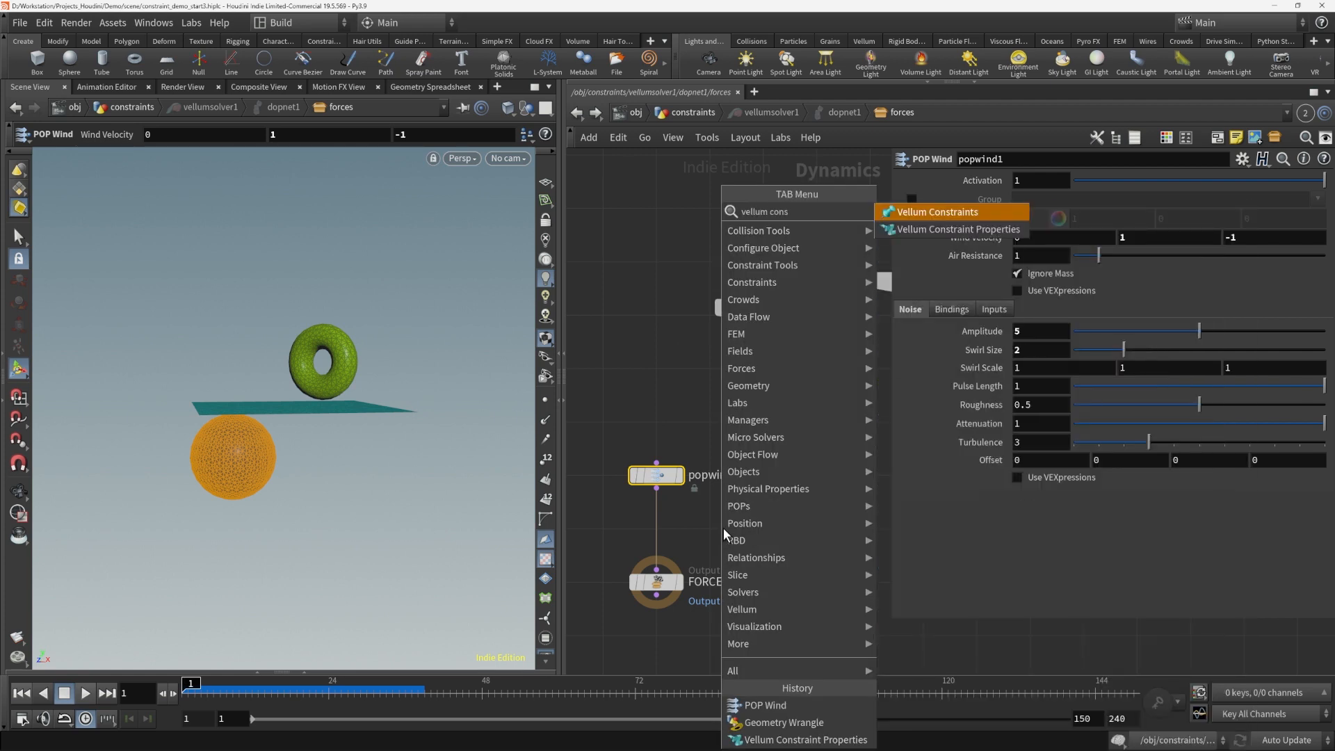
key(Return)
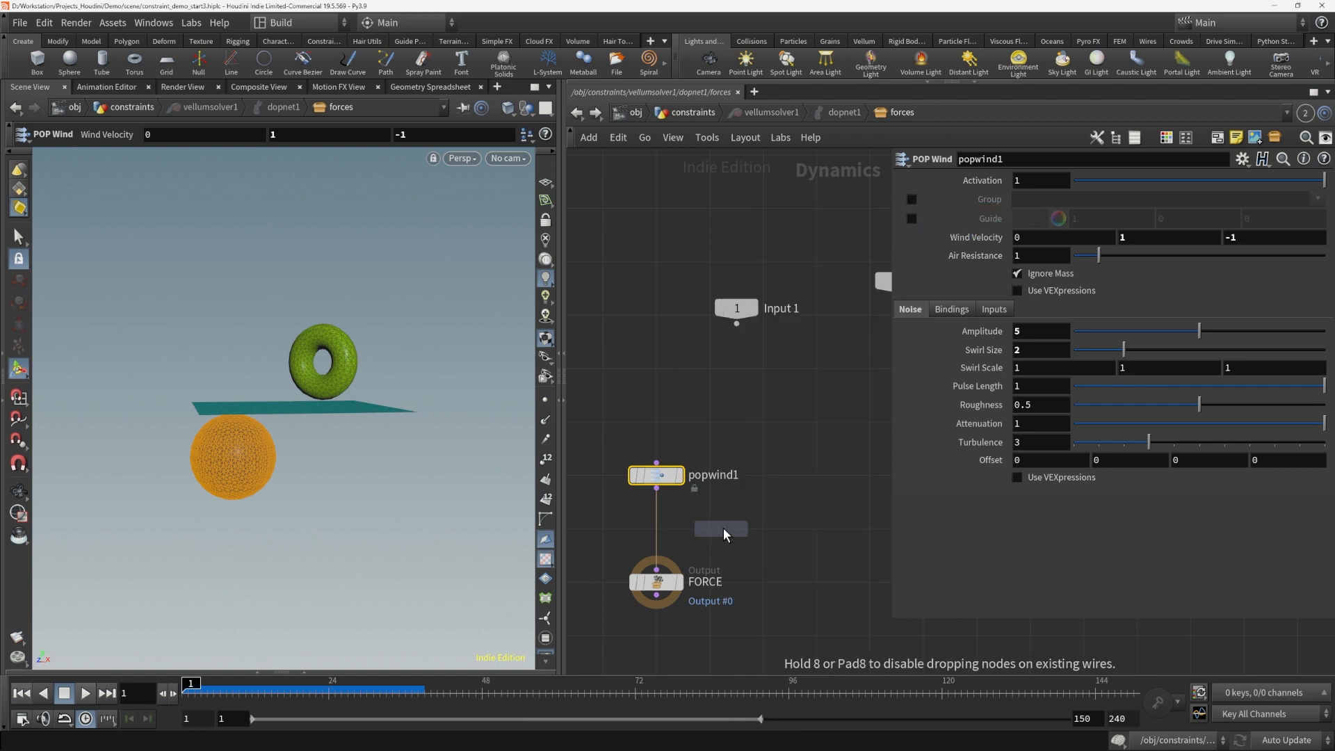
click(656, 530)
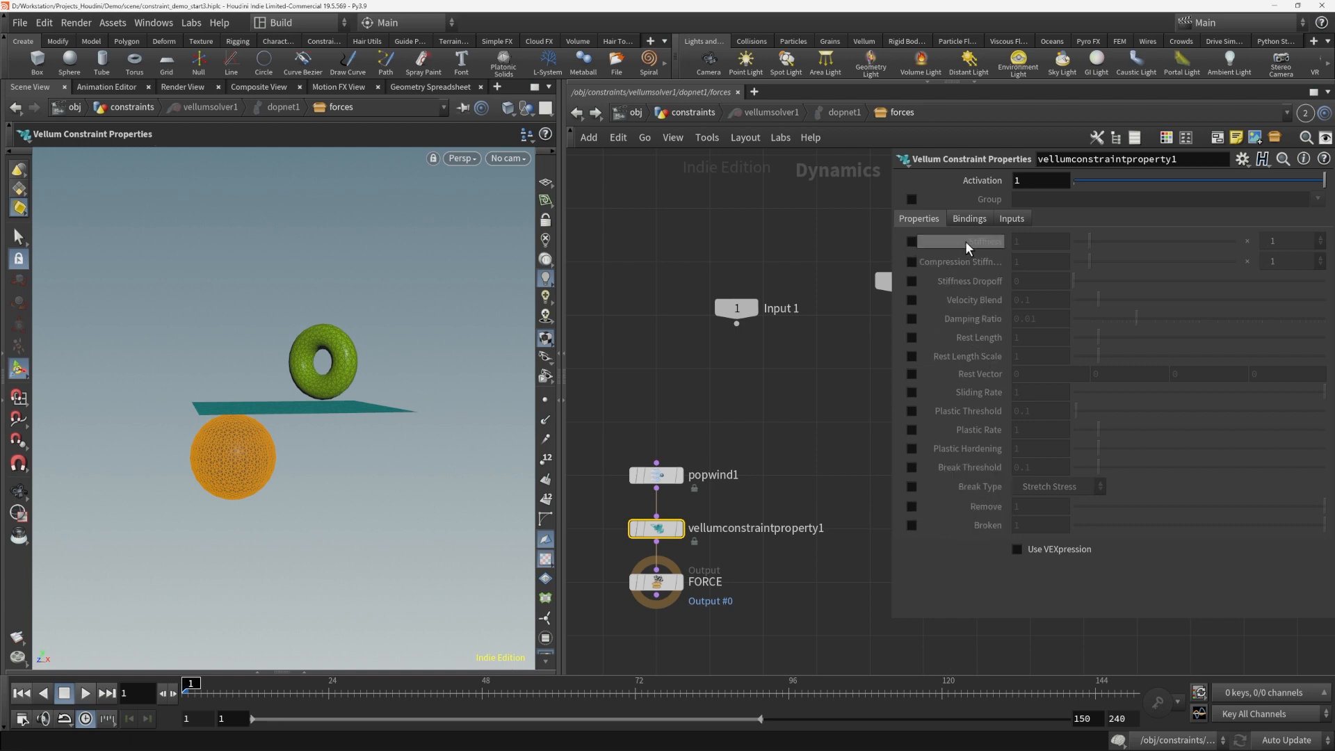
Enable the Stiffness override on vellumconstraintproperty1 and set it to 0
click(912, 241)
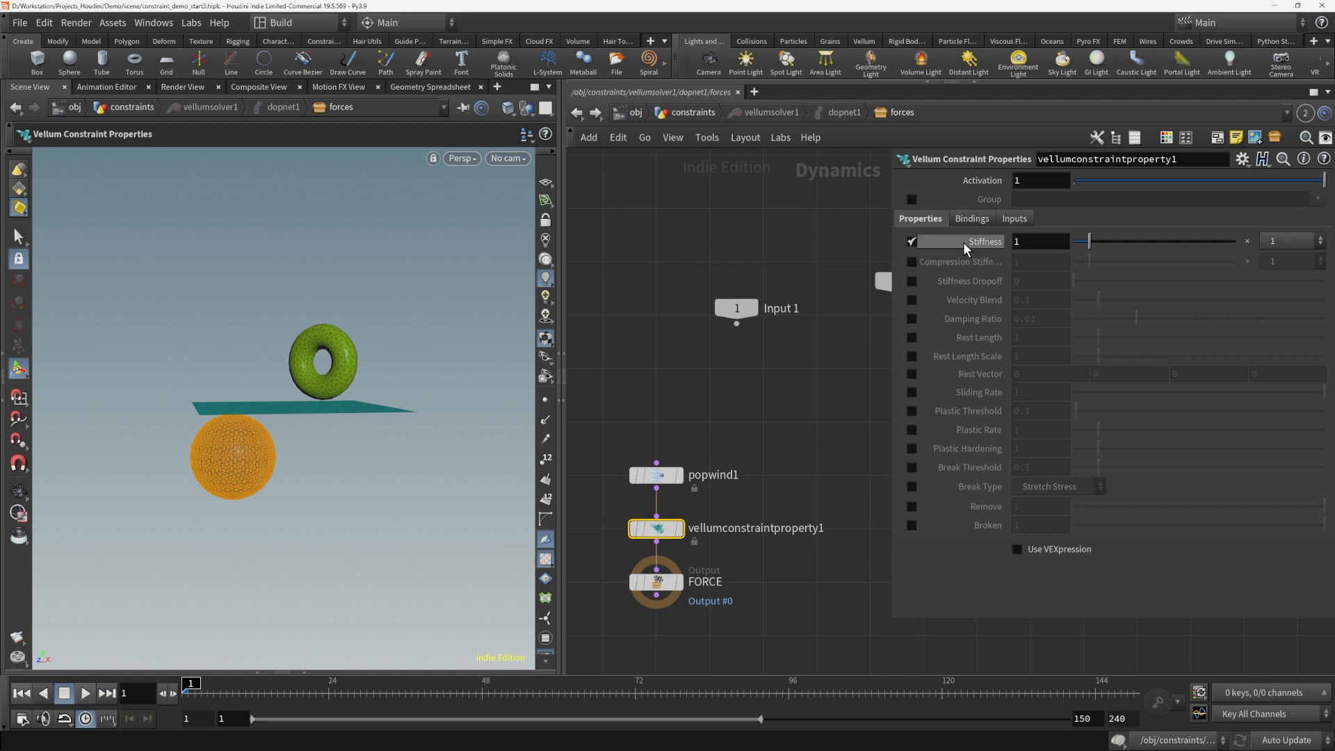
click(1023, 242)
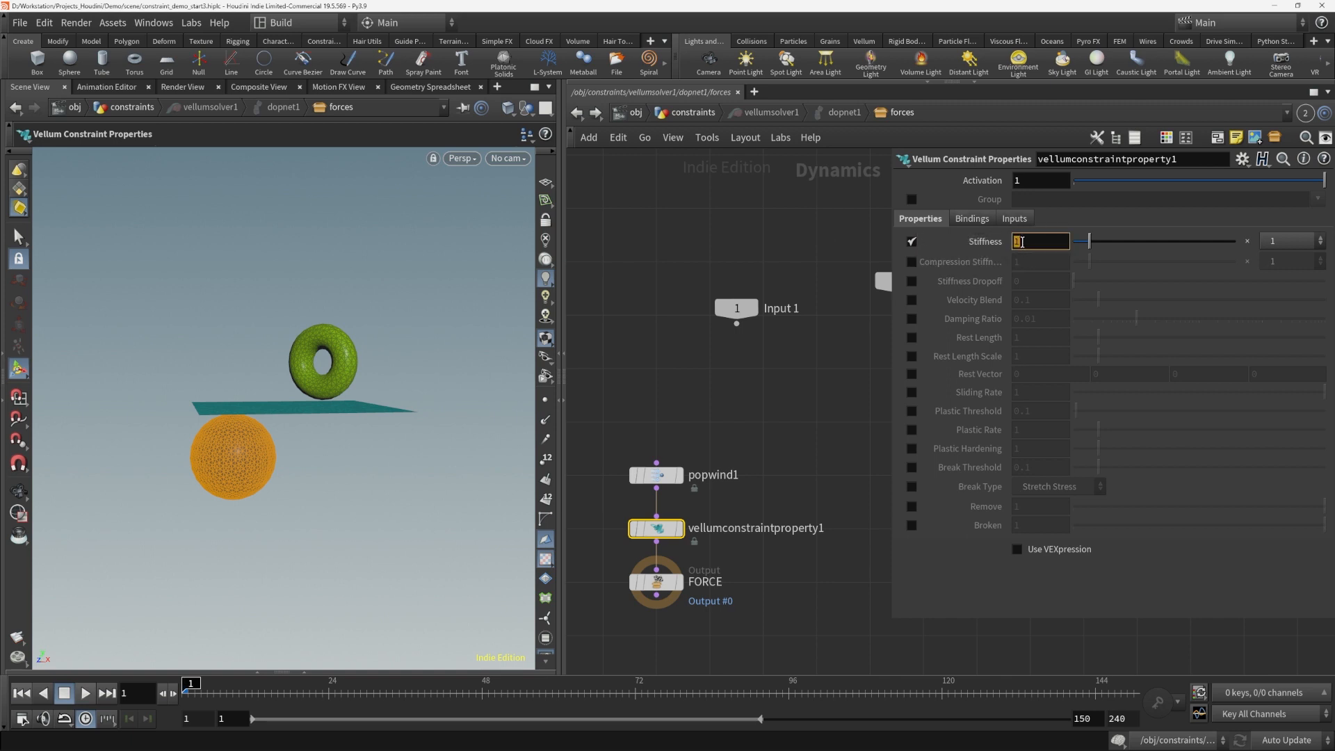
text(0)
key(Return)
Select the FORCE output and play the simulation from frame 1, stopping at frame 20
click(656, 582)
click(83, 693)
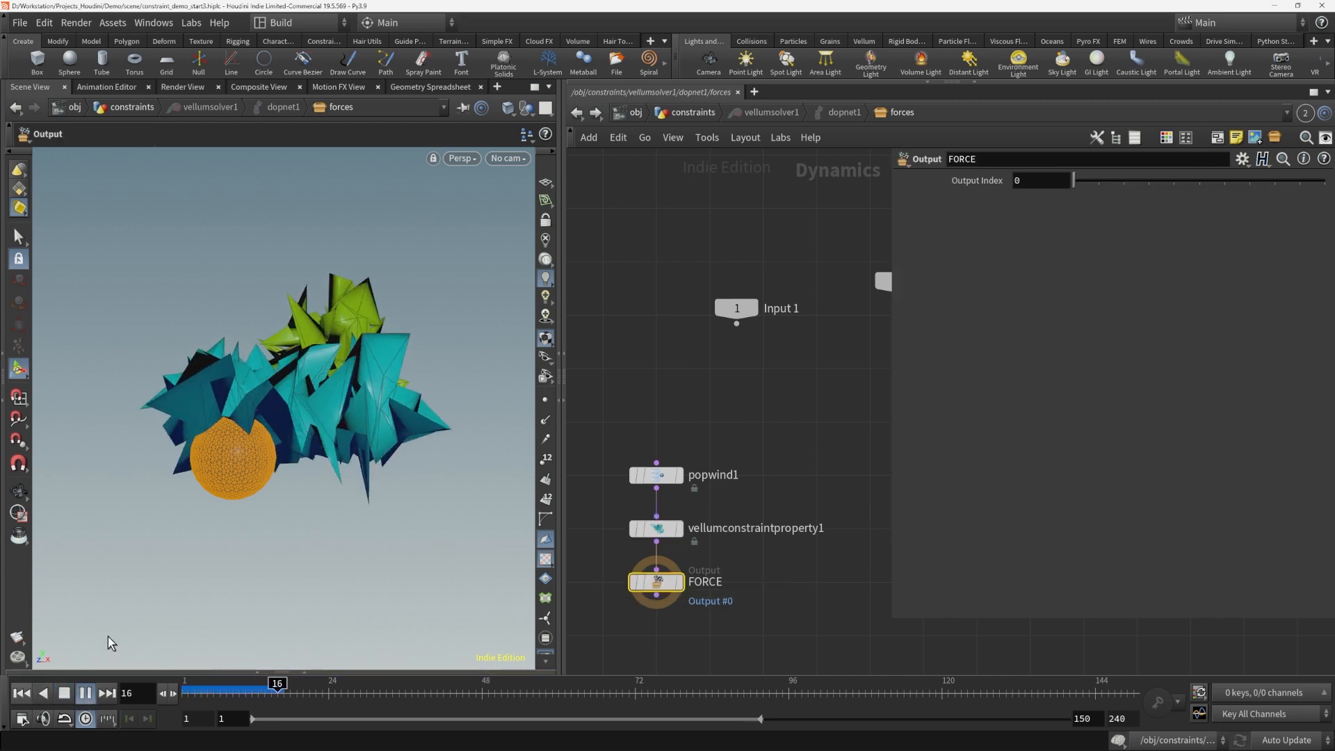
click(64, 693)
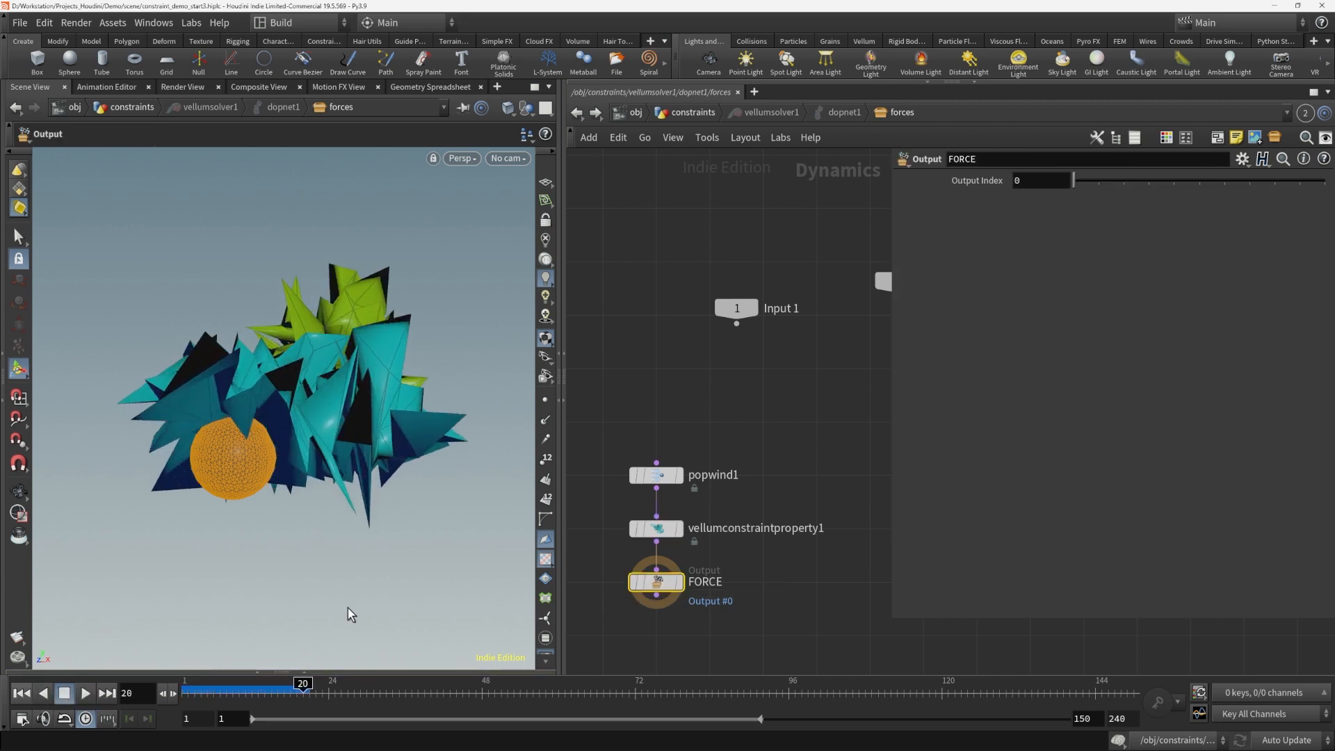
Enable the Group restriction on vellumconstraintproperty1, then return to the constraints network and rewind to frame 1
click(655, 529)
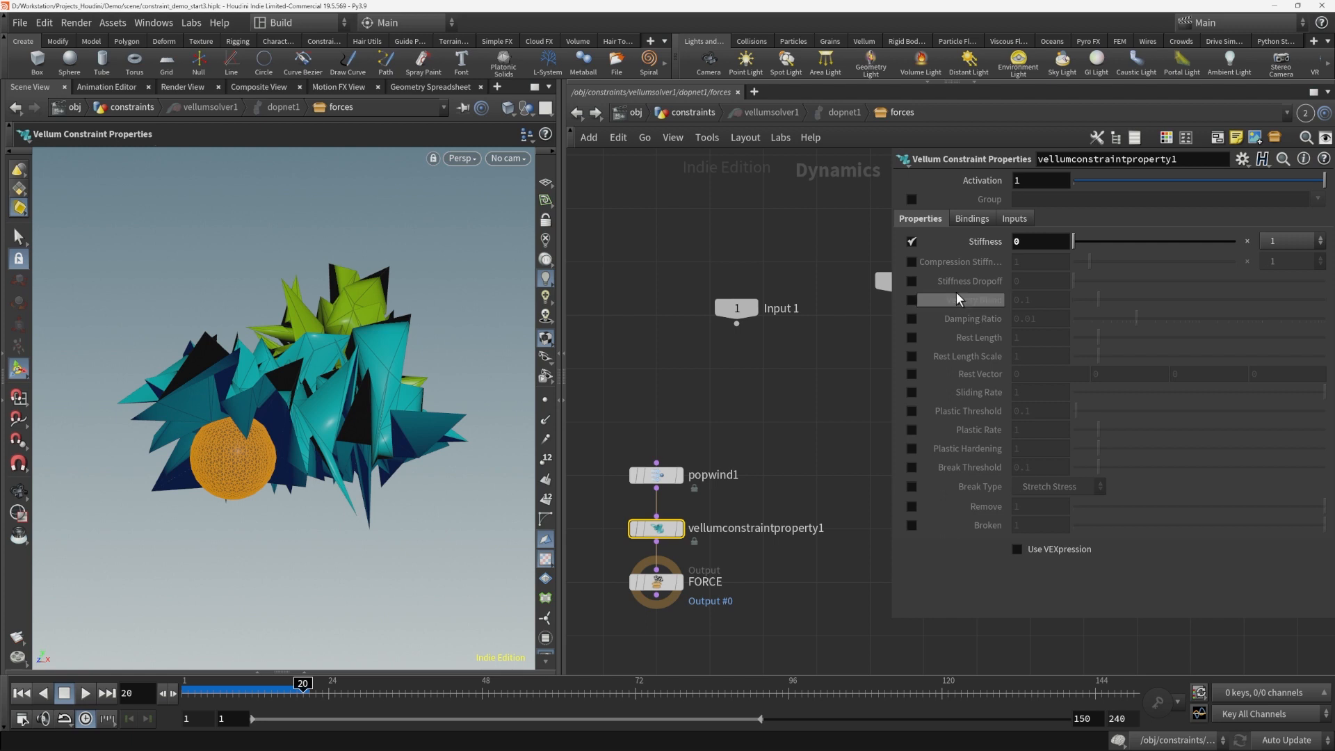
click(911, 200)
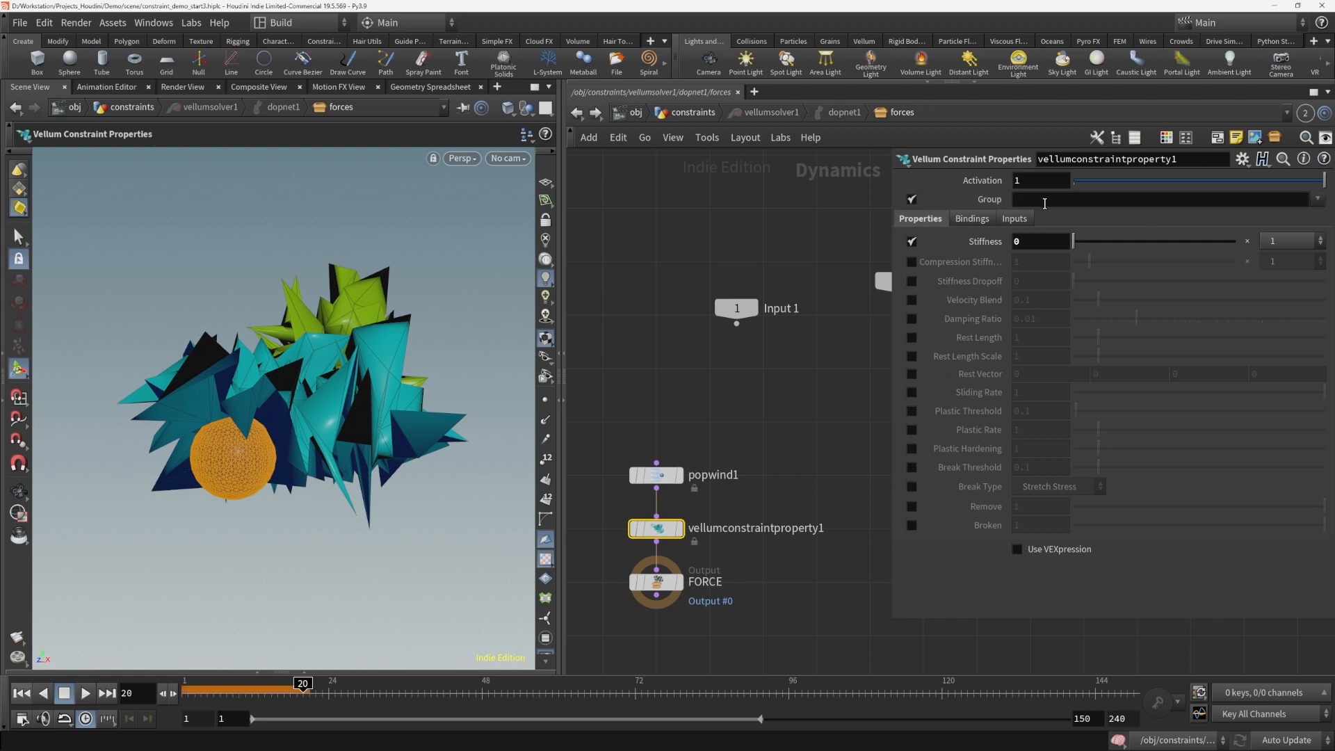
click(796, 407)
click(579, 112)
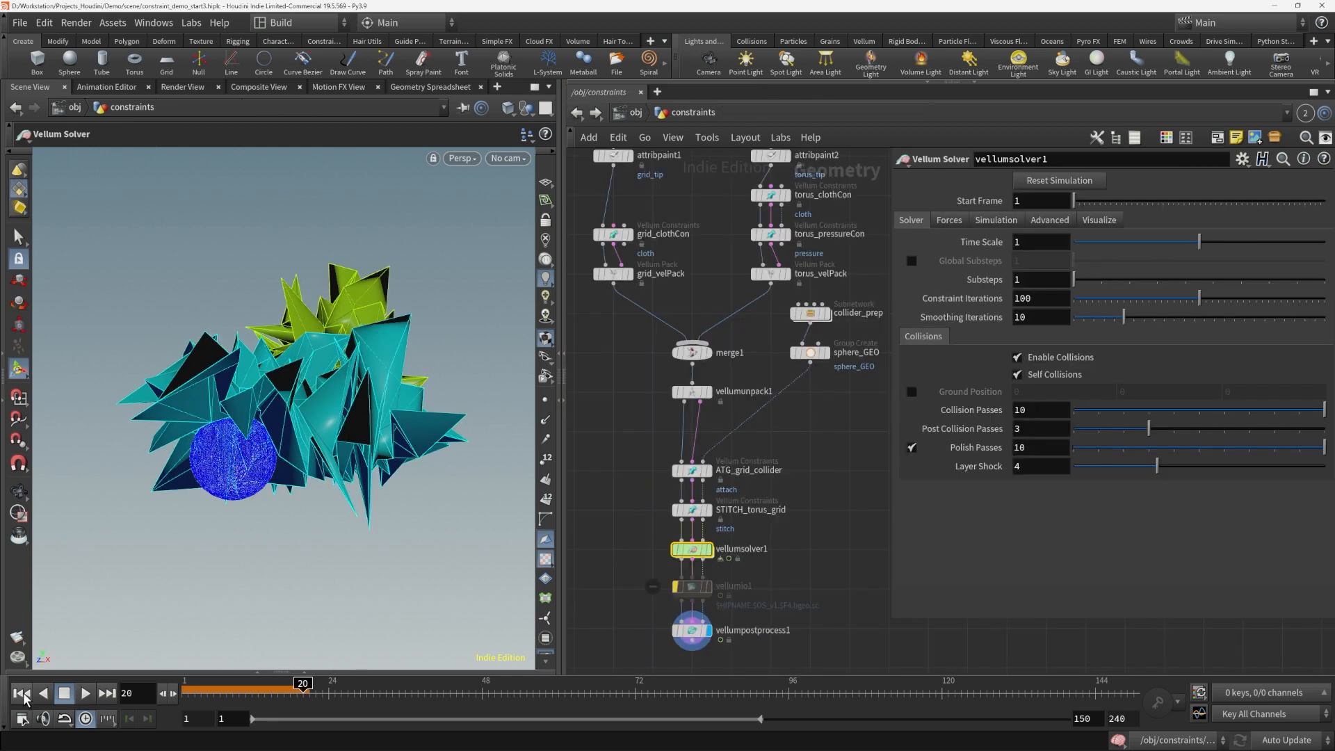
click(22, 692)
Enable the stretch Output Group on ATG_grid_collider and copy its name, stretch
click(692, 470)
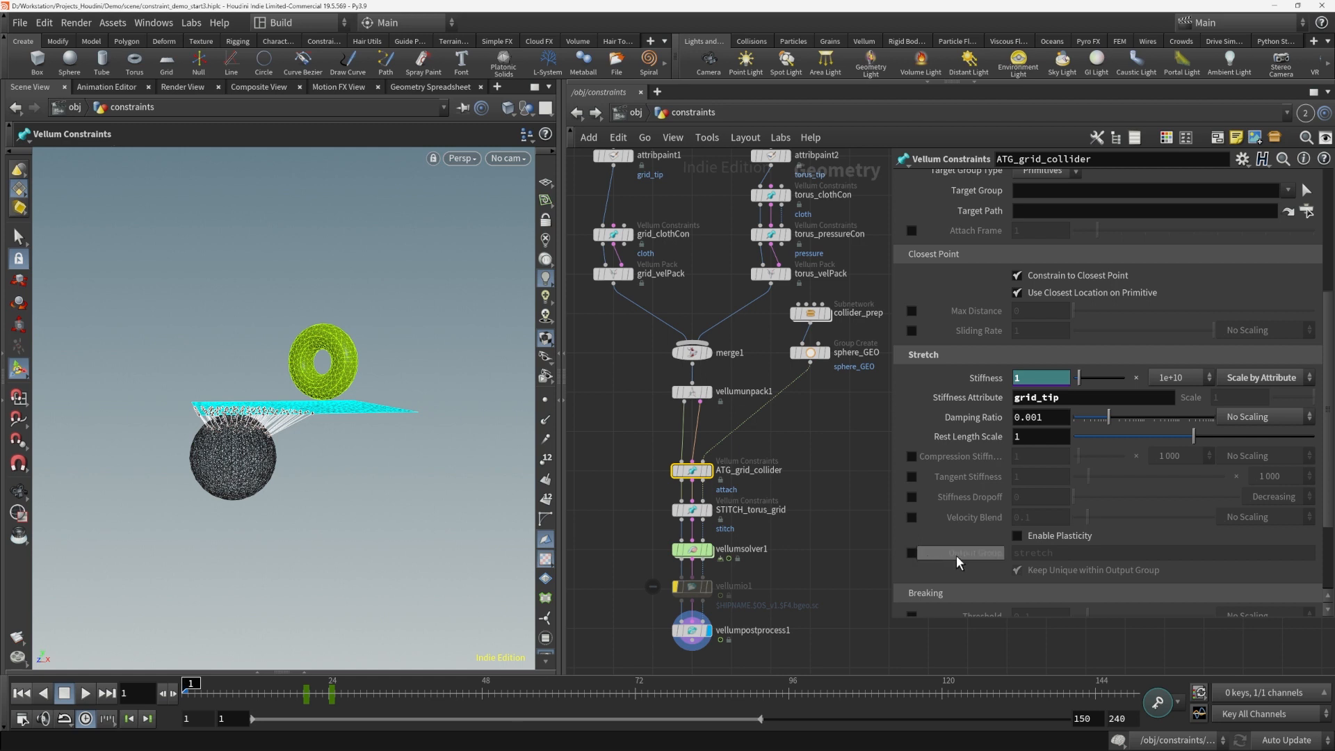
click(912, 554)
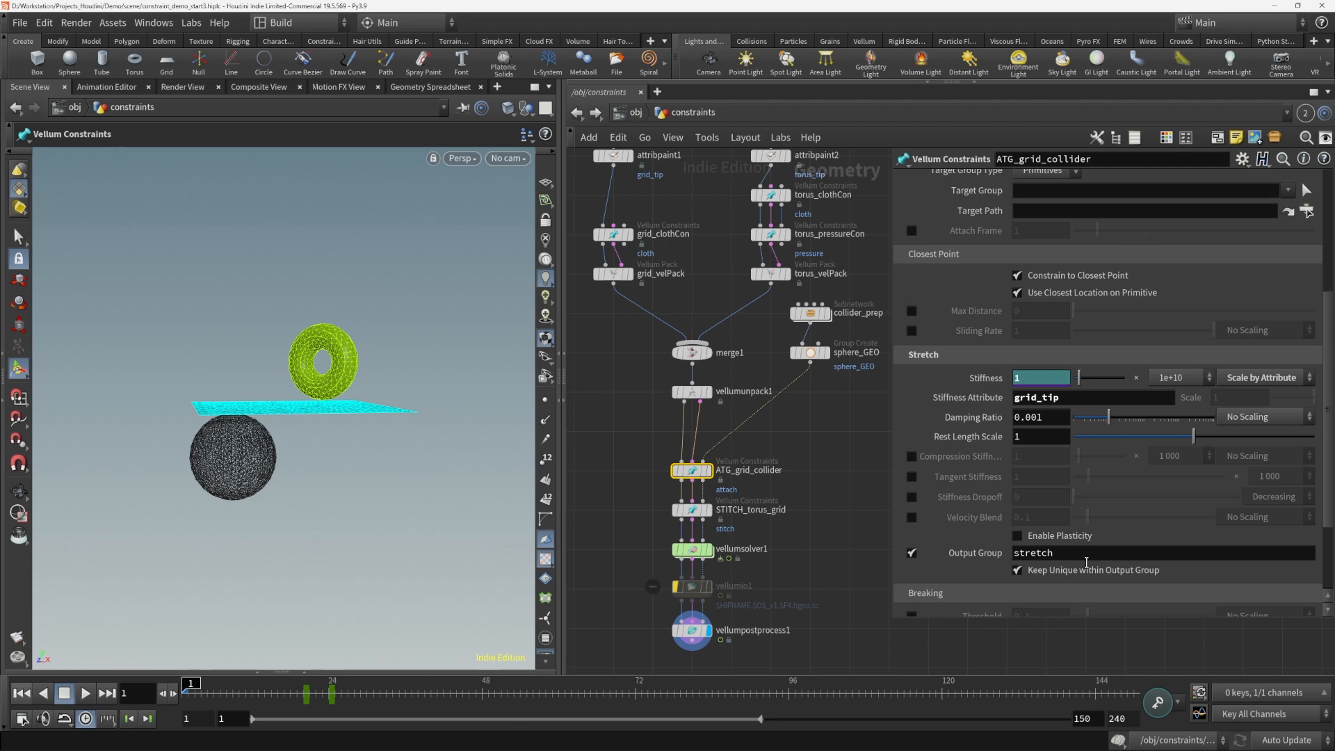
double_click(1086, 554)
key(ctrl+c)
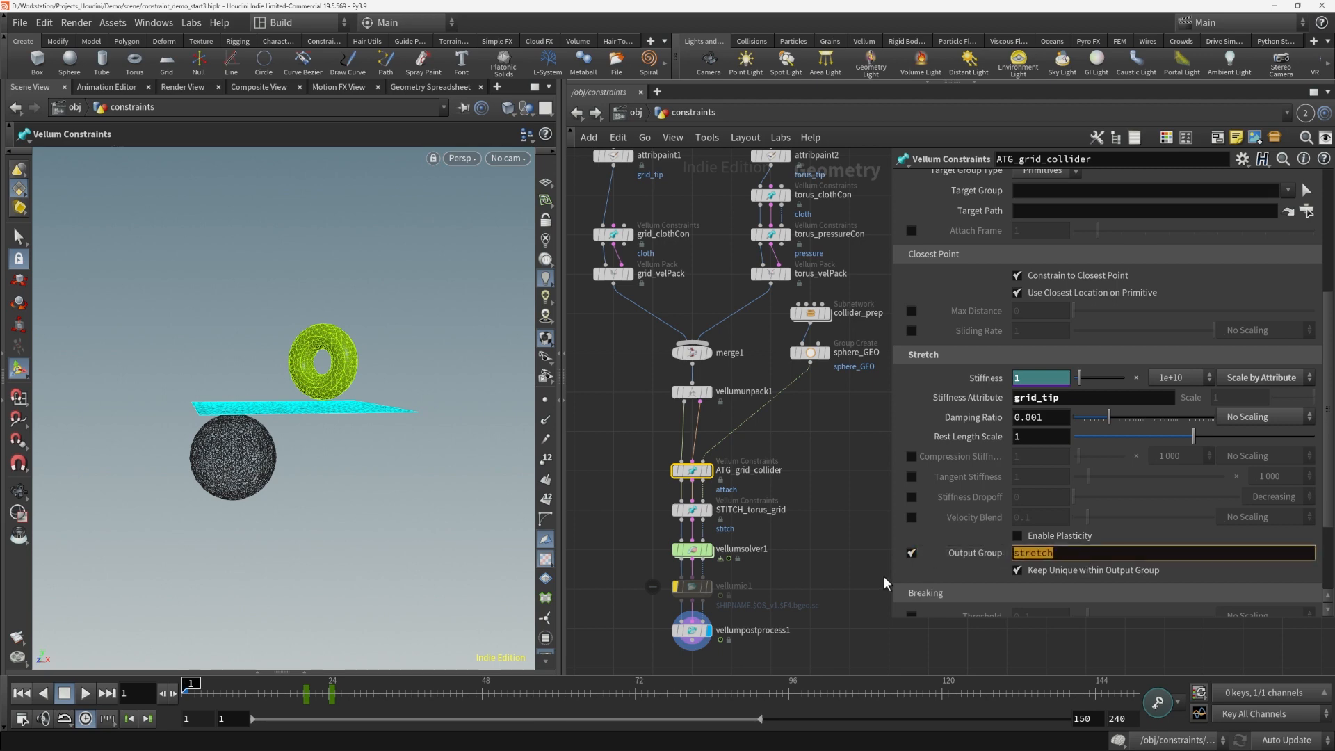
Try restricting vellumconstraintproperty1 to the group stretch and play the simulation up to frame 13
click(695, 551)
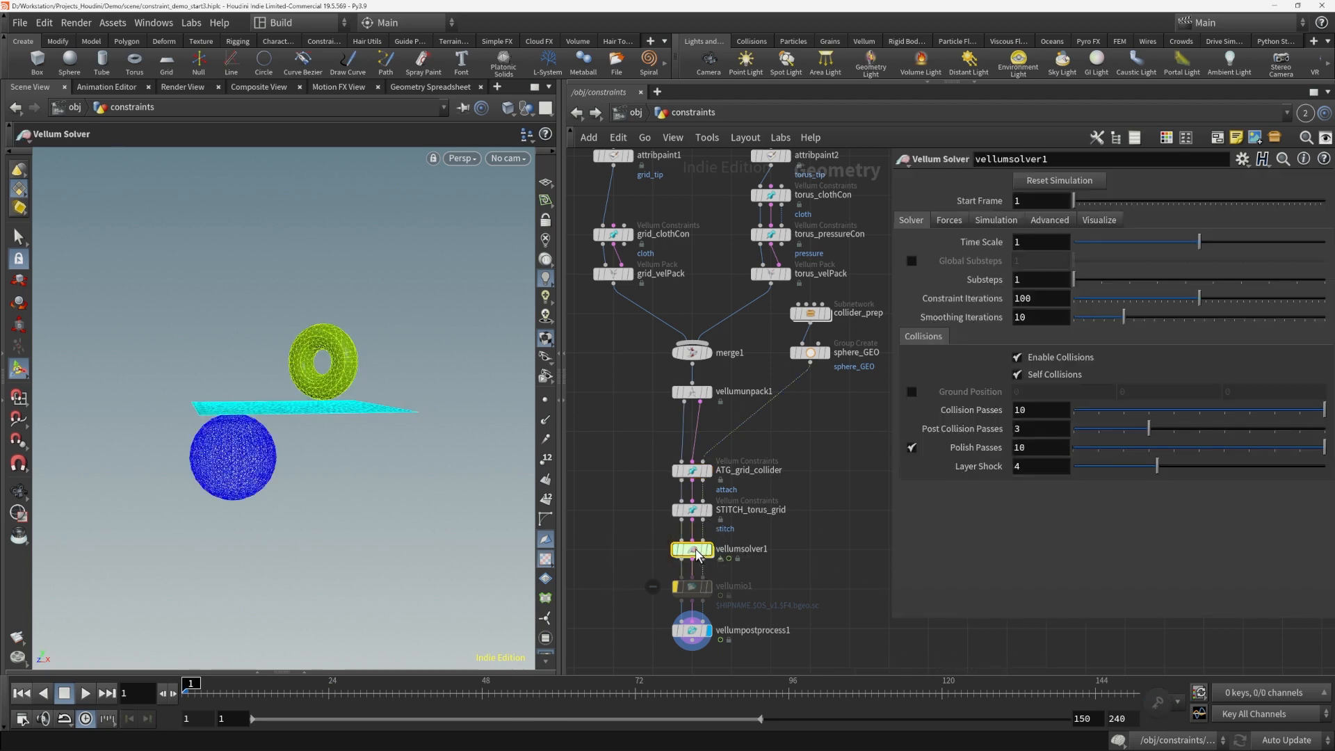
double_click(696, 551)
click(1058, 200)
key(ctrl+v)
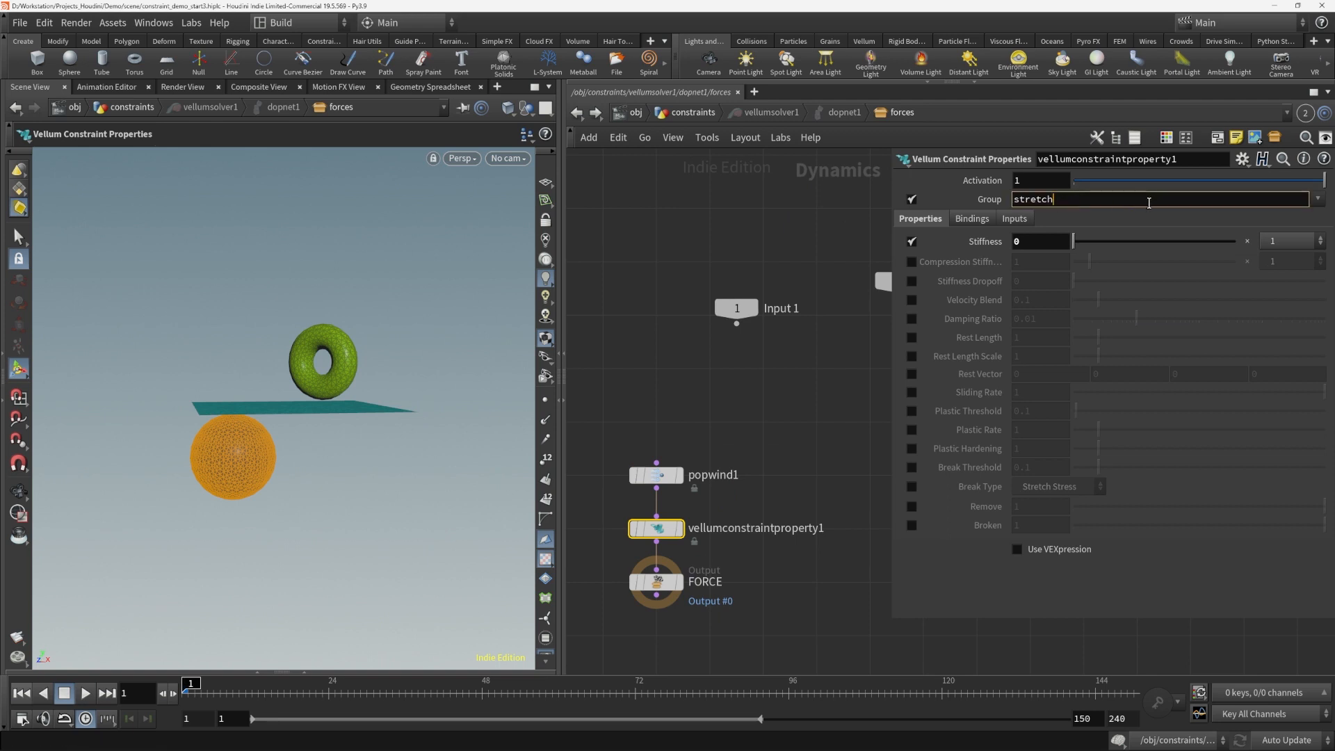
key(Return)
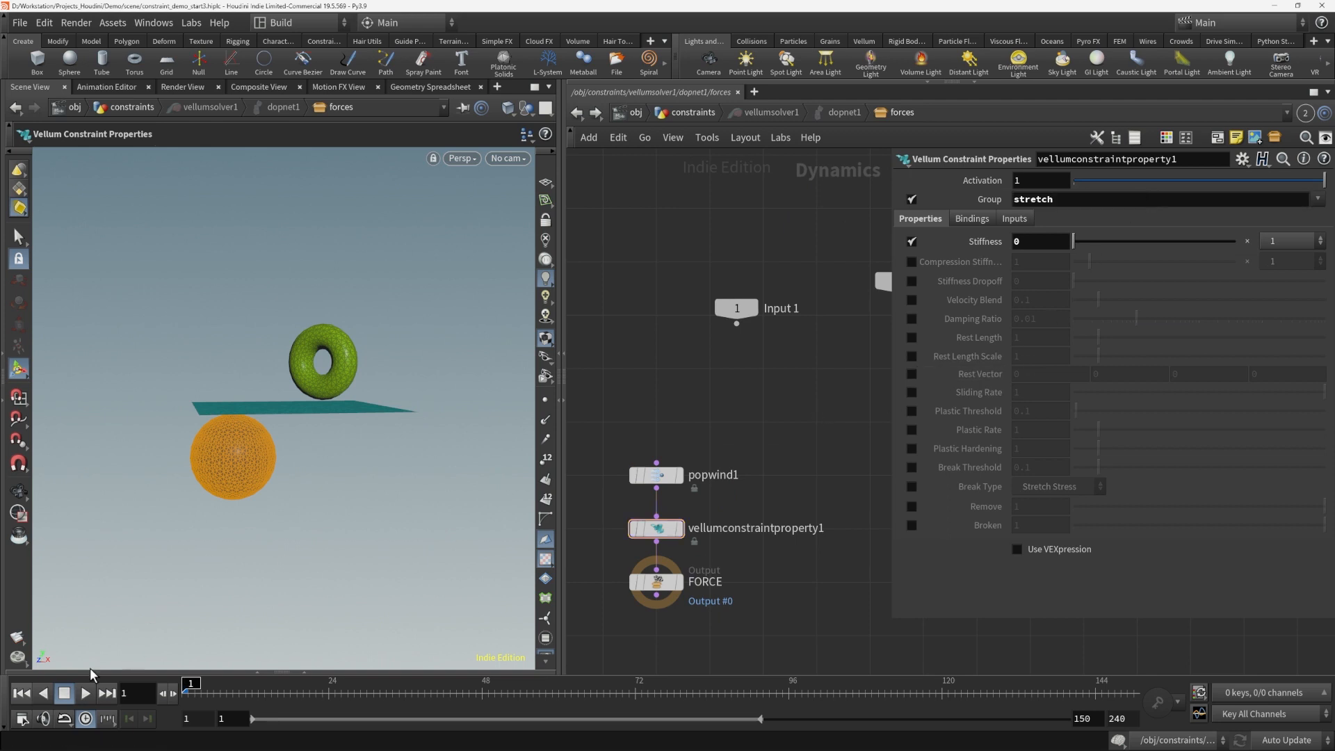
click(86, 694)
click(87, 694)
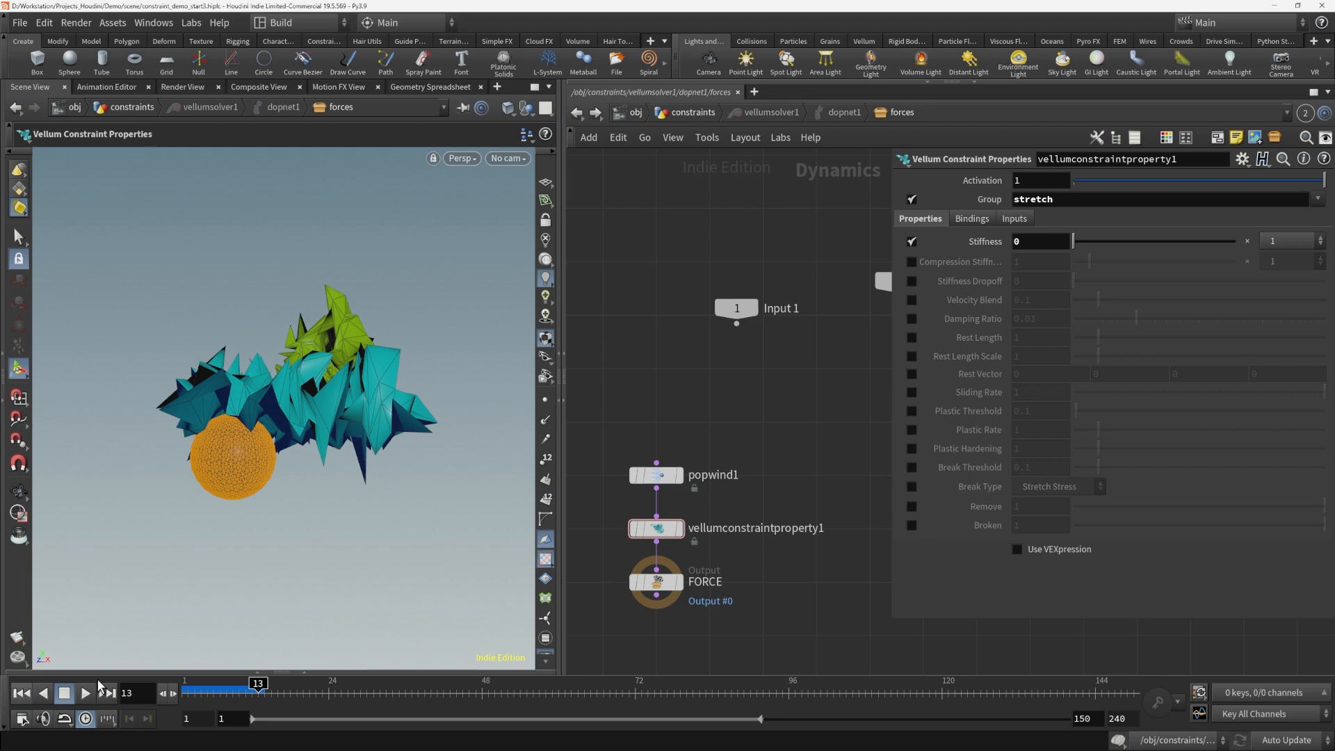
Rename the stretch Output Group of ATG_grid_collider to ATG_grid_collider_stretch
click(577, 113)
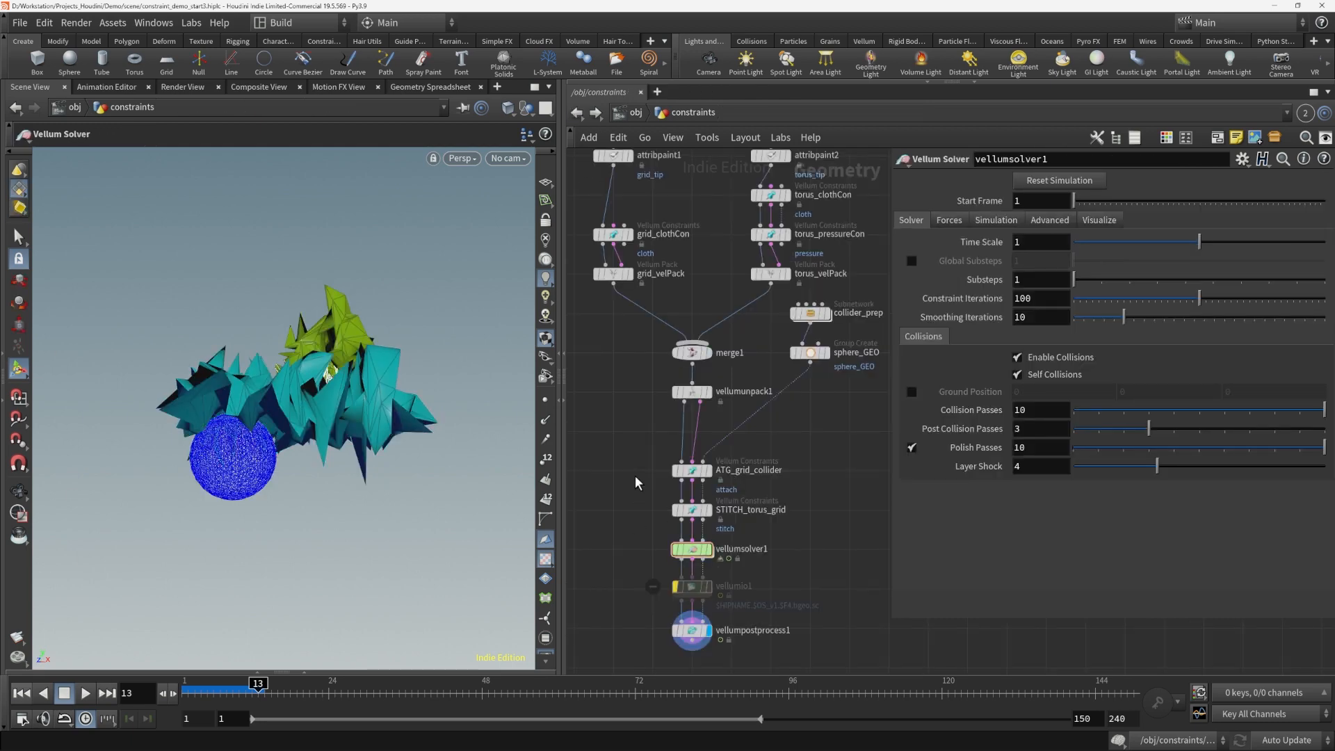
click(769, 475)
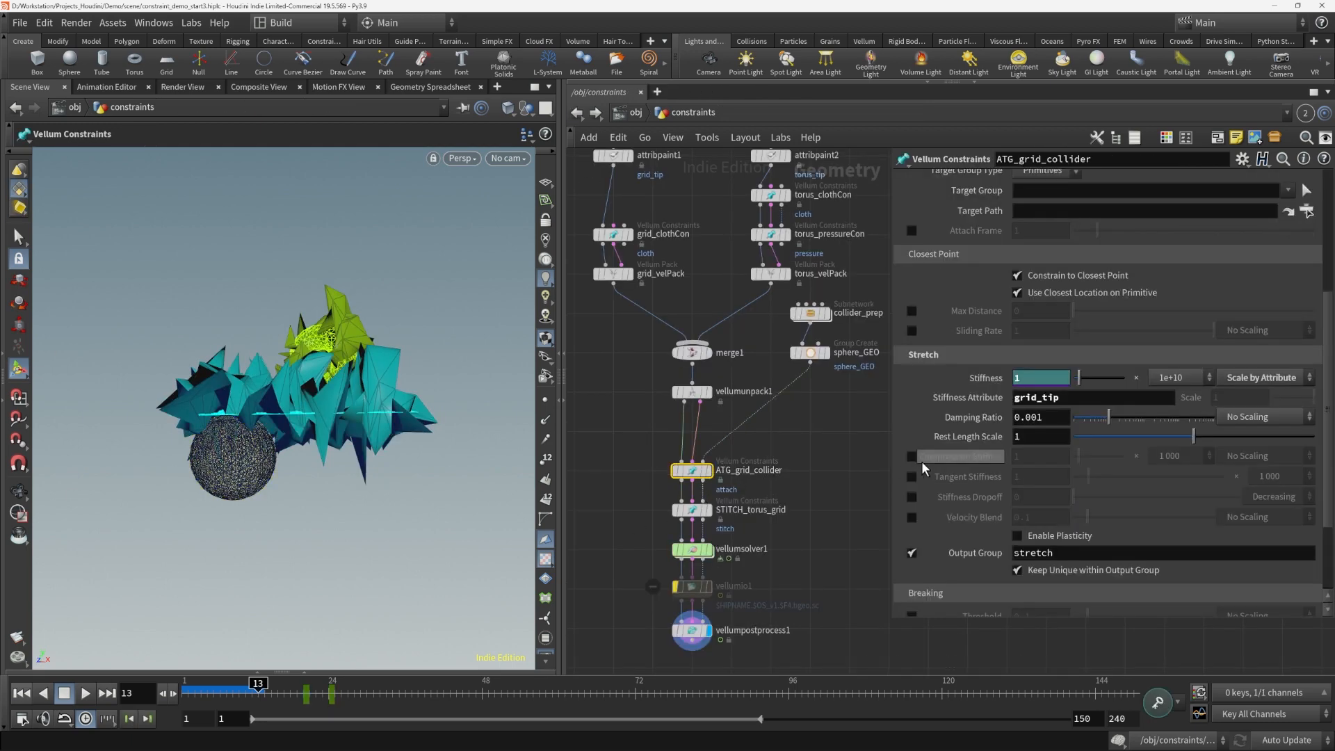
click(1020, 557)
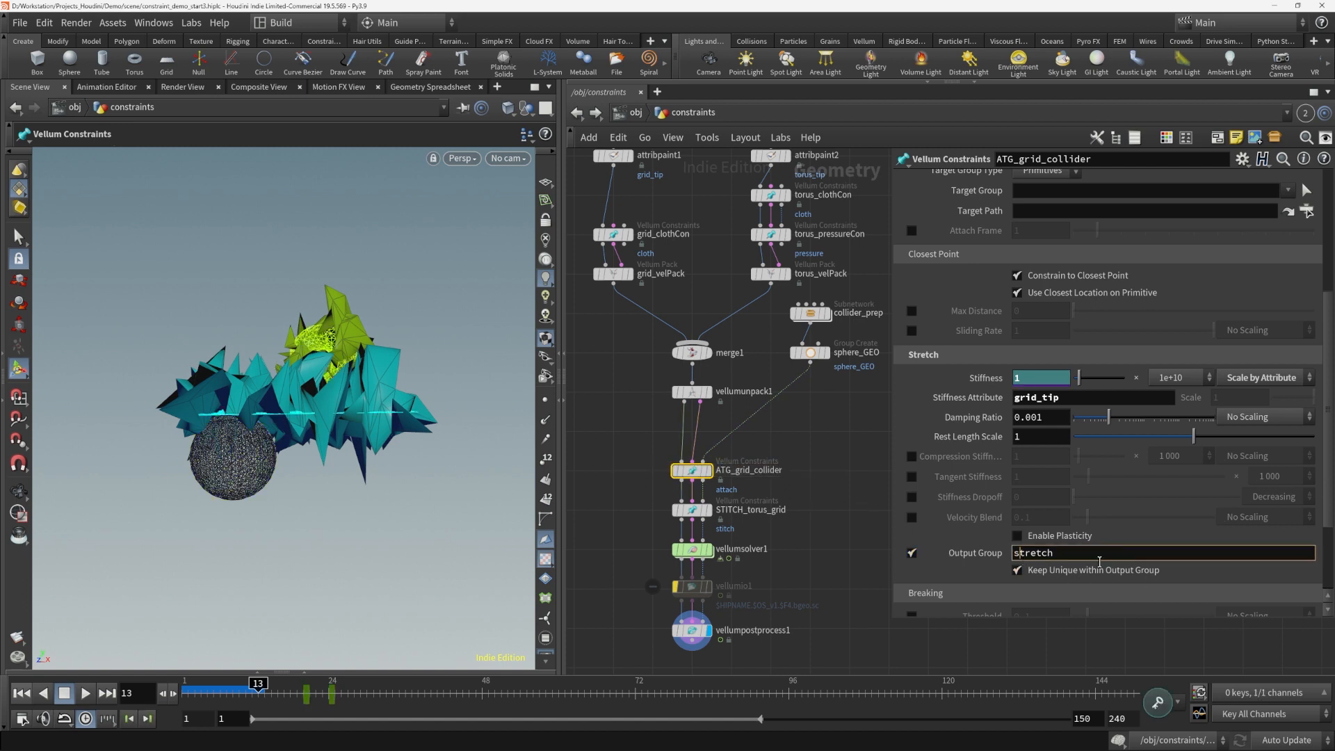
text(ATG_grid_collider_)
key(Return)
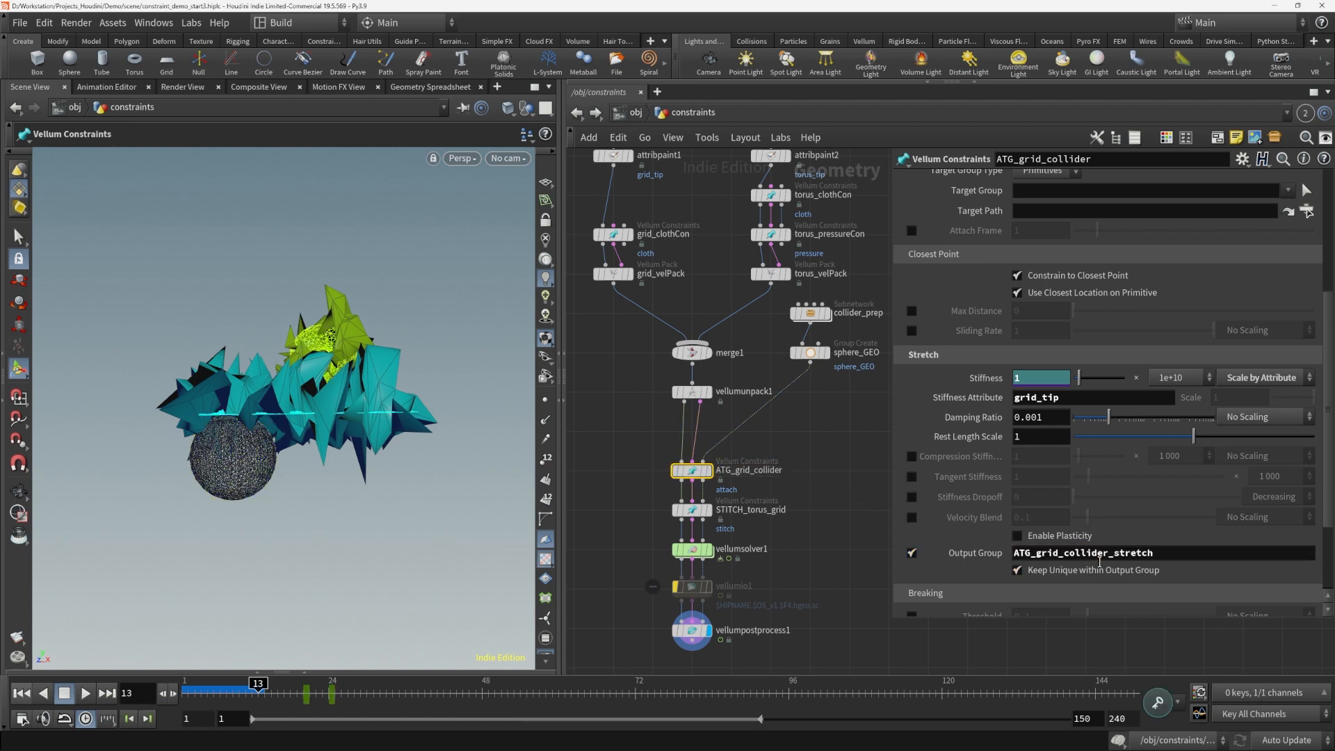
Set the Group of vellumconstraintproperty1 inside vellumsolver1 to ATG_grid_collider_stretch
double_click(692, 551)
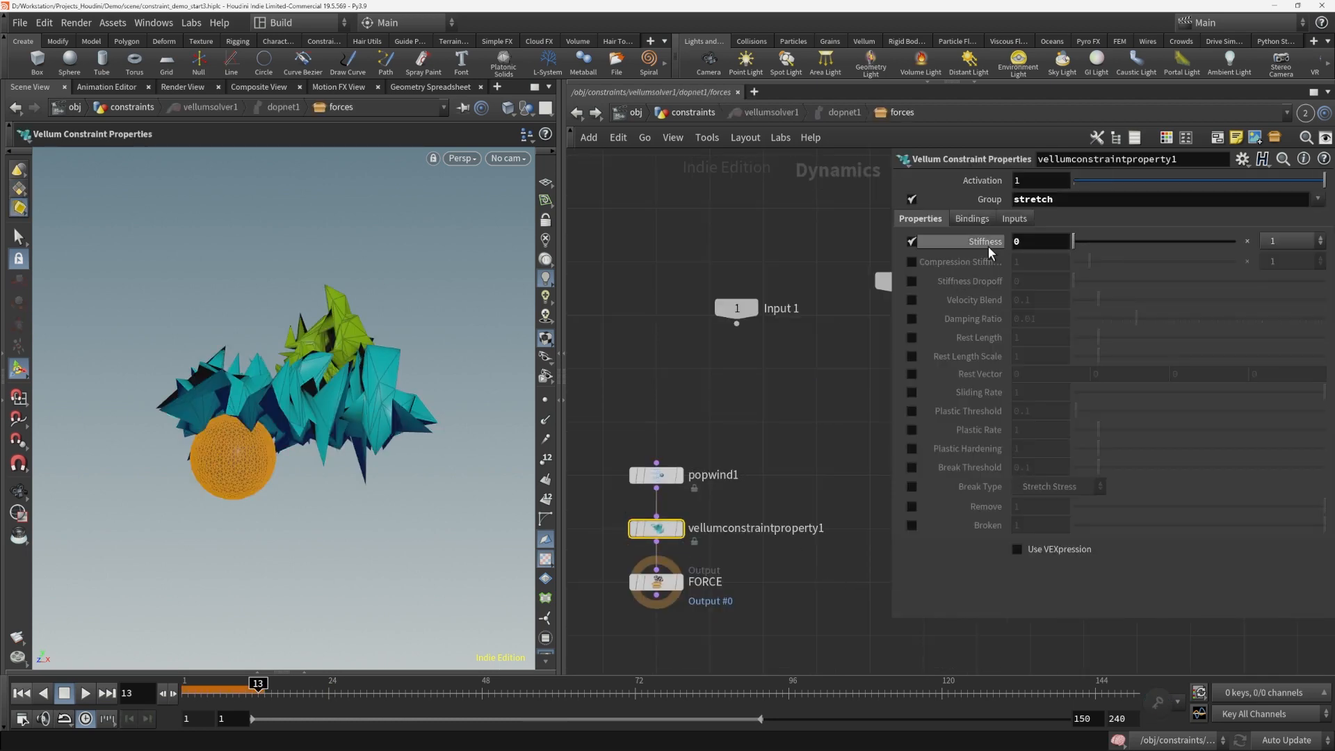
double_click(1033, 199)
text(ATG_grid_collider_stretch)
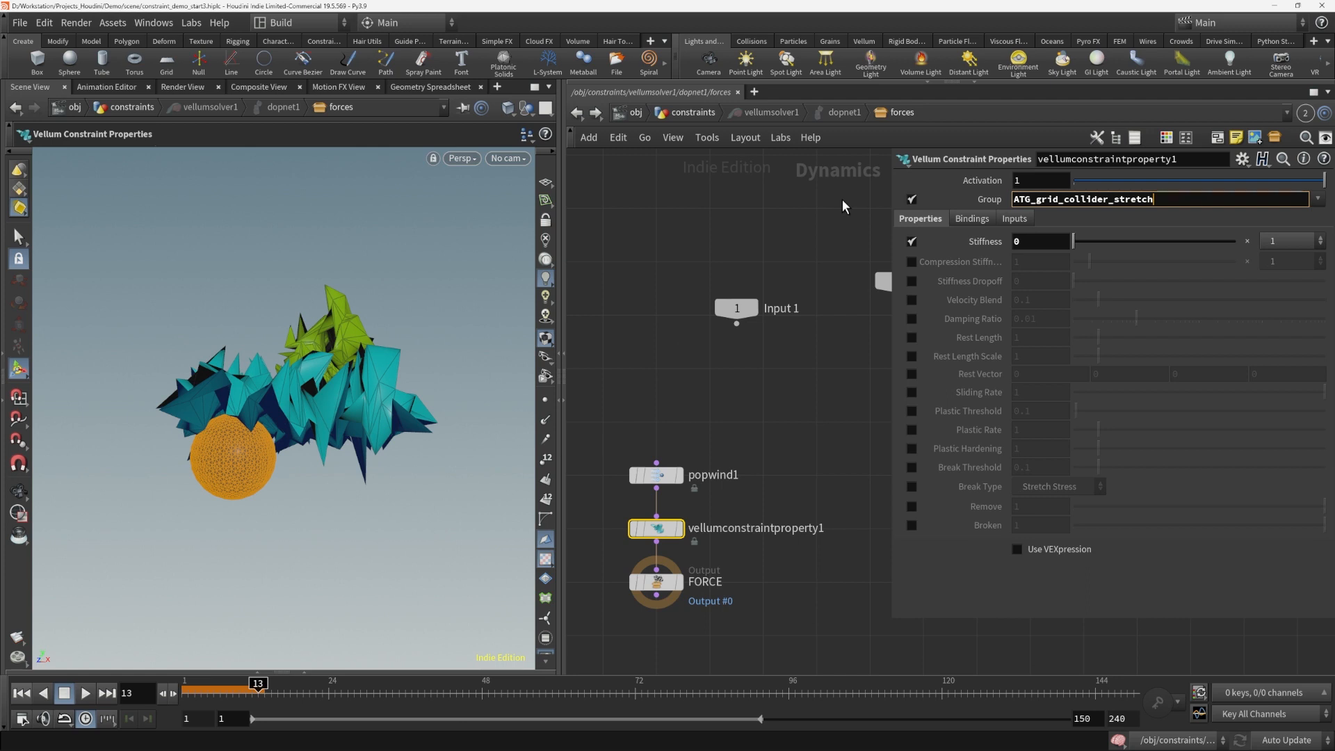
key(Return)
Play the simulation from frame 1 and stop it at frame 106, watching the grid and torus against the collider
drag(190, 687, 181, 689)
click(83, 696)
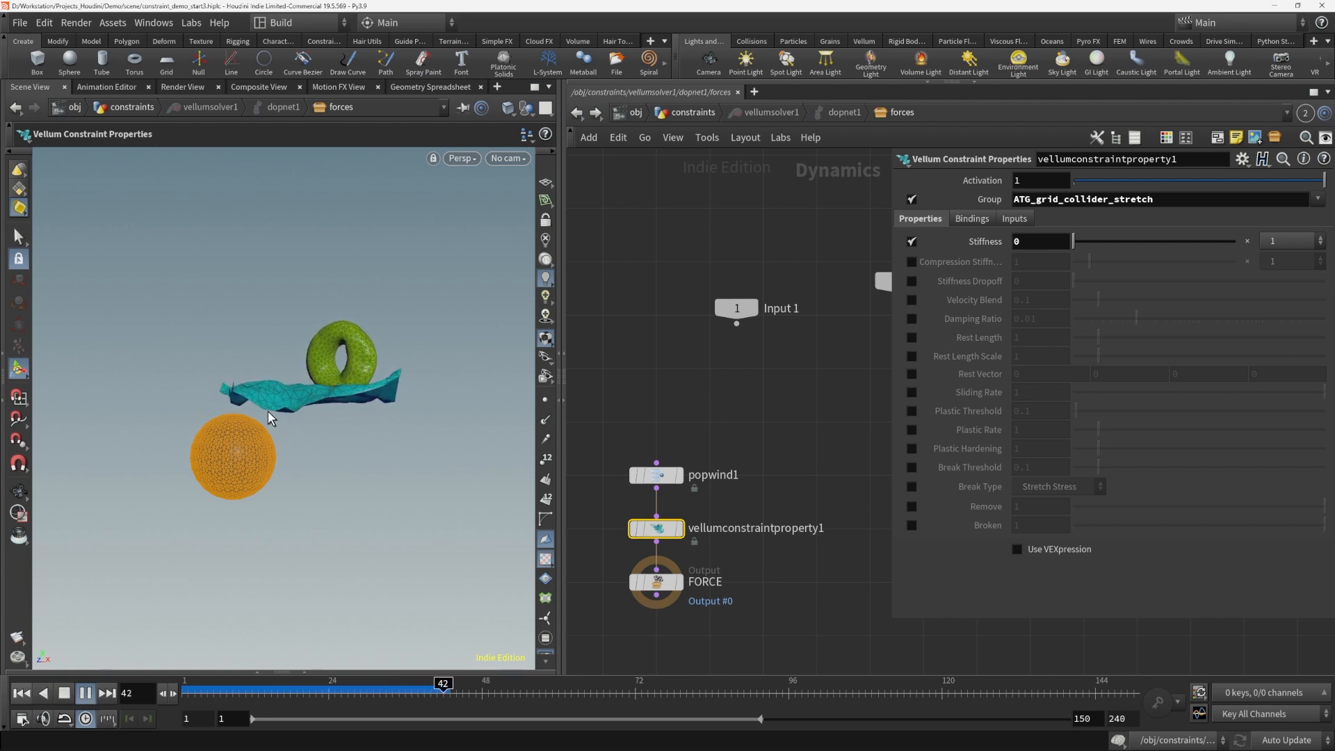
alt+drag(290, 450, 279, 464)
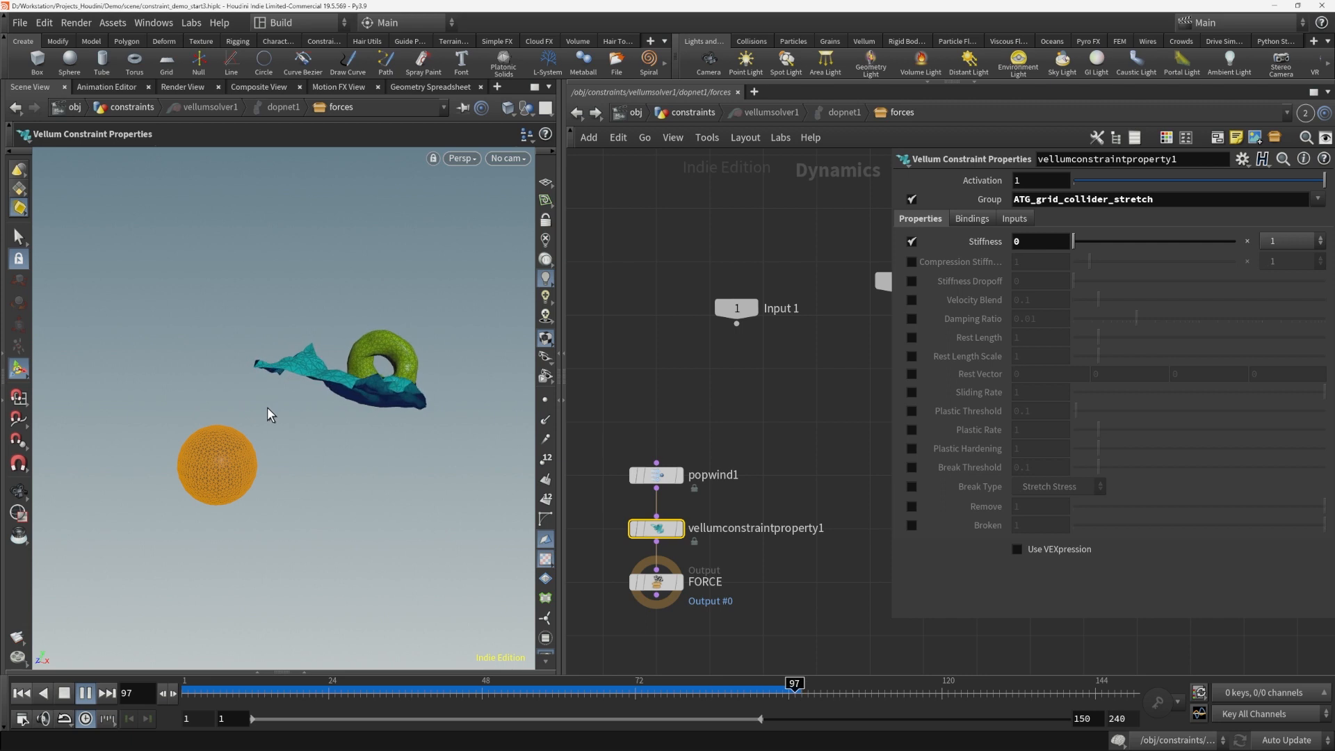
click(64, 693)
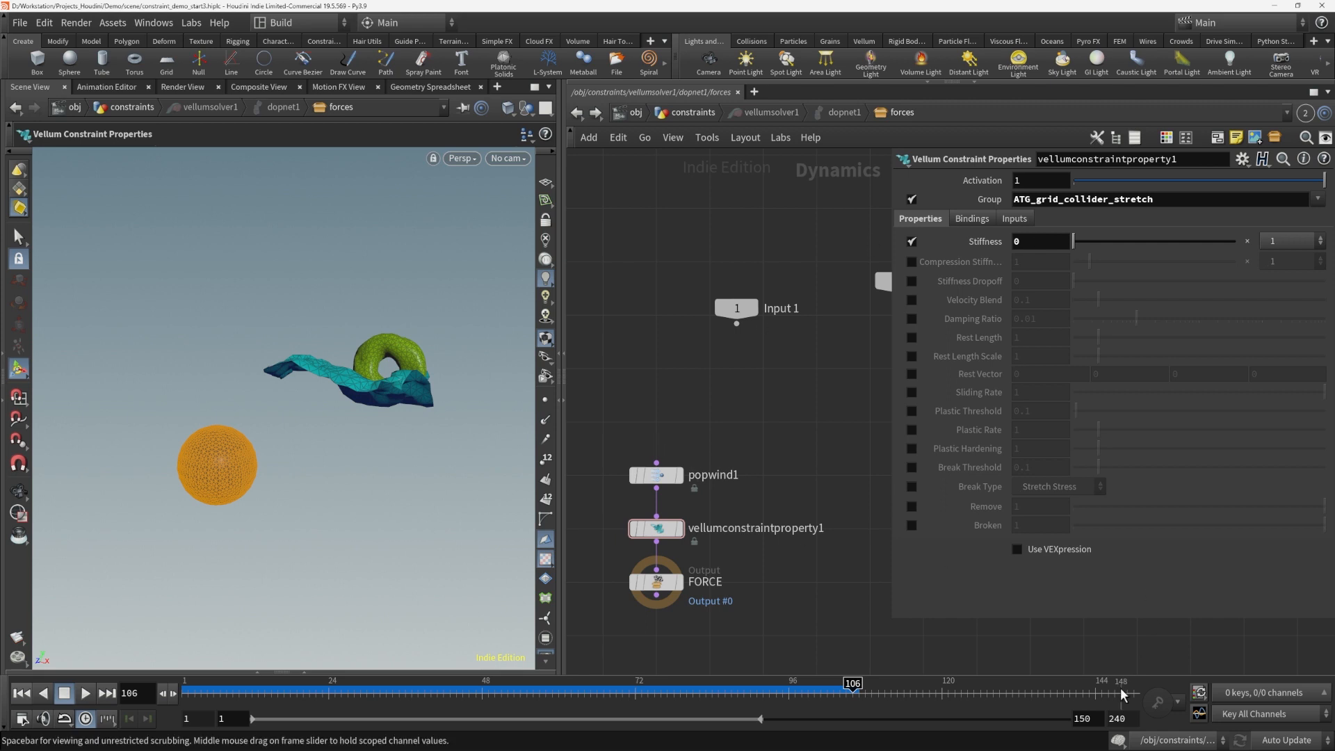
Disable simulations, go to frame 20, and keyframe the vellumconstraintproperty1 Stiffness at 1
click(1119, 741)
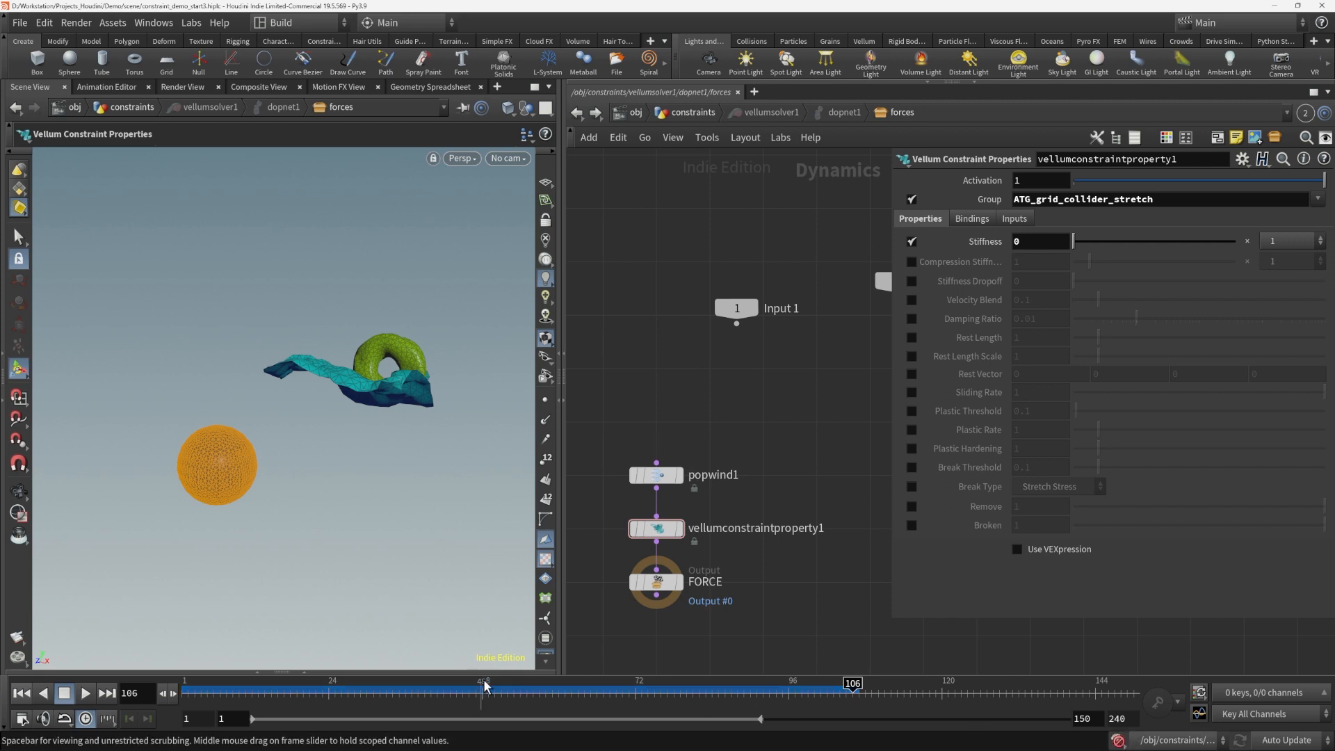
click(154, 694)
text(20)
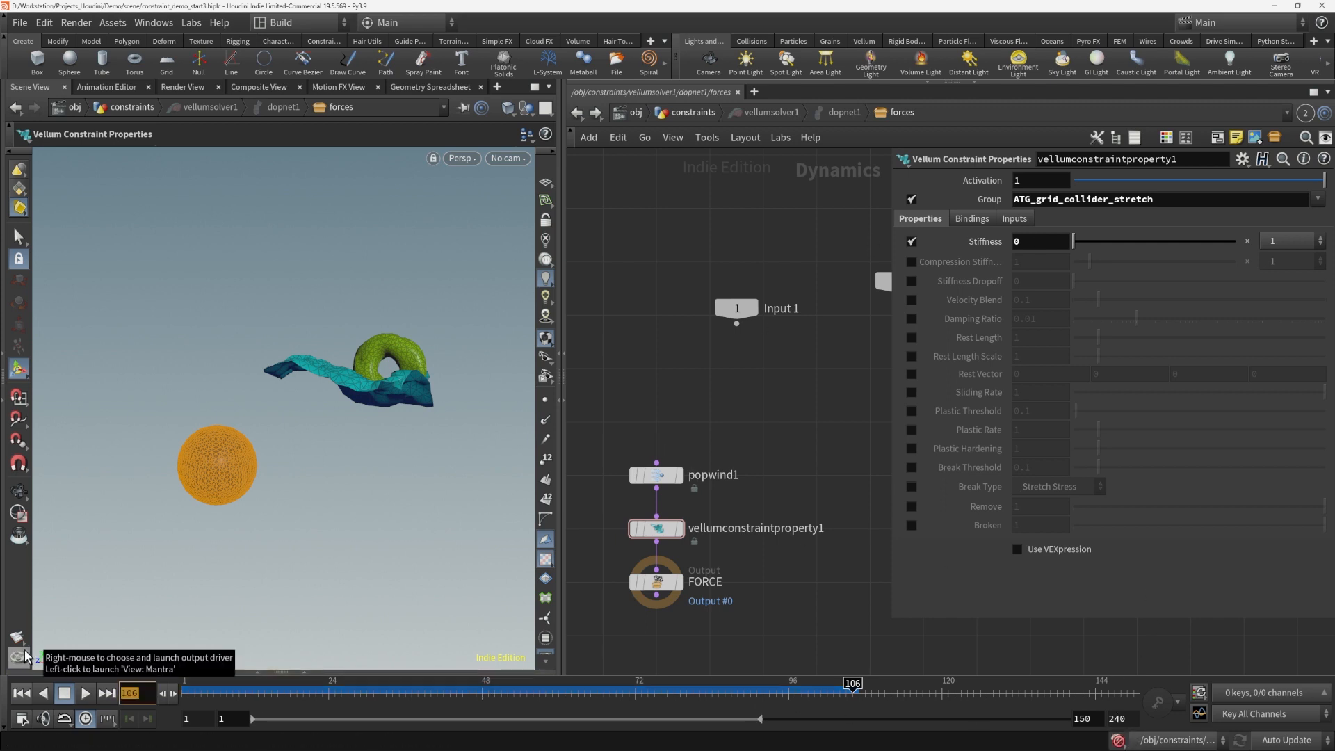
key(Return)
drag(1035, 241, 872, 228)
text(1)
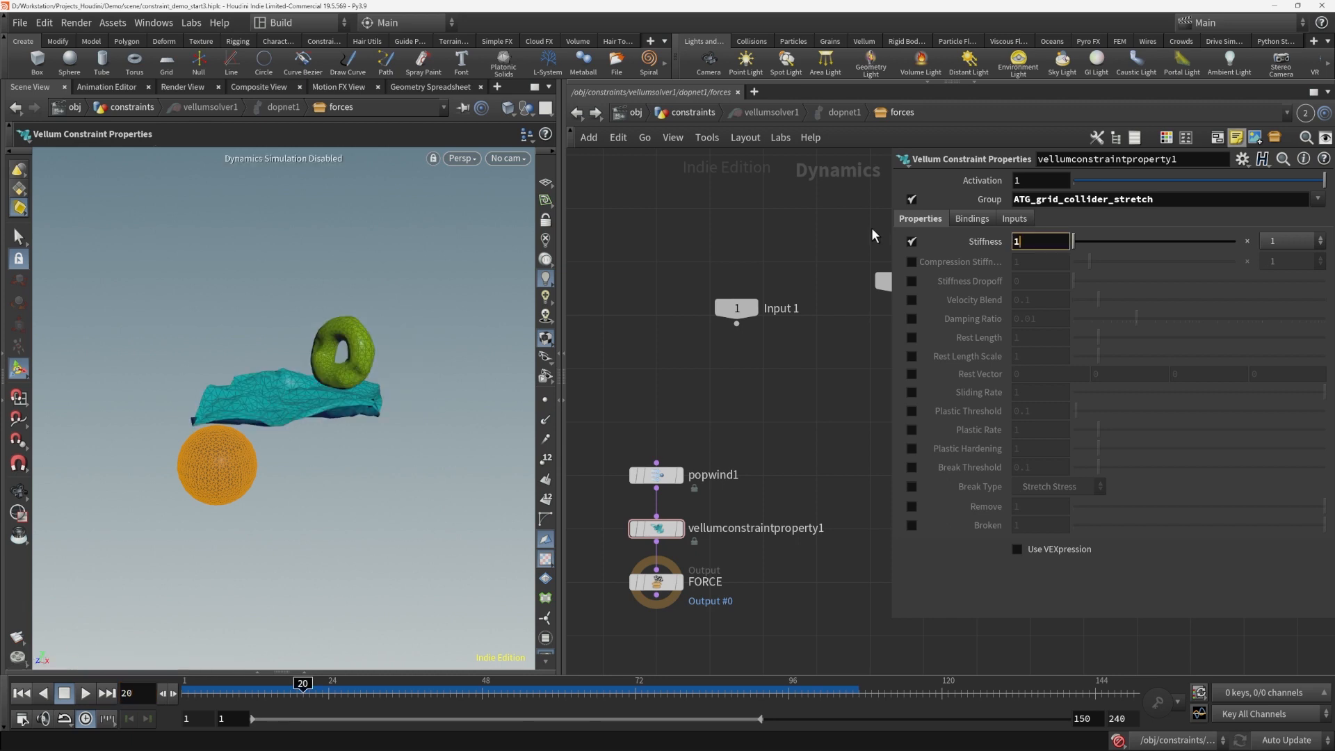
key(Return)
alt+click(1038, 243)
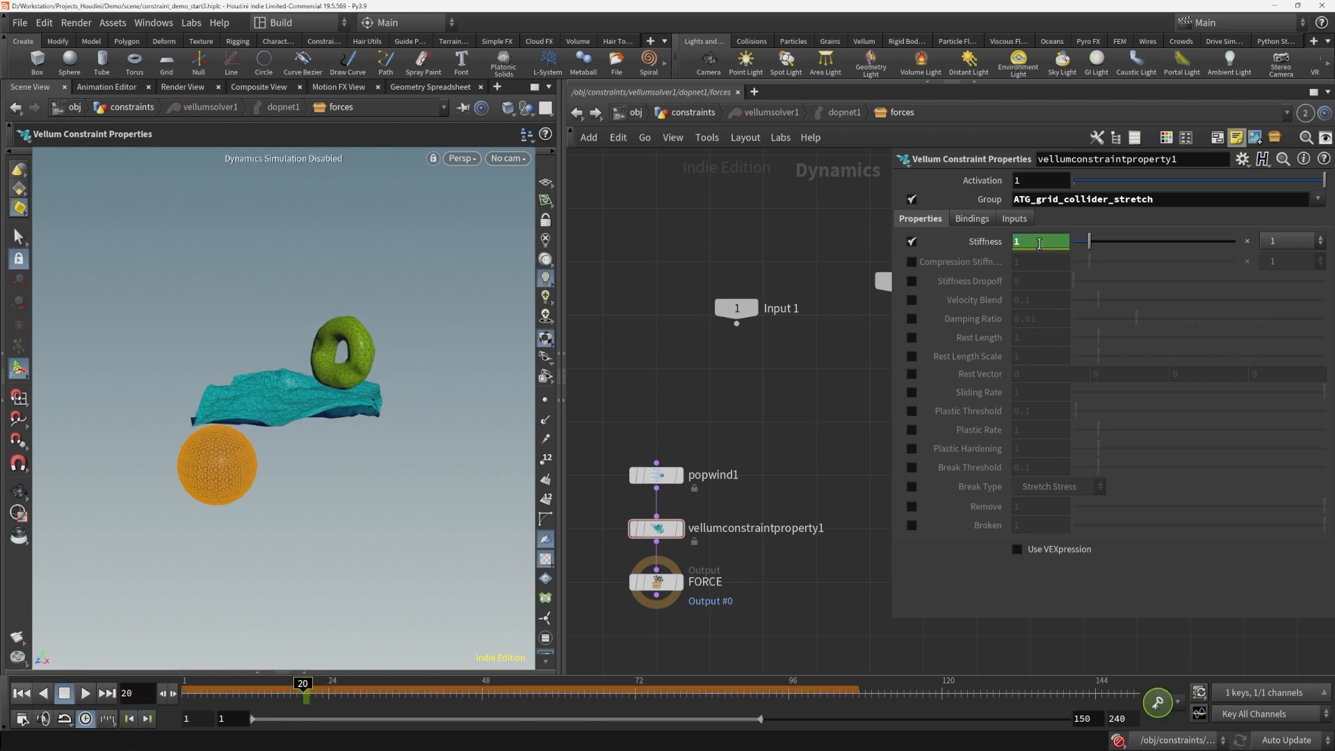
Go to frame 24 and keyframe the vellumconstraintproperty1 Stiffness at 0
click(146, 685)
text(4)
key(Return)
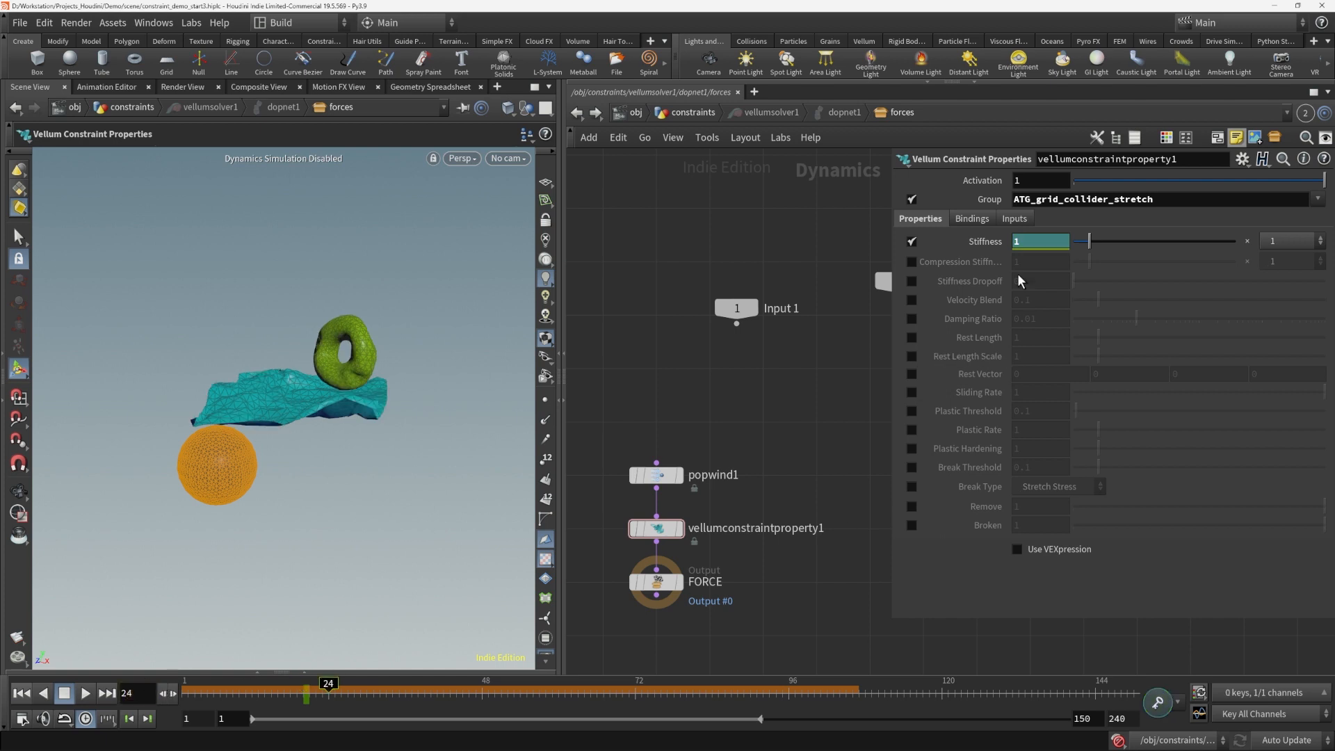
text(0)
key(Return)
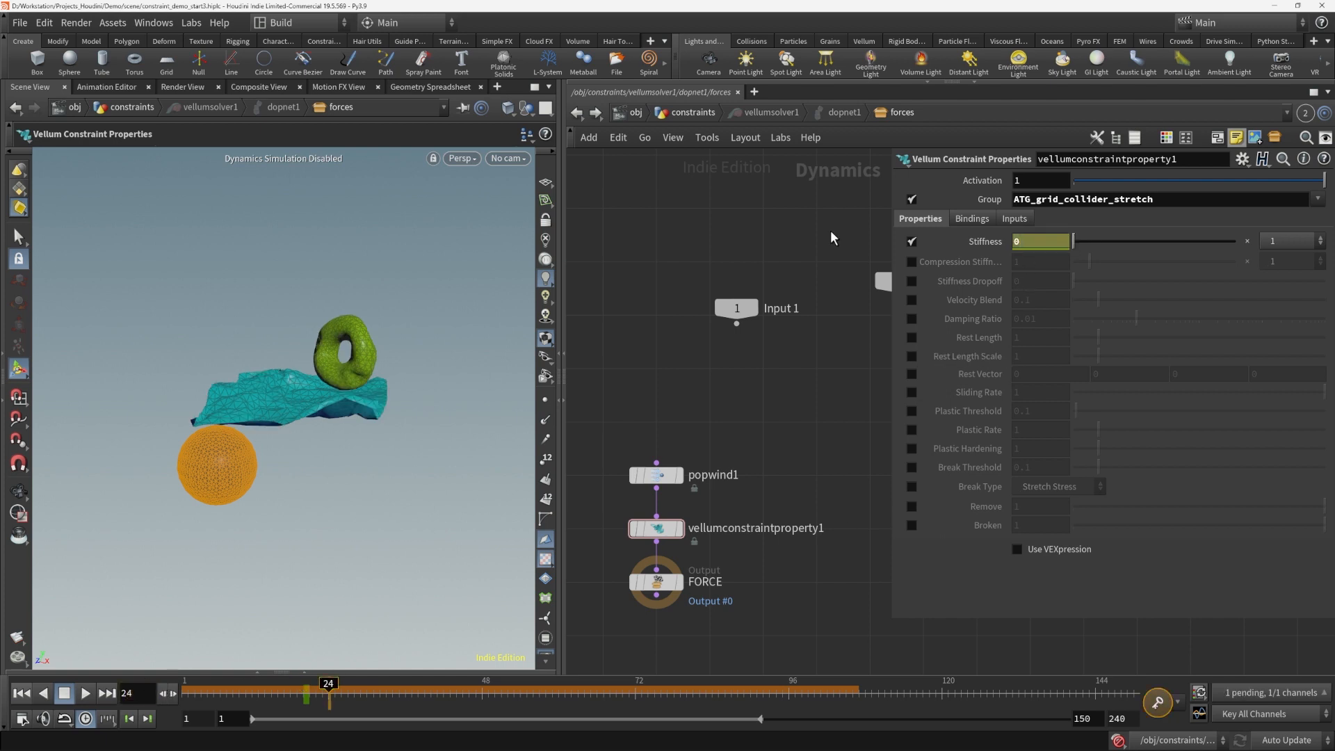
alt+click(1039, 241)
Set the playback range to end at frame 48, return to frame 1, and re-enable simulations
click(1090, 719)
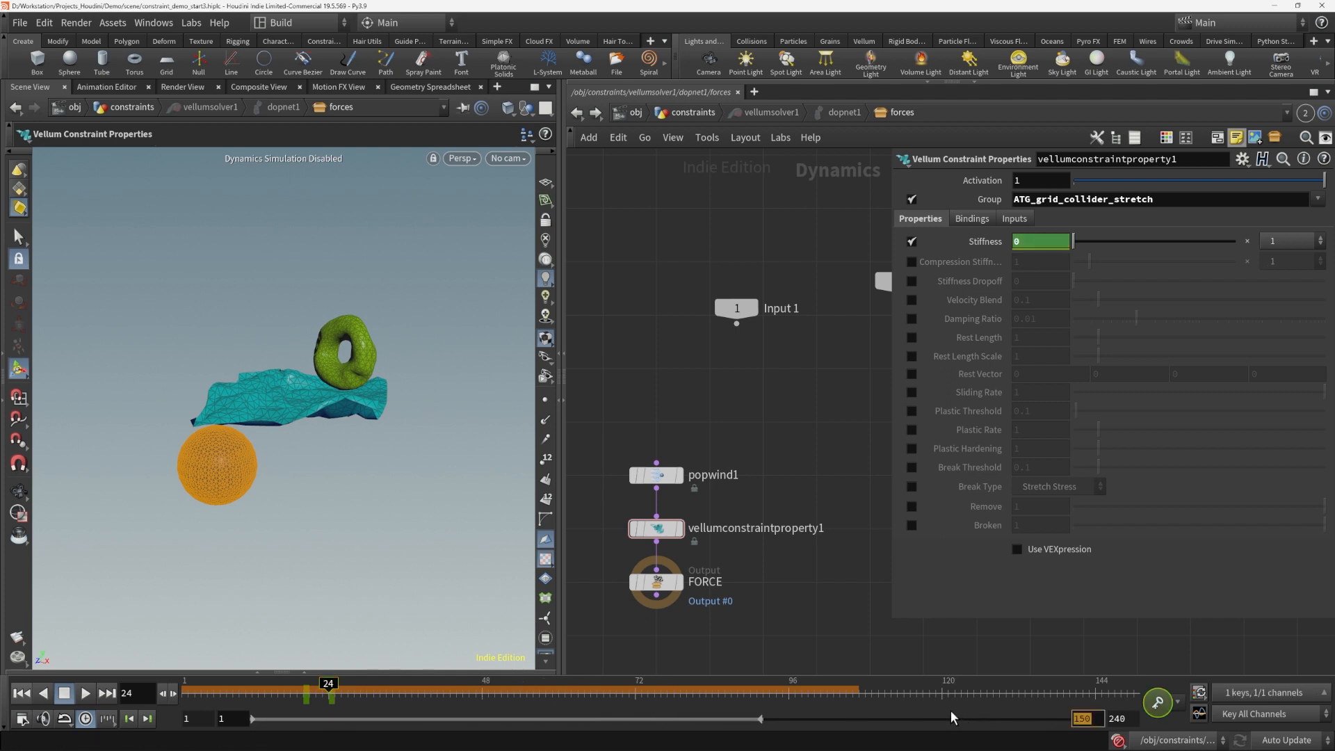
text(48)
key(Return)
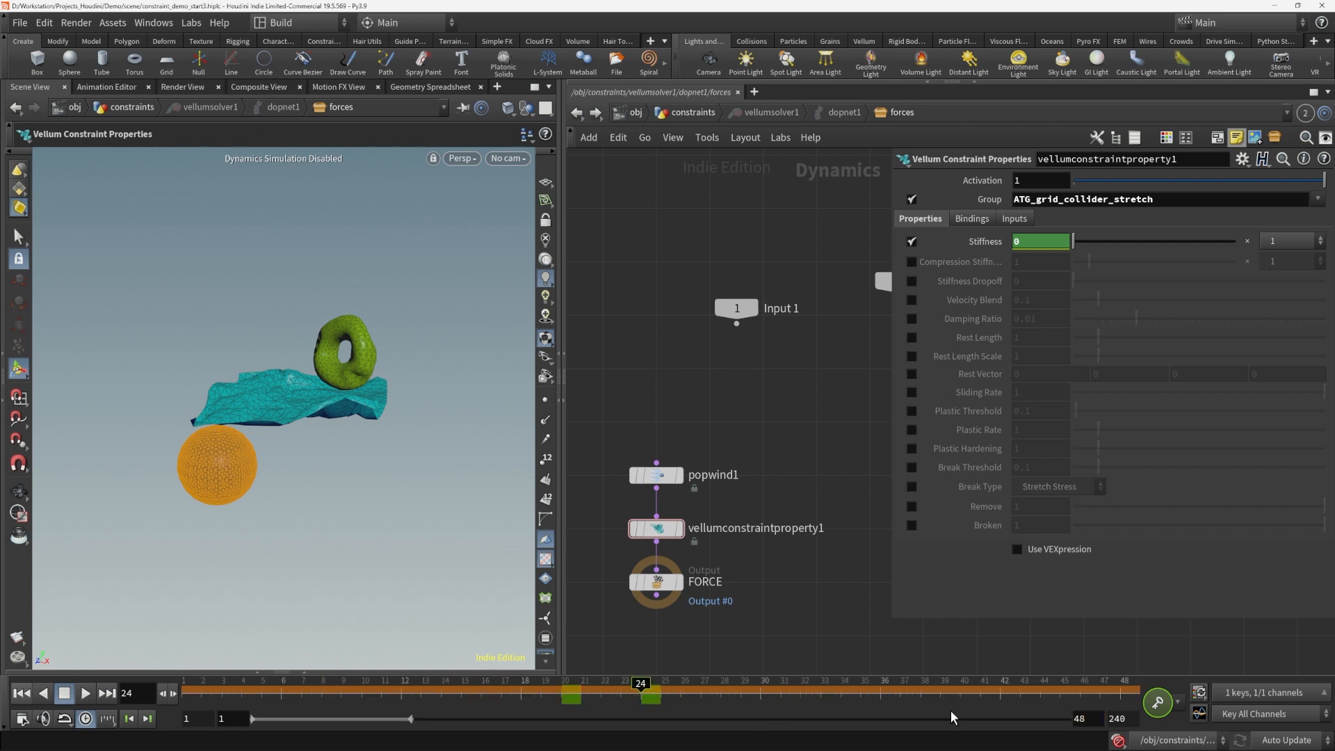
click(27, 693)
click(1117, 740)
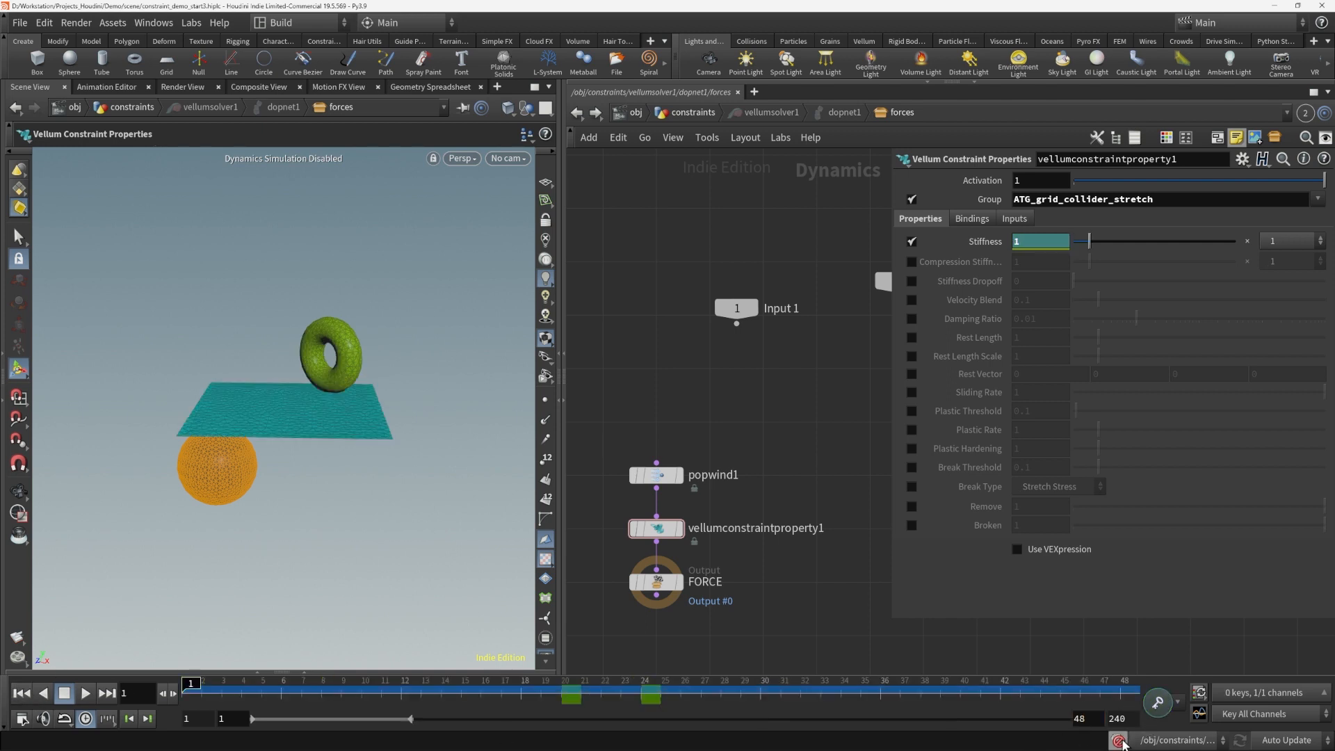
Play the simulation from frame 1, and scrub from frame 12 to 48 to check how the grid releases from the sphere
click(85, 694)
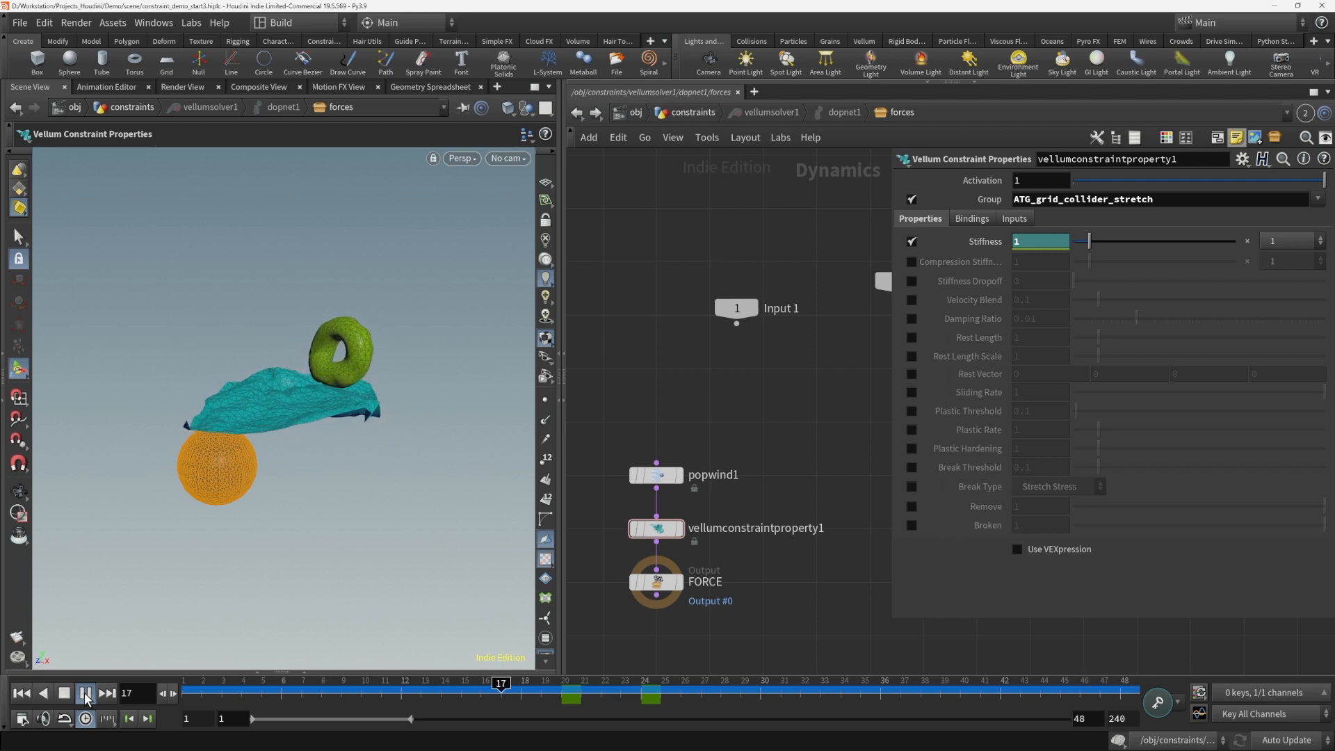
key(Escape)
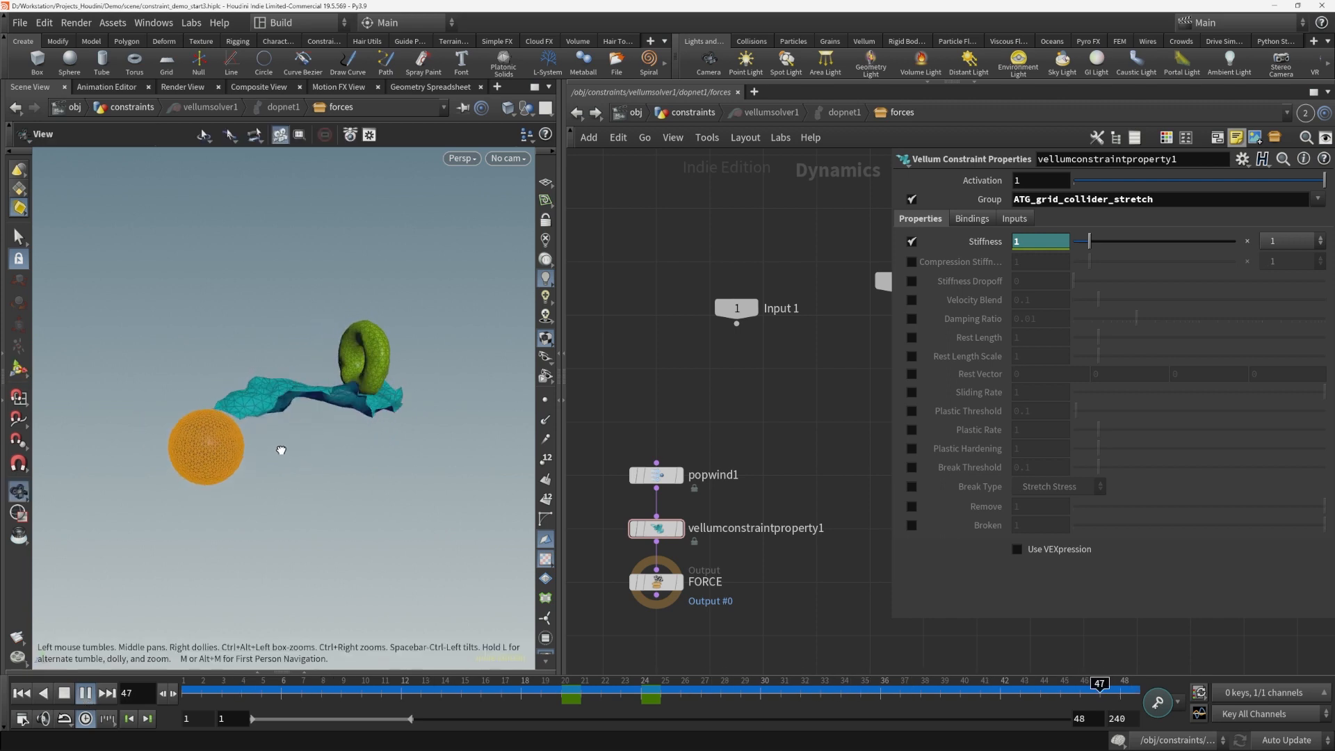
key(Return)
click(403, 694)
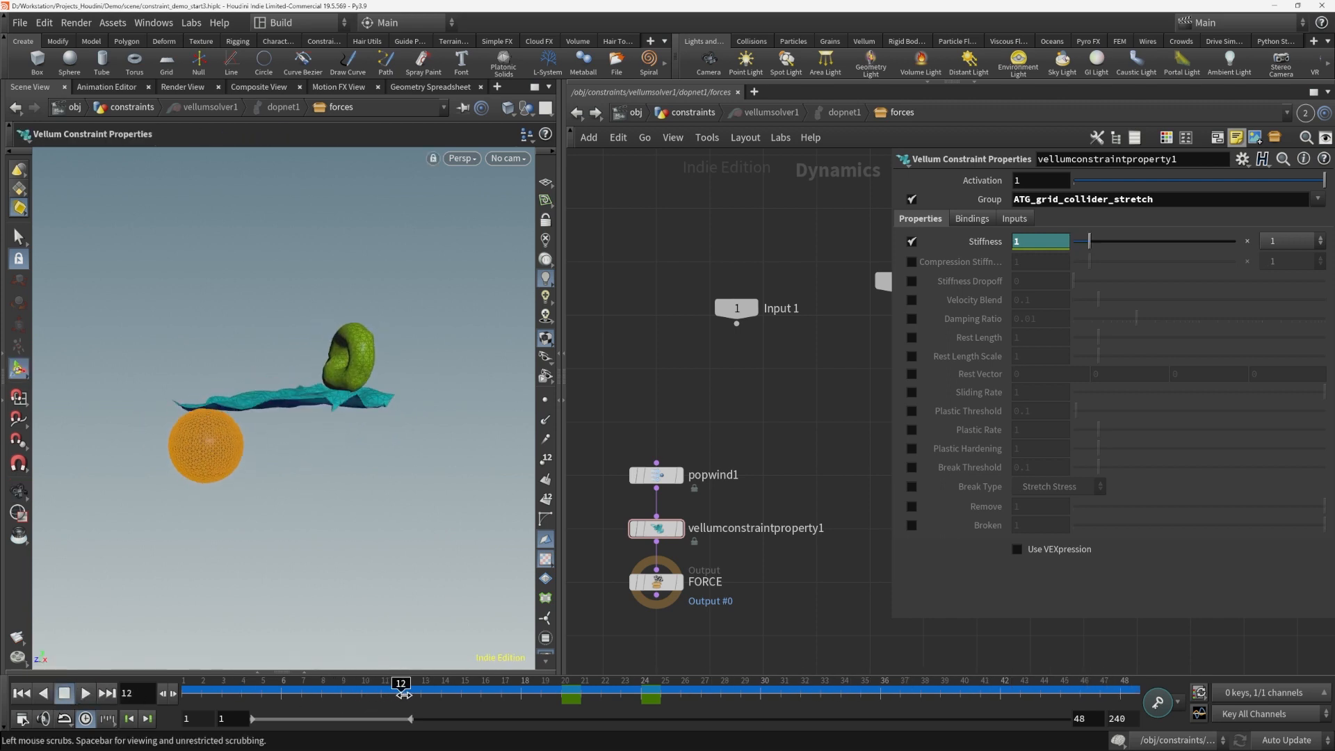
drag(403, 694, 1121, 685)
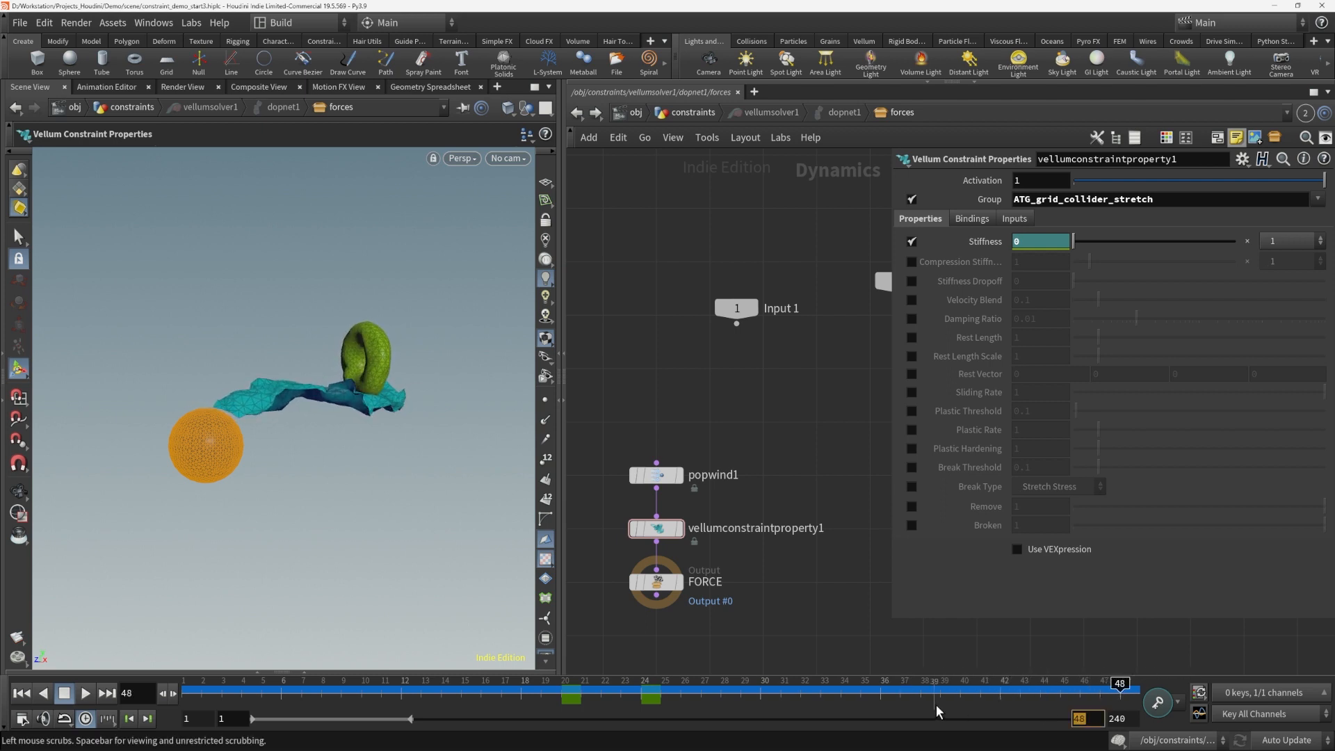
Extend the playback range to frame 72, play the simulation through frame 64, and scrub back to frame 7
text(72)
key(Return)
click(86, 693)
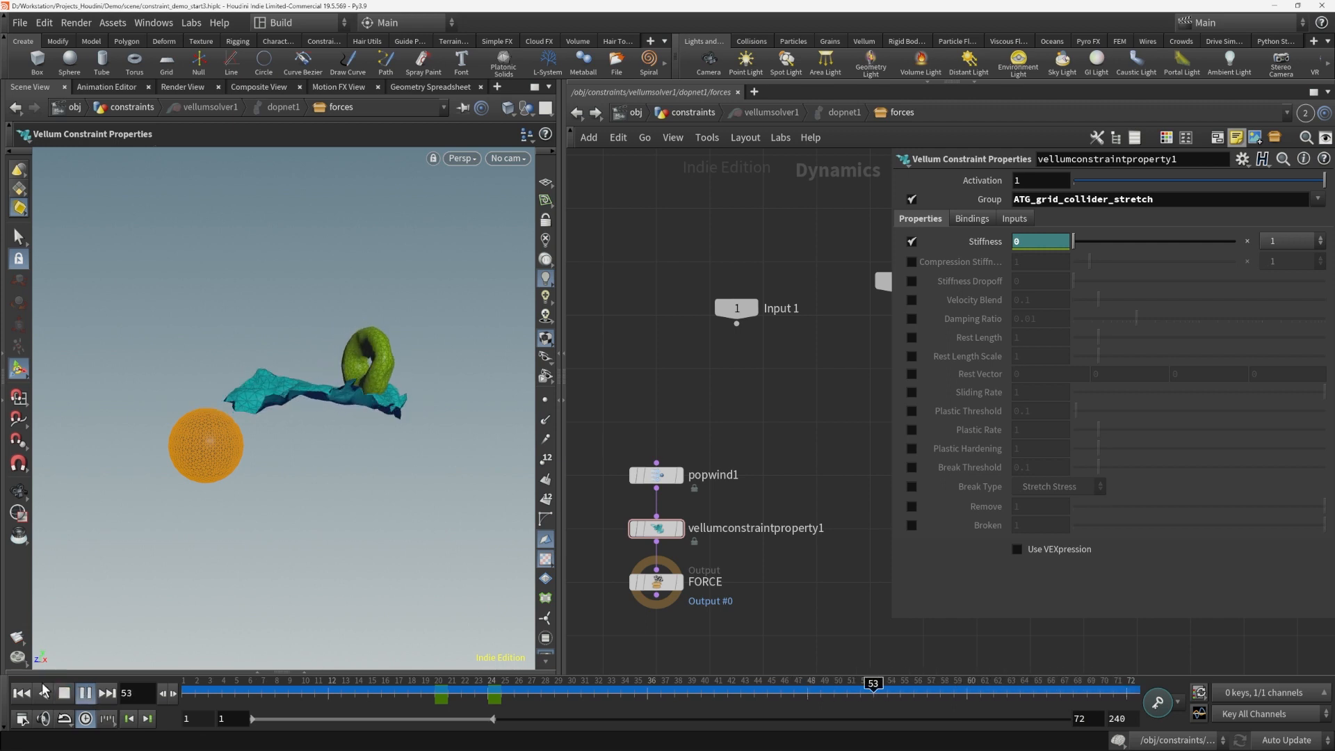
key(Escape)
alt+drag(213, 525, 244, 545)
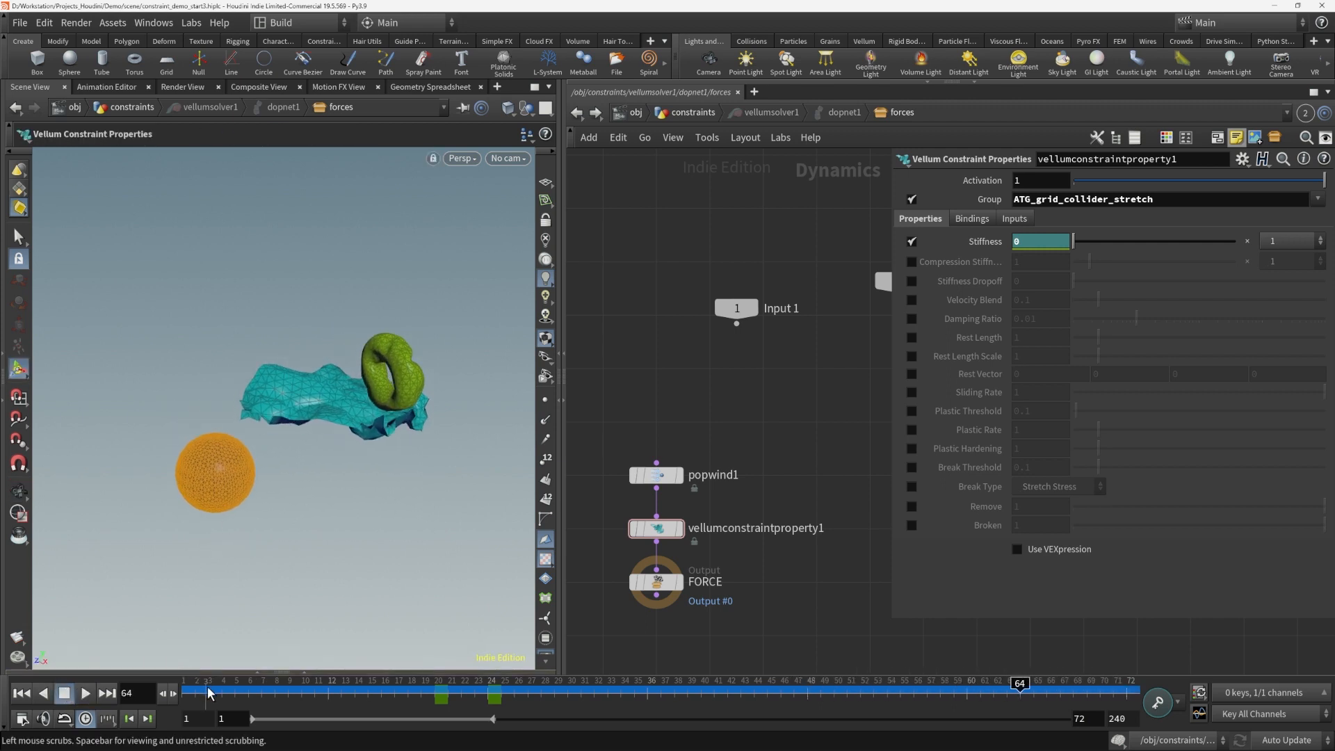
drag(207, 688, 261, 683)
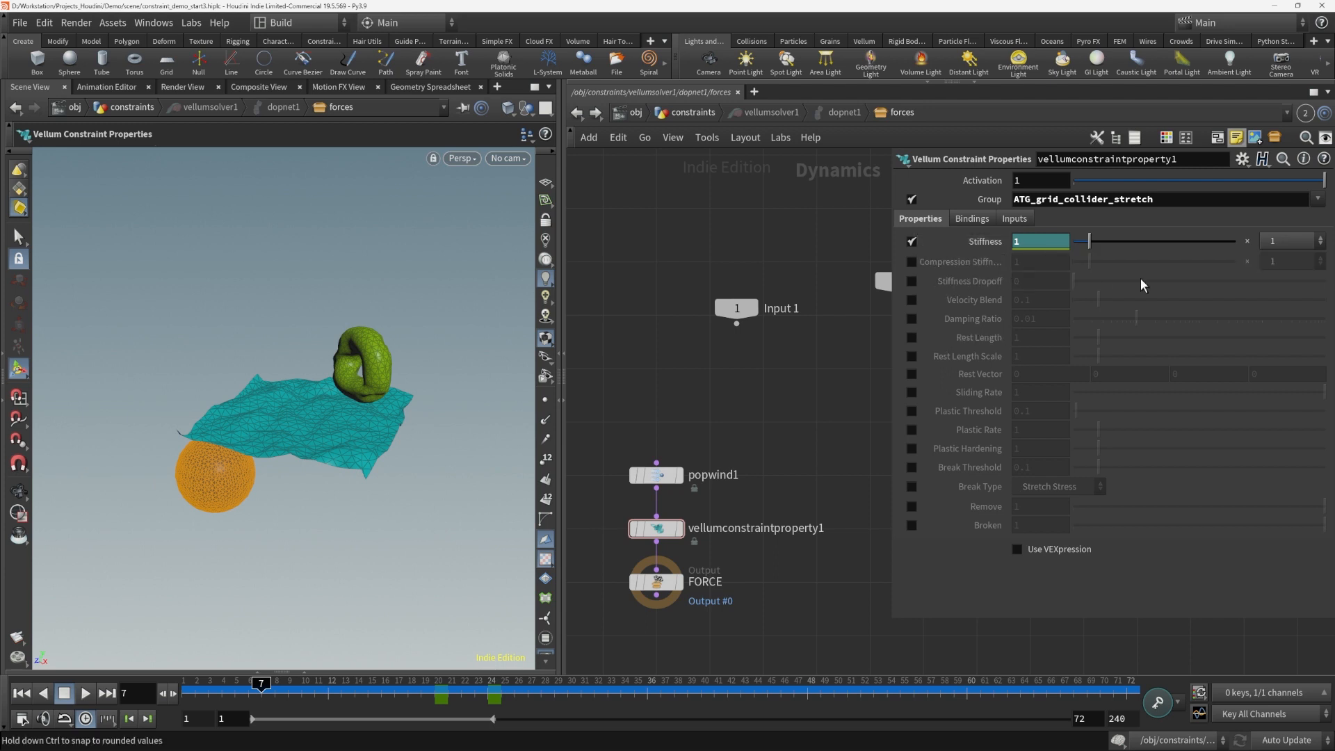
Go back to the constraints network and, at frame 1, check the stretch stiffness and its multiplier on ATG_grid_collider
click(578, 113)
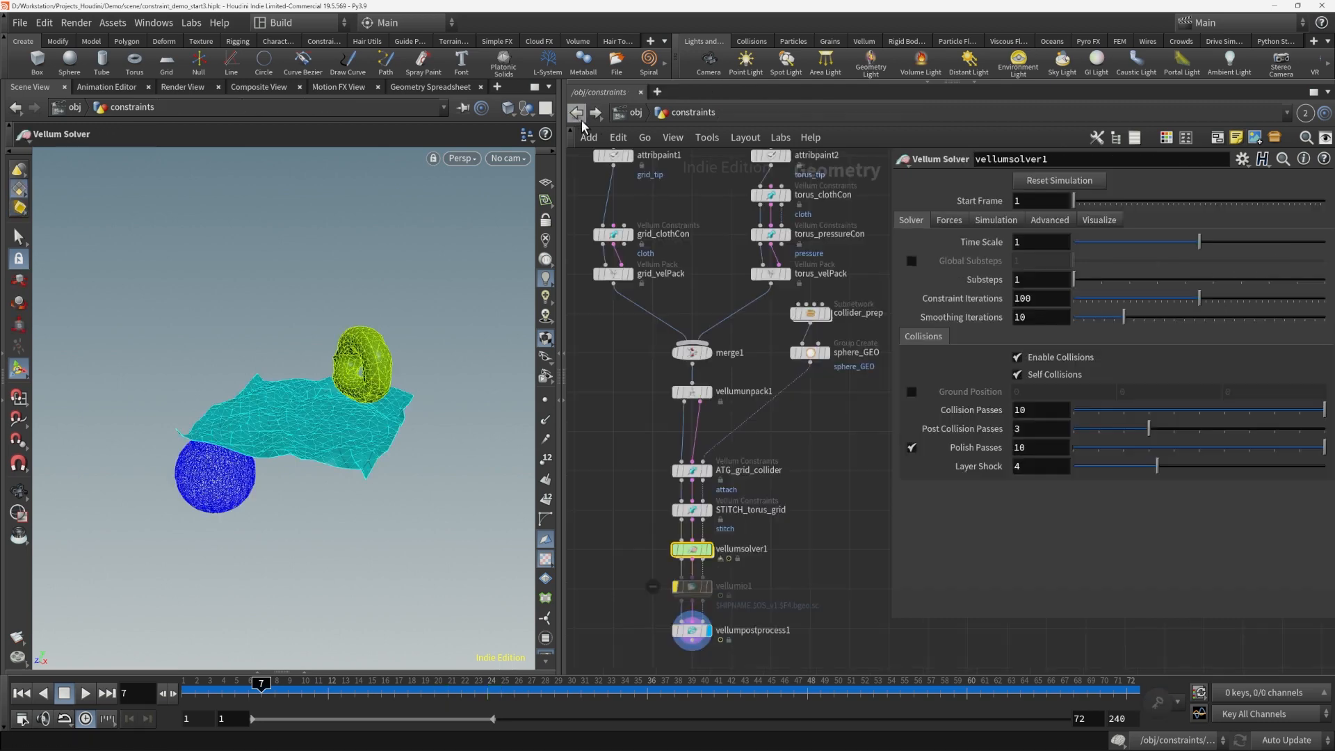
scroll(632, 492, up, 3)
click(699, 431)
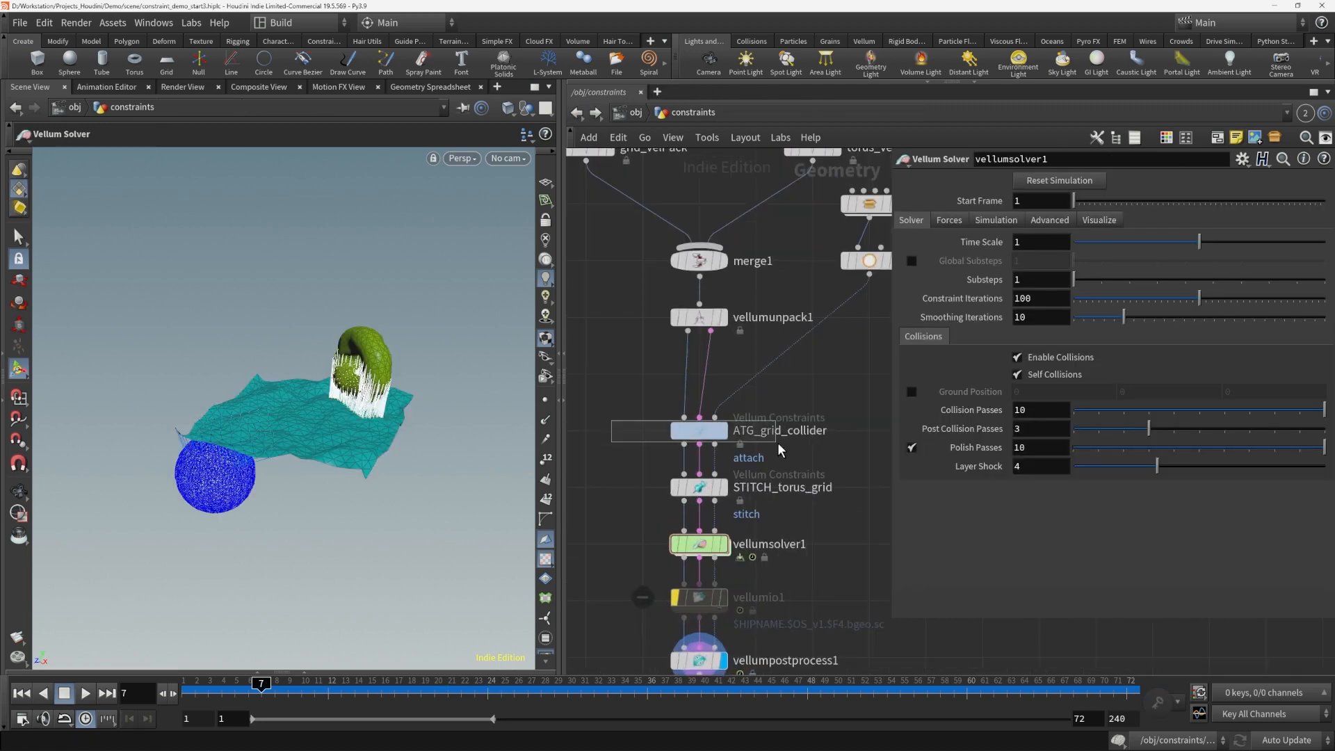
key(ctrl+Up)
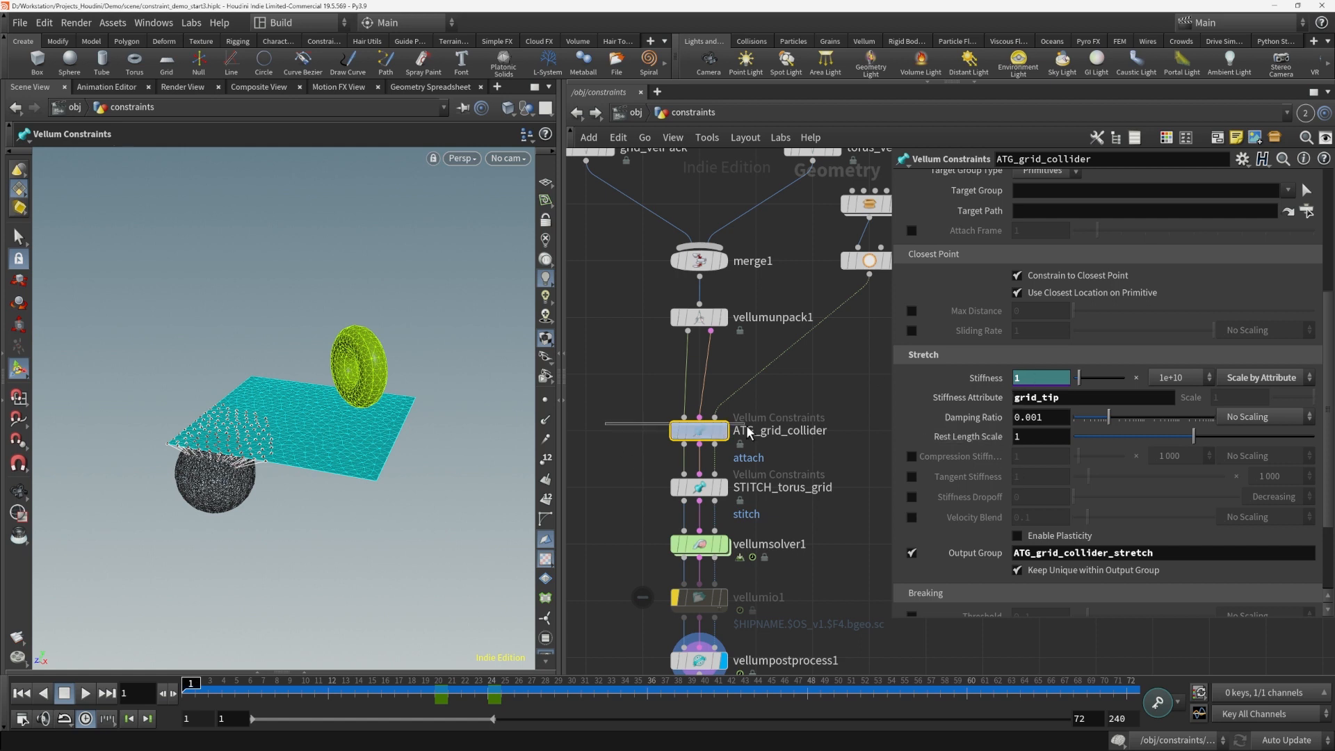
Set the Stiffness multiplier of vellumconstraintproperty1 inside vellumsolver1 to 1e+10
mouse_move(714, 437)
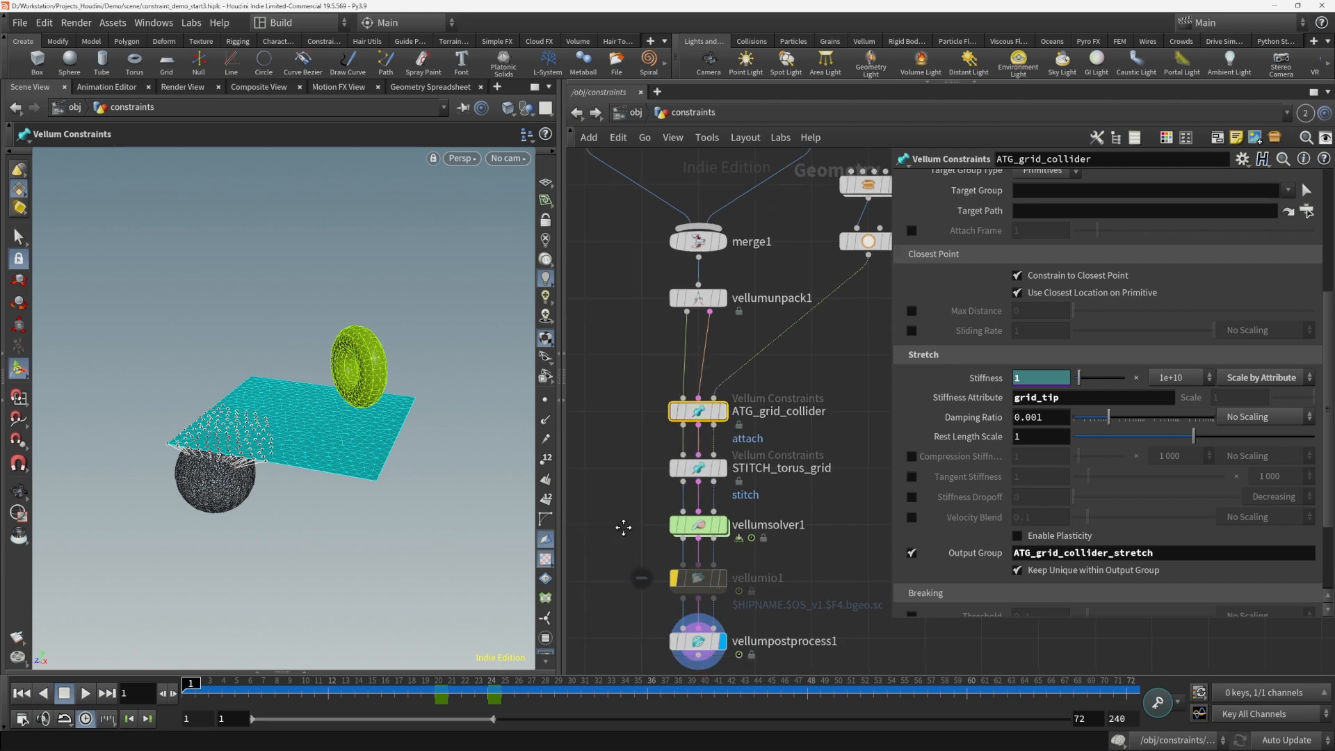
double_click(688, 527)
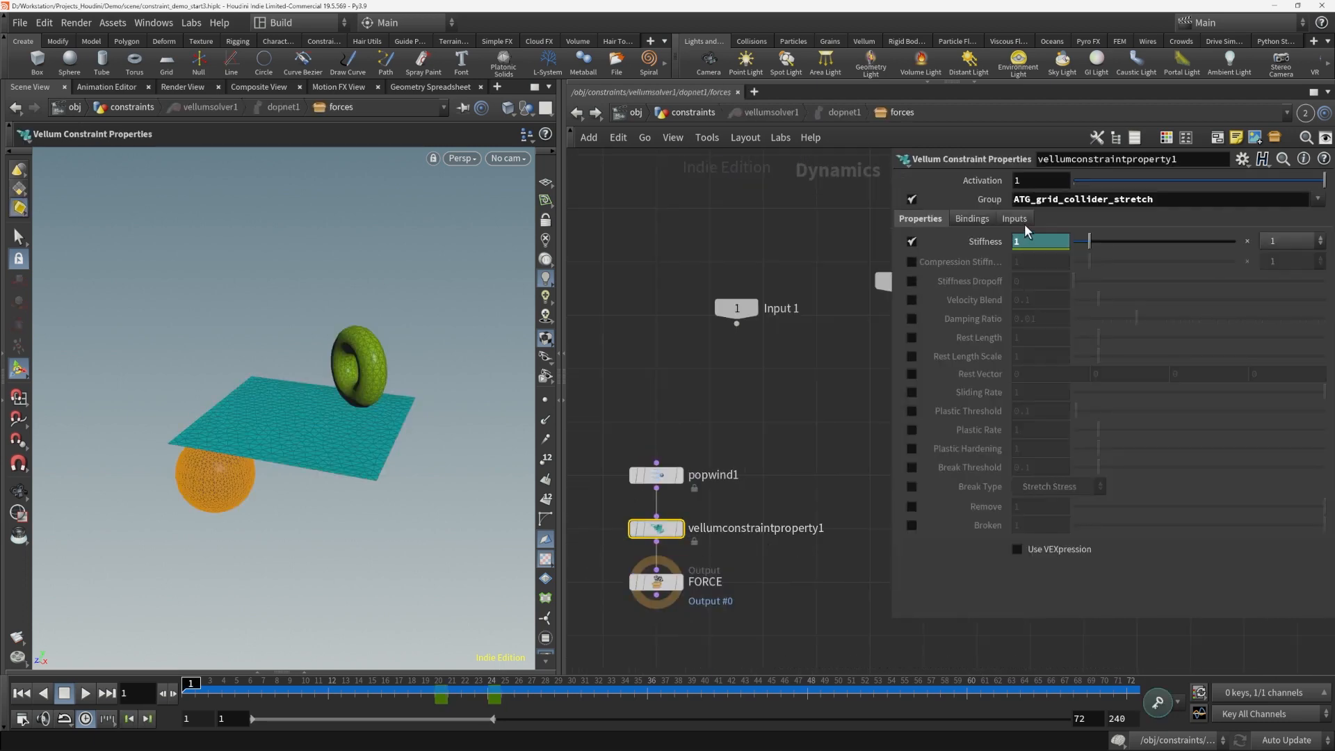
click(1283, 240)
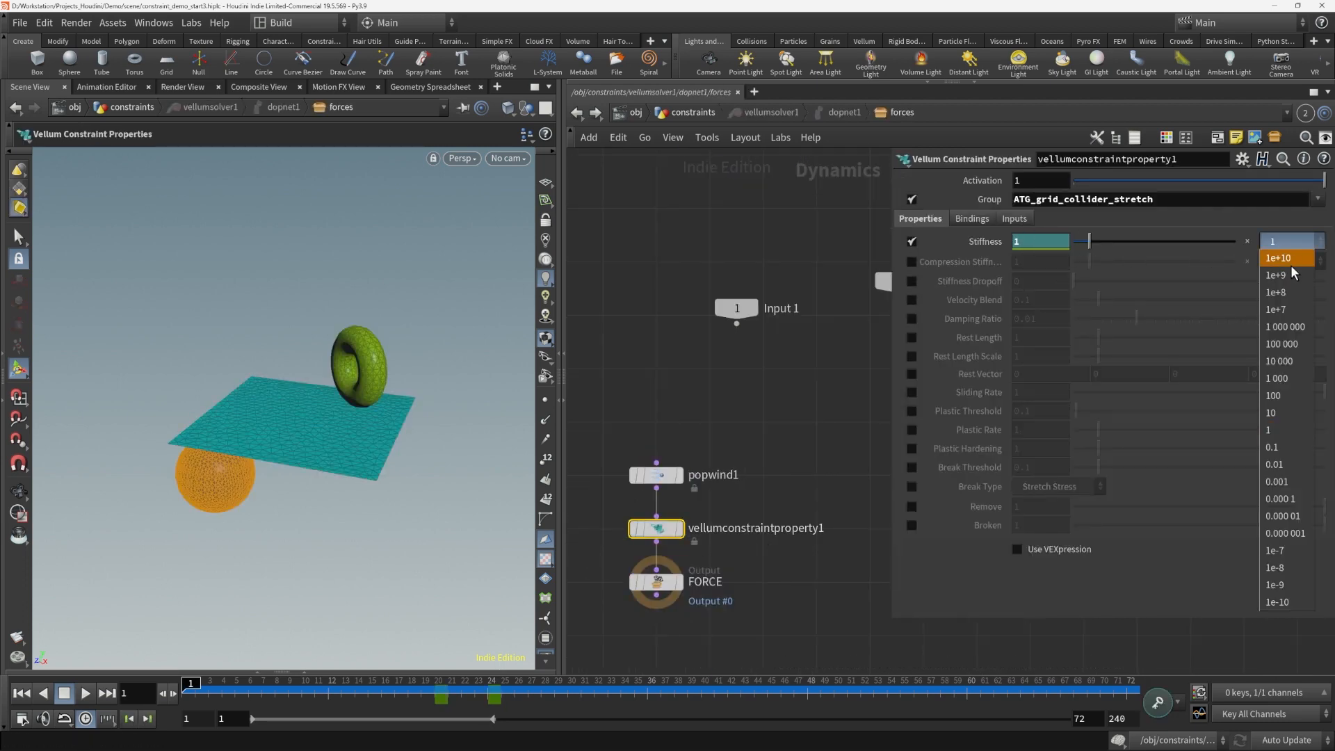
click(1292, 256)
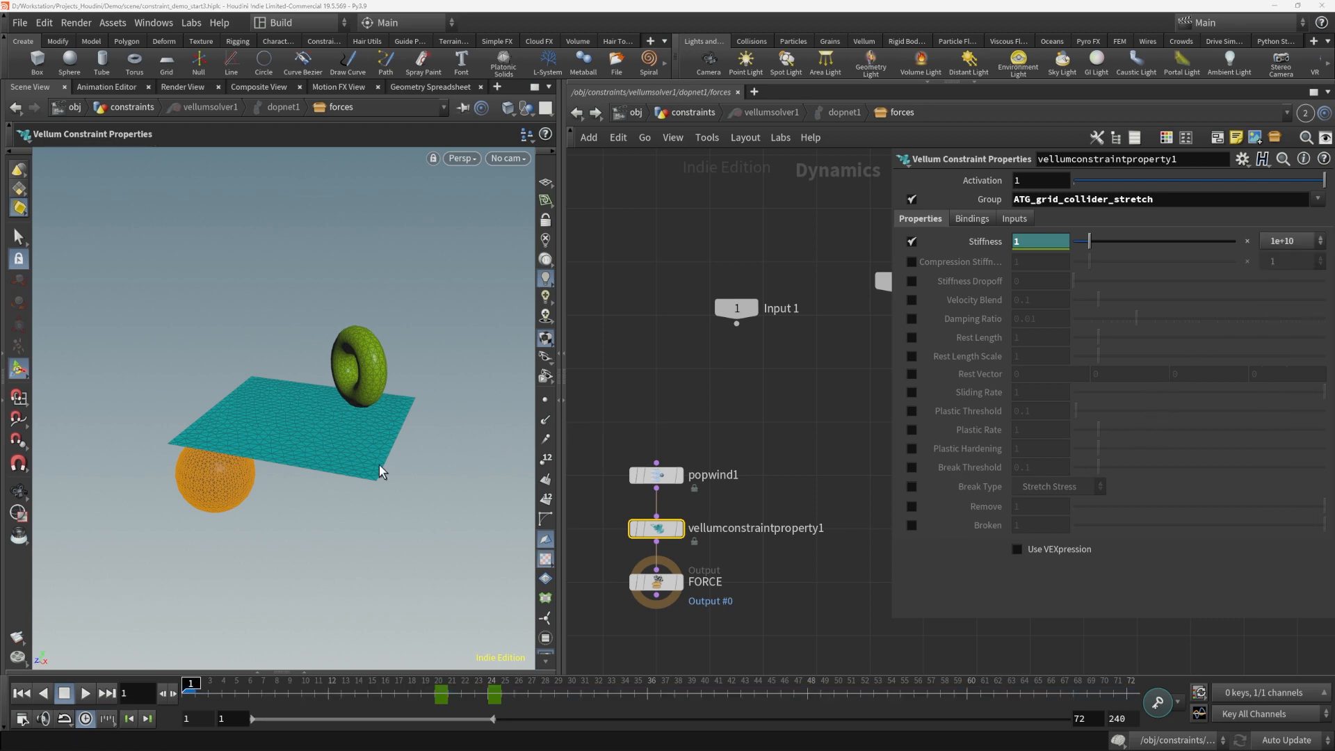
Play the simulation past the stiffness keyframes to check the attachment, stop it, and return to frame 1
click(85, 693)
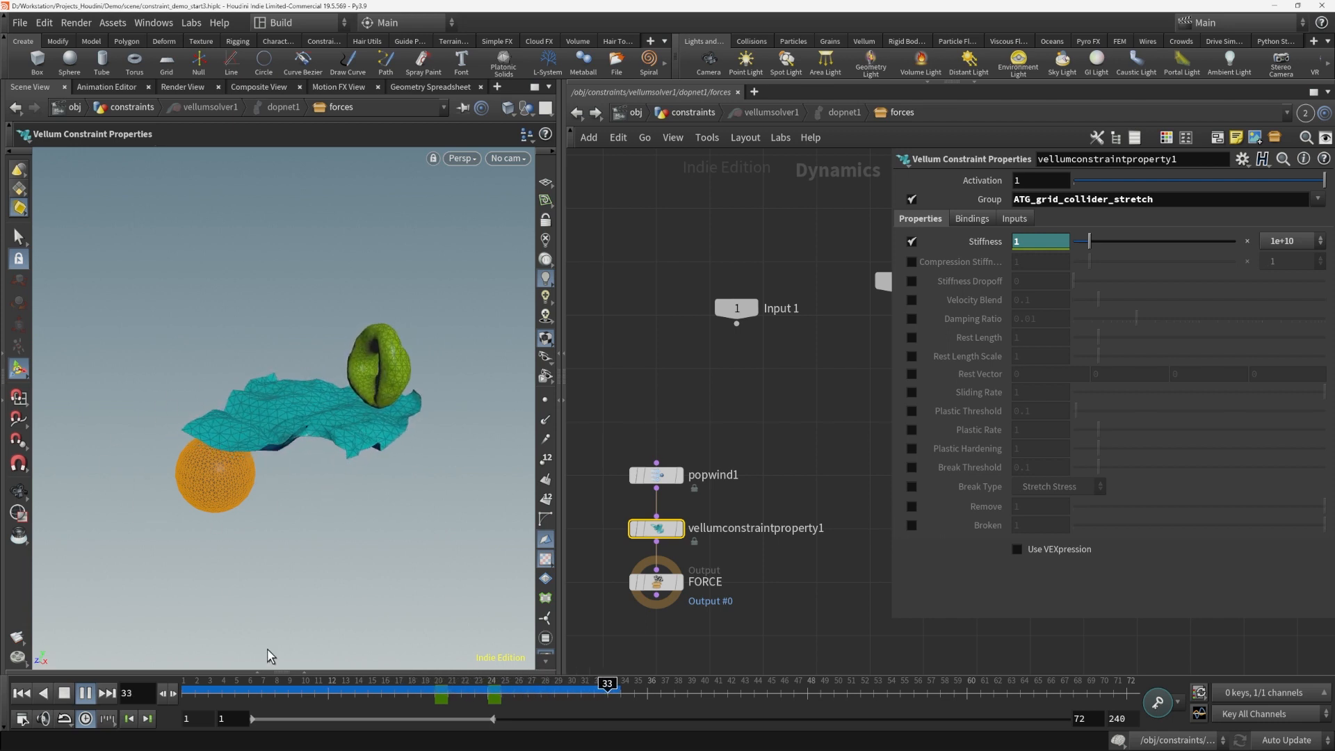
click(65, 690)
click(15, 695)
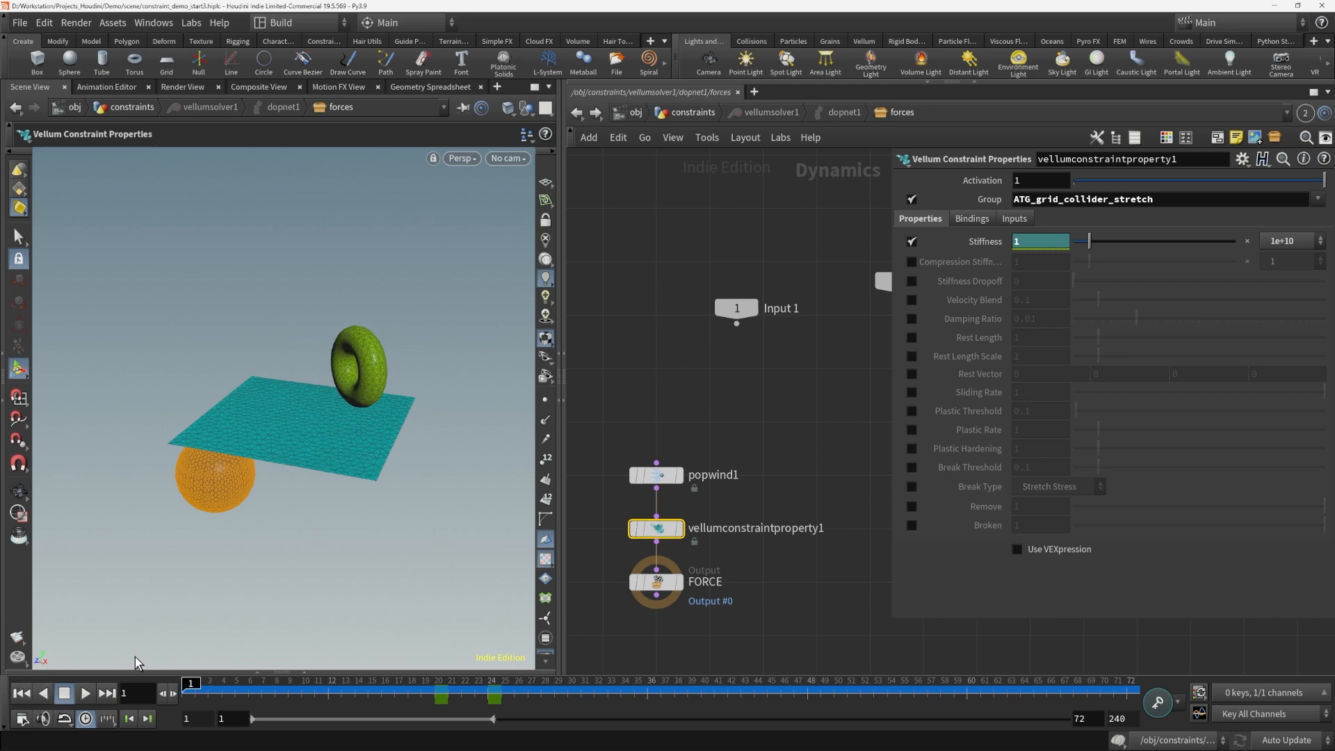
Go back to the constraints network and visualize the grid_tip point attribute from the node info of vellumpostprocess1
click(571, 116)
middle_drag(611, 439, 596, 387)
scroll(613, 464, up, 1)
drag(742, 585, 624, 525)
mouse_move(696, 540)
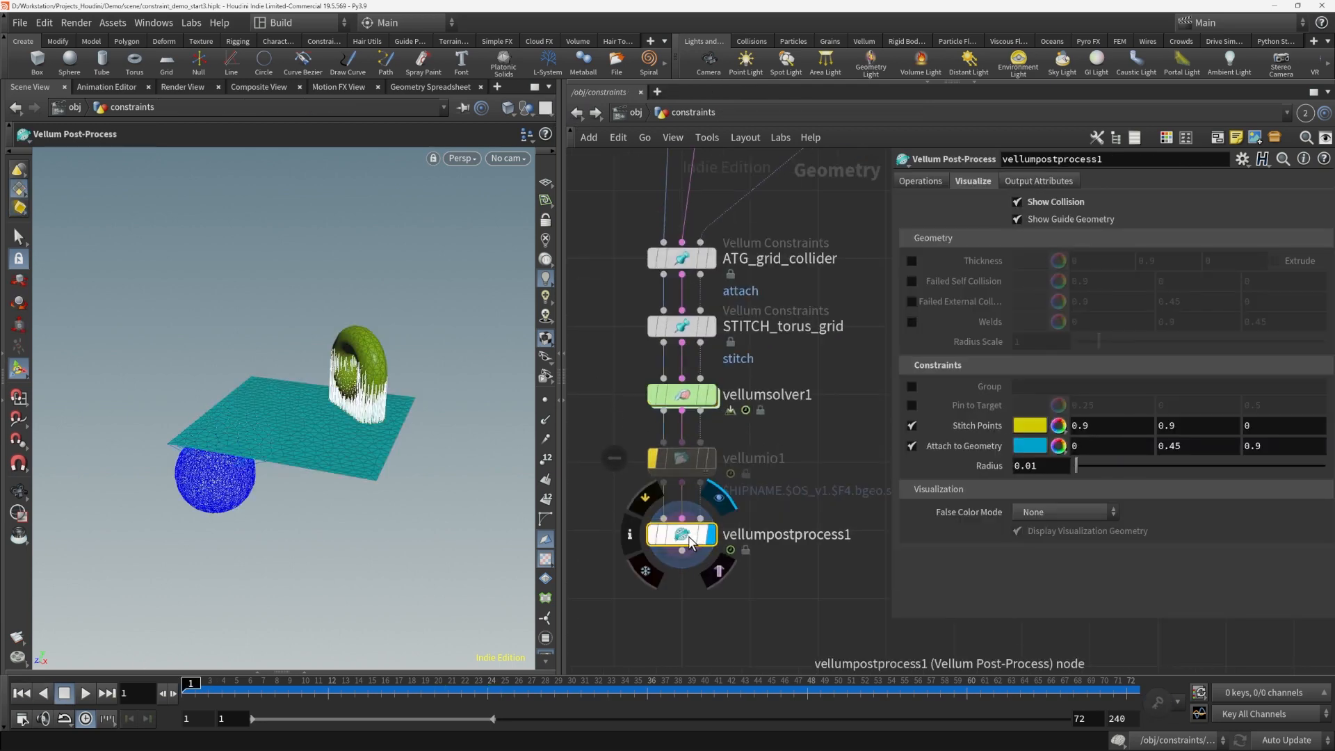
click(629, 535)
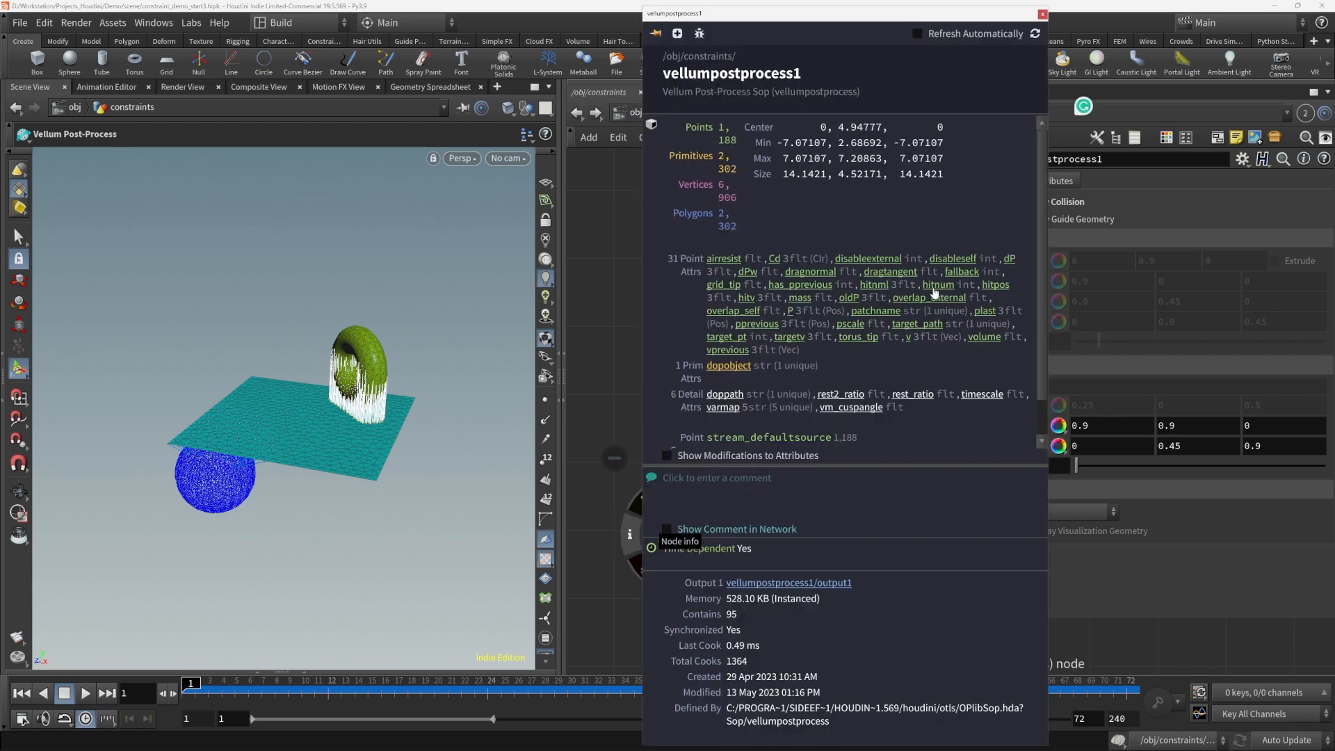
click(714, 288)
Play the simulation and scrub back to frame 19, examining the attachment lines between the coloured grid corner and the sphere
alt+drag(436, 511, 351, 449)
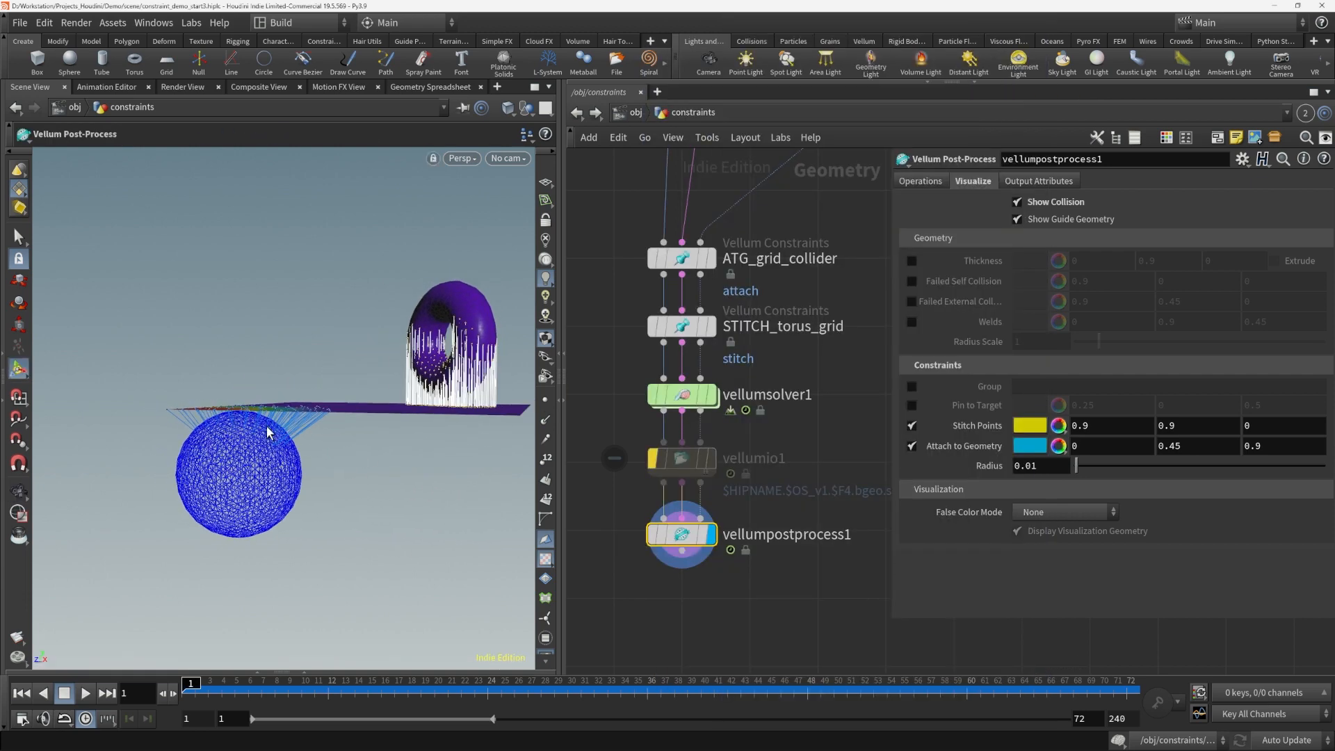
click(86, 694)
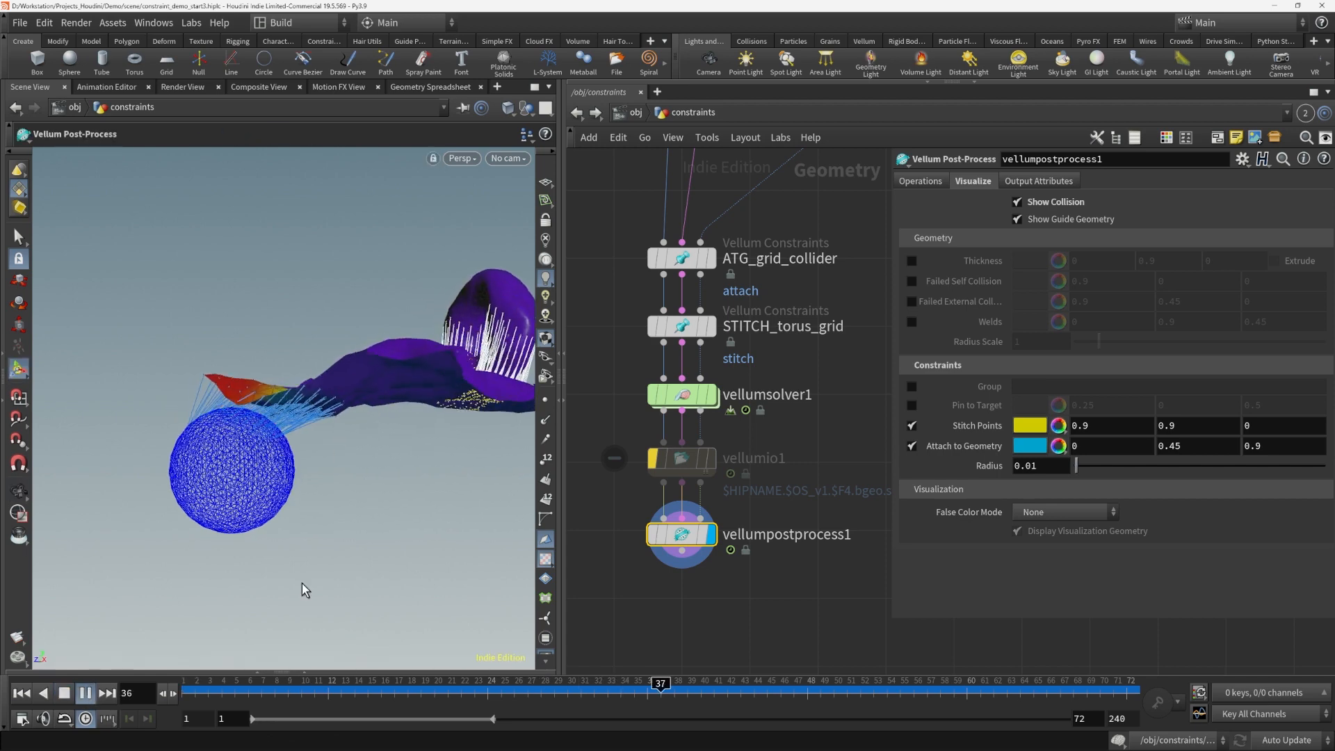
mouse_move(433, 689)
mouse_down()
mouse_move(382, 684)
mouse_move(449, 683)
mouse_move(422, 684)
mouse_up()
alt+drag(263, 482, 313, 441)
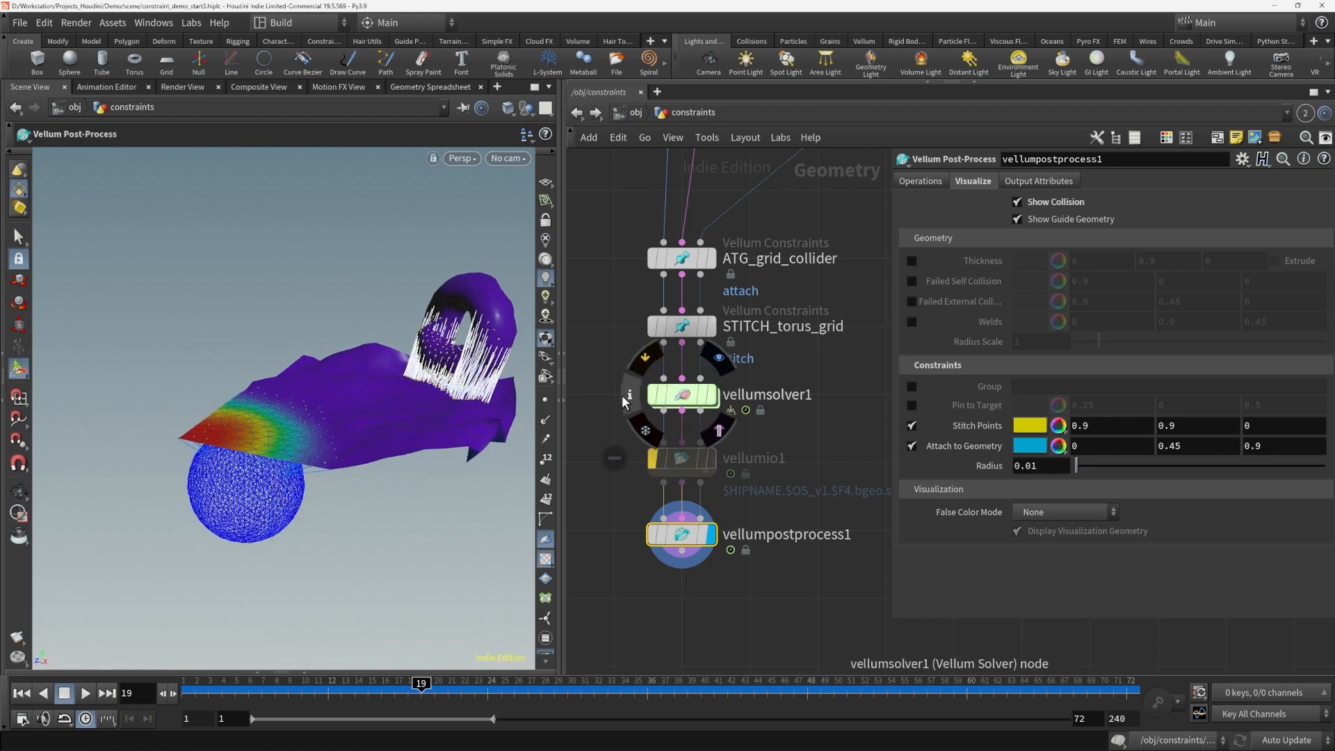
Check the Stiffness Attribute name on ATG_grid_collider, and reopen vellumconstraintproperty1 inside vellumsolver1
click(678, 258)
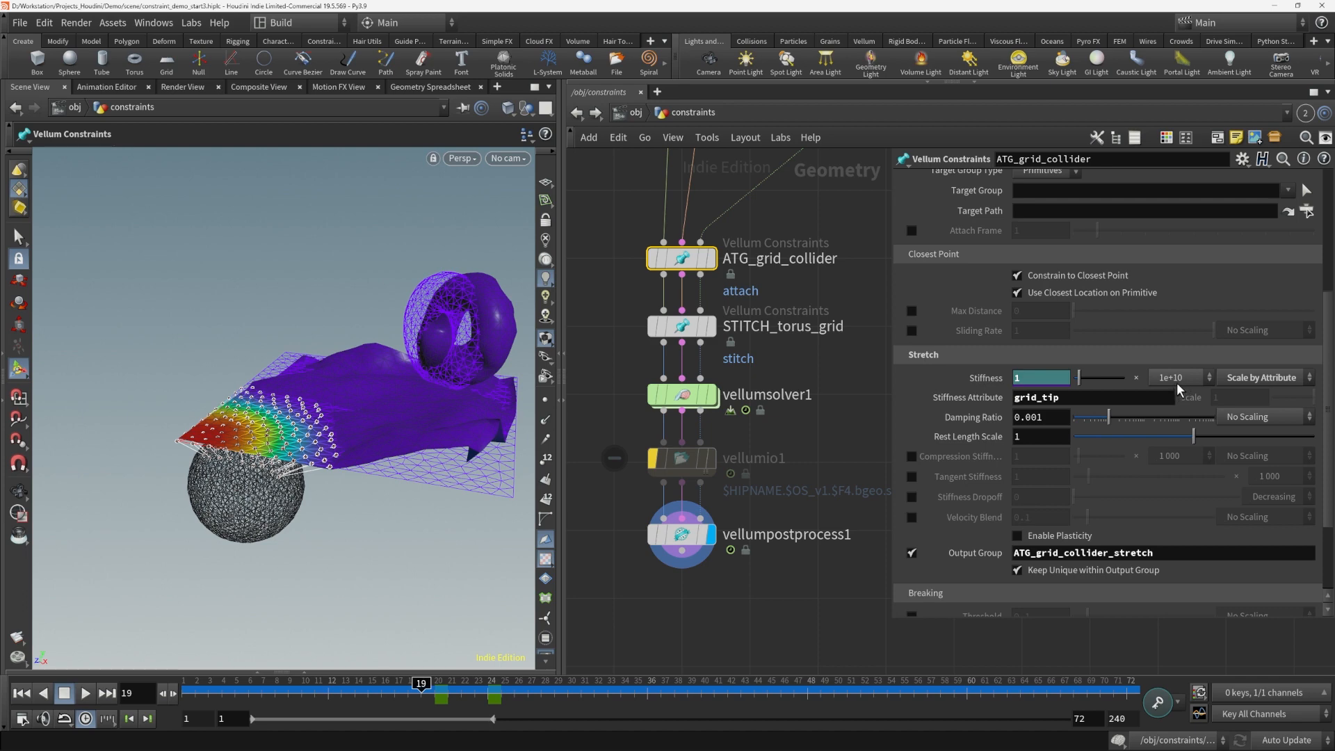
double_click(1104, 403)
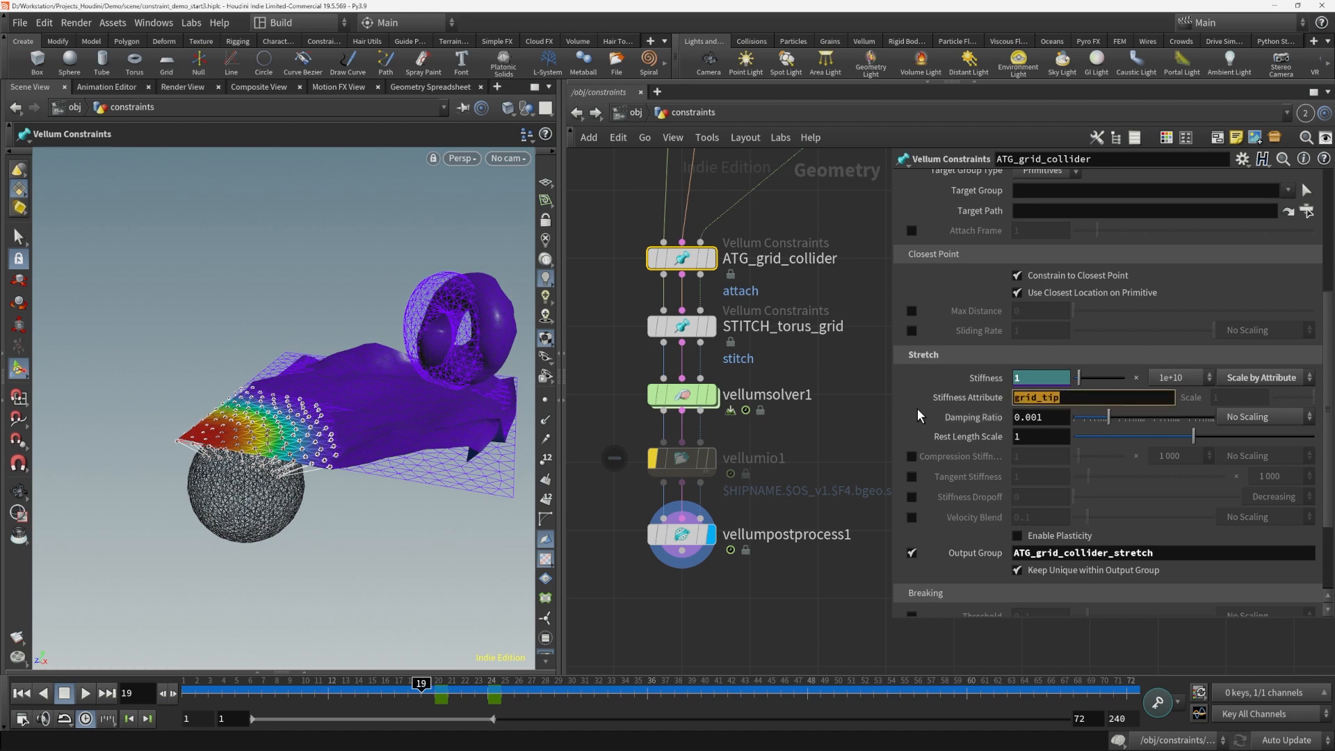
double_click(682, 396)
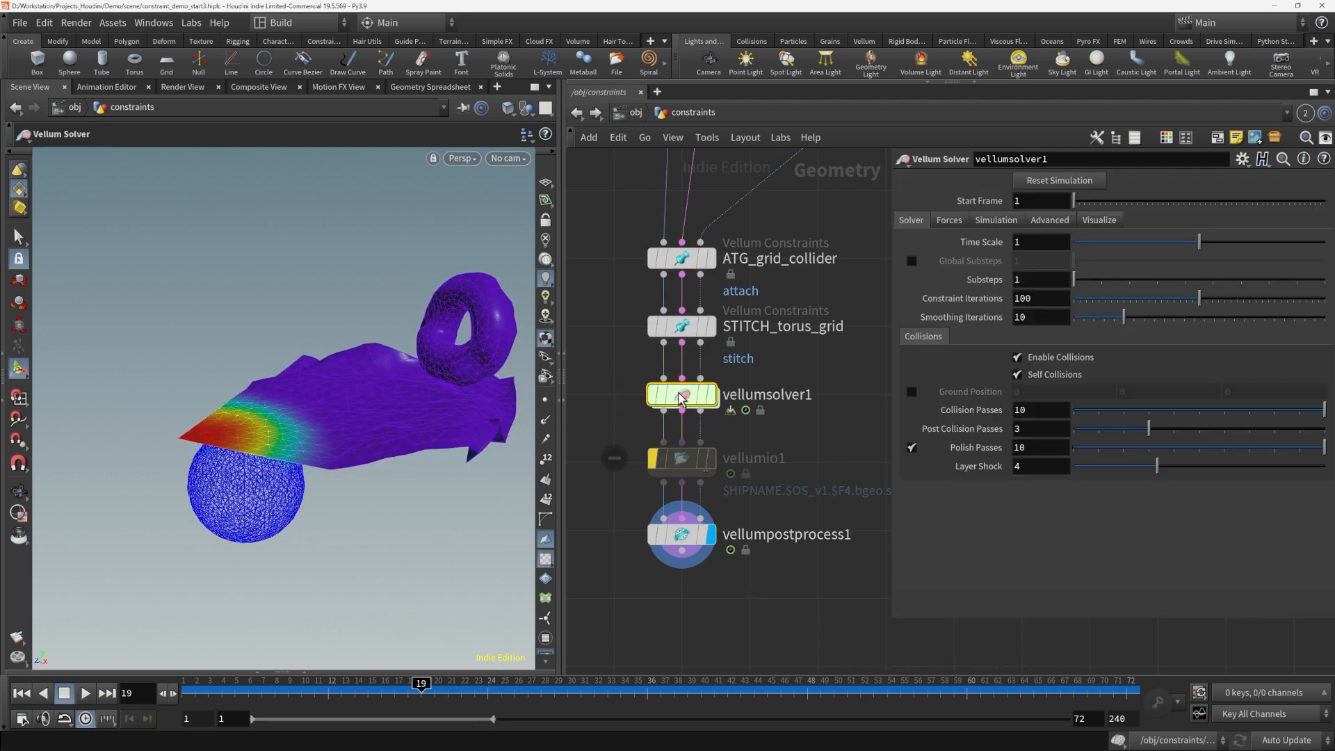
click(656, 529)
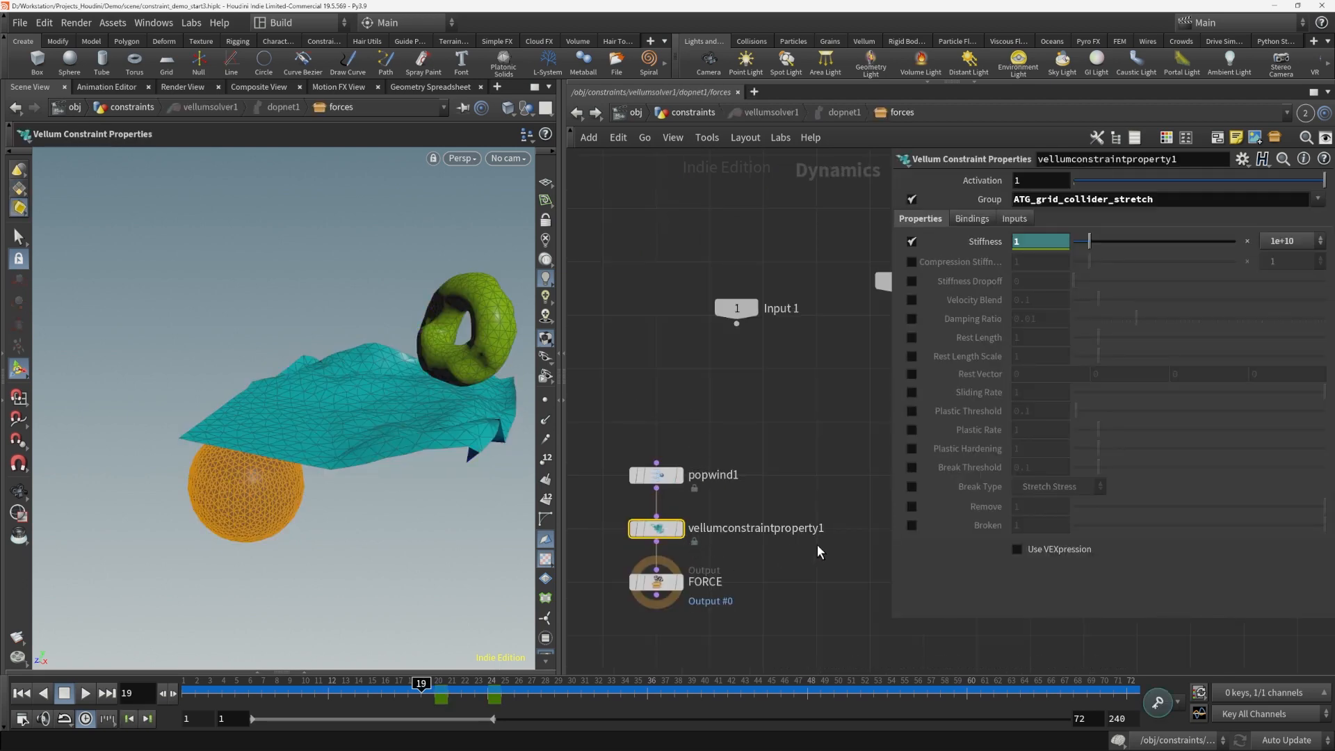
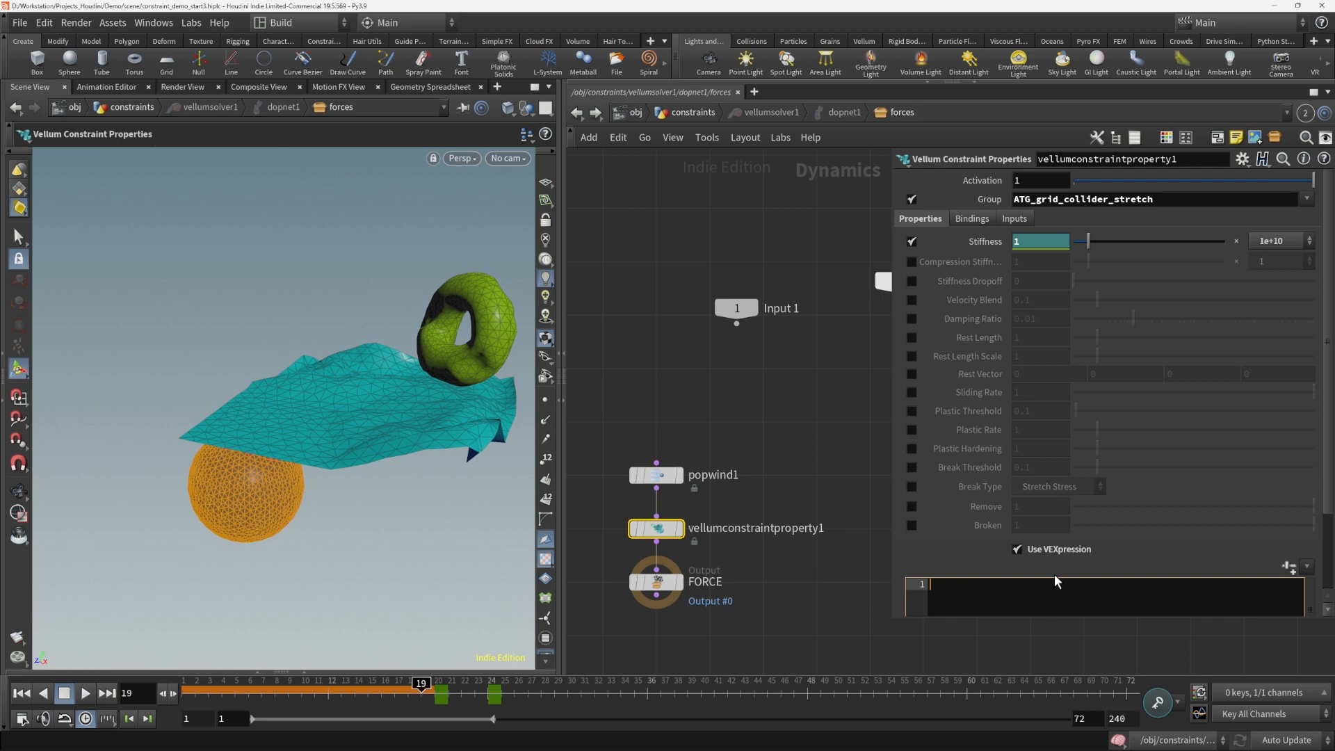
text(@sti)
text(s)
key(BackSpace)
text(ss)
text(*= @grid_tip;)
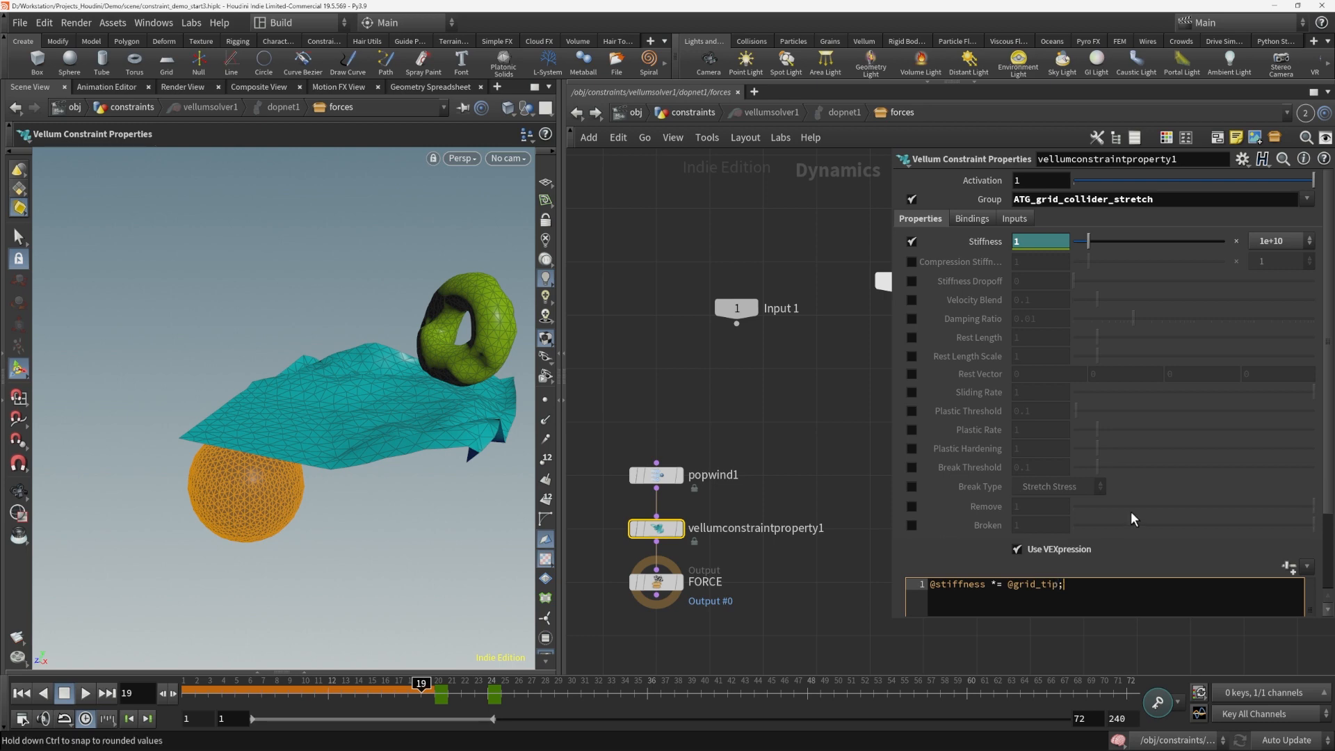
key(ctrl+a)
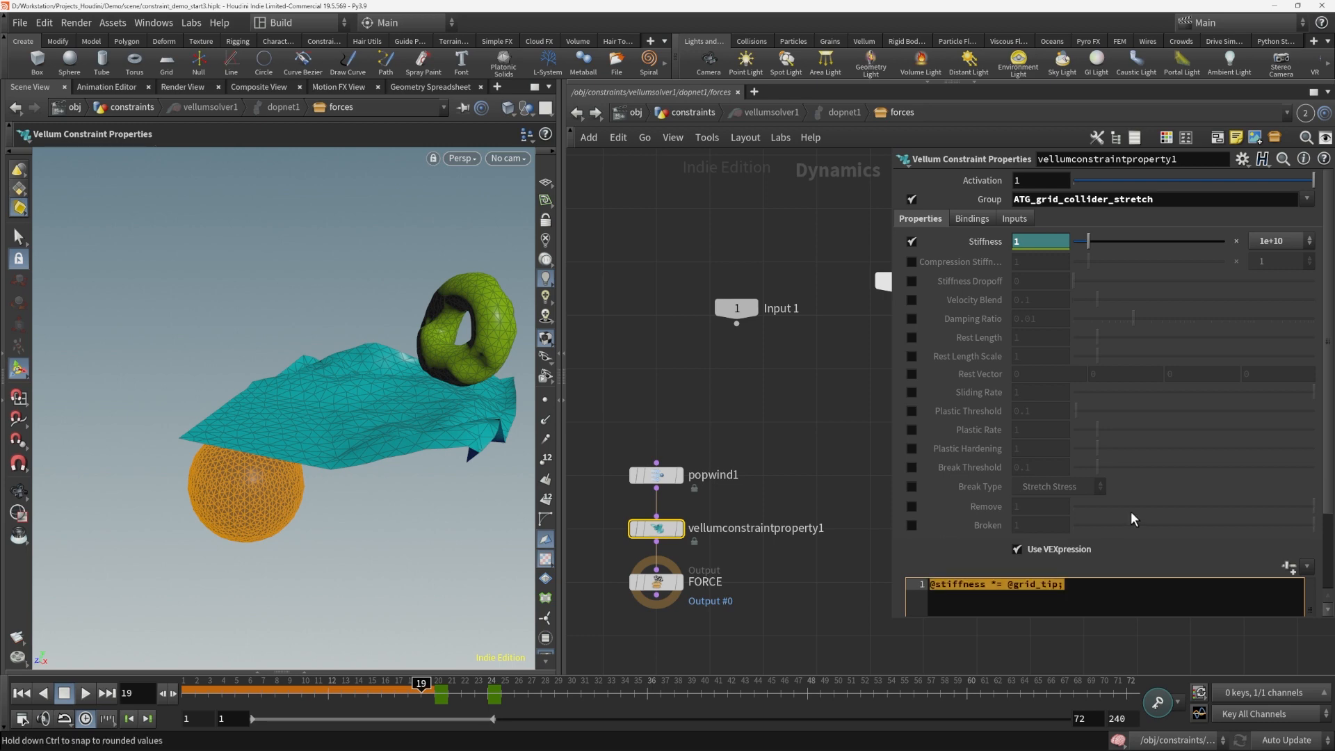
click(855, 495)
Replay the simulation from frame 1 with the VEXpression active, and scrub back through the early frames to check the grid attachment
scroll(850, 521, down, 2)
middle_drag(832, 531, 803, 468)
scroll(800, 470, down, 3)
drag(209, 688, 183, 692)
click(85, 693)
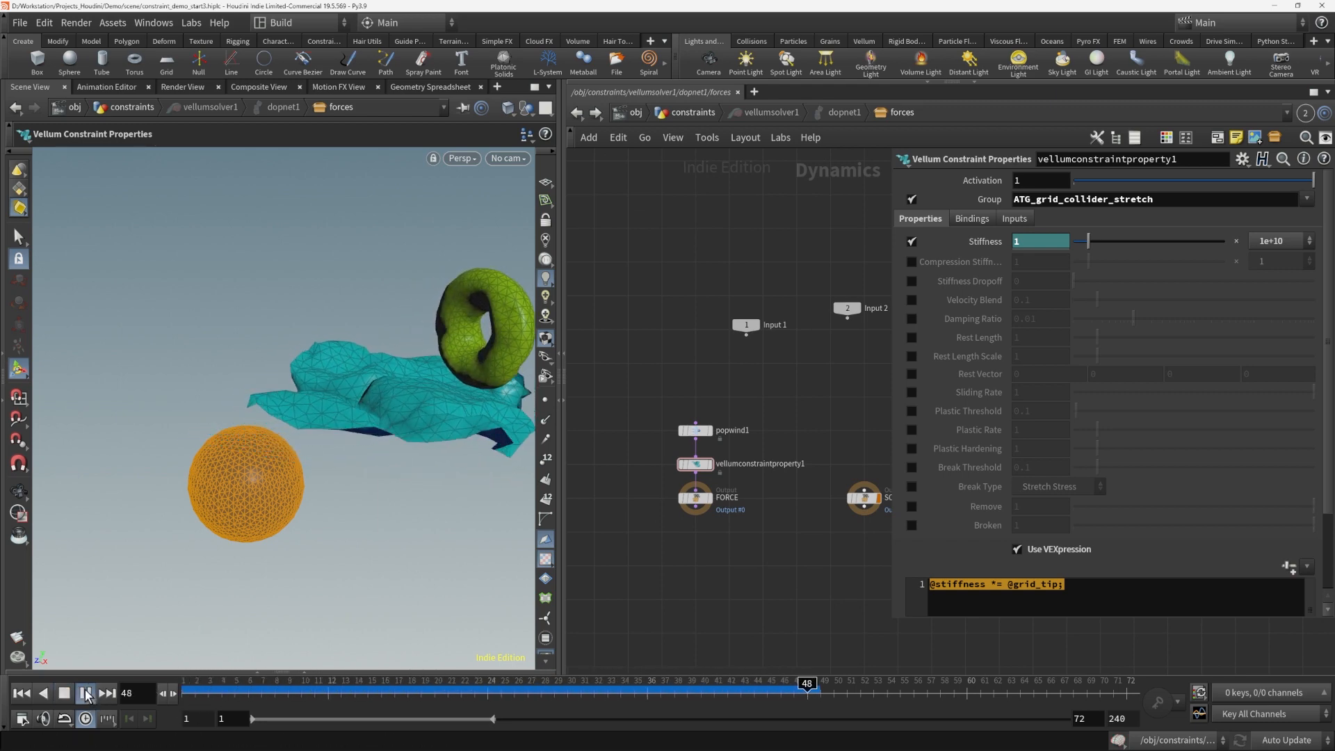
drag(233, 688, 275, 687)
Select vellumpostprocess1 in the constraints network and scrub to frame 1 to examine the attachment lines around the sphere
click(577, 116)
click(669, 534)
alt+drag(286, 492, 333, 406)
drag(223, 685, 187, 679)
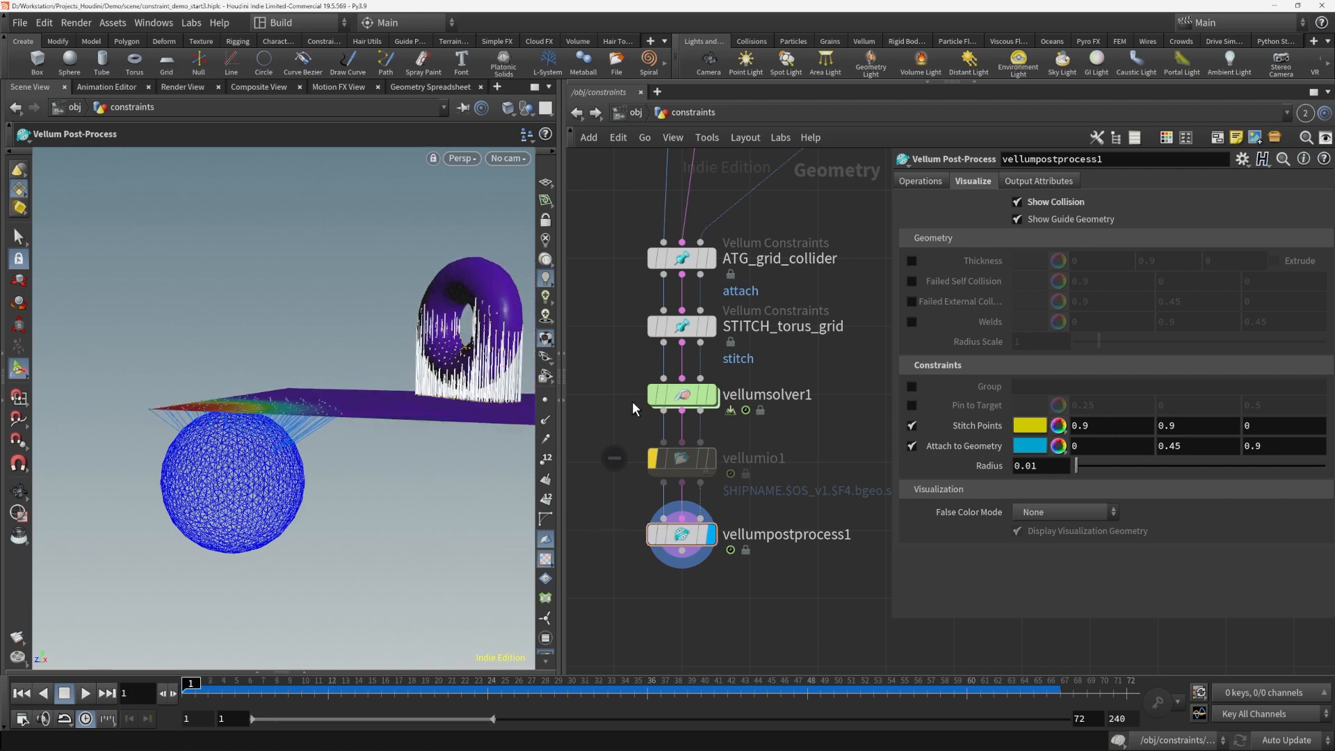
Disconnect vellumconstraintproperty1 inside vellumsolver1's forces network, wire popwind1 directly into FORCE, and return to the constraints network
double_click(679, 395)
click(751, 547)
middle_drag(755, 514, 740, 533)
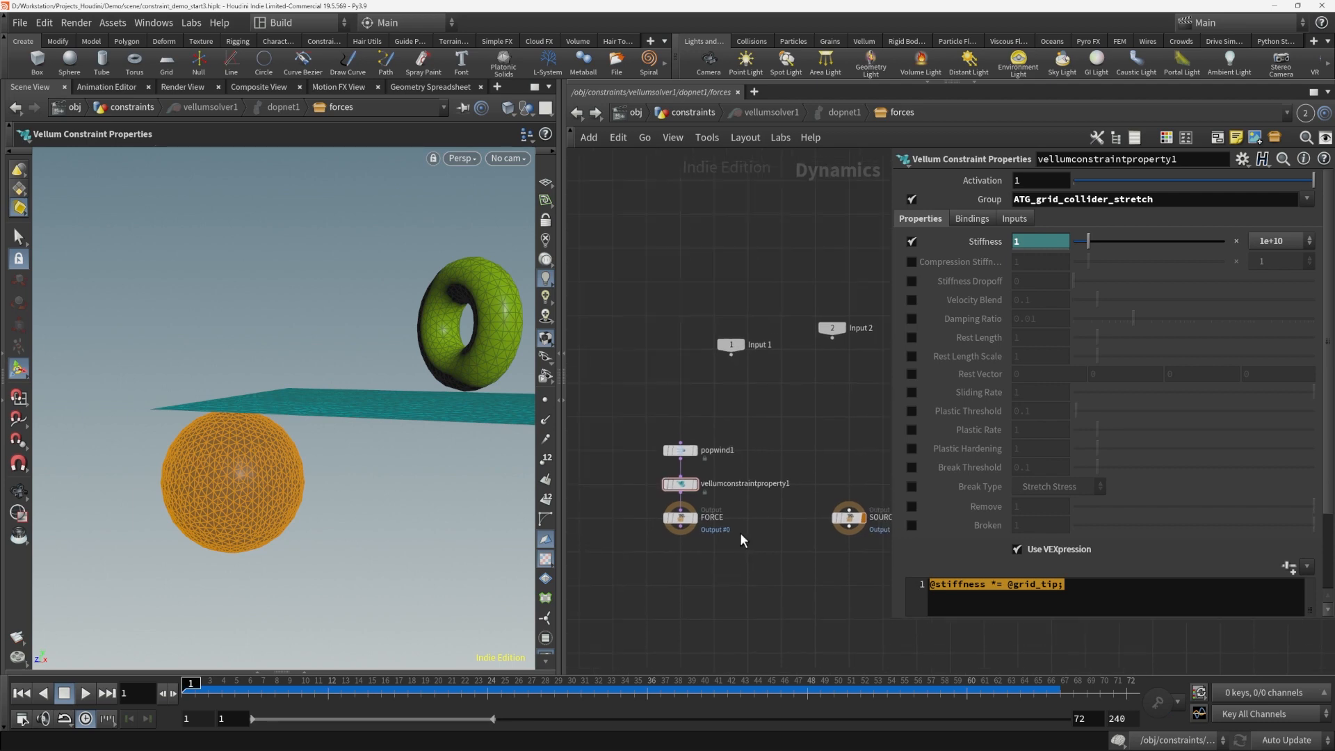
click(750, 488)
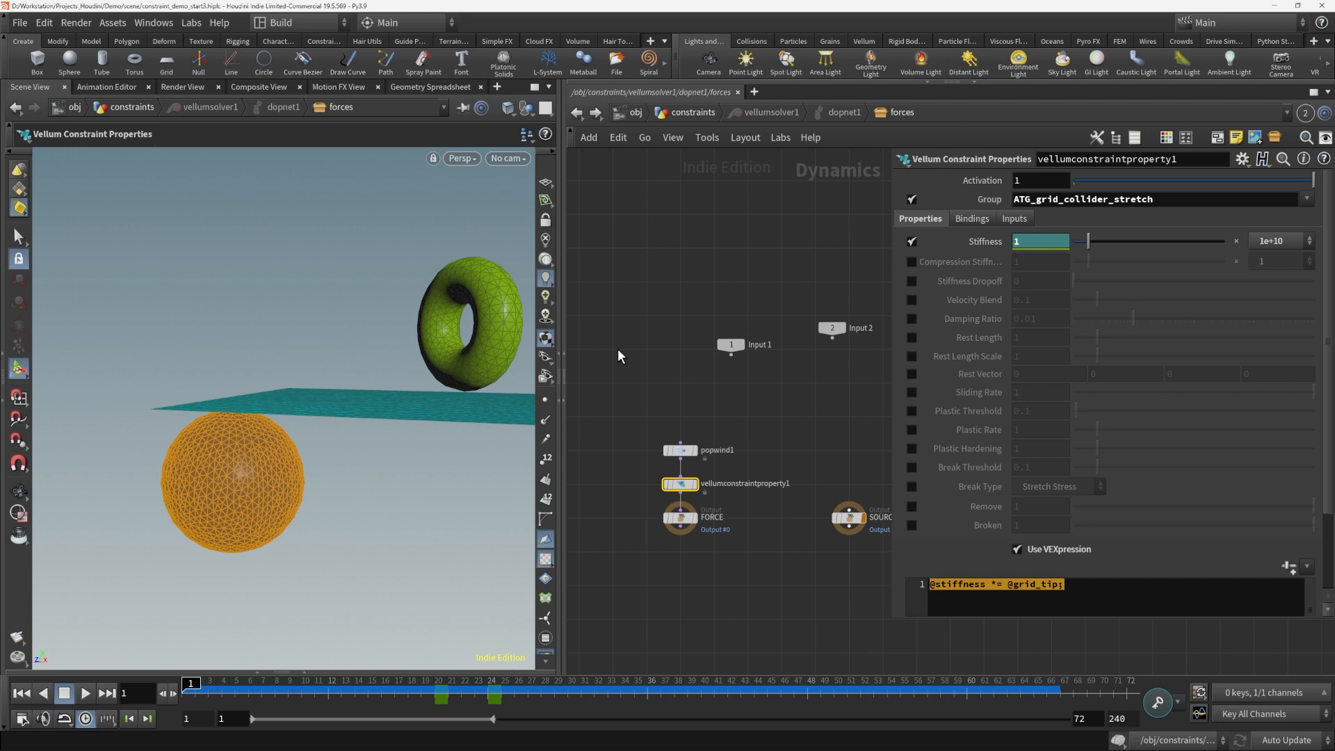
drag(681, 483, 783, 484)
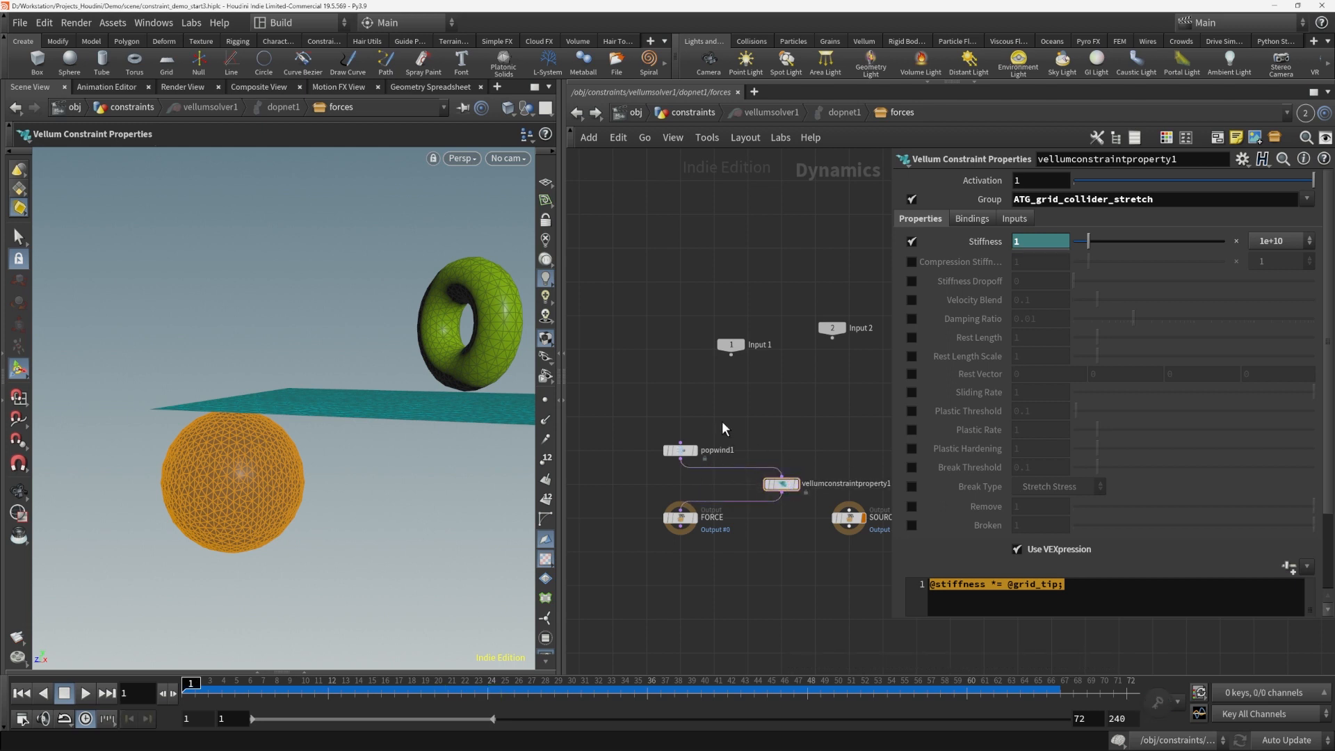
drag(681, 460, 681, 509)
key(y)
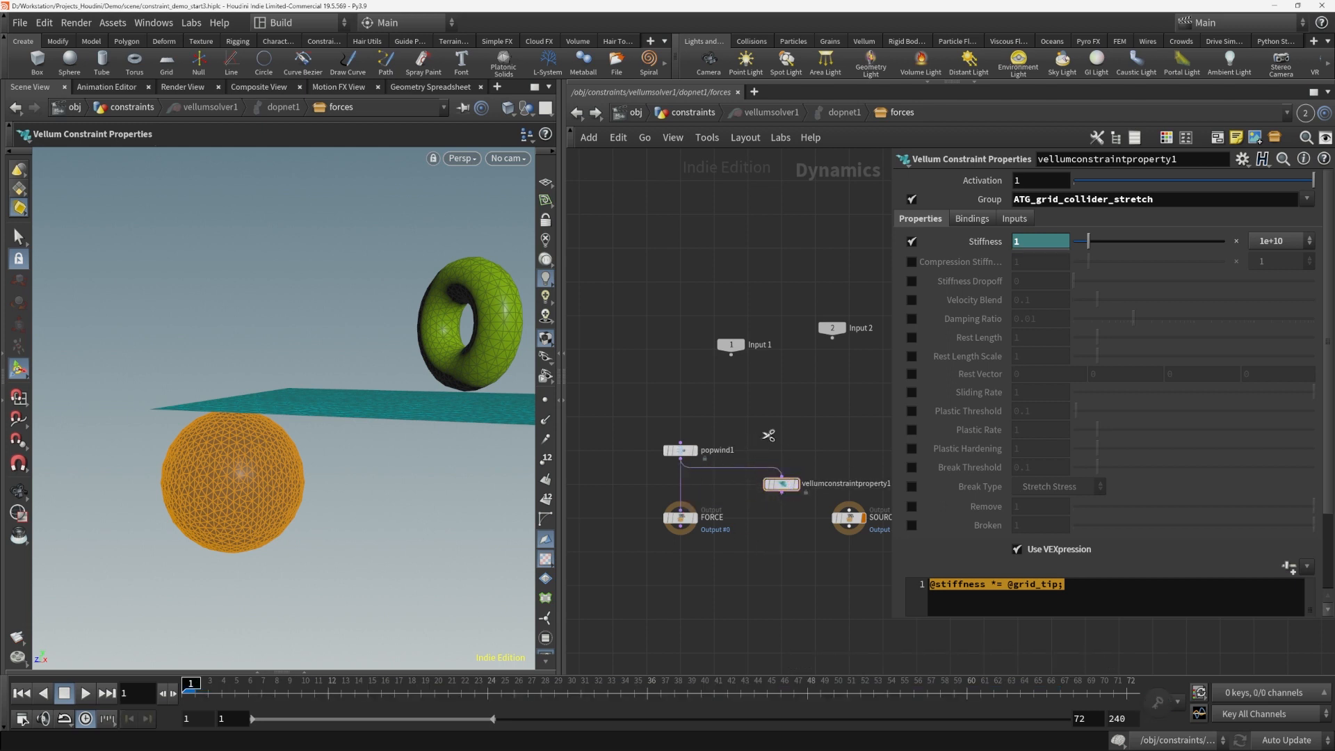
mouse_move(768, 435)
mouse_down()
mouse_move(719, 505)
mouse_move(735, 516)
mouse_up()
click(579, 114)
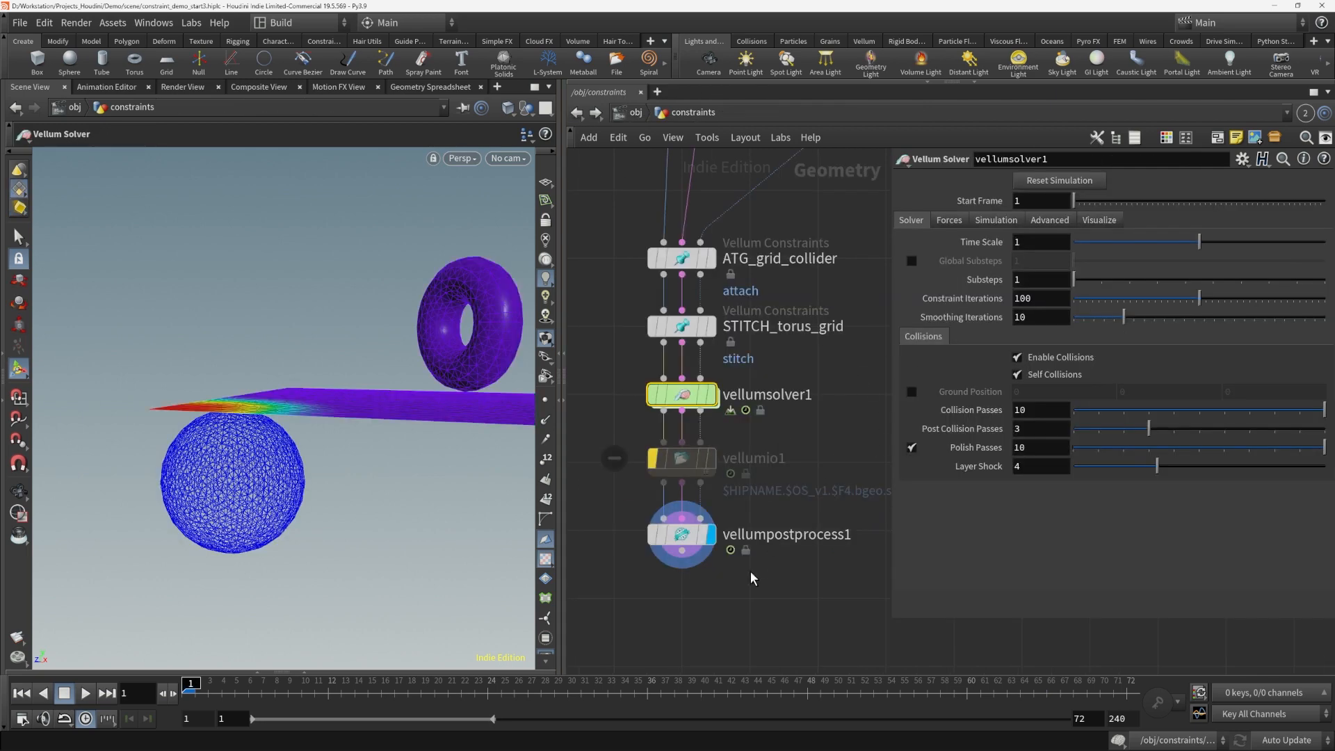
Add a Null node beside STITCH_torus_grid and connect it to ATG_grid_collider's Constraint Geometry output
key(h)
key(Tab)
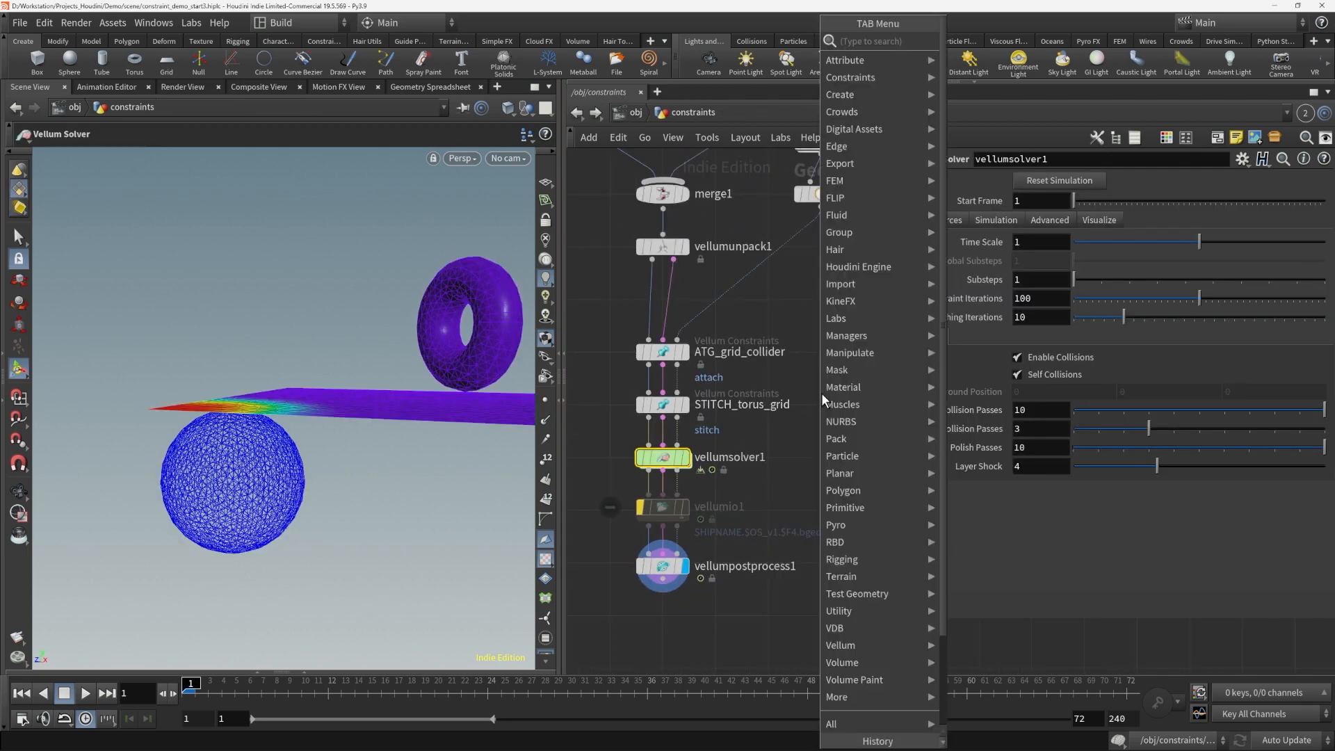
text(null)
key(Return)
click(830, 409)
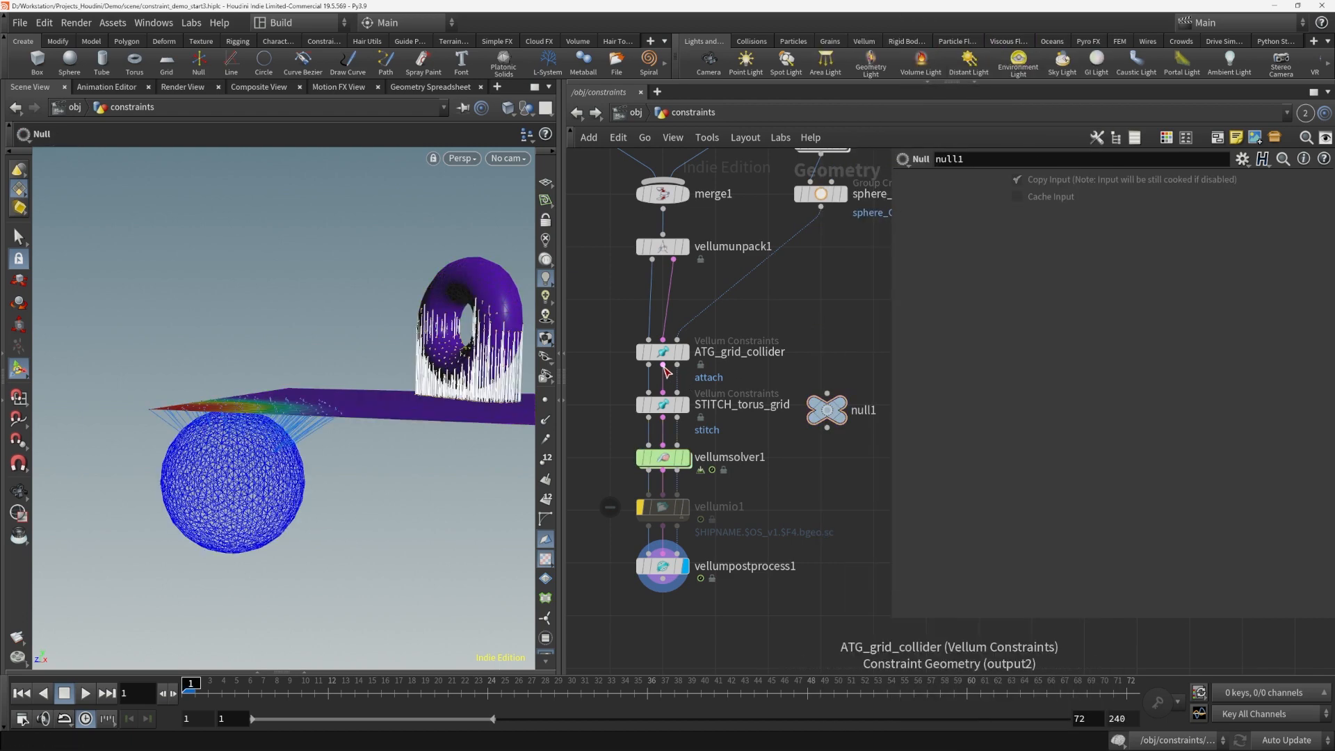
drag(663, 367, 827, 394)
click(842, 410)
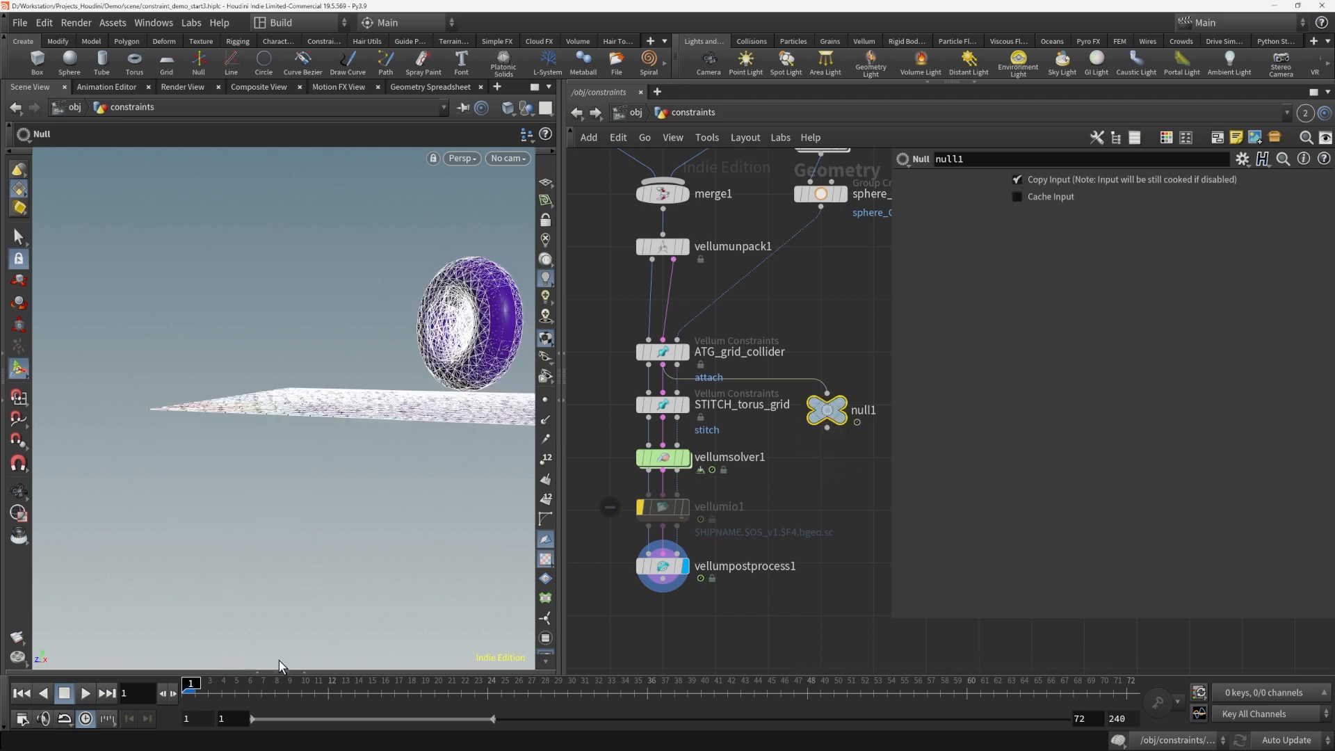
Examine null1's primitive attributes in a maximized Geometry Spreadsheet, sorting by stiffness and comparing frames 27 and 20
click(257, 670)
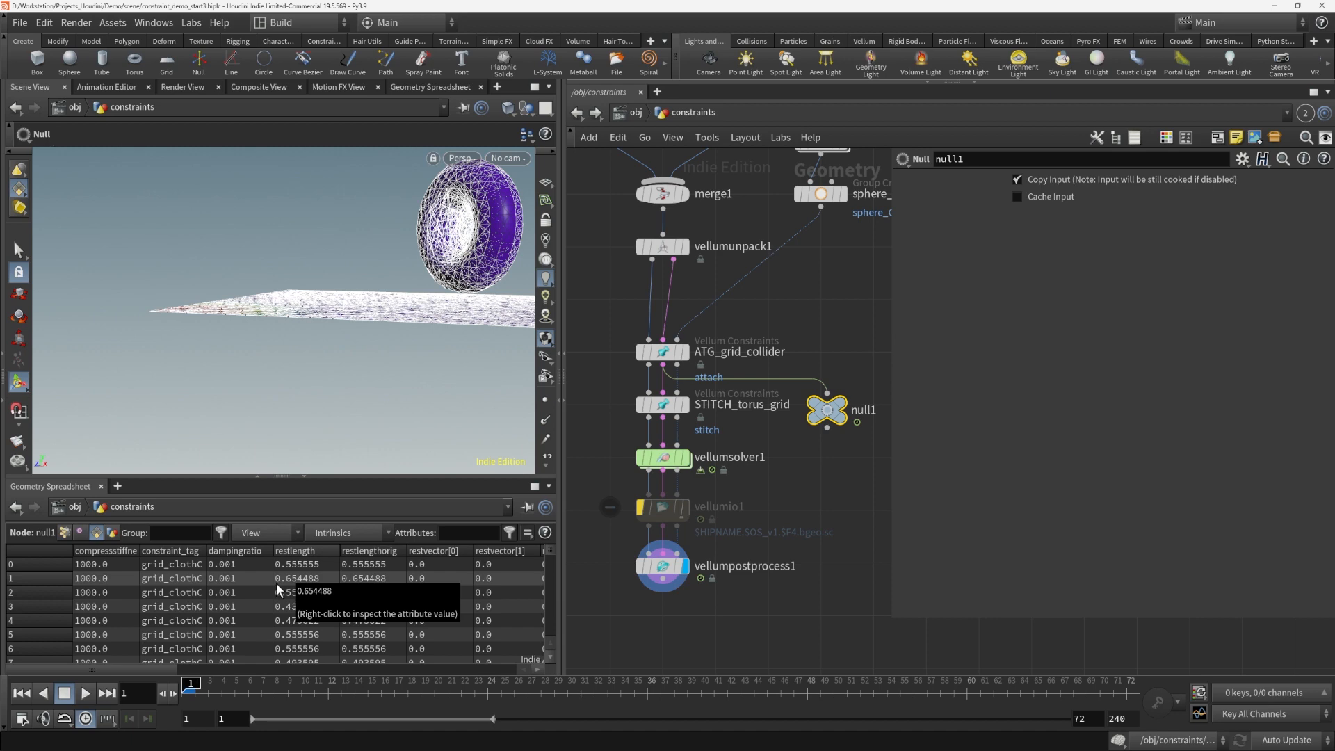
key(ctrl+b)
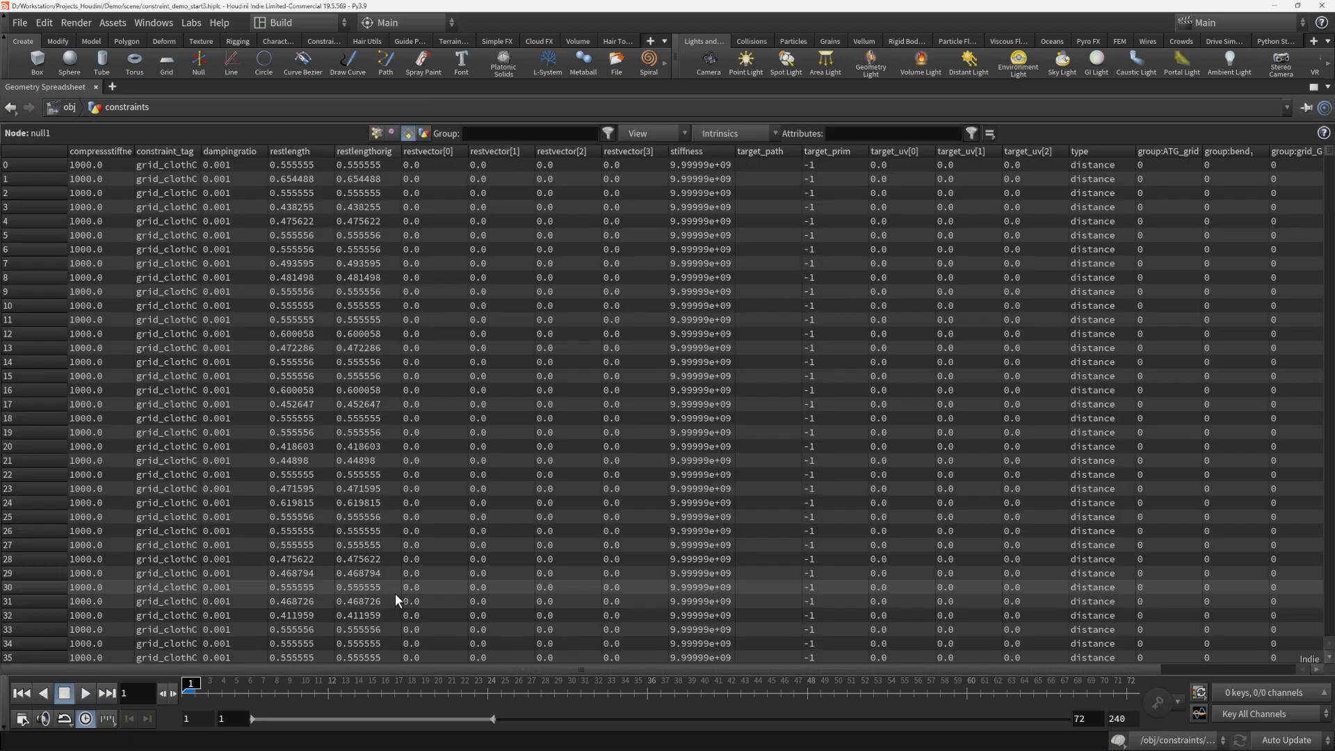
drag(474, 686, 526, 685)
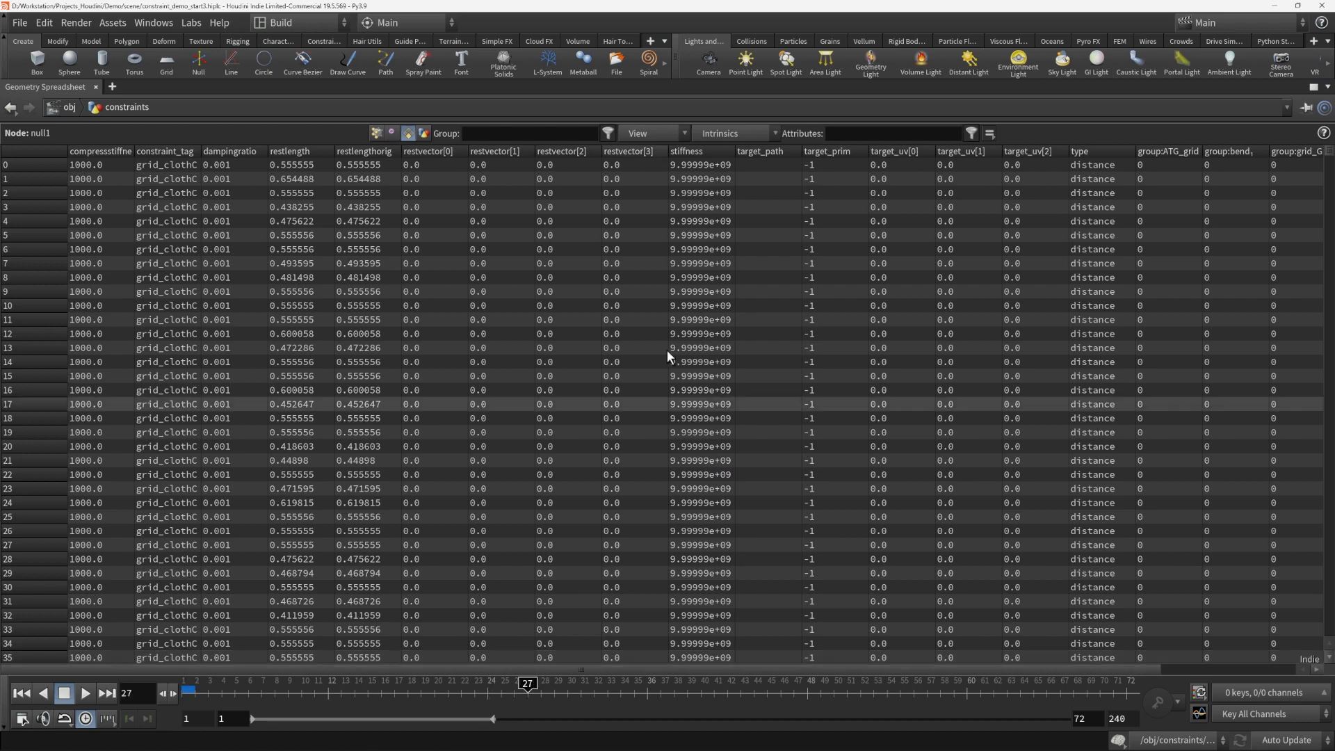
click(704, 149)
click(703, 149)
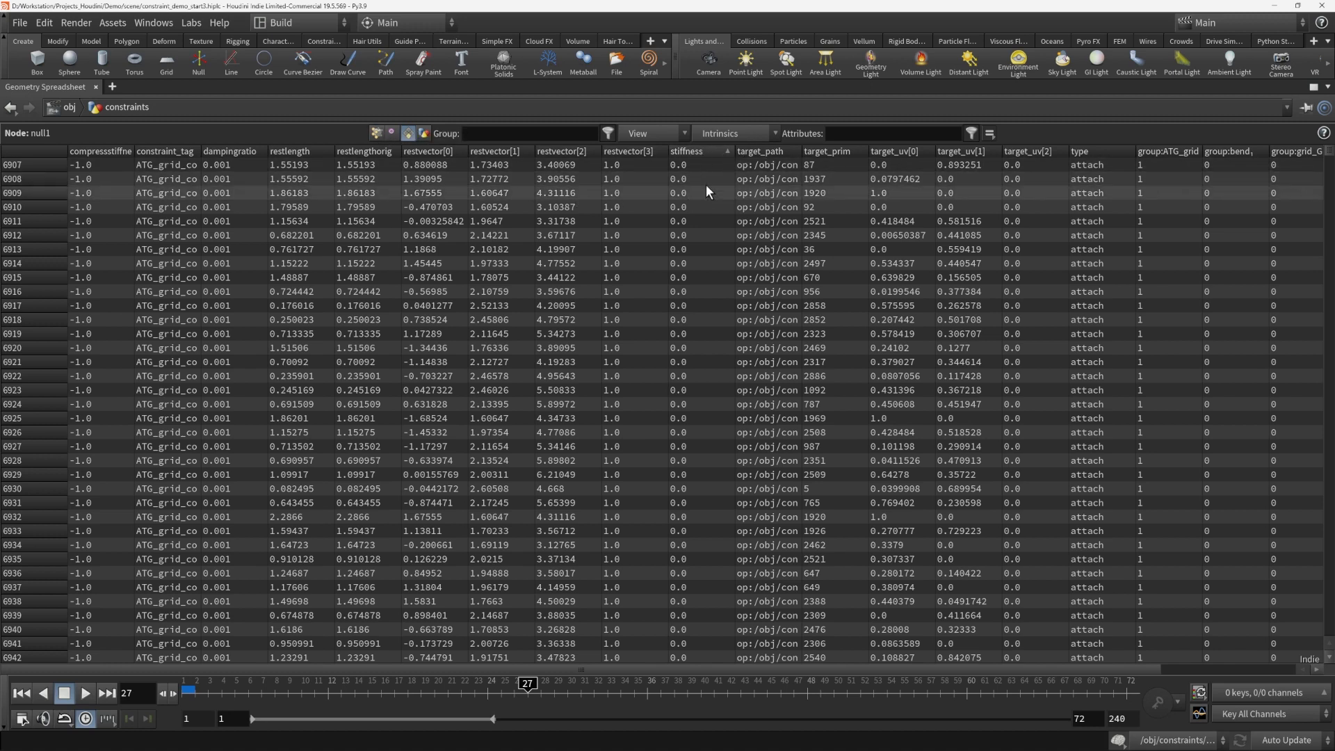
mouse_move(527, 684)
mouse_down()
mouse_move(395, 678)
mouse_move(487, 675)
mouse_move(426, 671)
mouse_up()
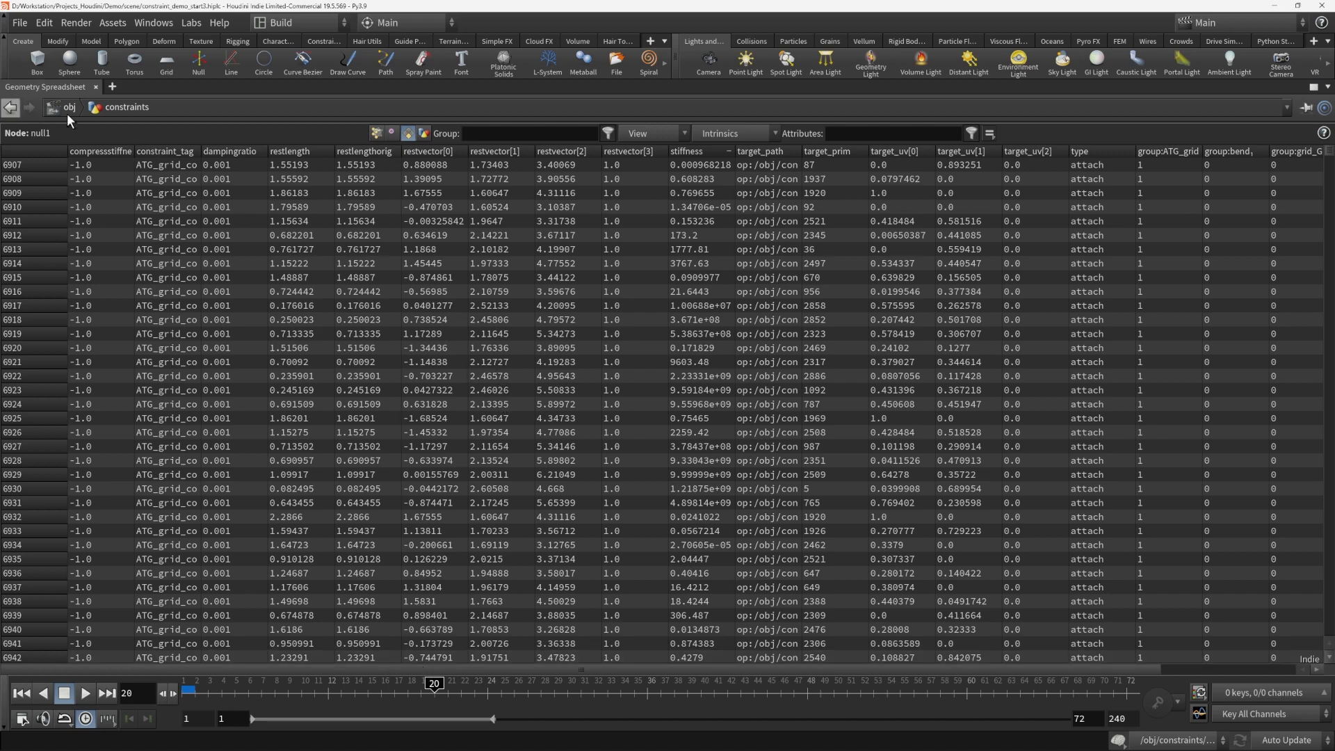
Restore the pane layout, reopen vellumsolver1's forces network, and insert a Geometry Wrangle between popwind1 and FORCE
key(ctrl+b)
click(686, 470)
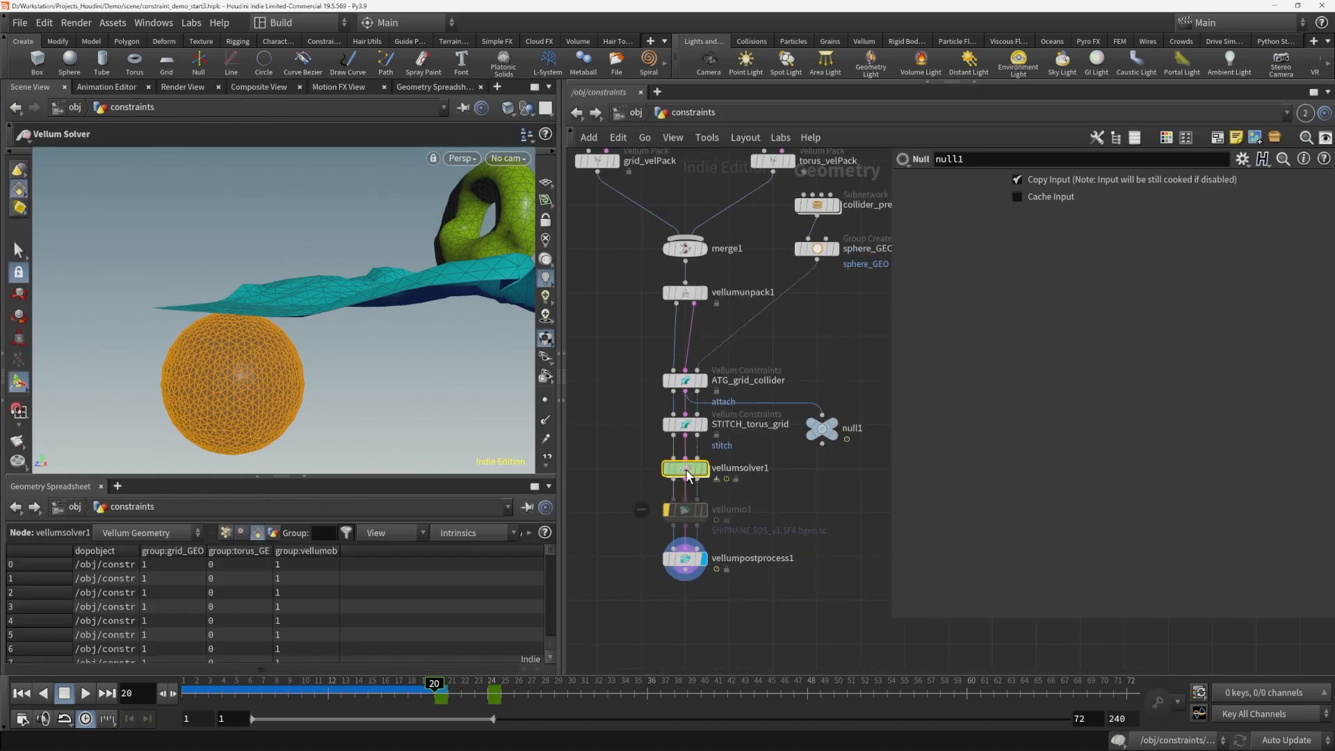
double_click(686, 470)
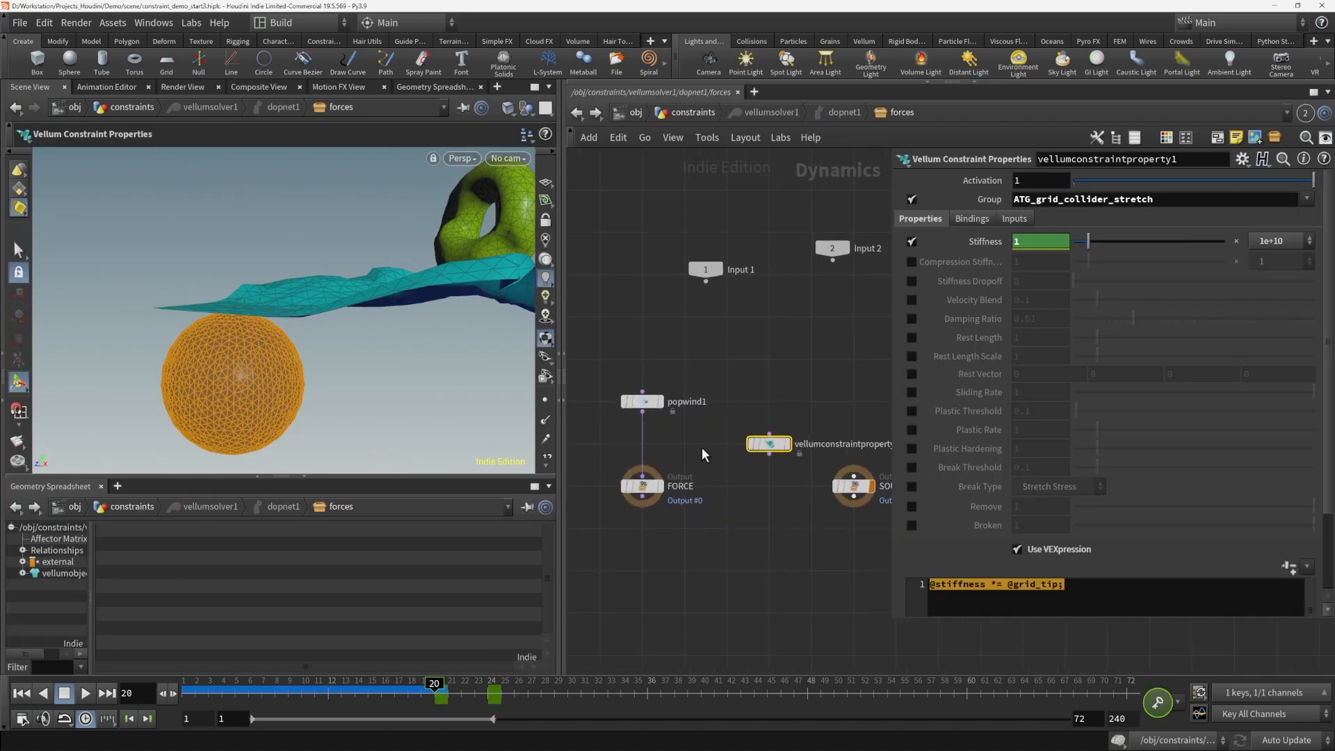
key(Tab)
text(geometry)
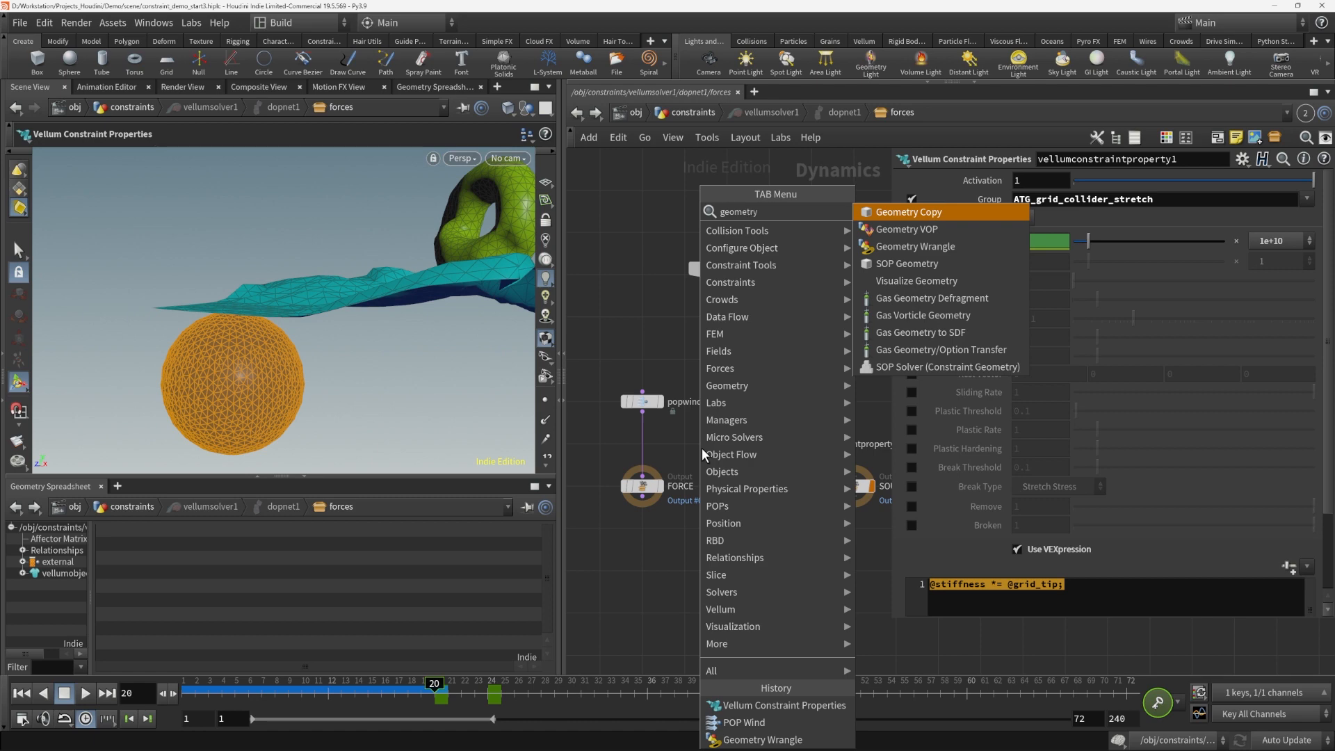
text( w)
key(Return)
click(643, 445)
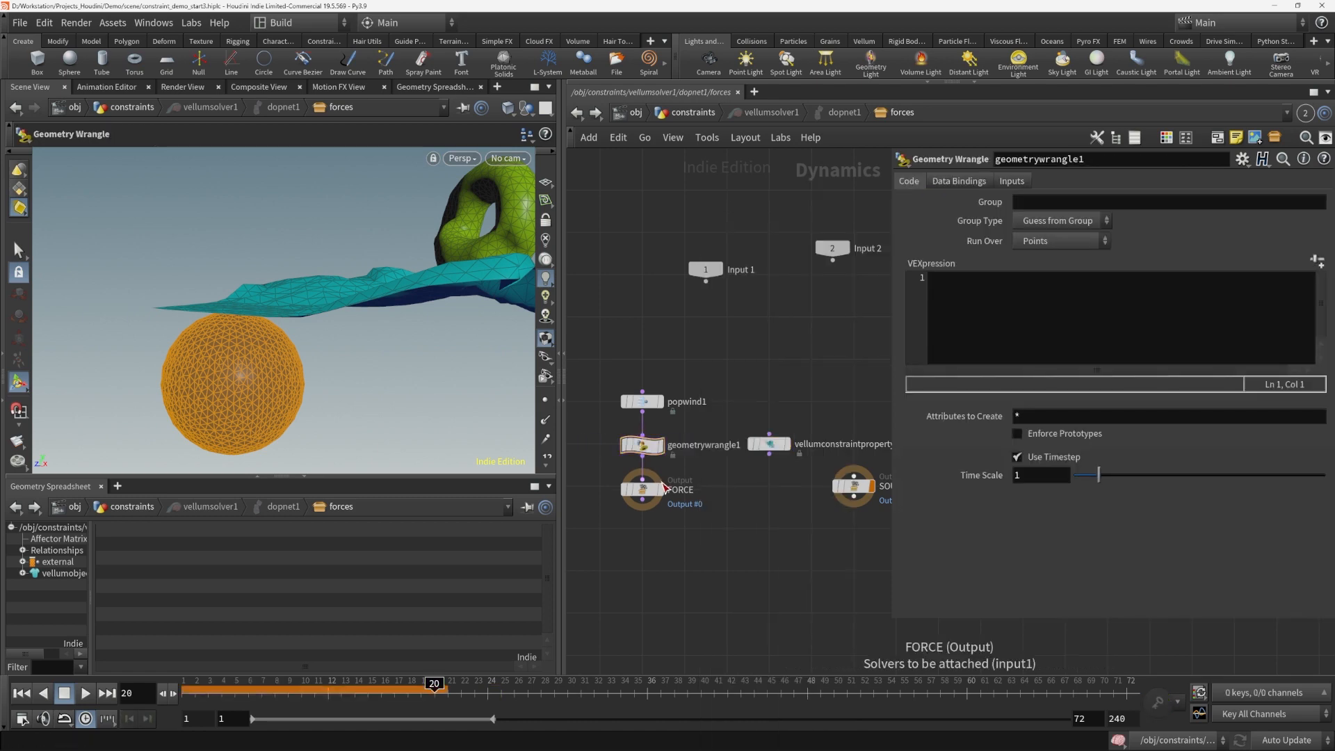
Set both Group Type and Run Over to Primitives on geometrywrangle1
click(1050, 224)
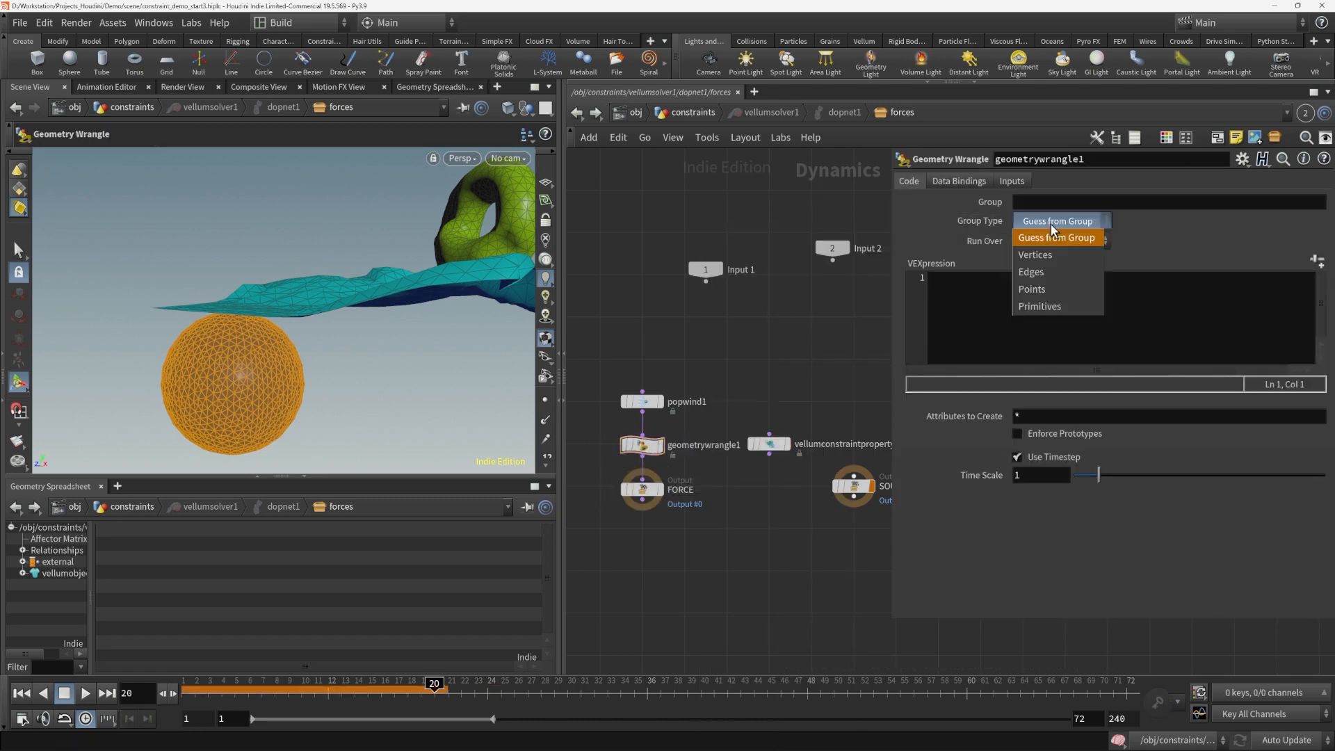
click(1050, 305)
click(1053, 240)
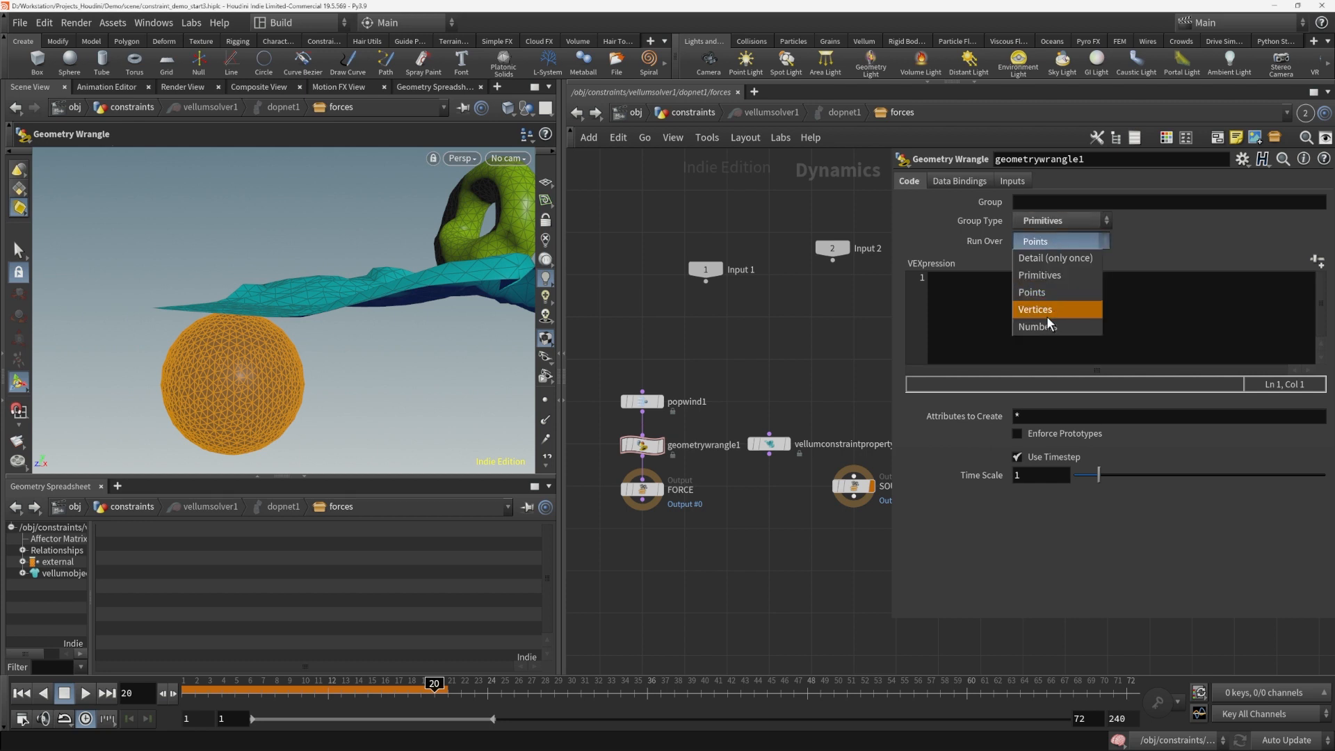
click(1046, 316)
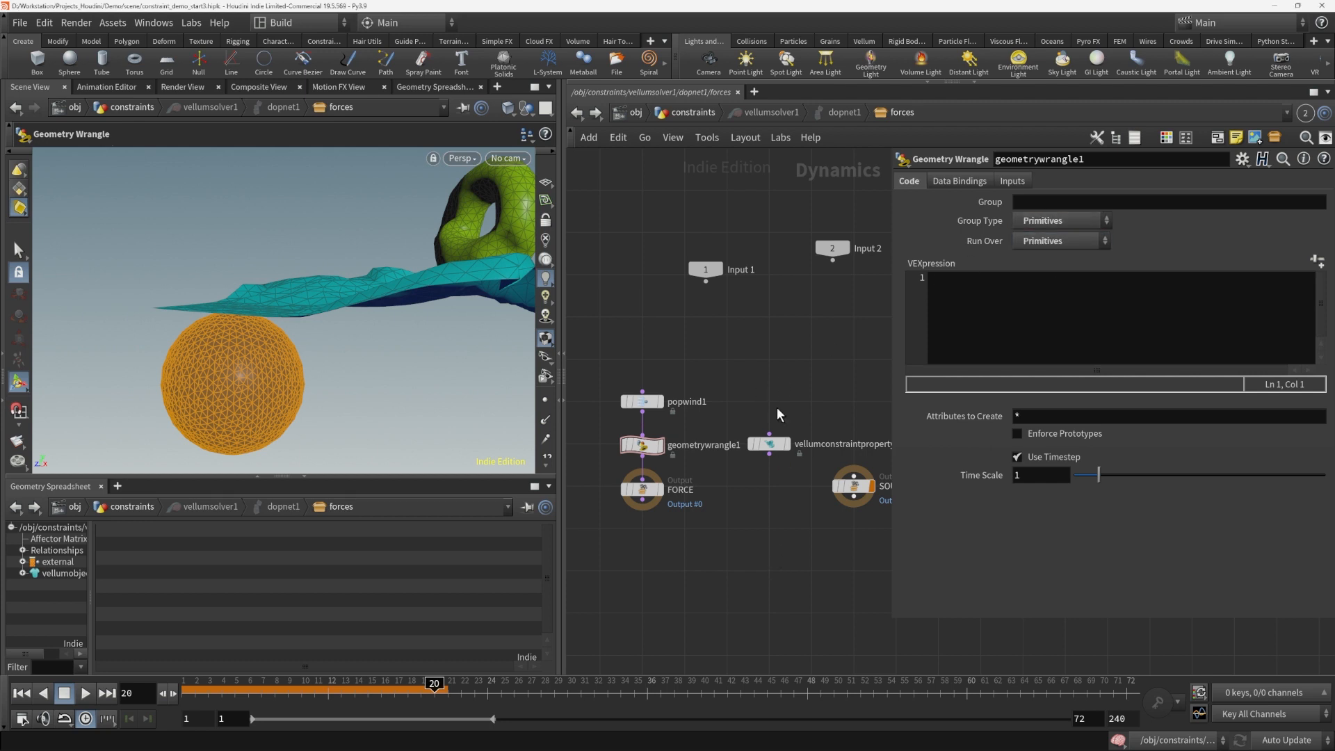
Copy the group name ATG_grid_collider_stretch from vellumconstraintproperty1 into geometrywrangle1's Group
click(771, 444)
click(1056, 202)
key(ctrl+a)
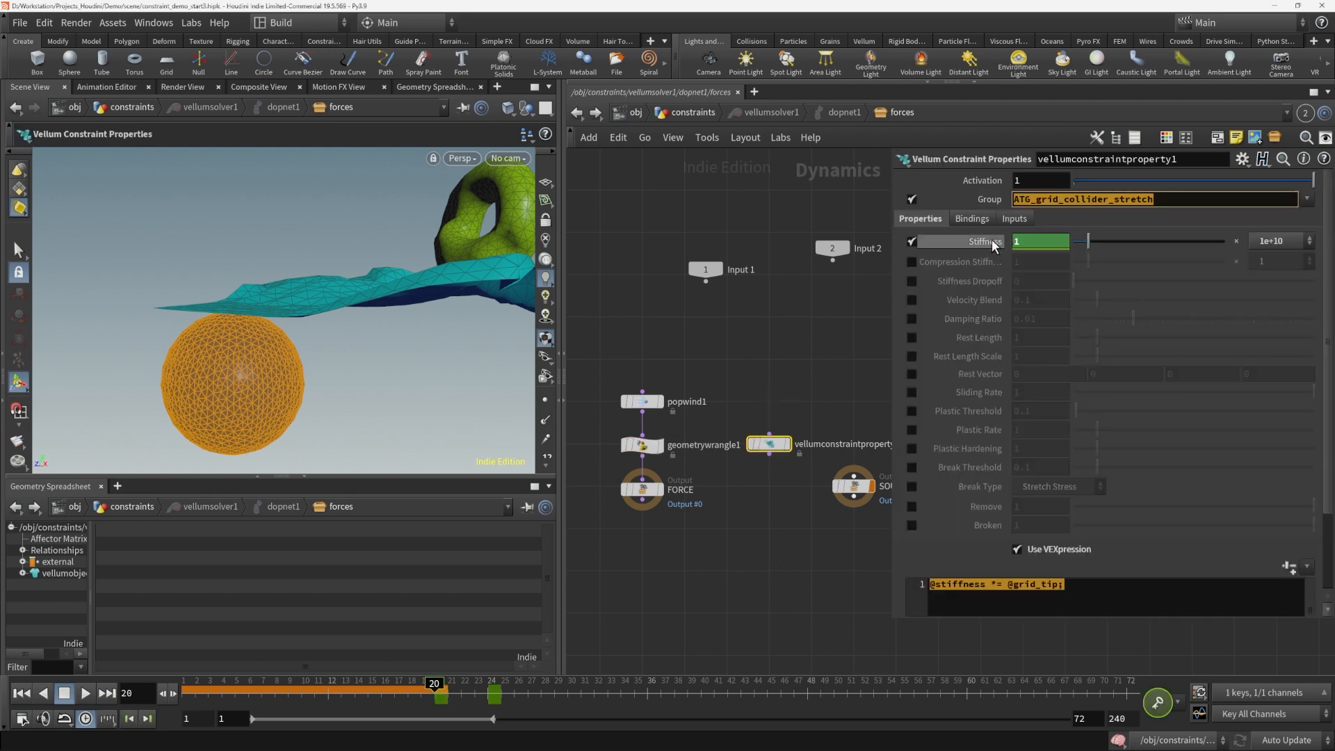
key(ctrl+c)
click(639, 445)
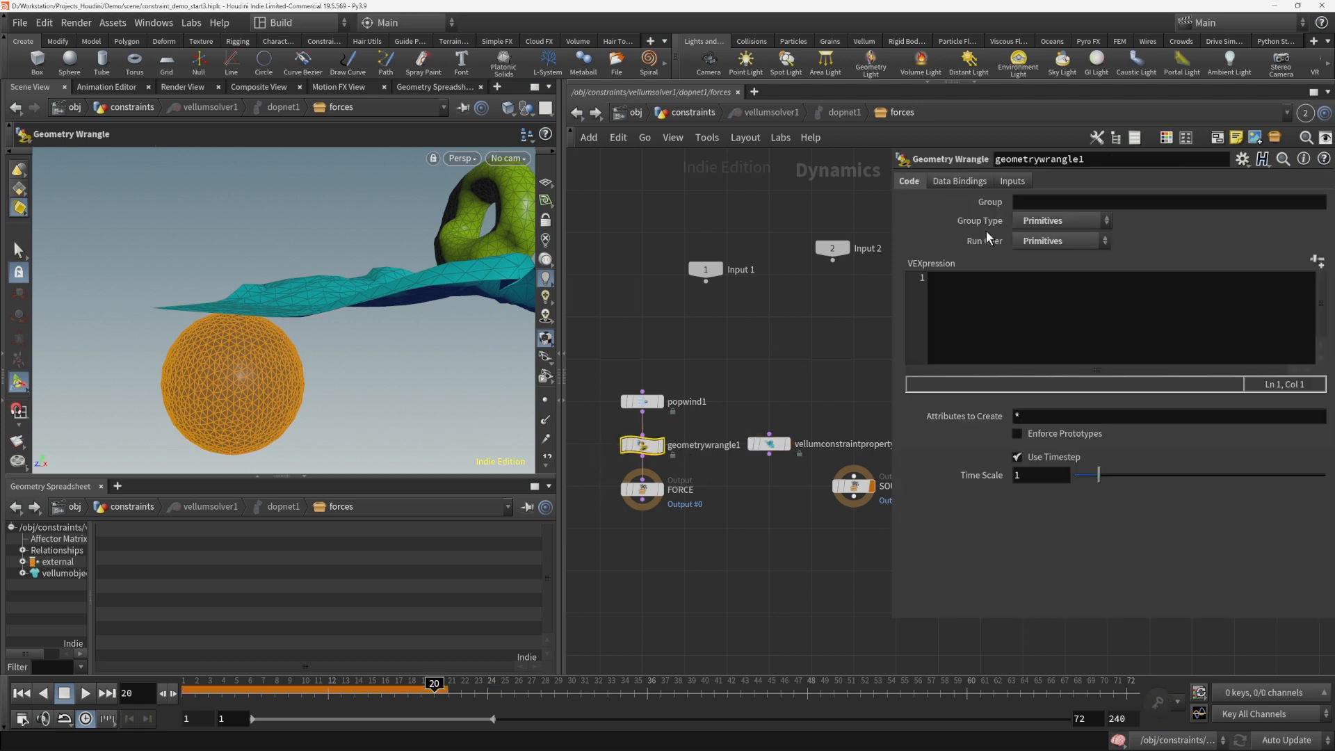
click(1066, 203)
key(ctrl+v)
key(Return)
Bind geometrywrangle1 to ConstraintGeometry and set its Input 2 to Second Context Geometry
click(961, 180)
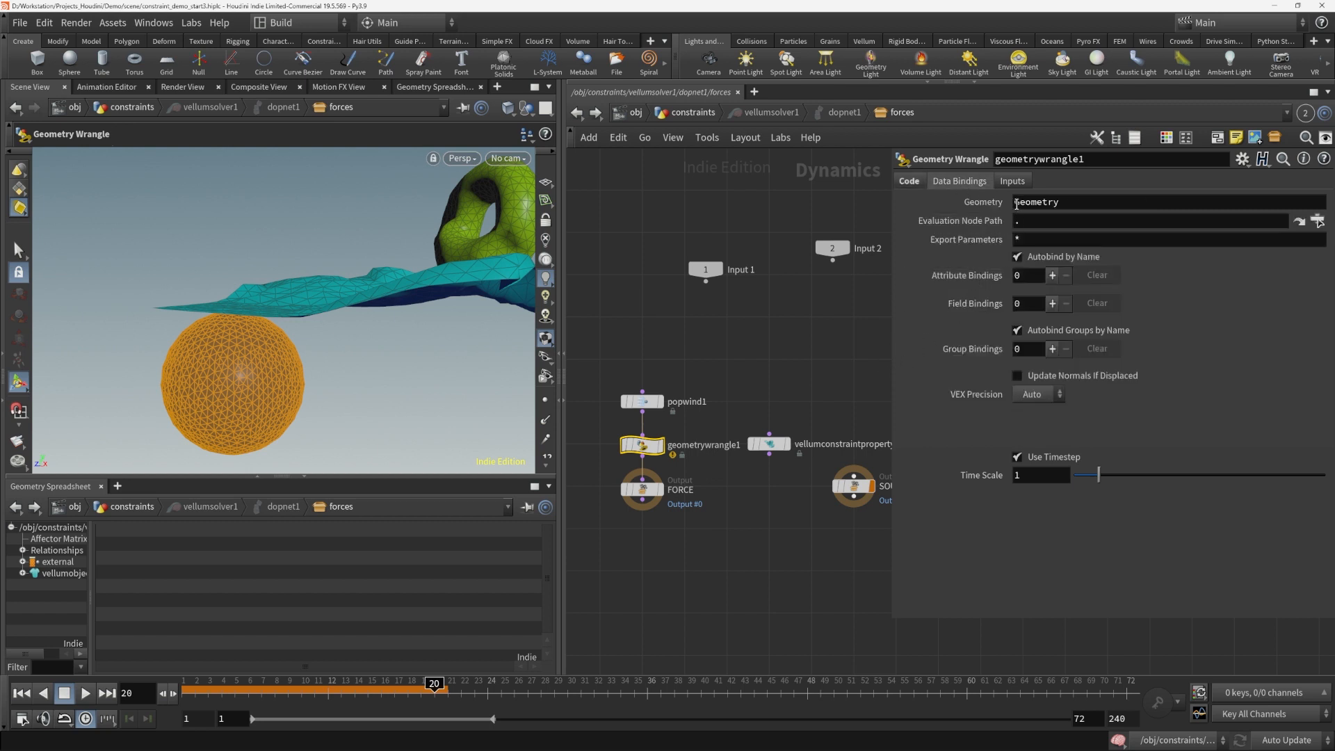
click(1020, 203)
text(Constraint)
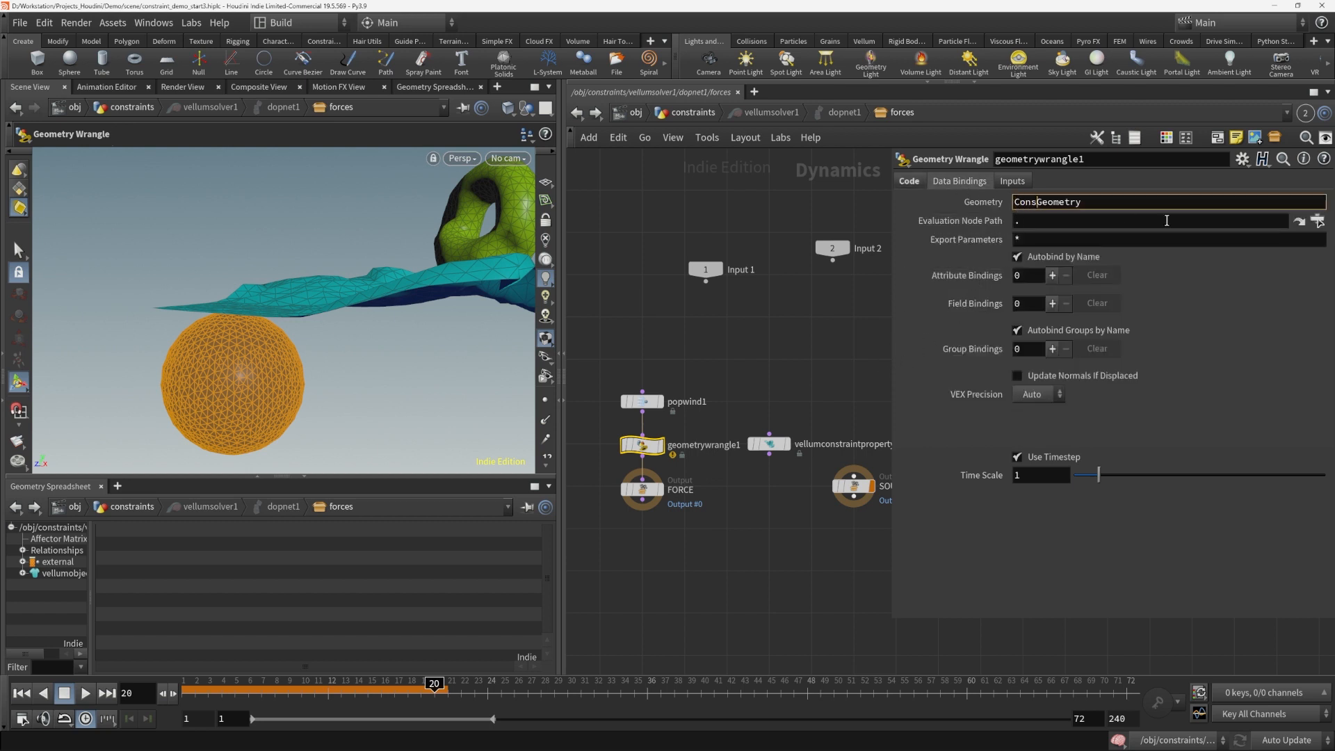
key(Return)
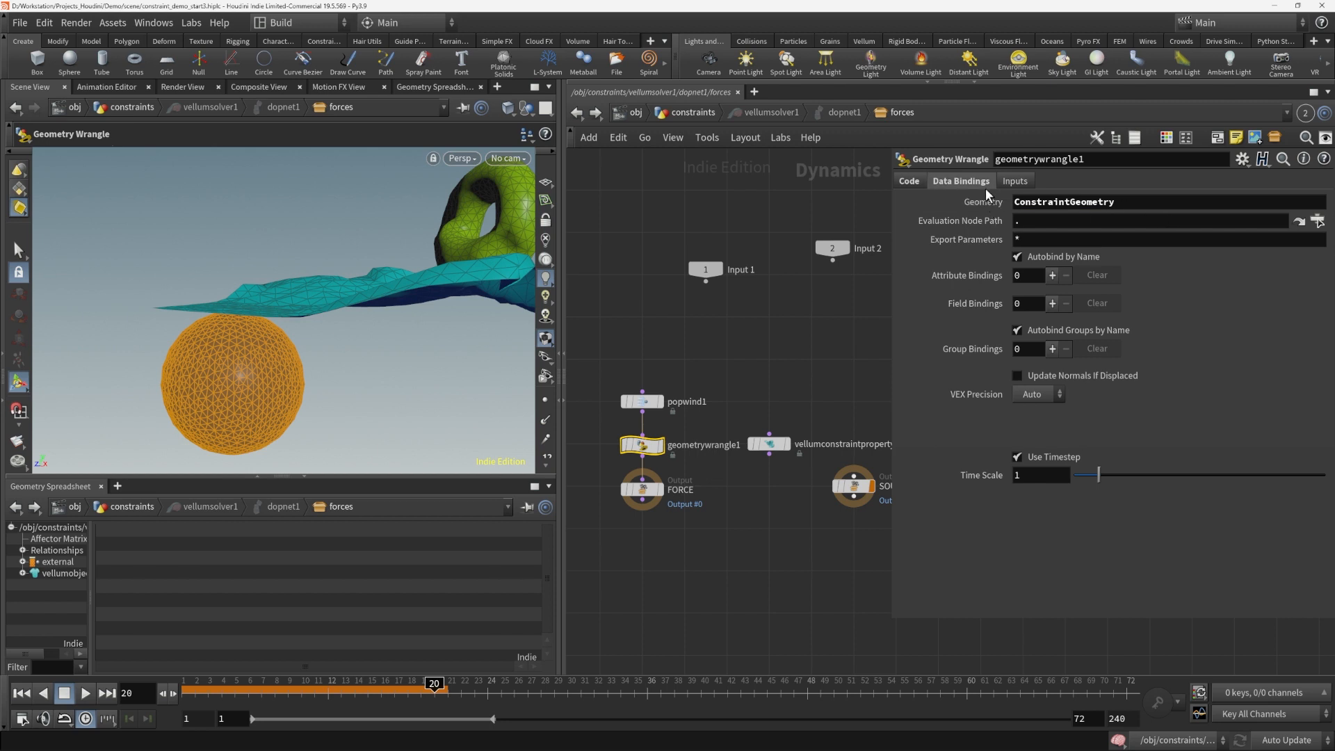
click(1014, 182)
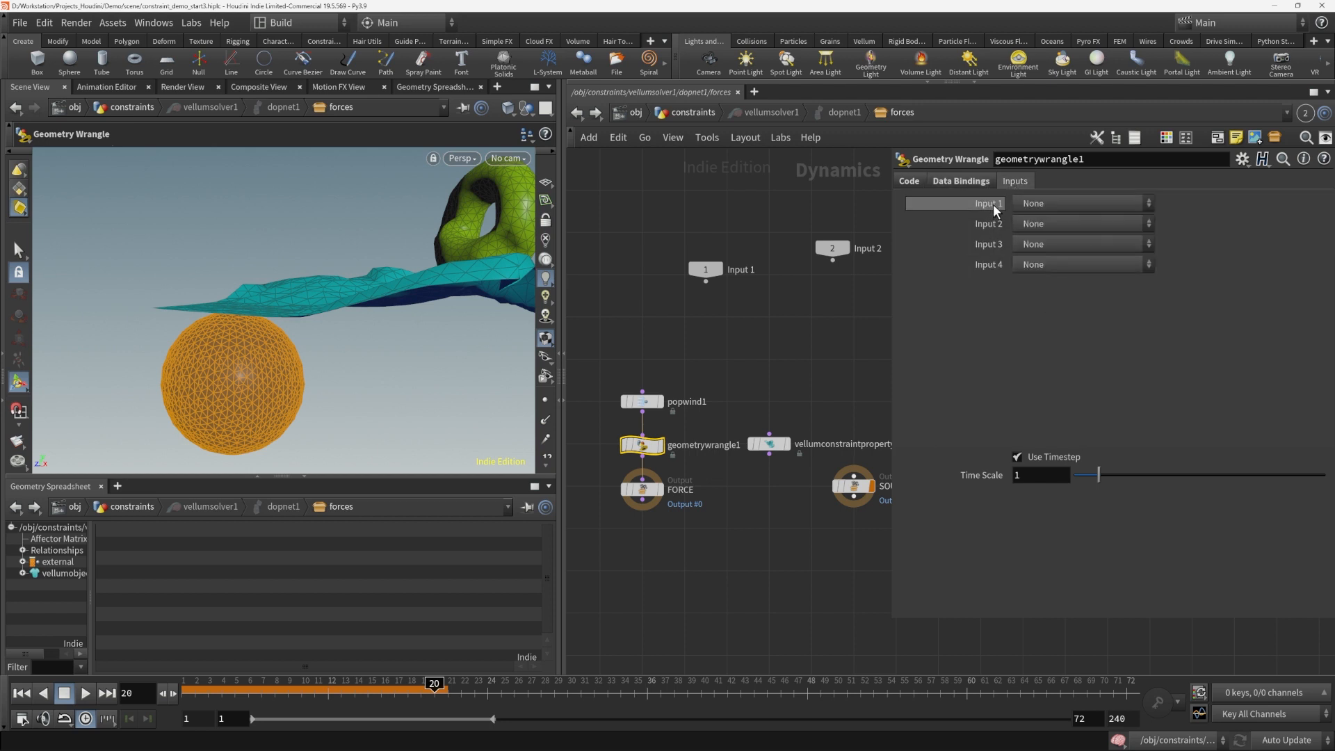
click(1057, 224)
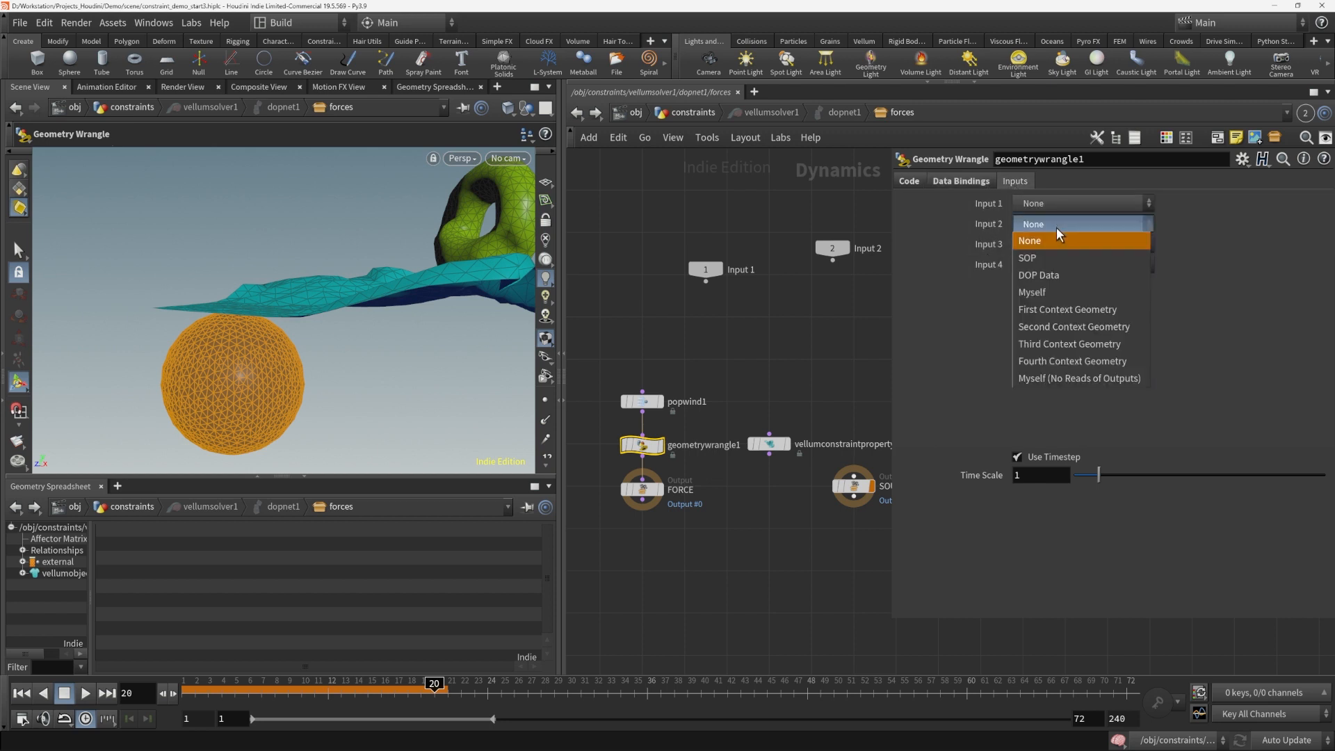
click(1089, 334)
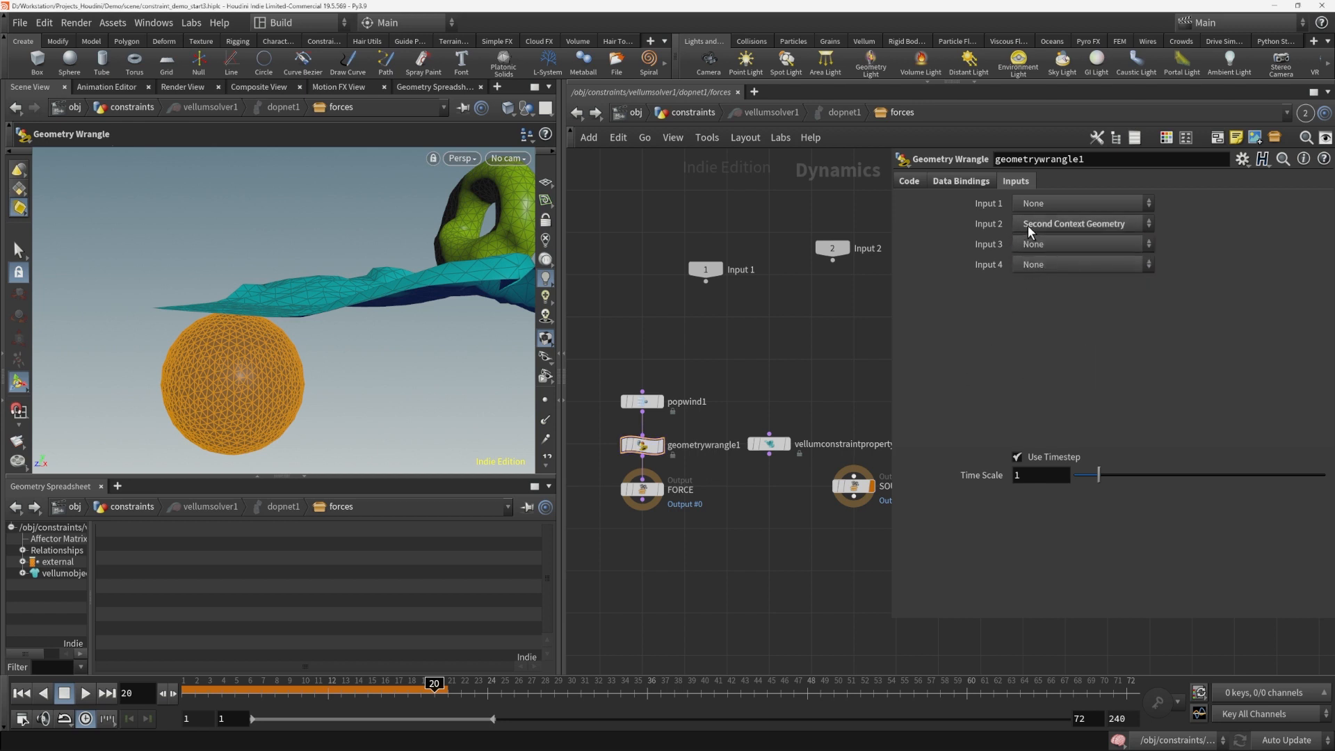
click(576, 112)
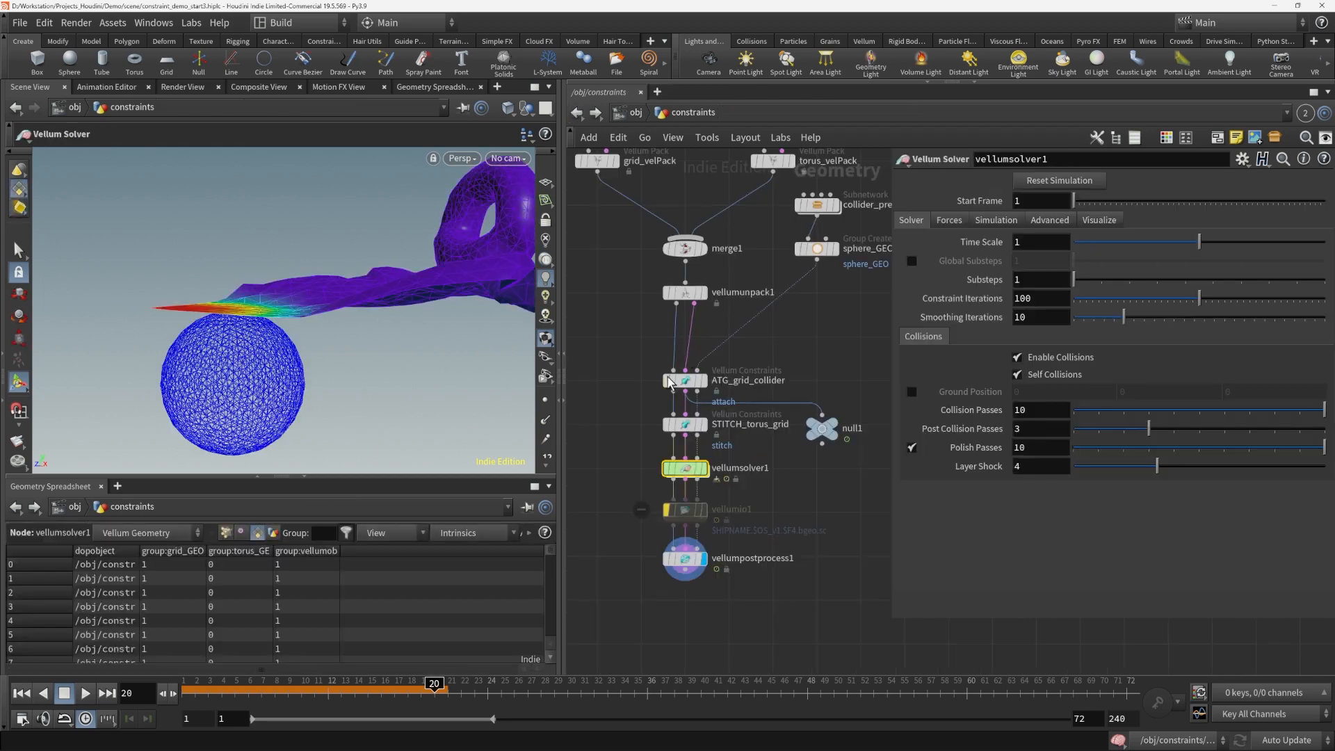
scroll(671, 445, up, 5)
mouse_move(673, 495)
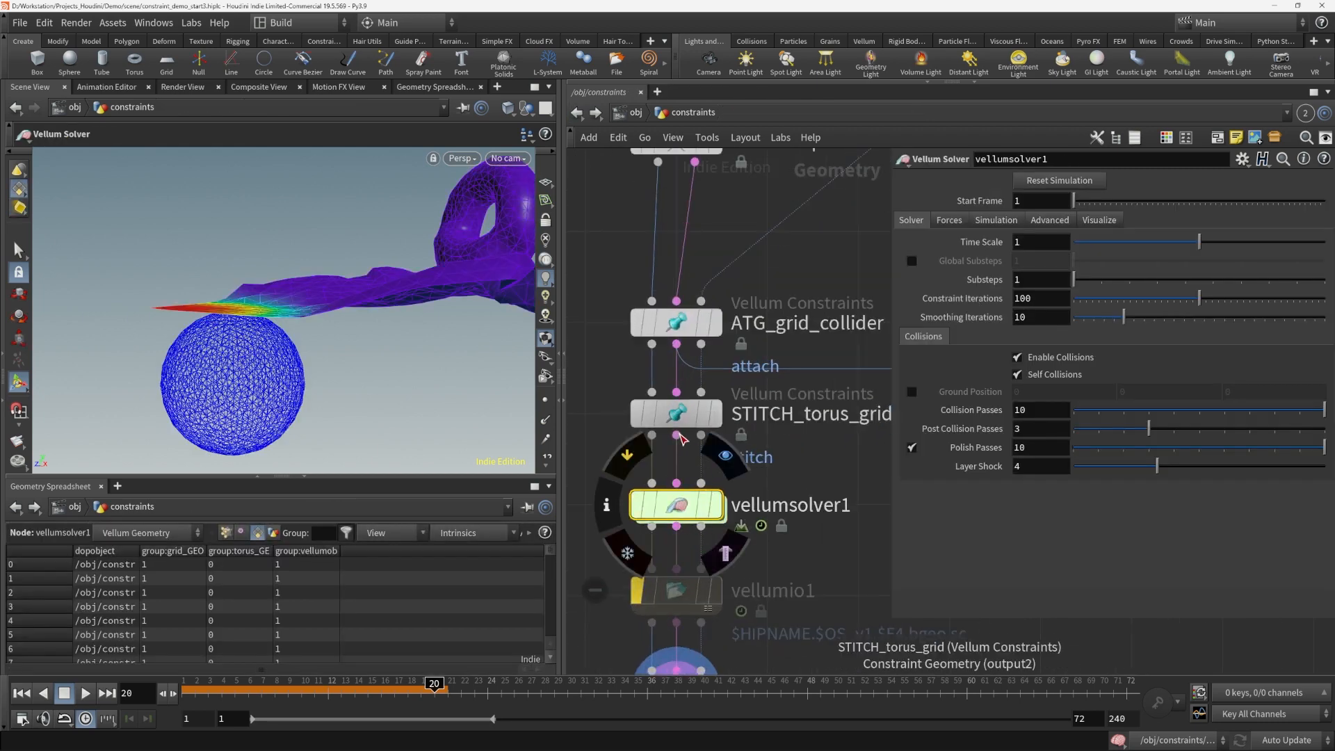
double_click(689, 514)
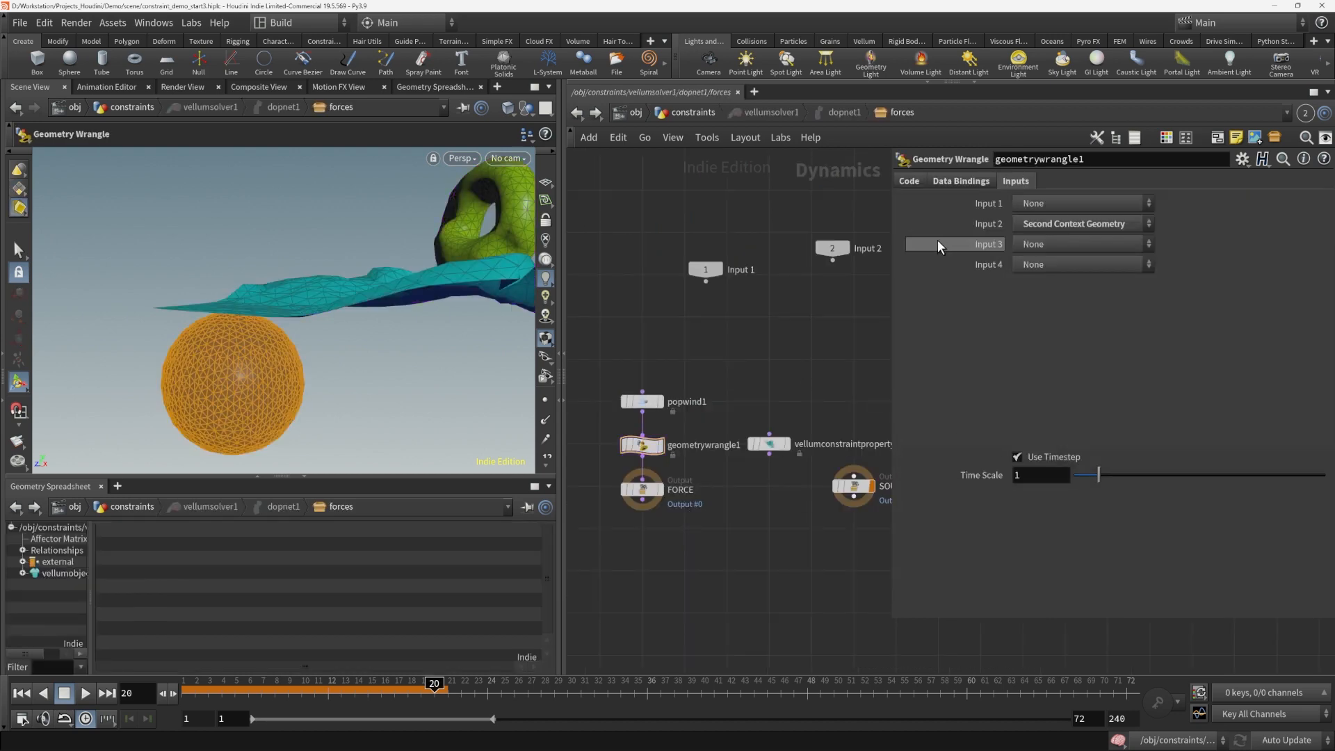
click(908, 180)
click(1009, 317)
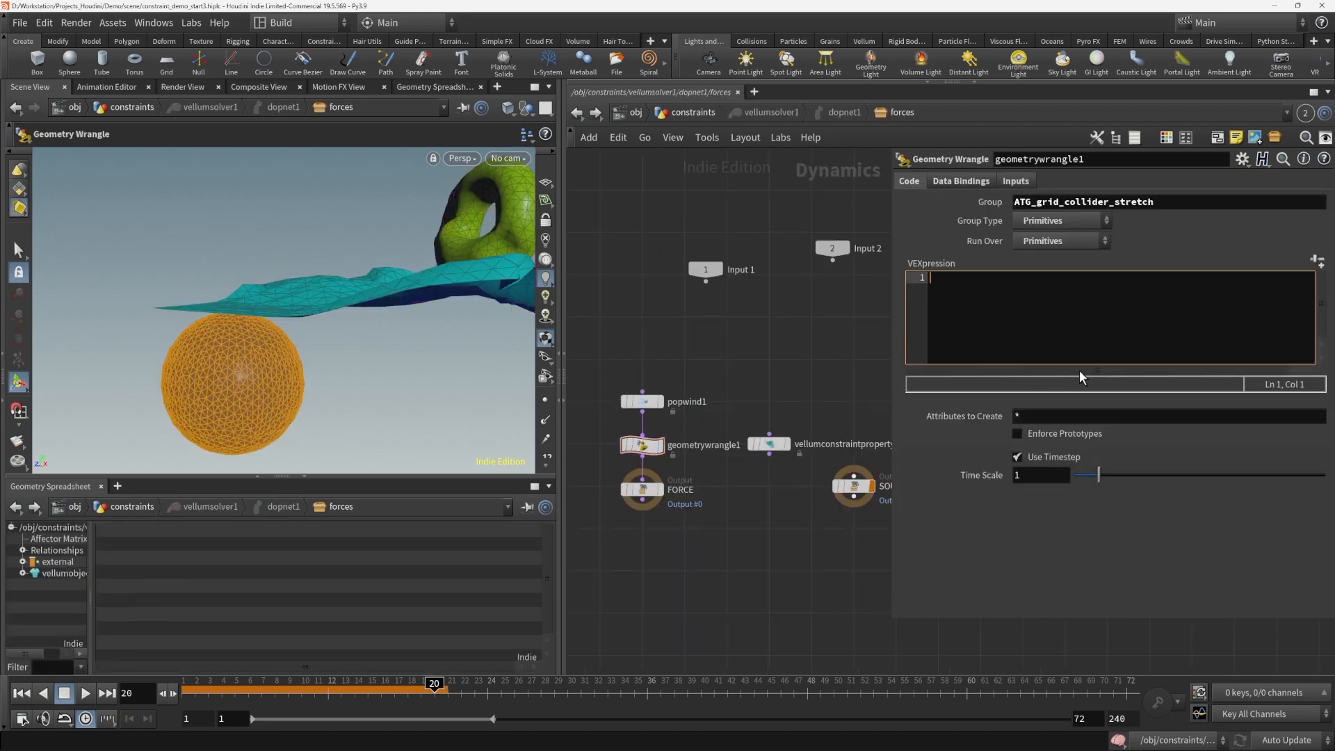
text(@stiffness = prim())
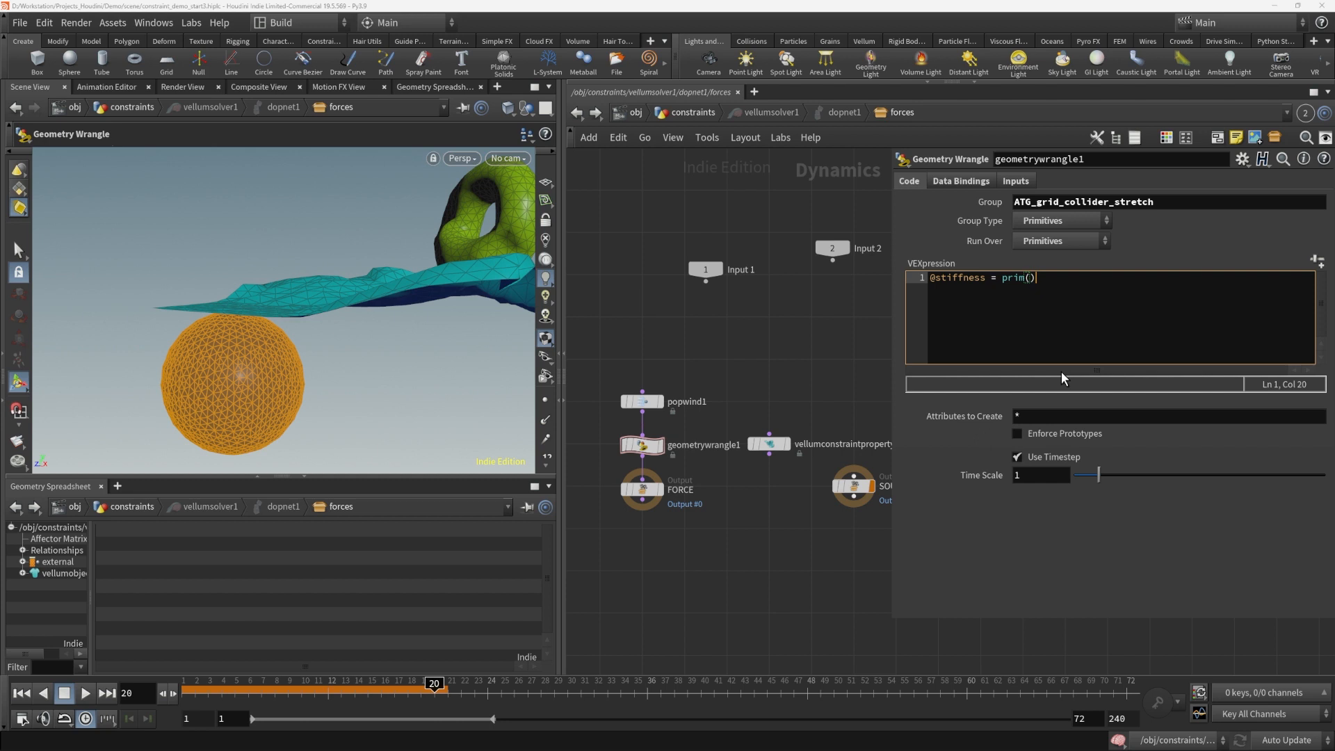
key(Left)
text(1, "stiffness",)
Return to the constraints network and examine the primitive attributes of null1, including stiffness, in an enlarged Geometry Spreadsheet
click(579, 112)
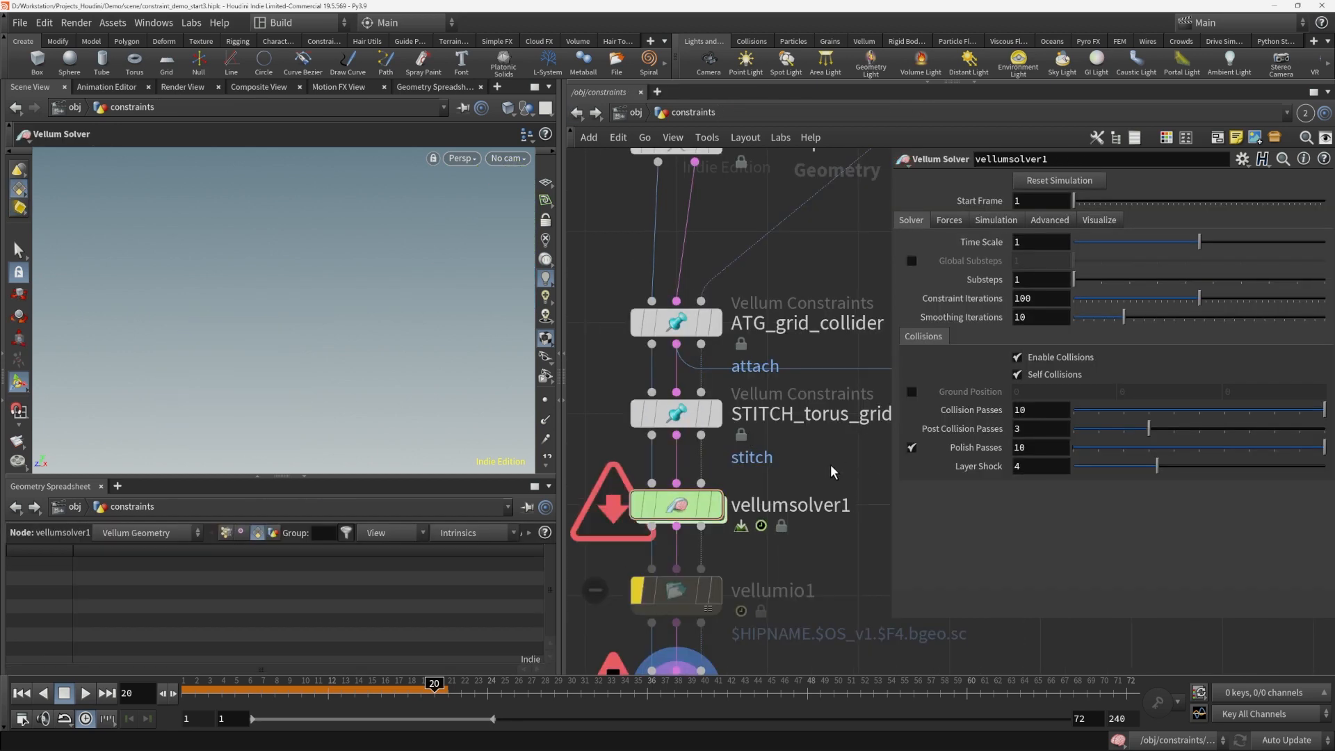
middle_drag(830, 464, 699, 402)
scroll(698, 402, down, 1)
middle_drag(739, 447, 733, 476)
click(774, 390)
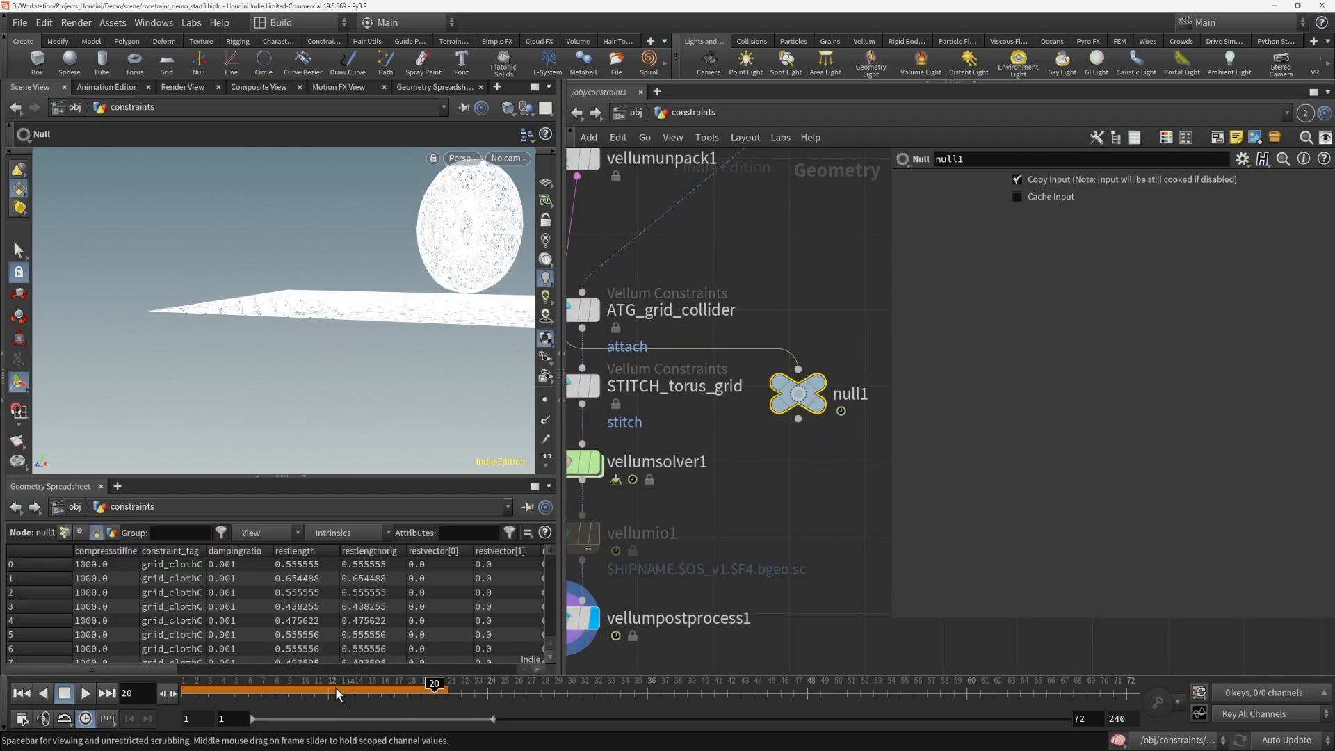
key(ctrl+b)
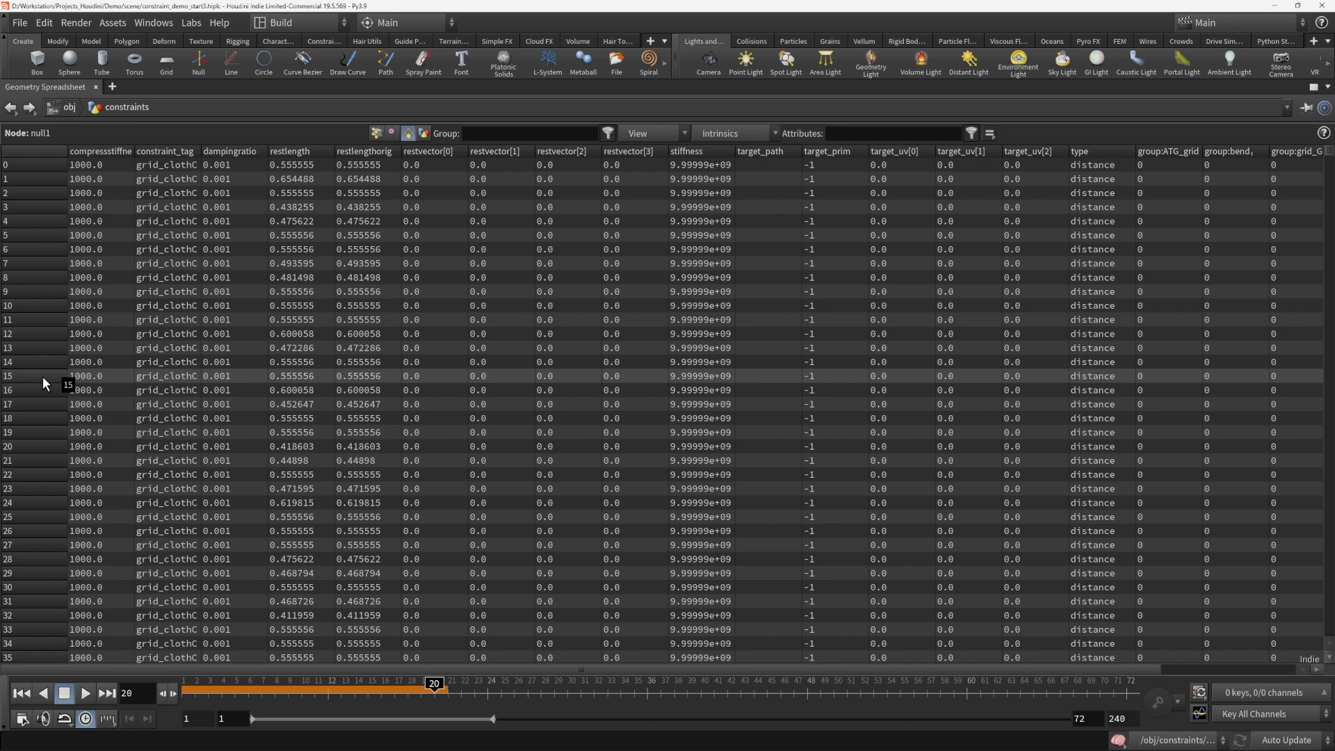
key(ctrl+b)
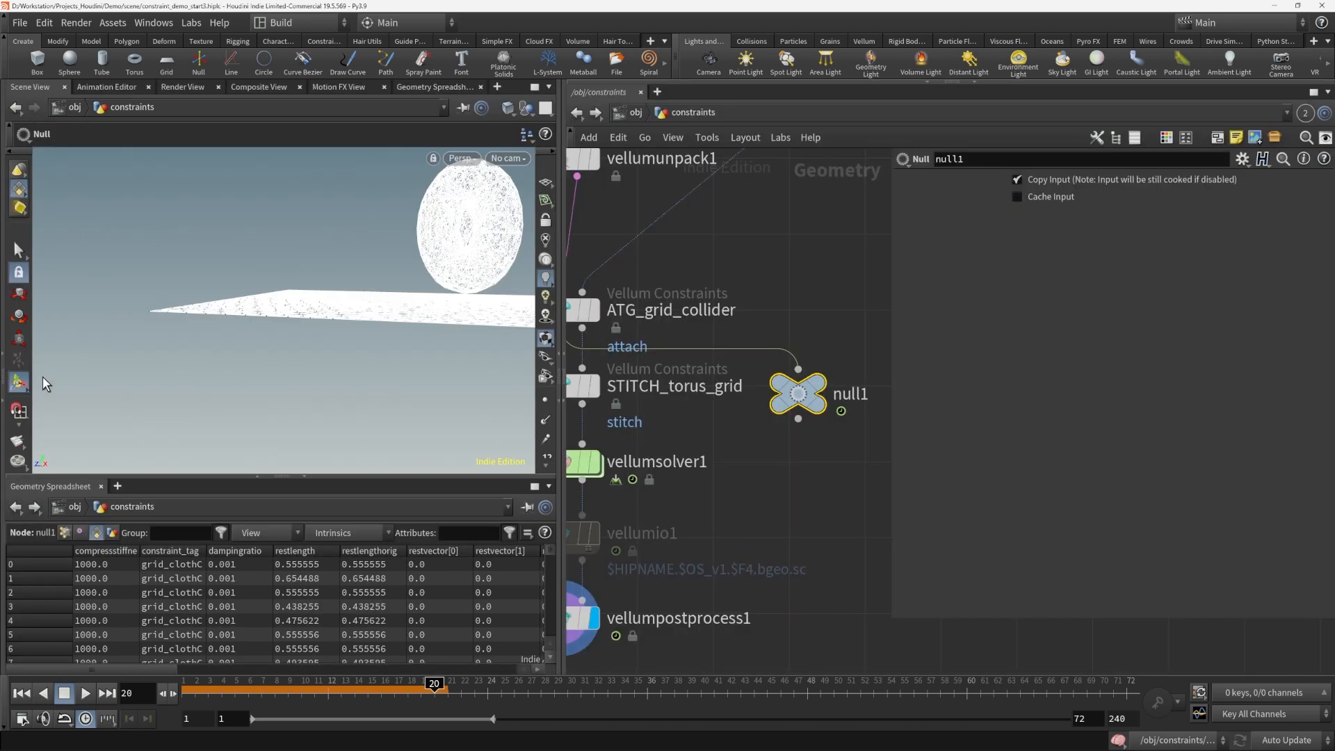
click(755, 498)
middle_drag(659, 514, 764, 490)
double_click(670, 446)
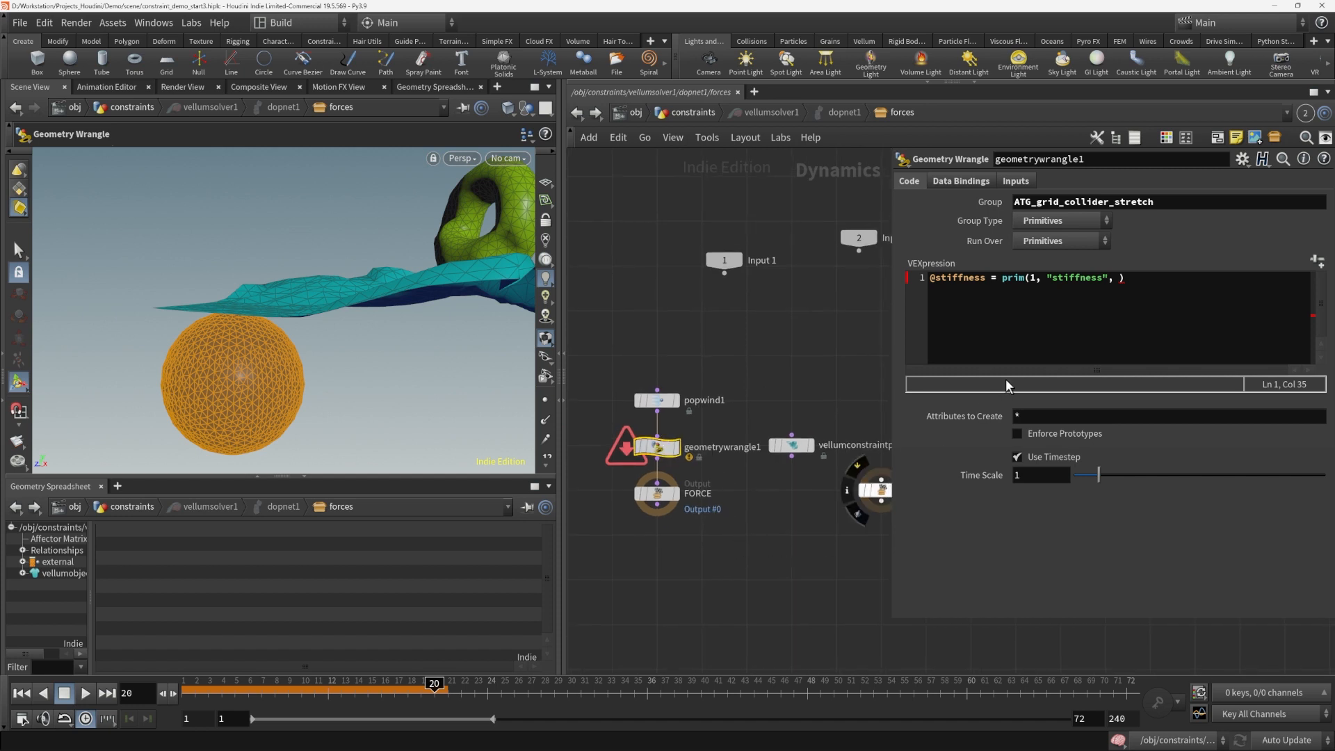
click(1204, 296)
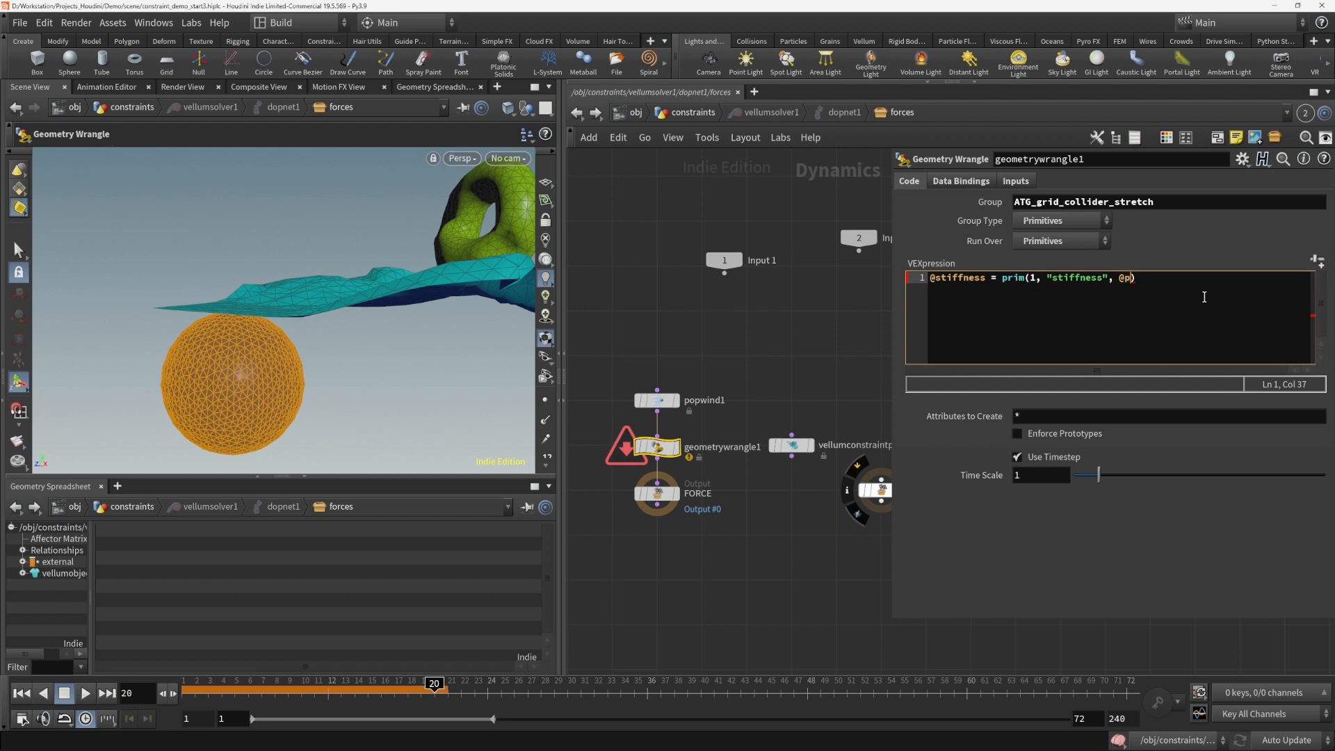
text(@primnum)
key(ctrl+Return)
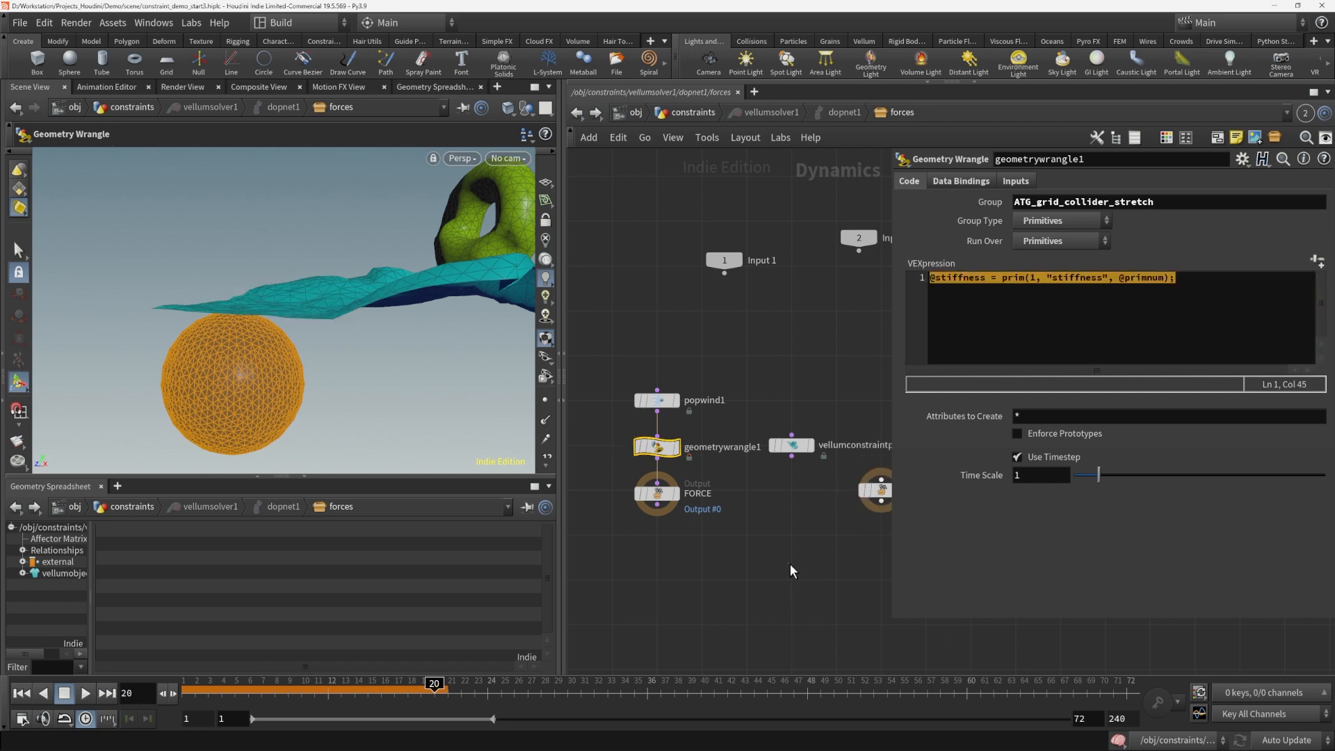
Play the simulation up to frame 54 with the sphere, cloth and torus framed in an enlarged viewport
click(790, 564)
scroll(721, 535, down, 2)
scroll(723, 535, down, 2)
alt+drag(320, 389, 323, 421)
scroll(320, 421, down, 3)
click(304, 478)
mouse_move(316, 466)
alt+mouse_down()
mouse_move(334, 477)
mouse_move(323, 487)
alt+mouse_up()
click(88, 691)
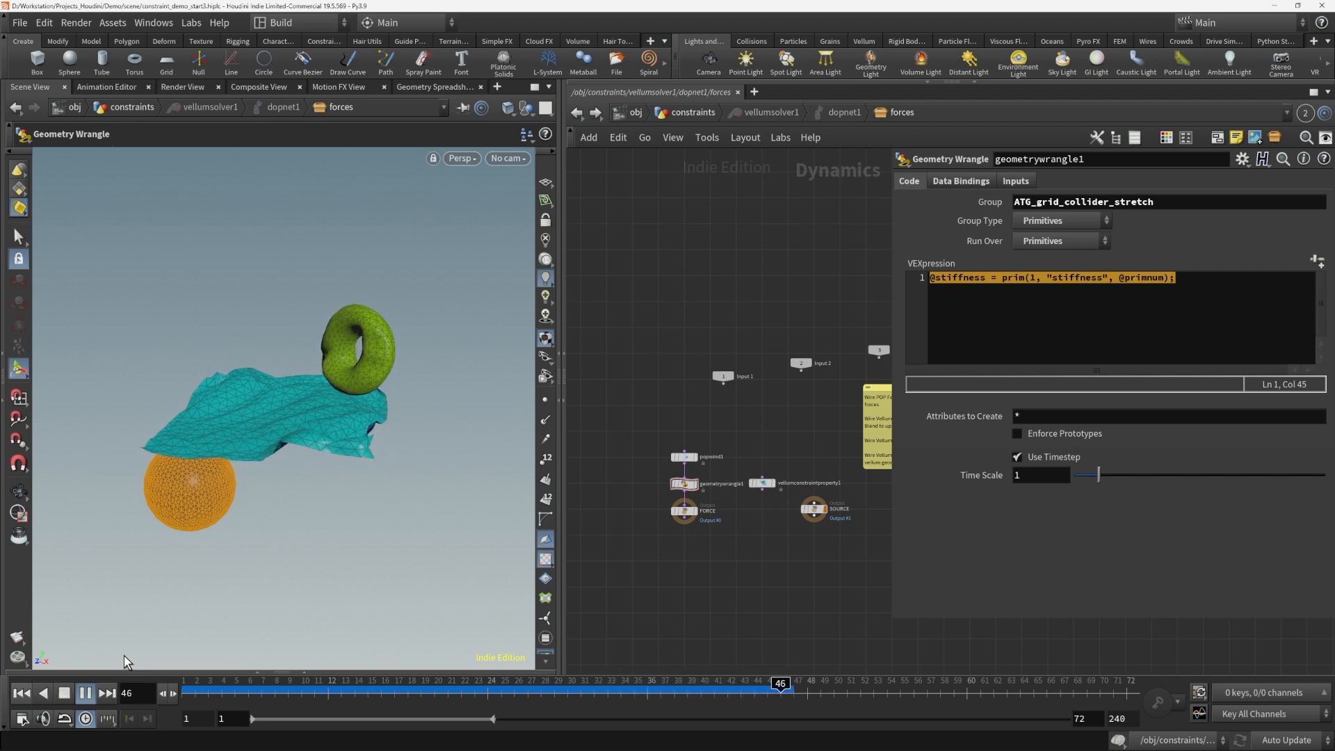
click(64, 693)
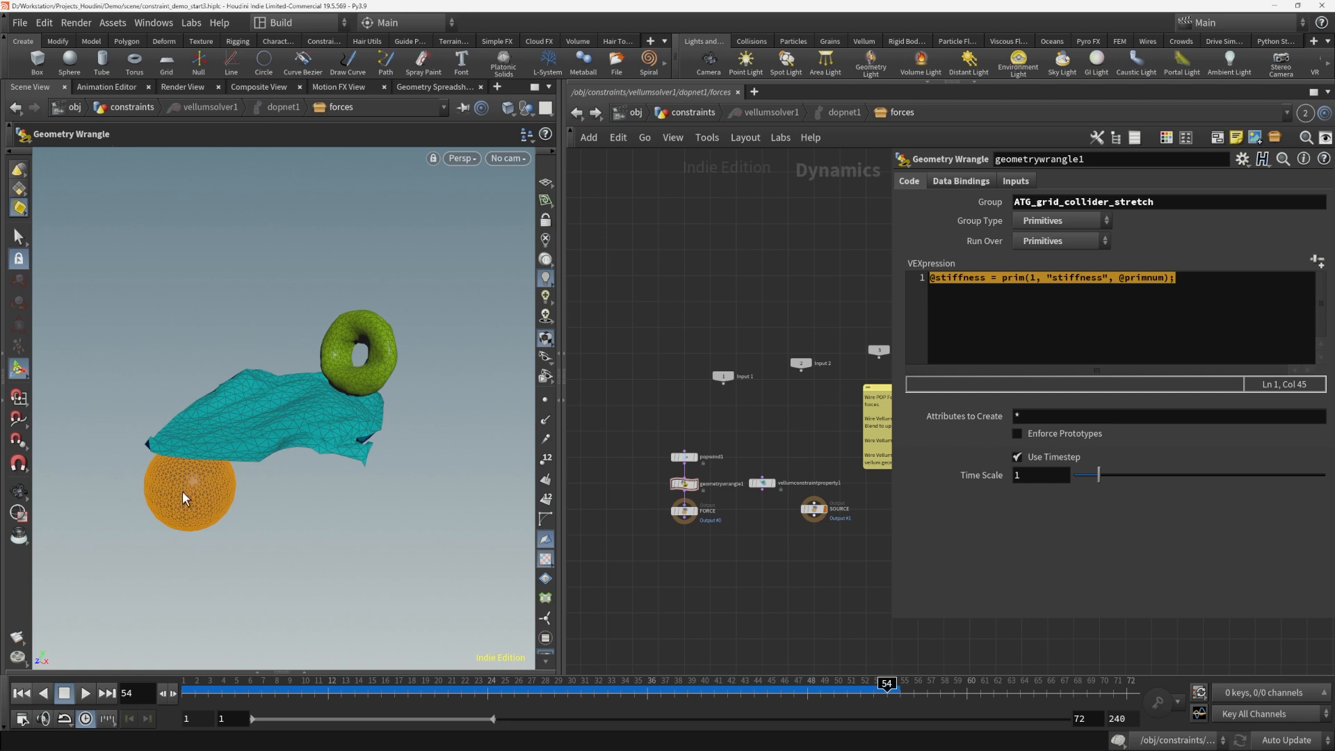
click(1127, 298)
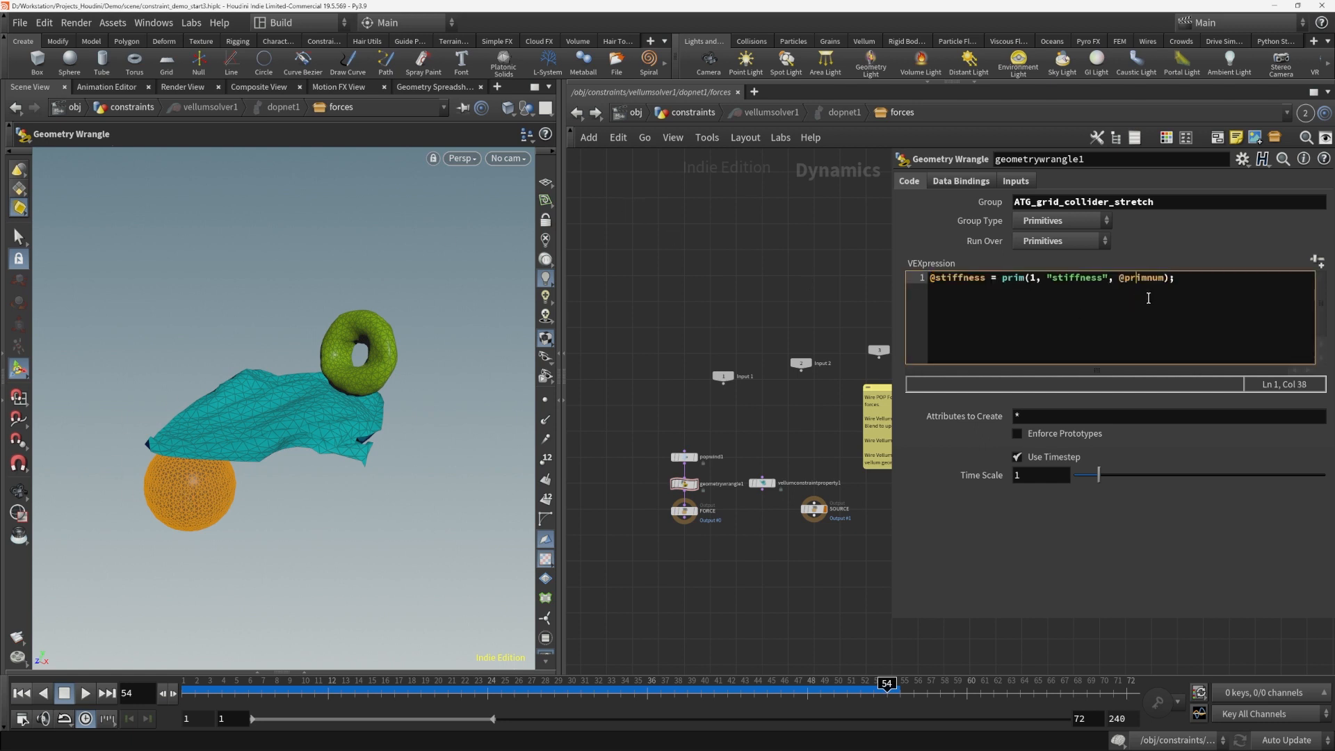
click(576, 113)
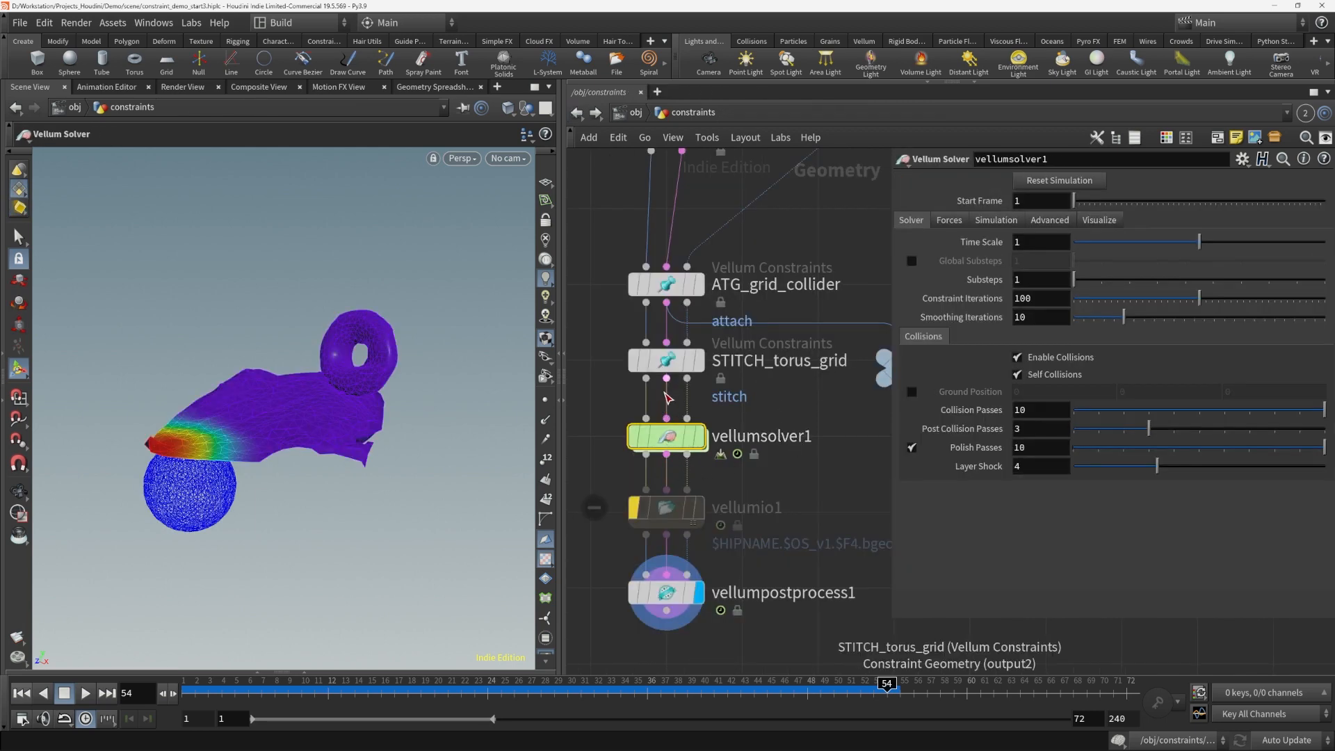
mouse_move(663, 441)
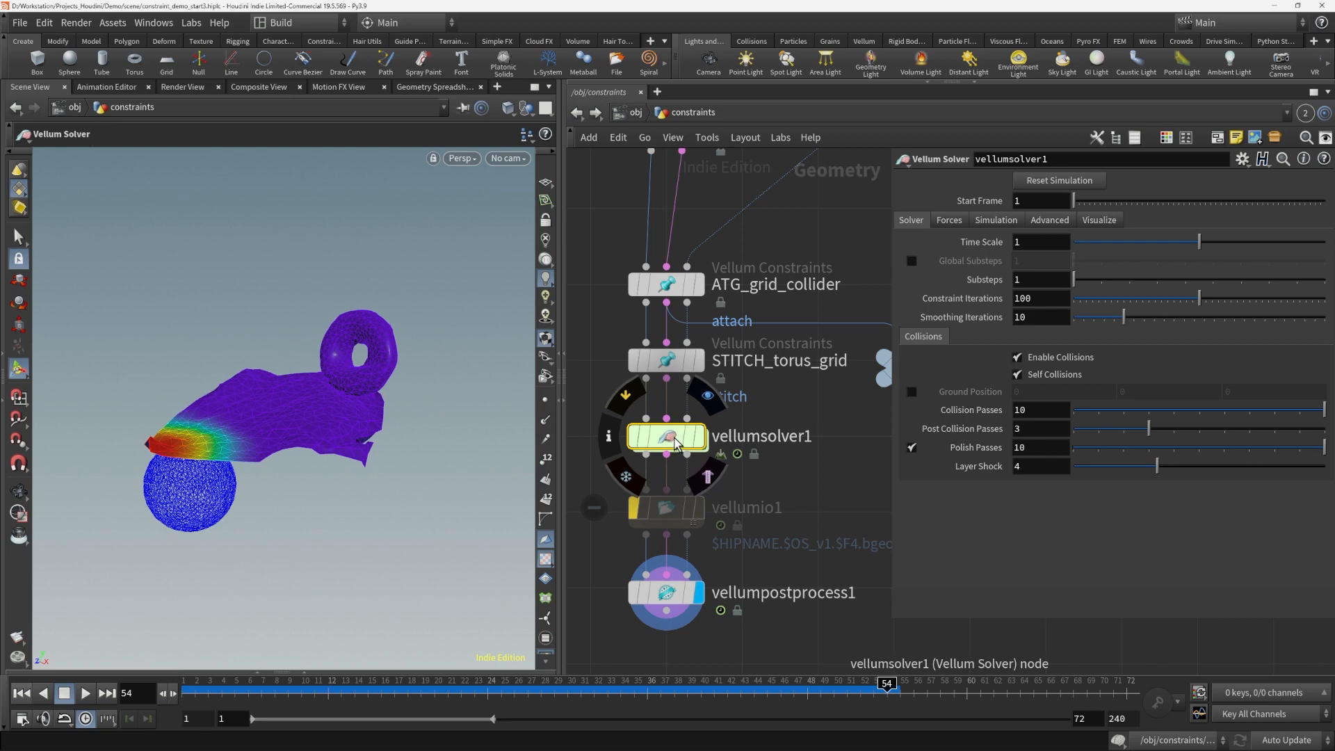
double_click(674, 440)
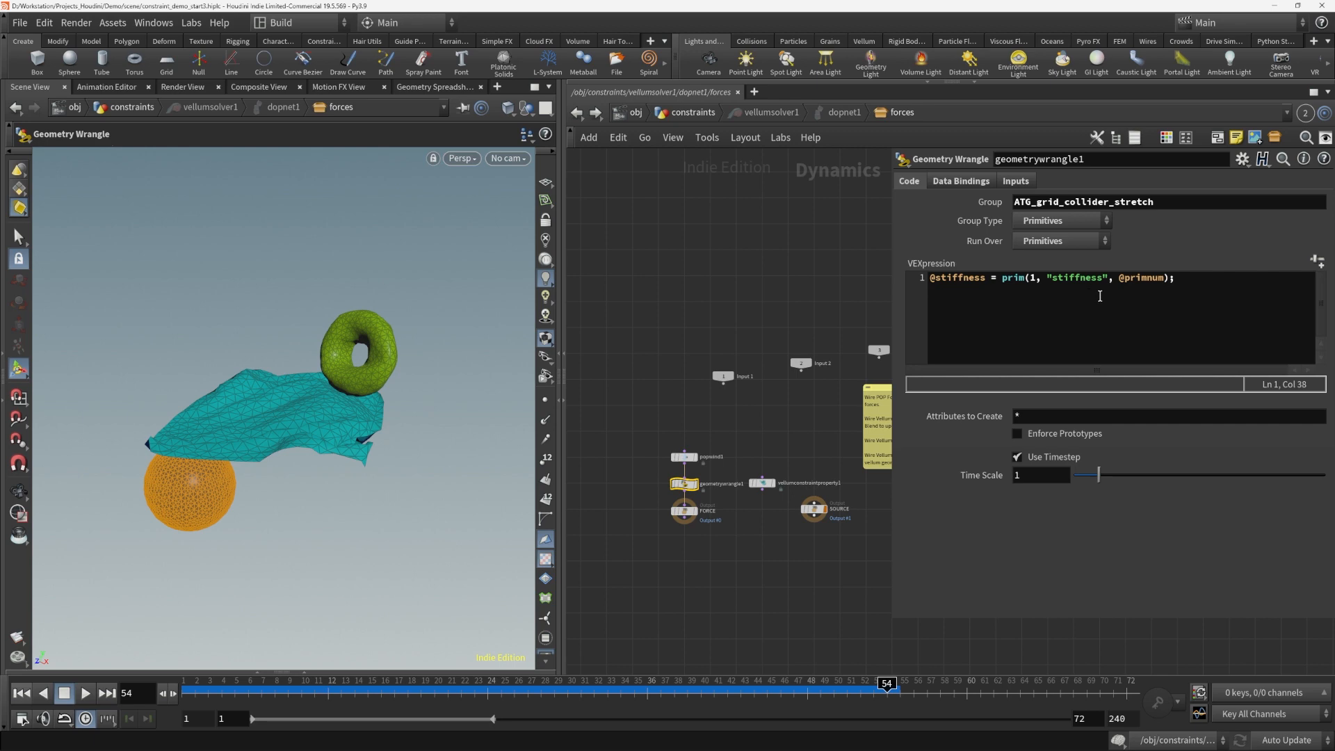
Add an Attribute Wrangle beside vellumsolver1 in the constraints network
click(578, 114)
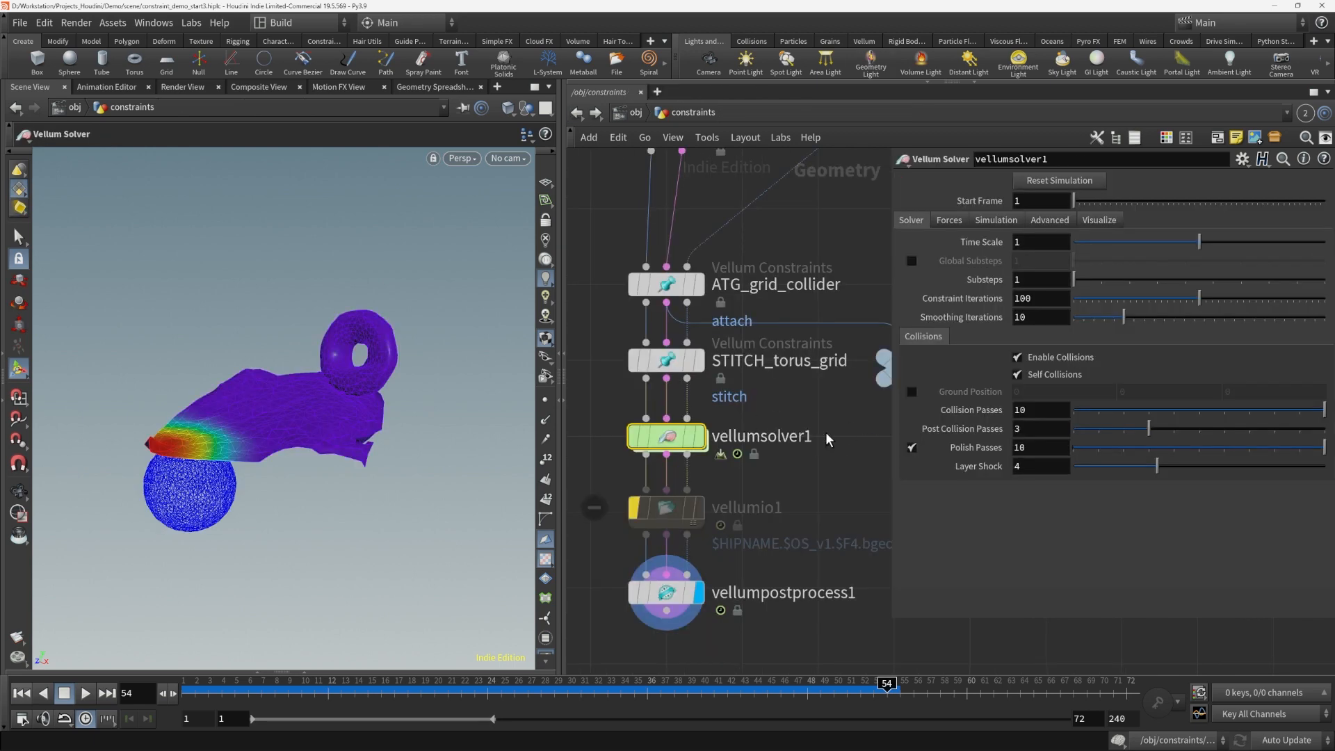
key(Tab)
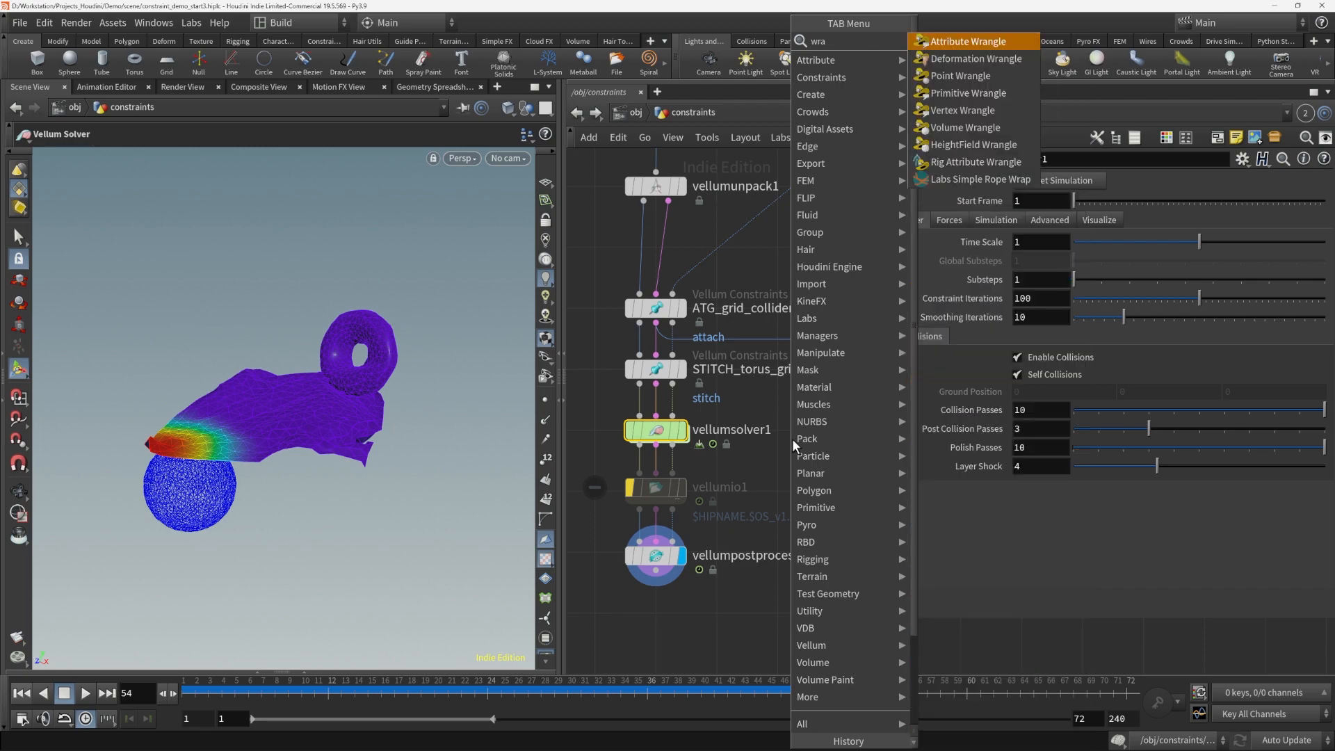
text(null)
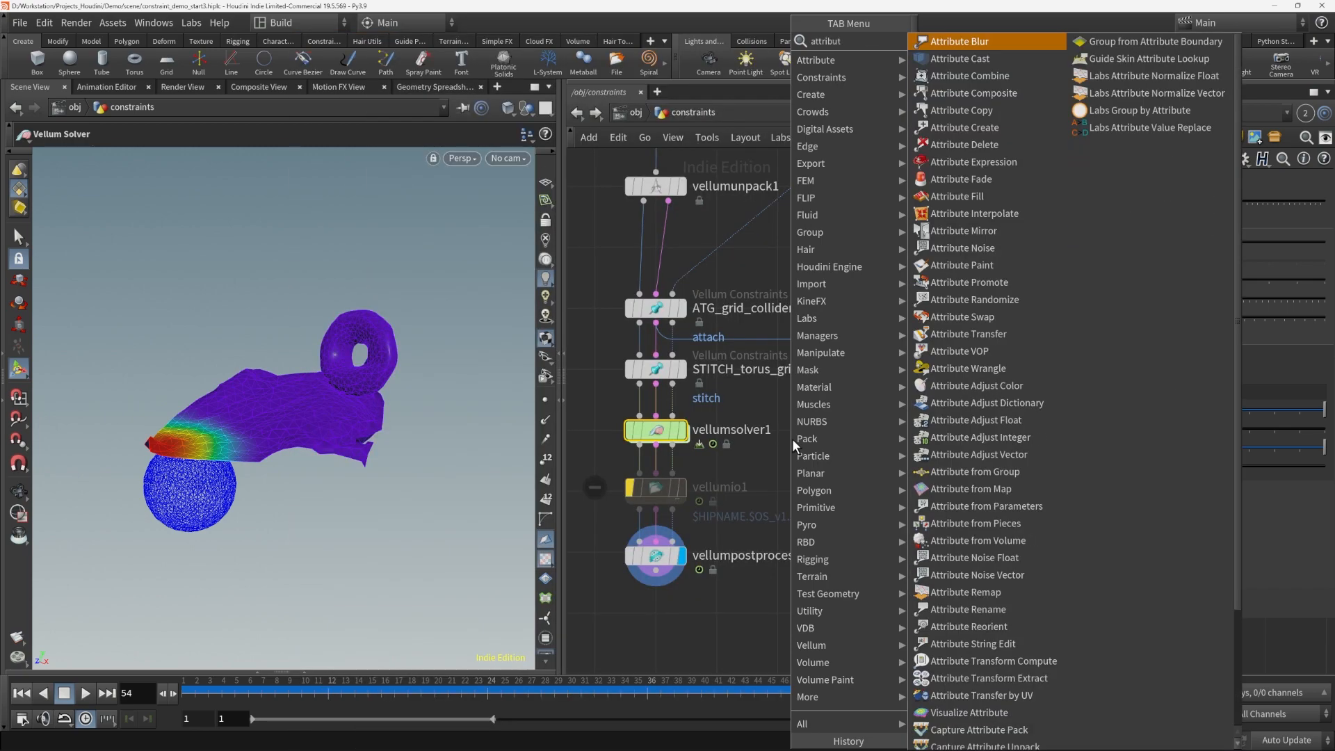
key(Return)
click(795, 439)
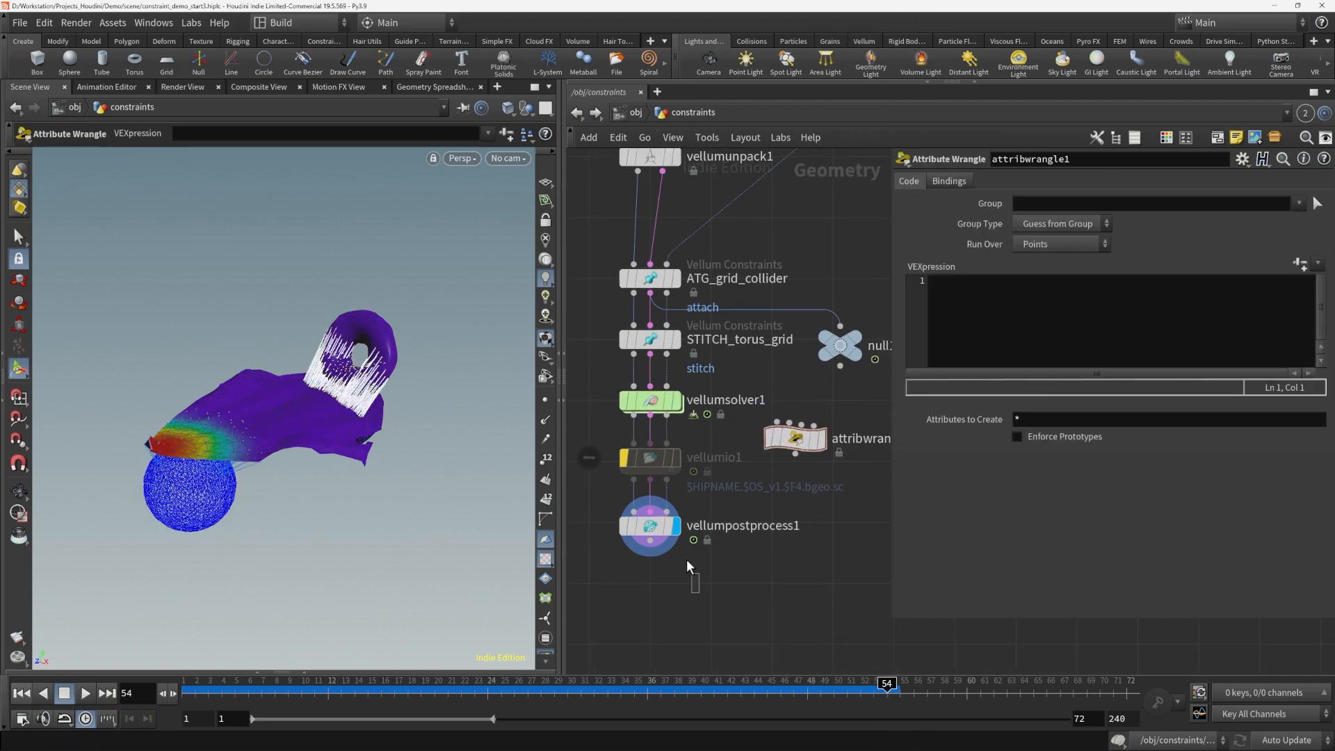
Make room above vellumsolver1 and insert attribwrangle1 into the constraint stream between STITCH_torus_grid and the solver
drag(686, 559, 658, 462)
click(673, 366)
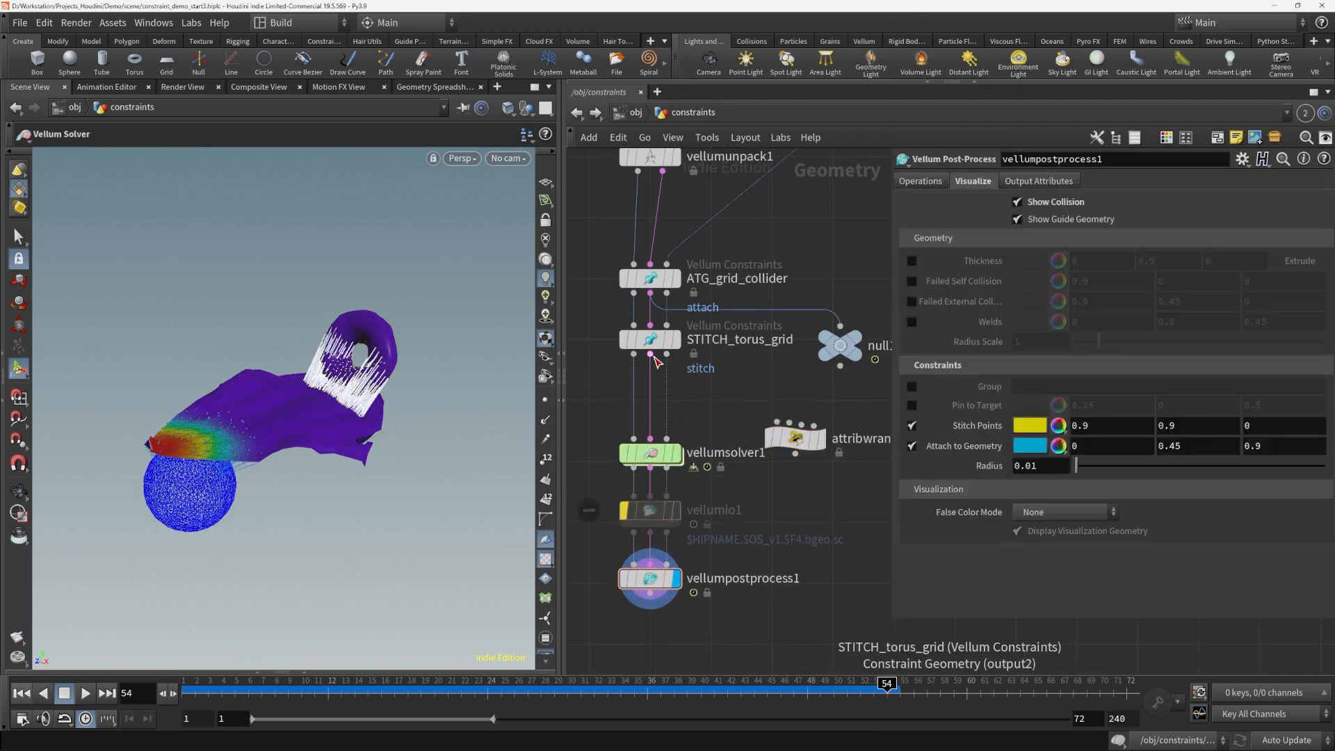
drag(653, 356, 660, 437)
click(656, 438)
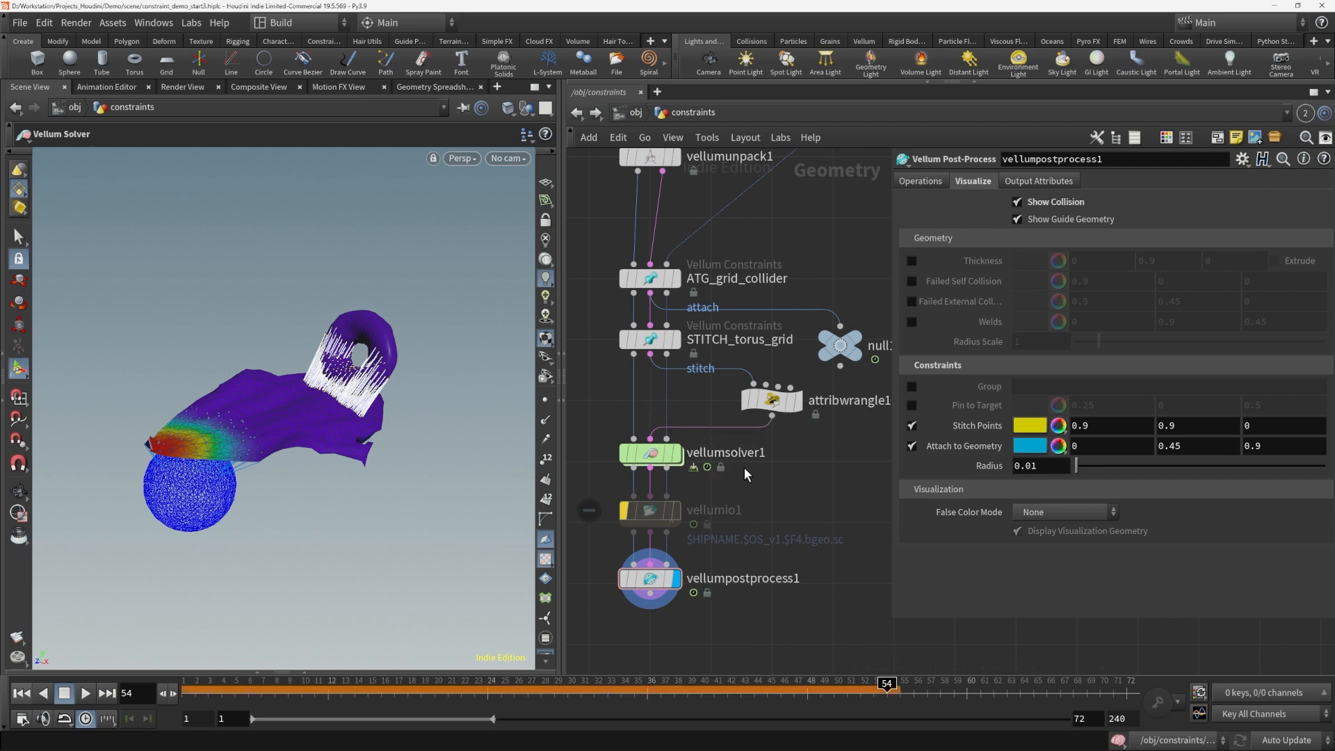
Set both Group Type and Run Over to Primitives on attribwrangle1
click(767, 401)
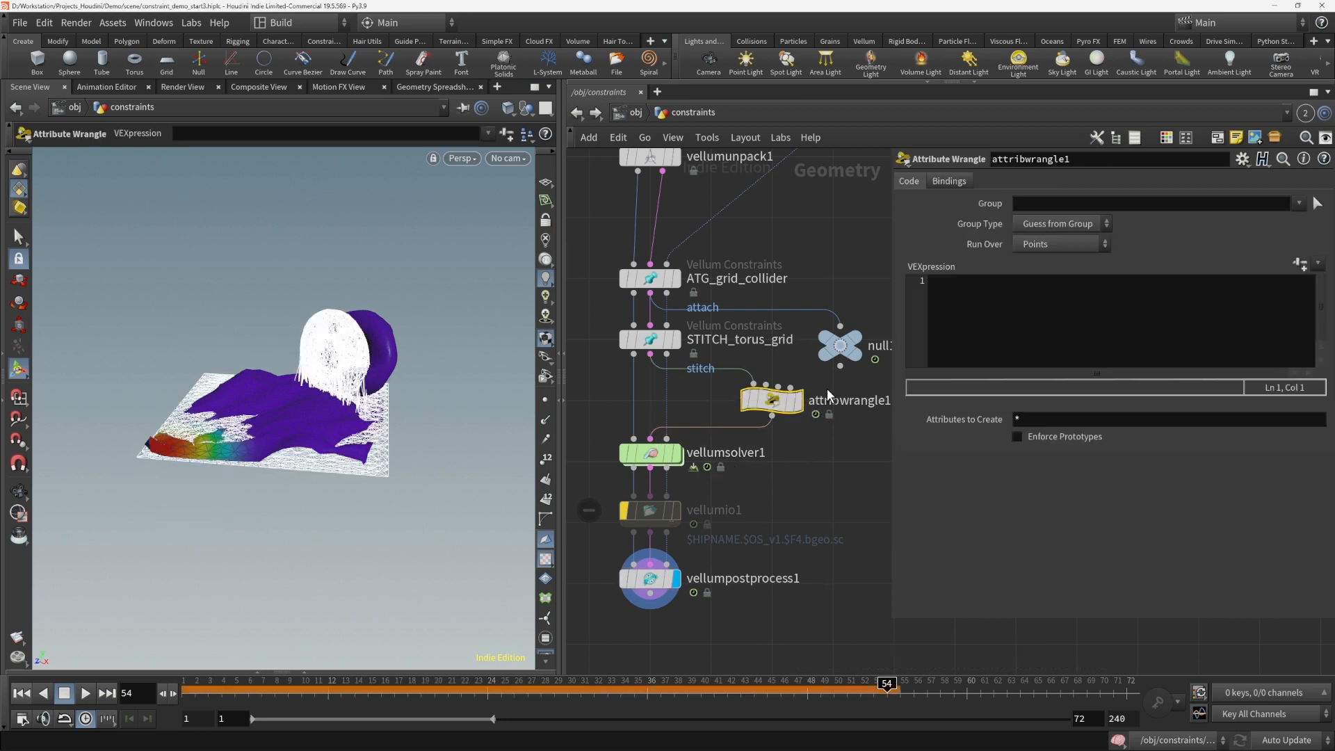
click(1046, 223)
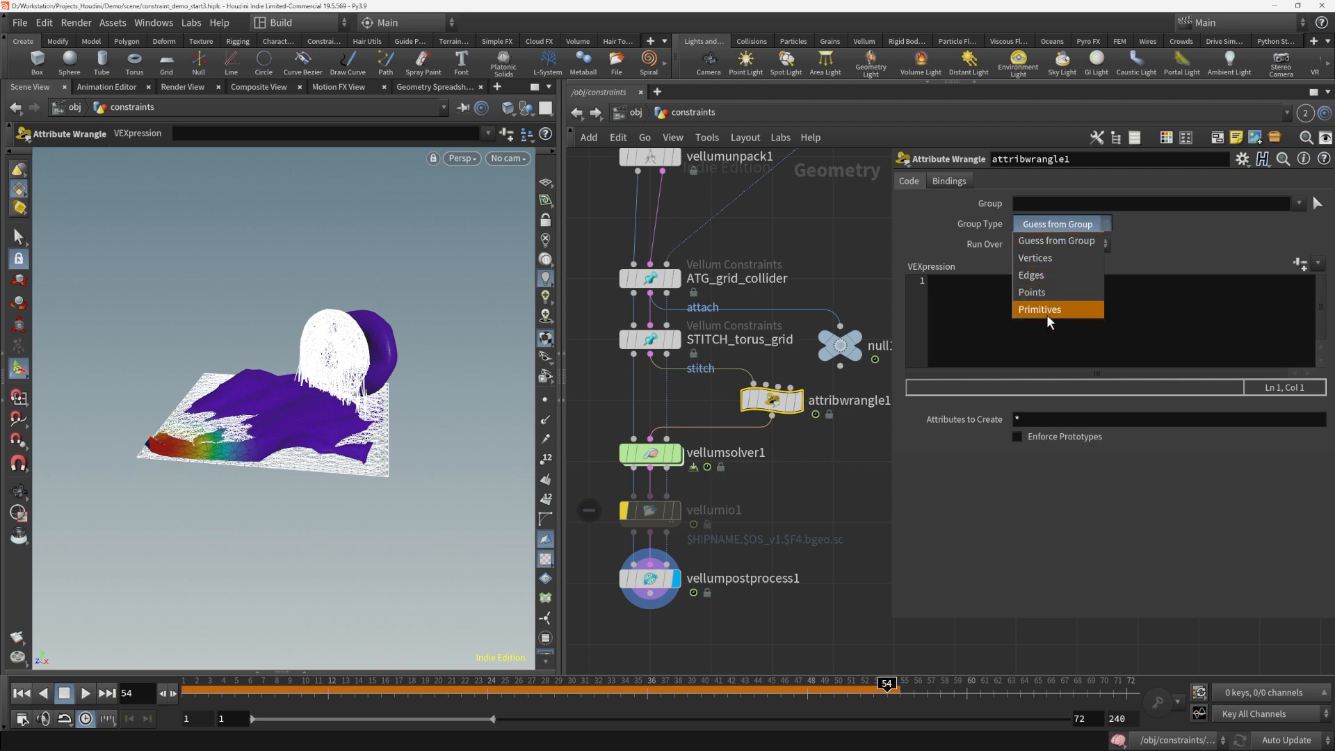
click(1046, 313)
click(1056, 243)
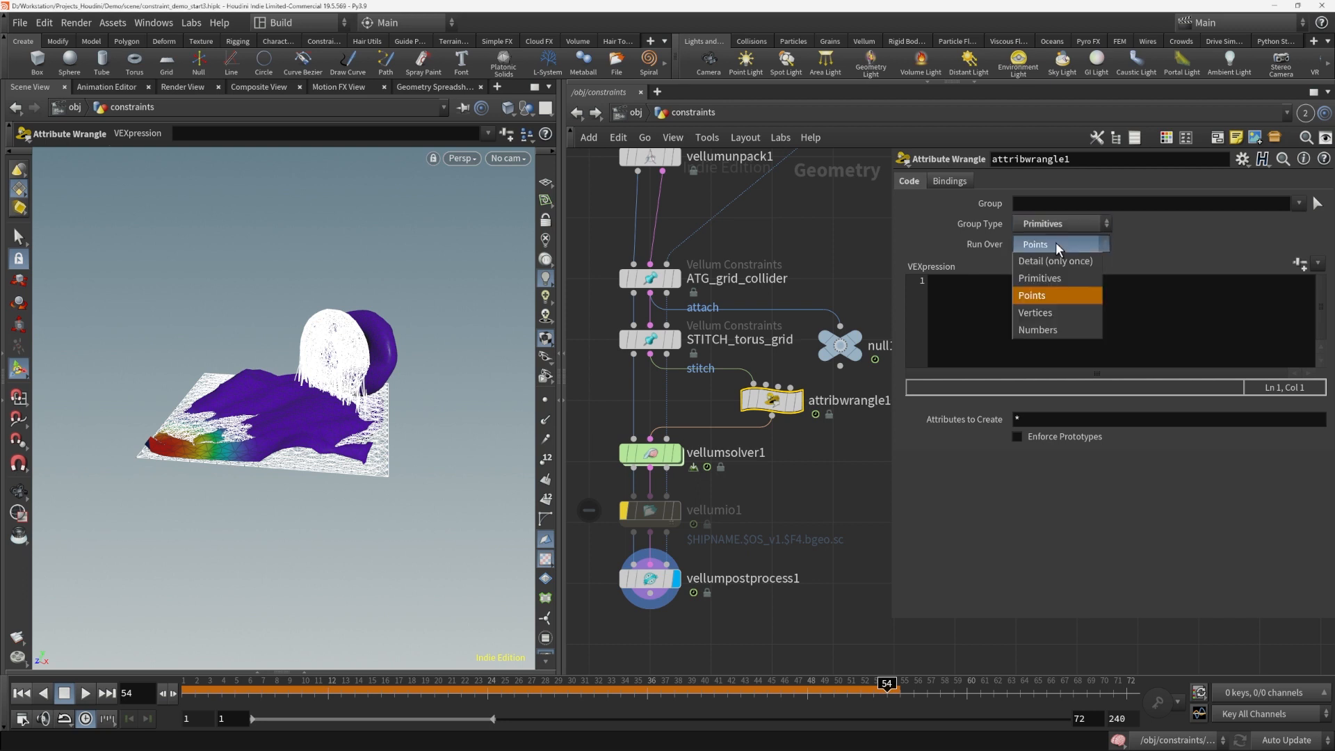
click(1041, 294)
click(950, 354)
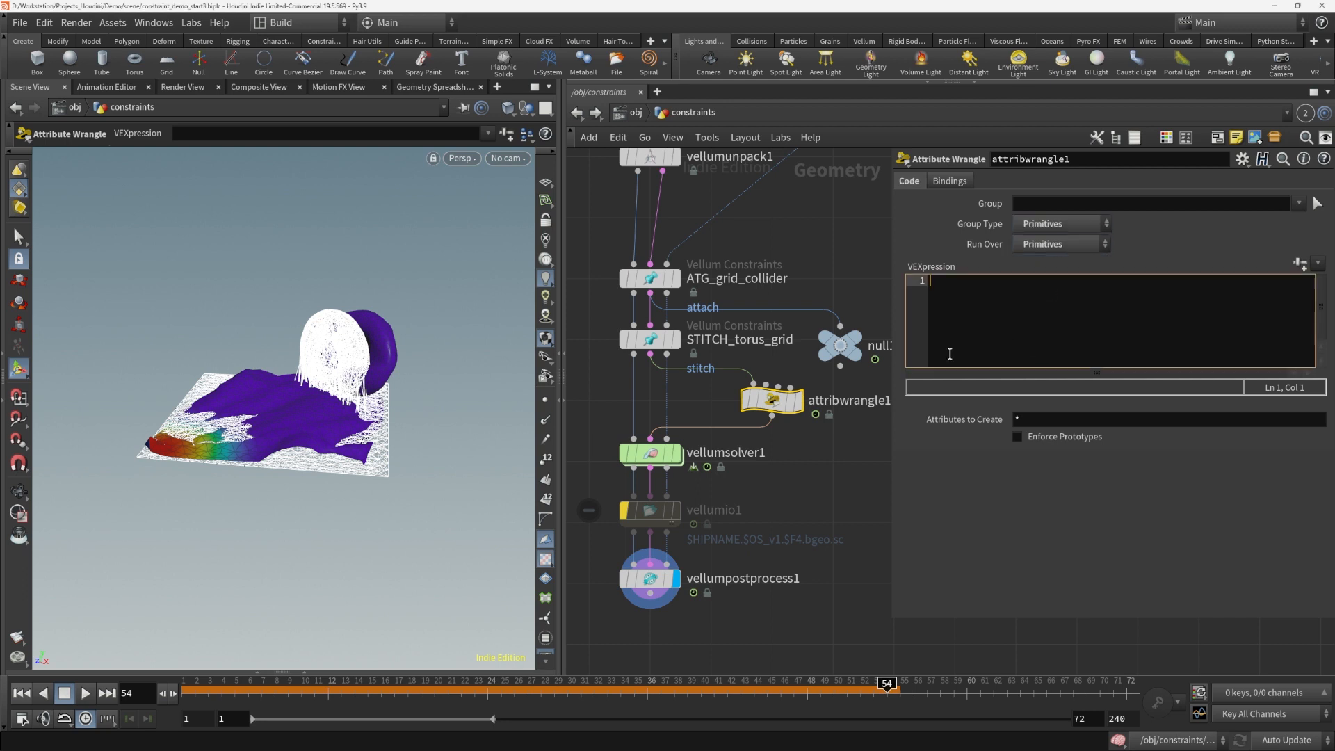
click(258, 673)
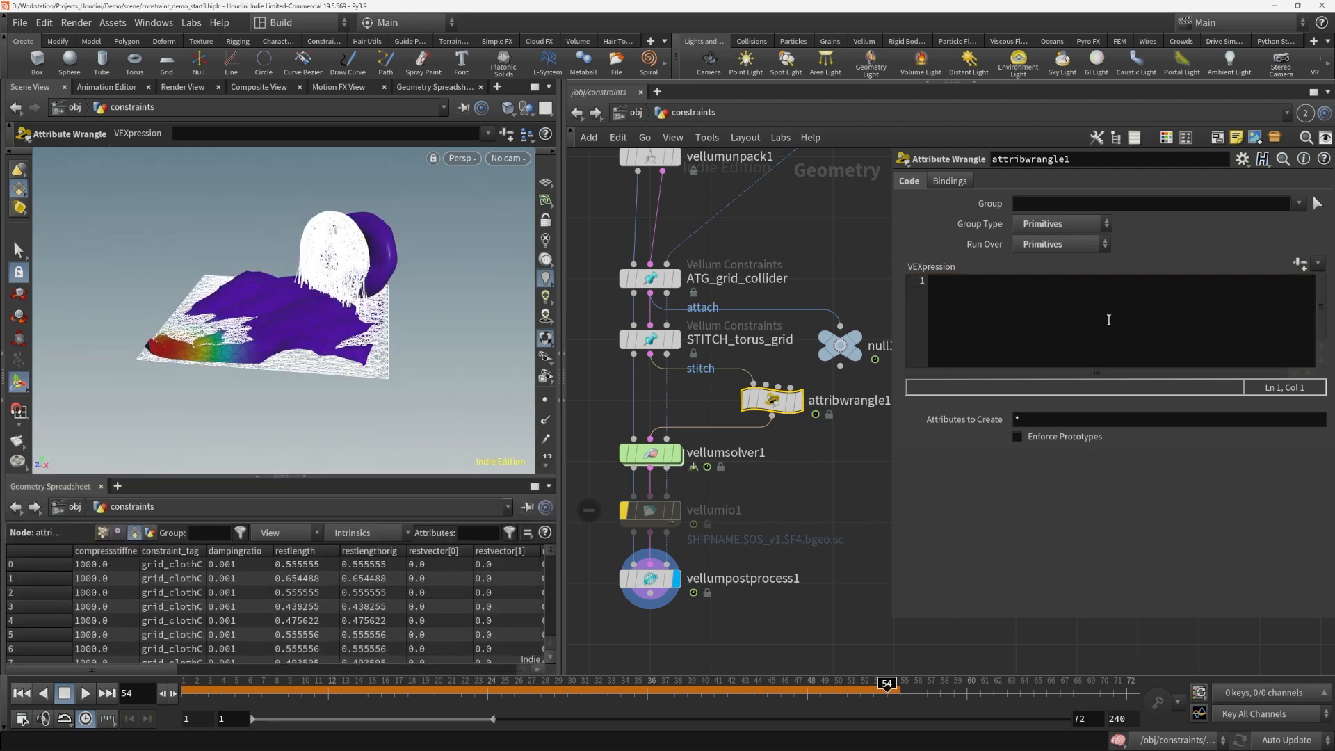
click(986, 350)
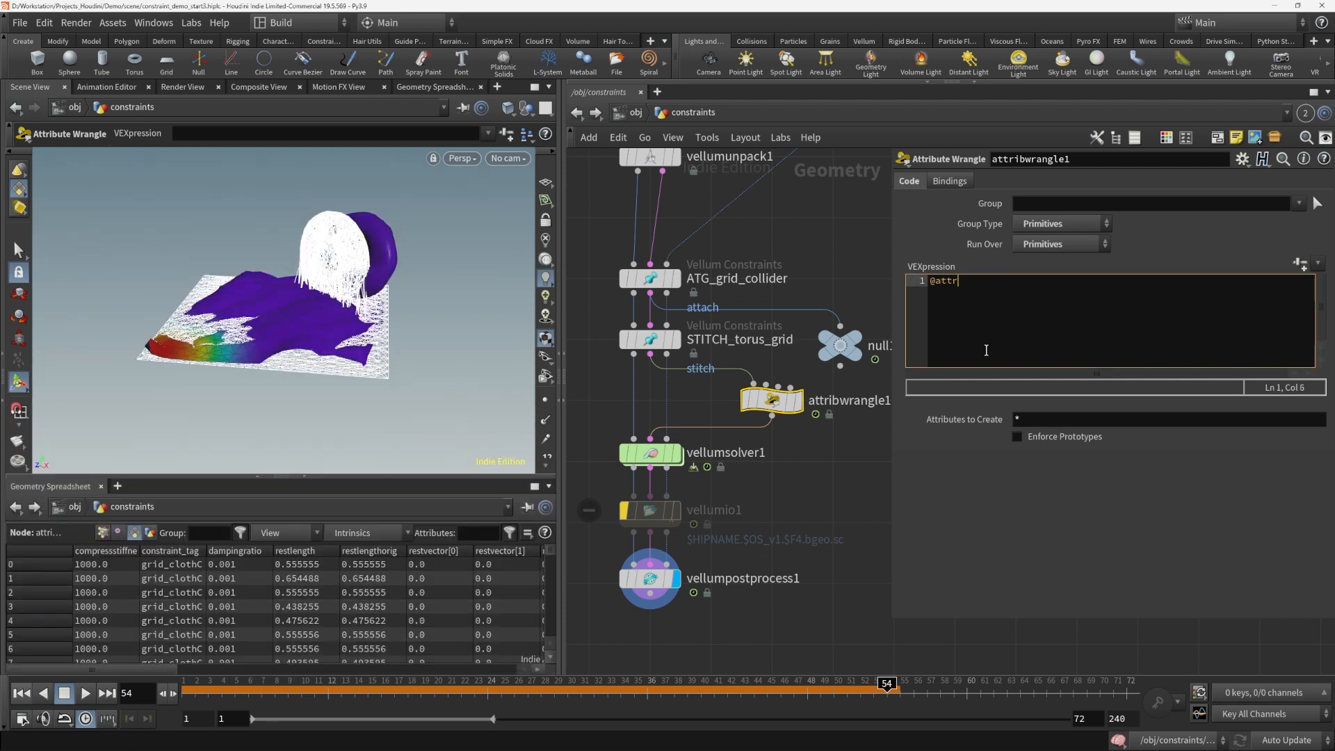
text(@attr_index = @primnum;)
key(ctrl+a)
key(ctrl+Return)
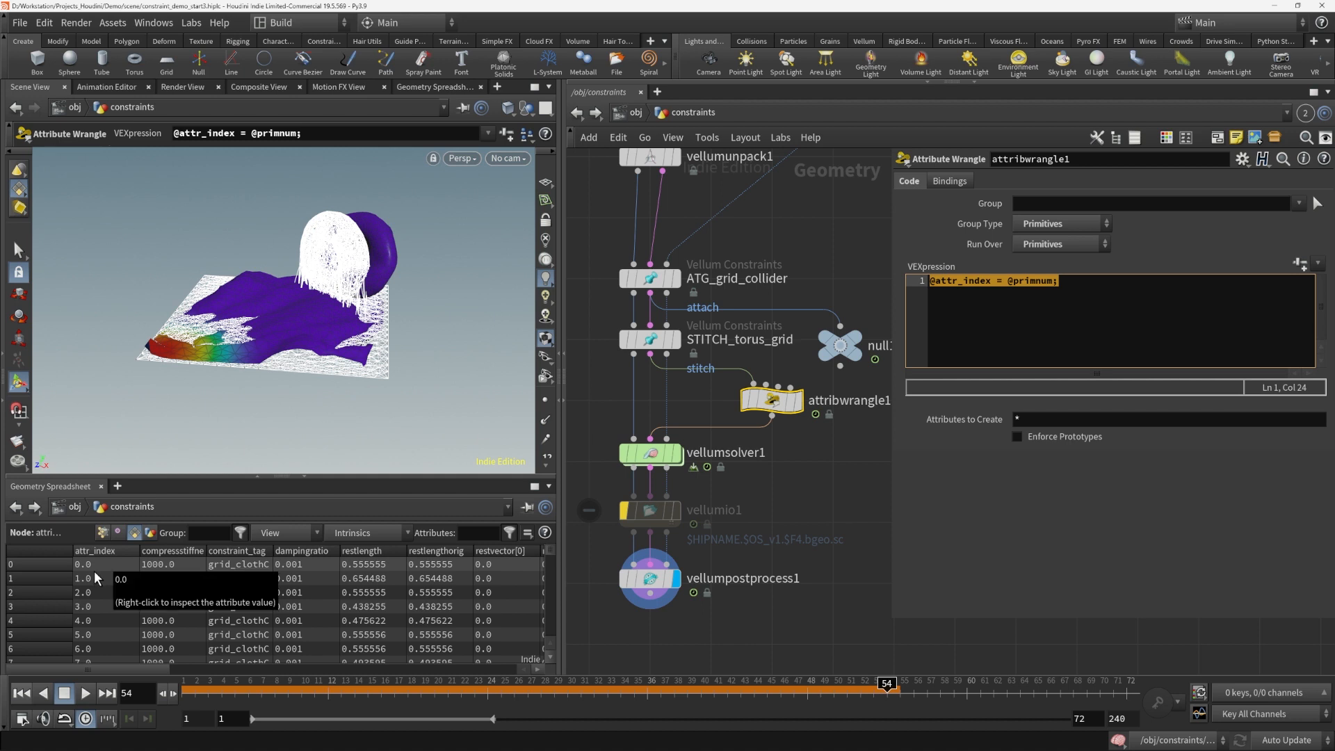
click(988, 299)
click(931, 281)
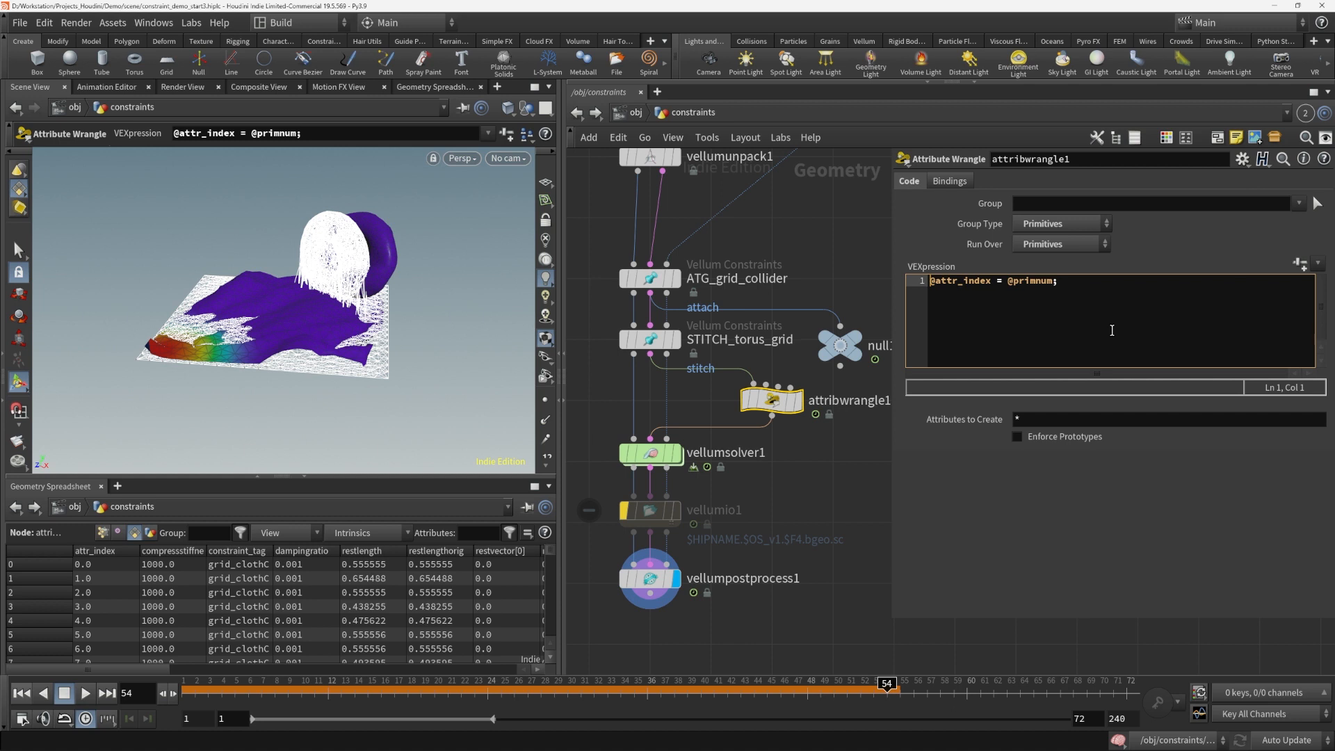
text(i)
key(ctrl+a)
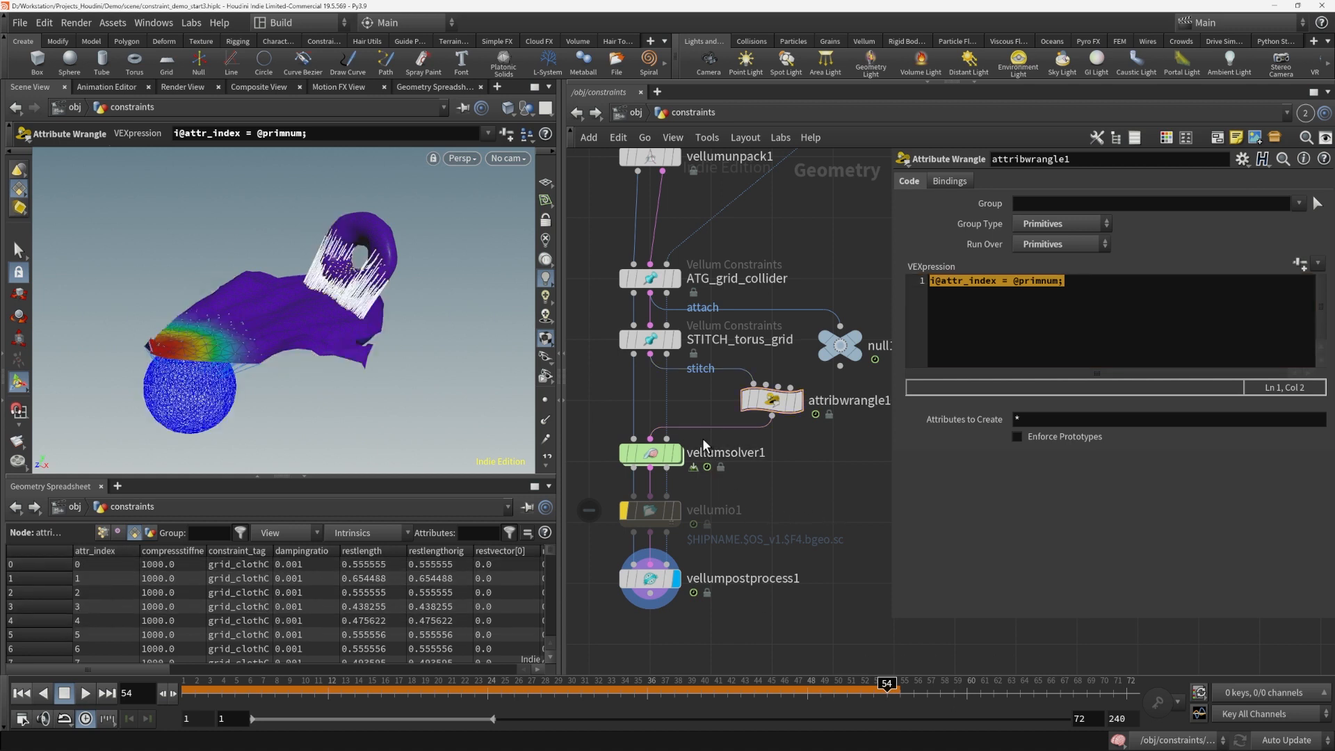
click(782, 404)
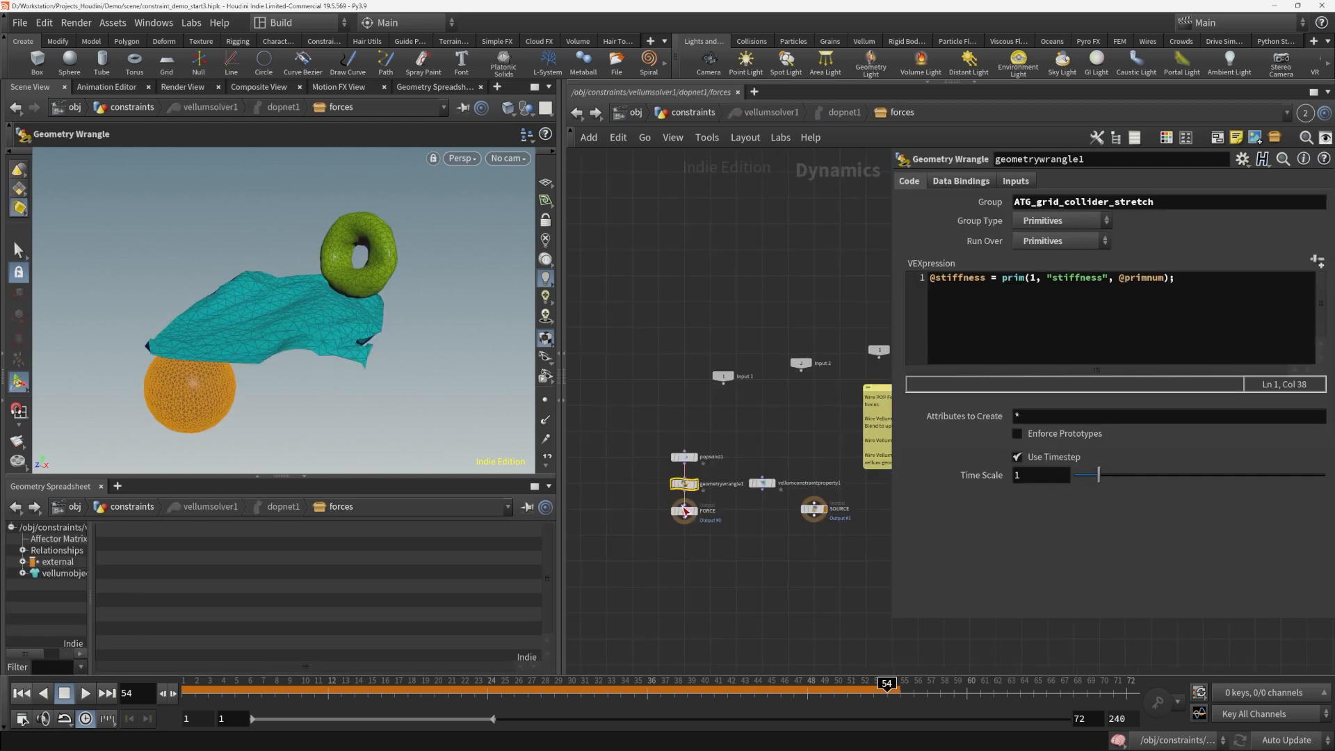
scroll(821, 485, up, 3)
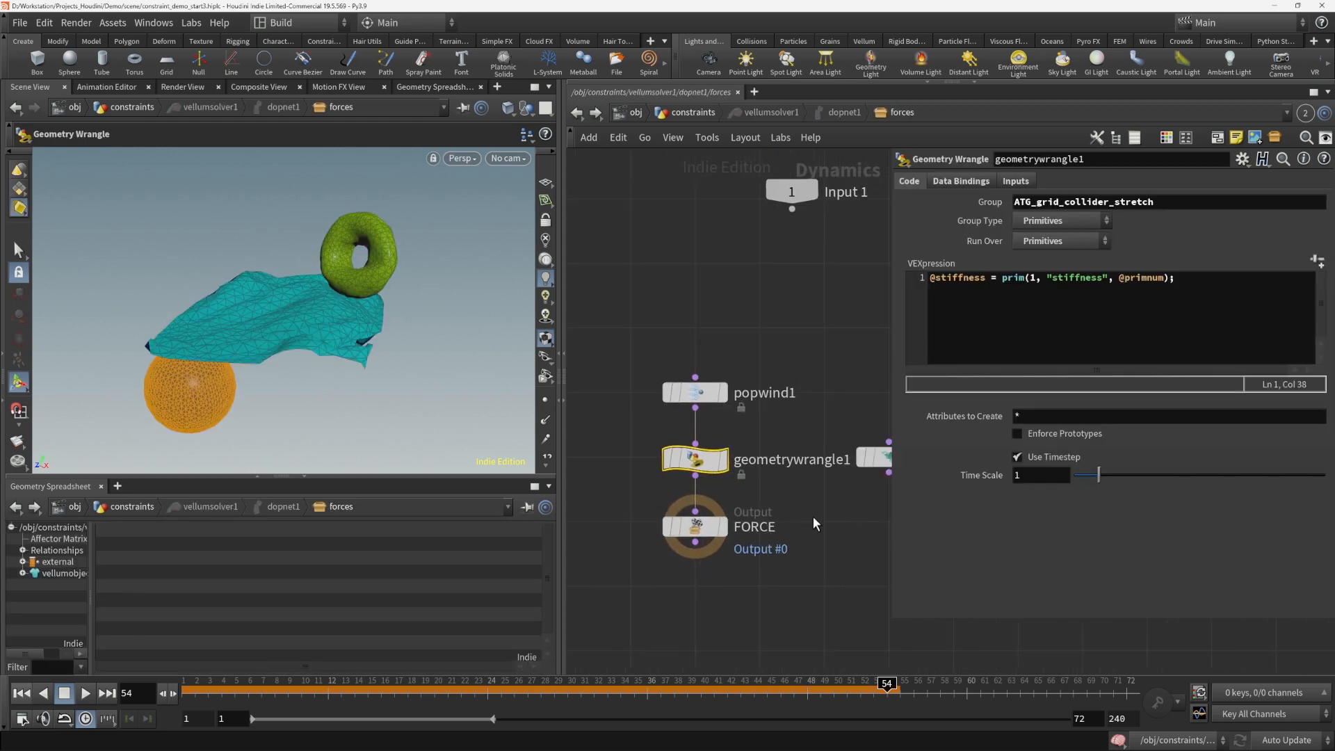
double_click(1152, 279)
text(@attr_index)
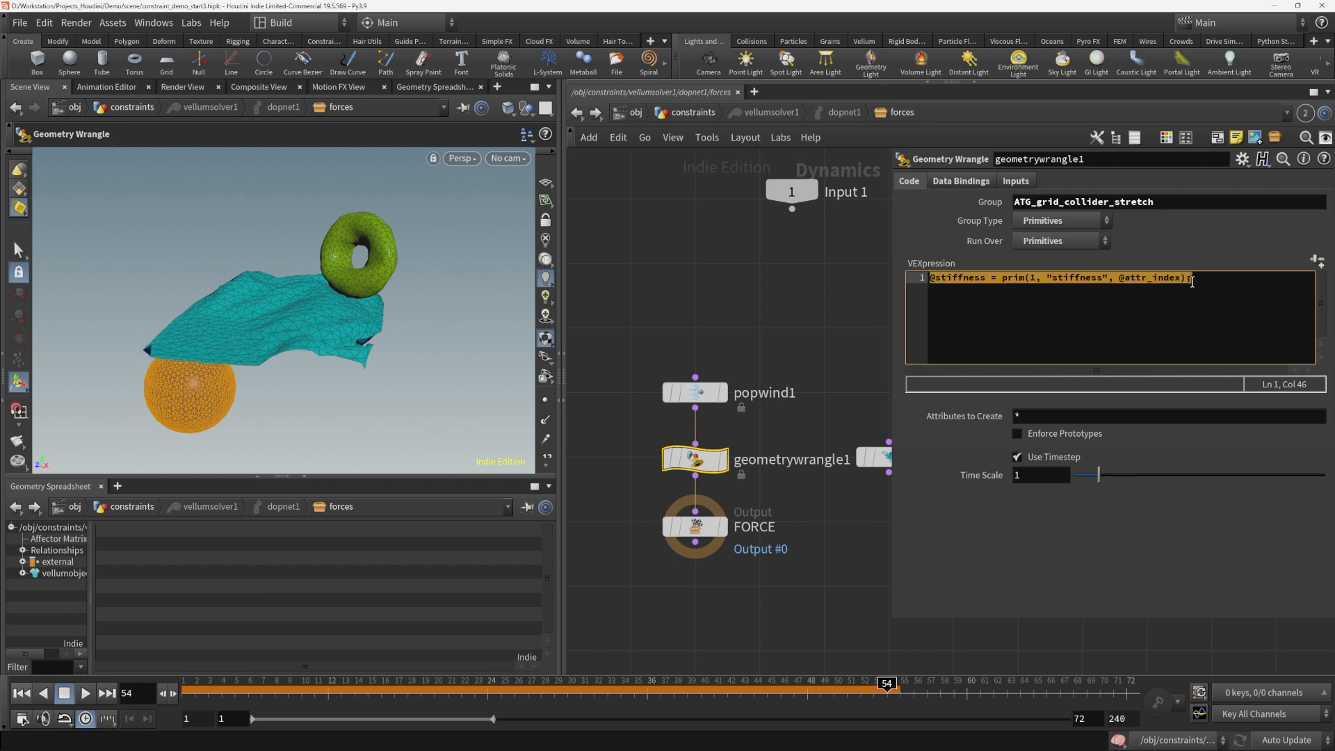
scroll(754, 587, down, 5)
Play the simulation to frame 46, then replay it from the first frame with vellumpostprocess1 selected in the constraints network
click(87, 693)
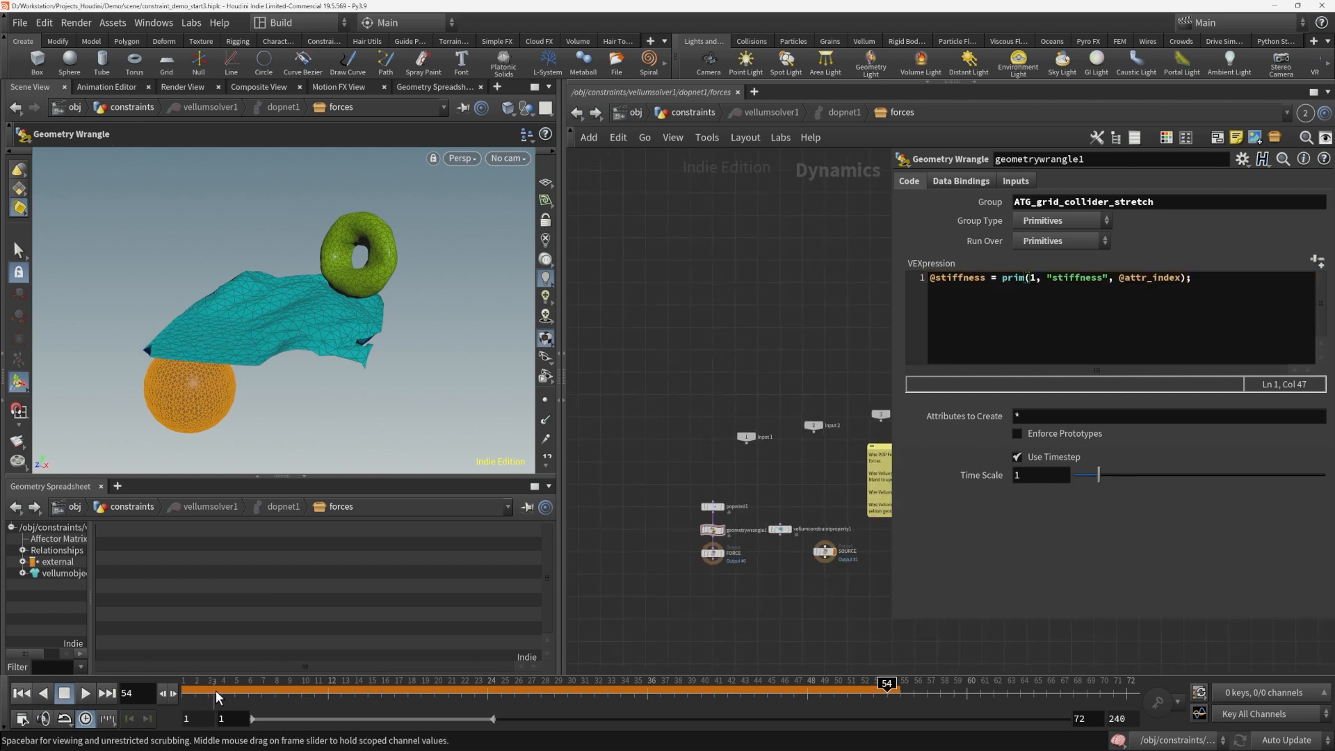
click(84, 693)
click(575, 115)
middle_drag(756, 532, 795, 476)
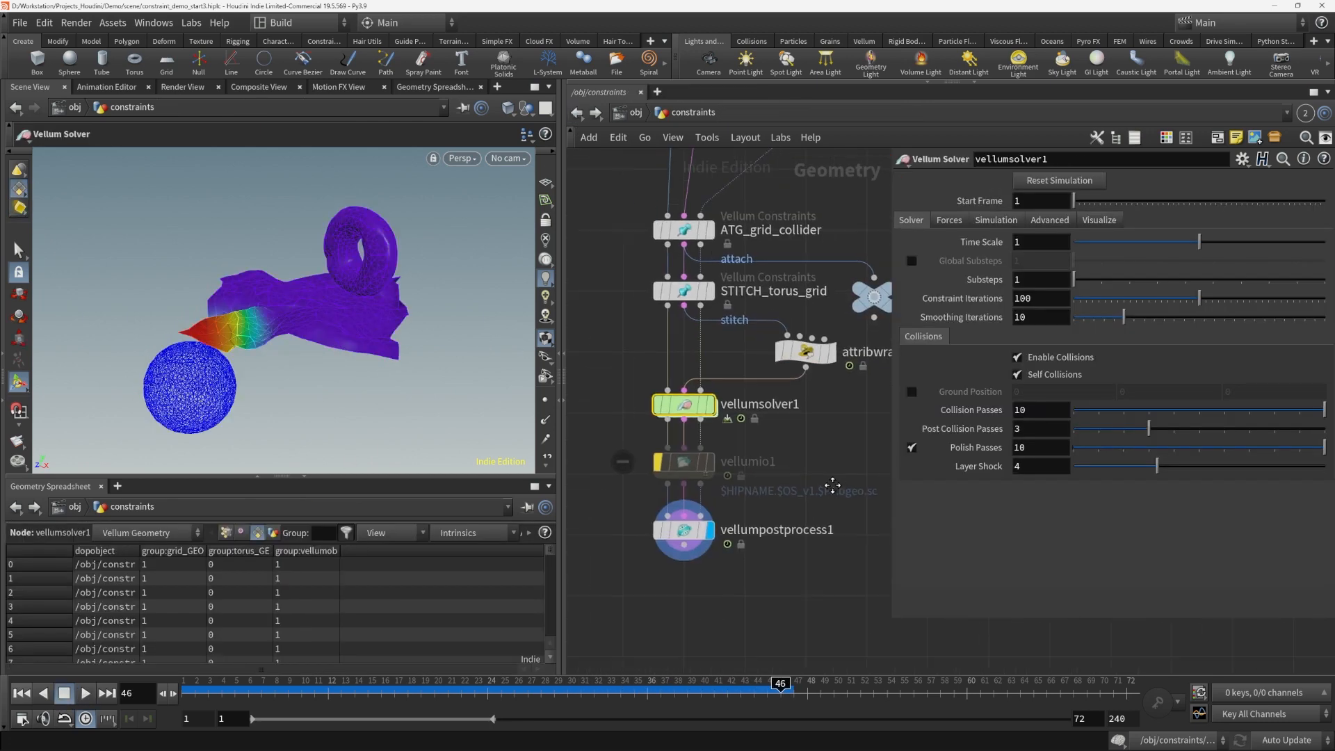
click(666, 545)
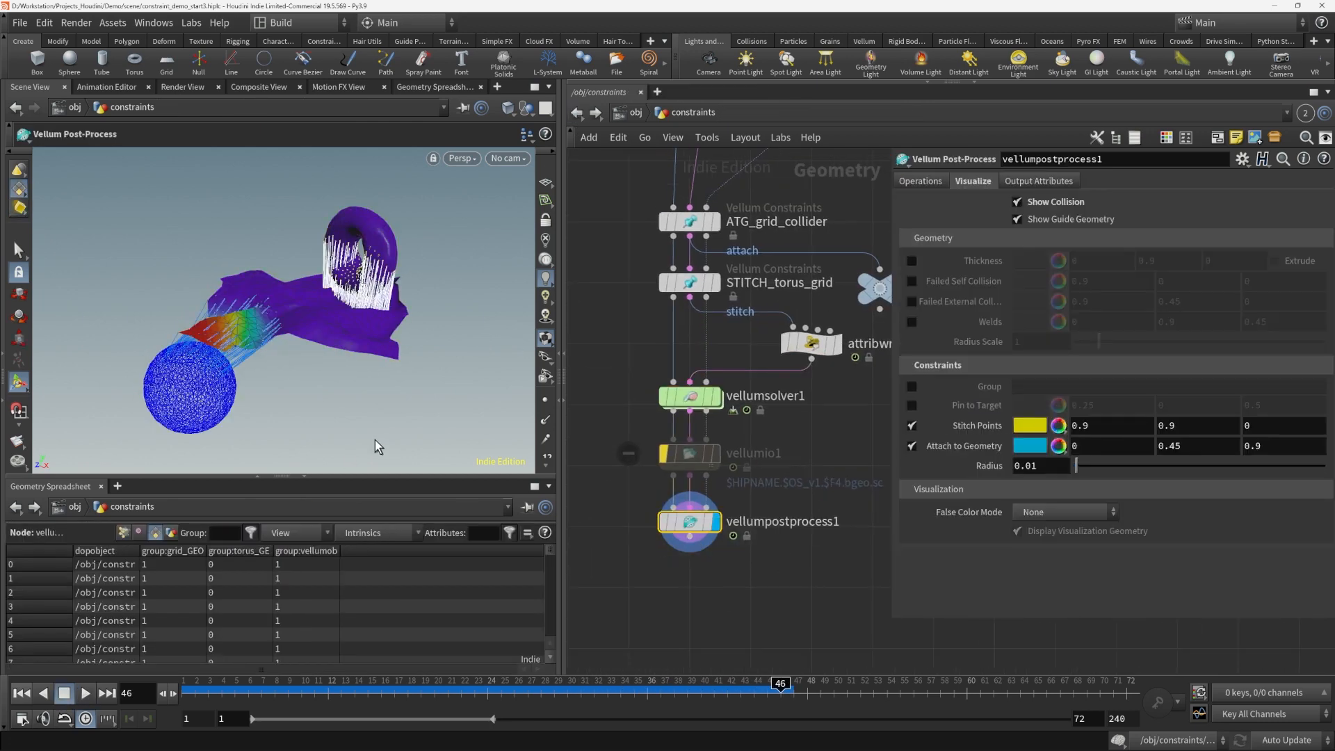
click(21, 692)
click(84, 693)
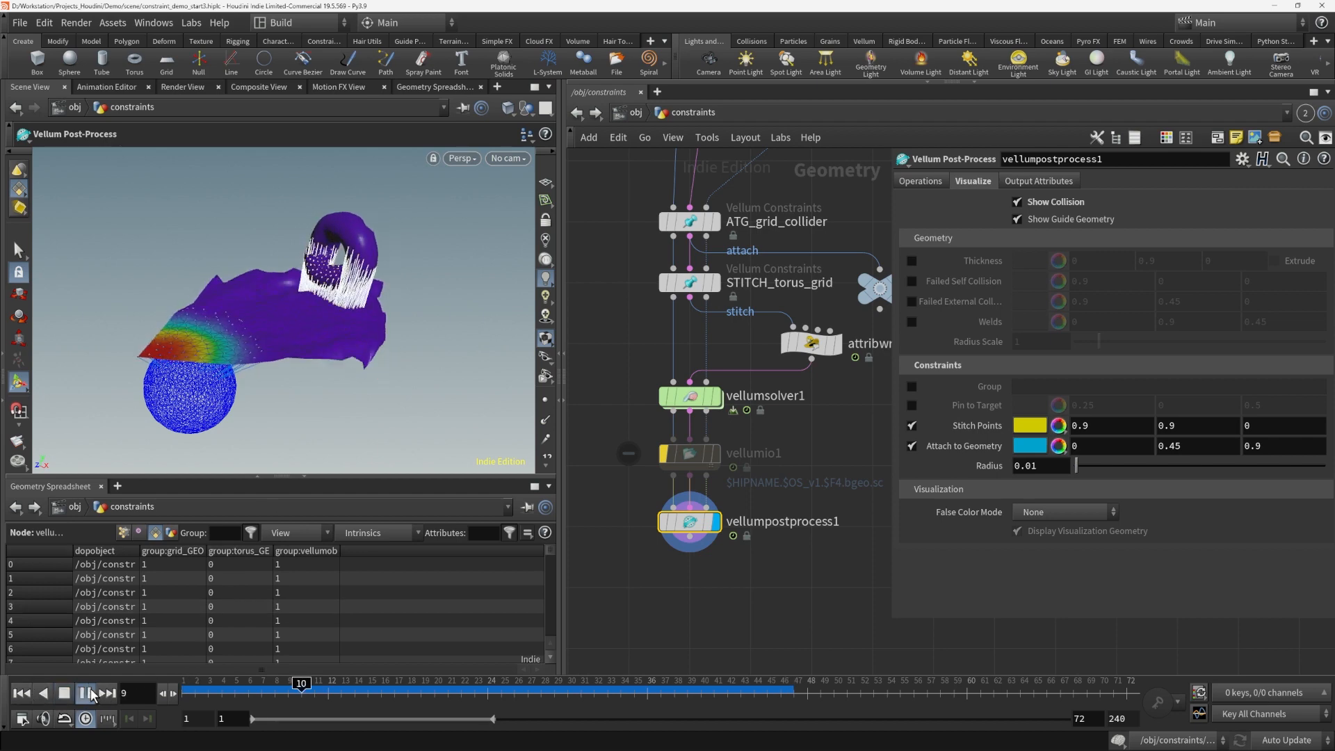
Stop the playback at frame 20 and inspect the grid's attachment to the sphere collider up close
click(87, 693)
key(Escape)
drag(278, 327, 268, 378)
alt+drag(173, 310, 197, 330)
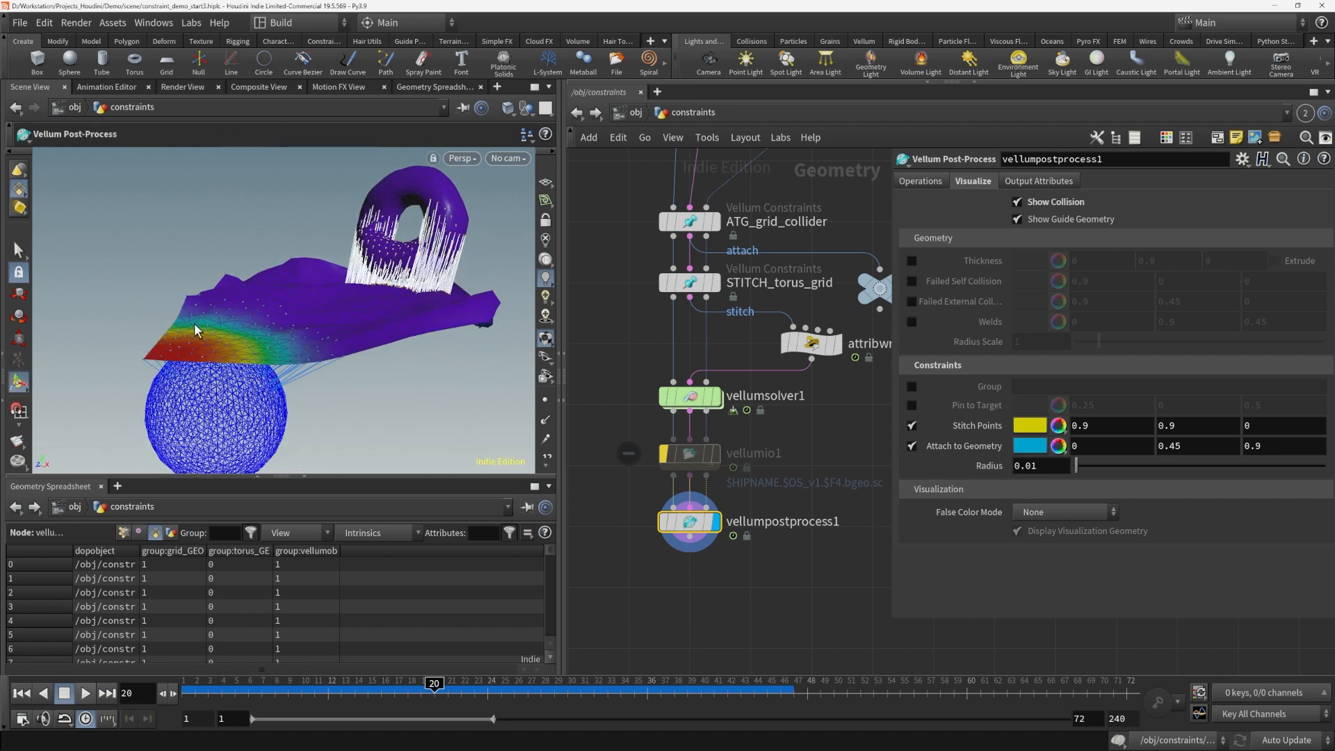
alt+drag(272, 386, 306, 382)
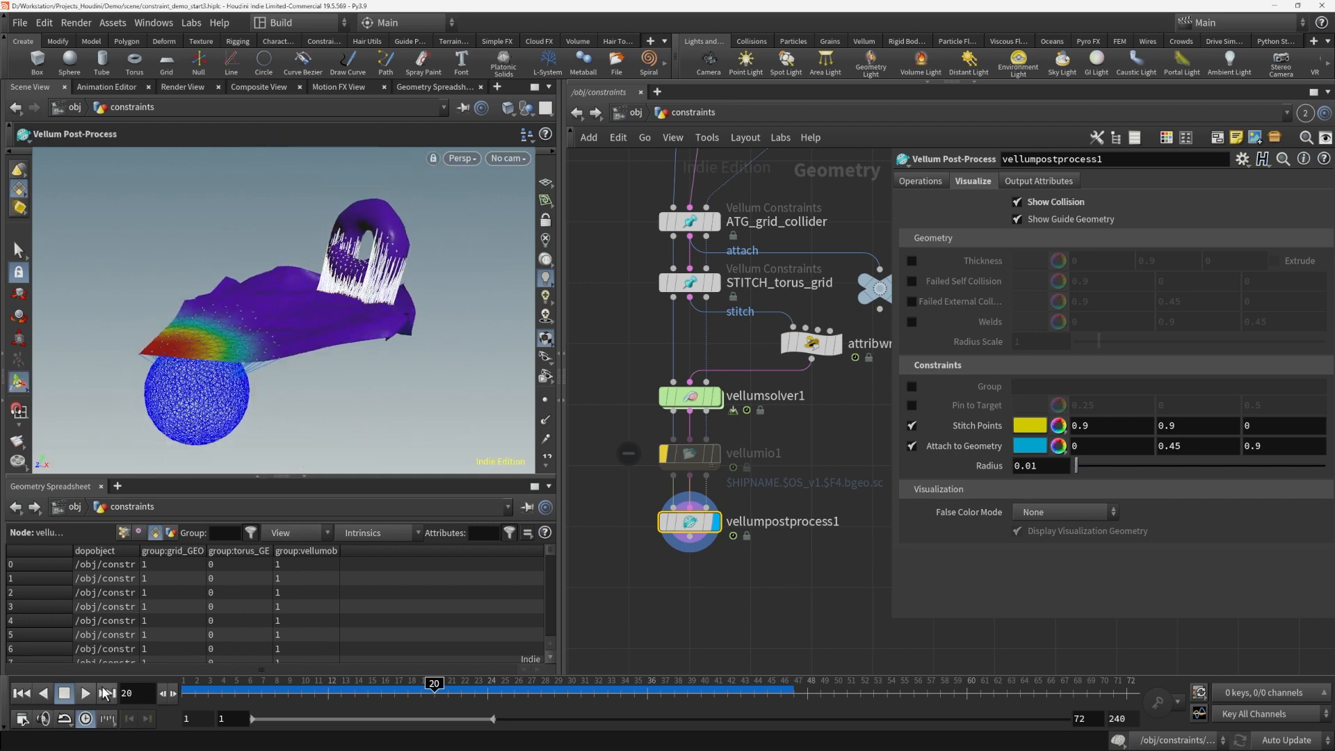
Replay the simulation, stop it at frame 26, and show ATG_grid_collider's stretch settings
click(86, 693)
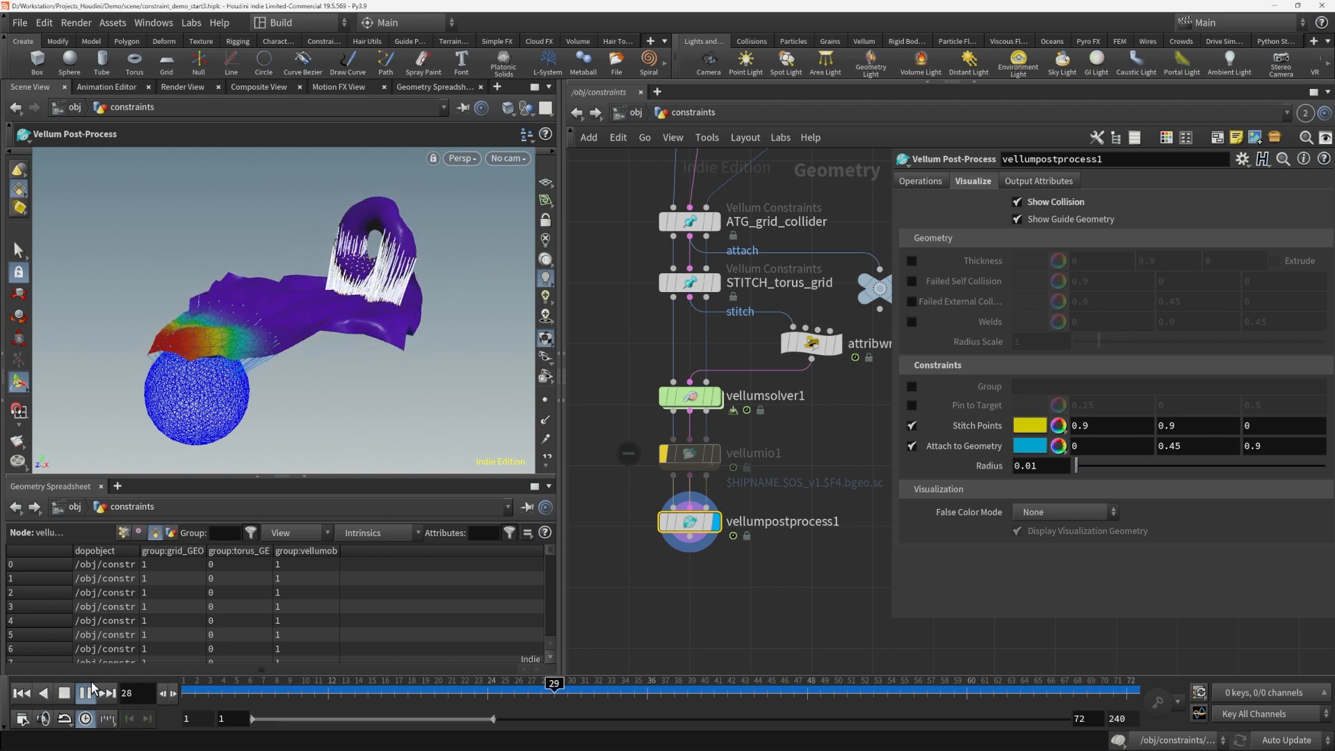
click(63, 692)
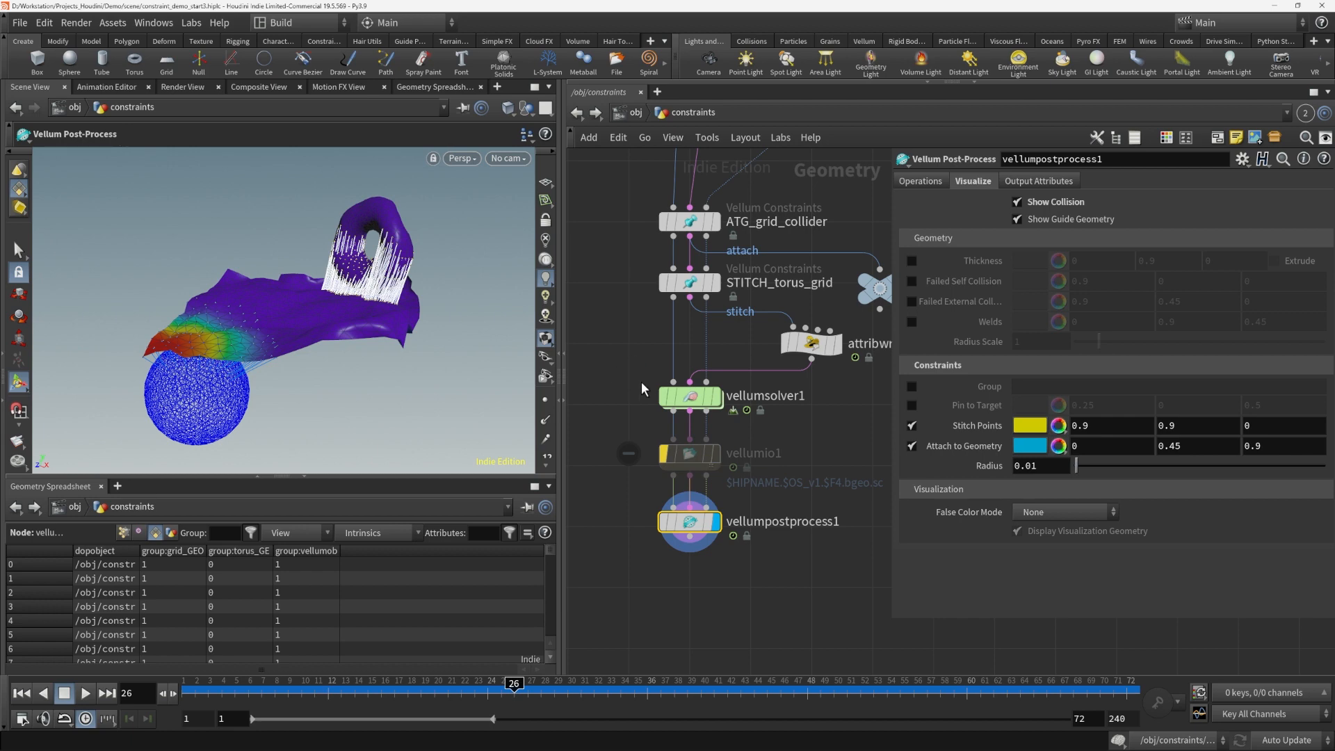
click(688, 223)
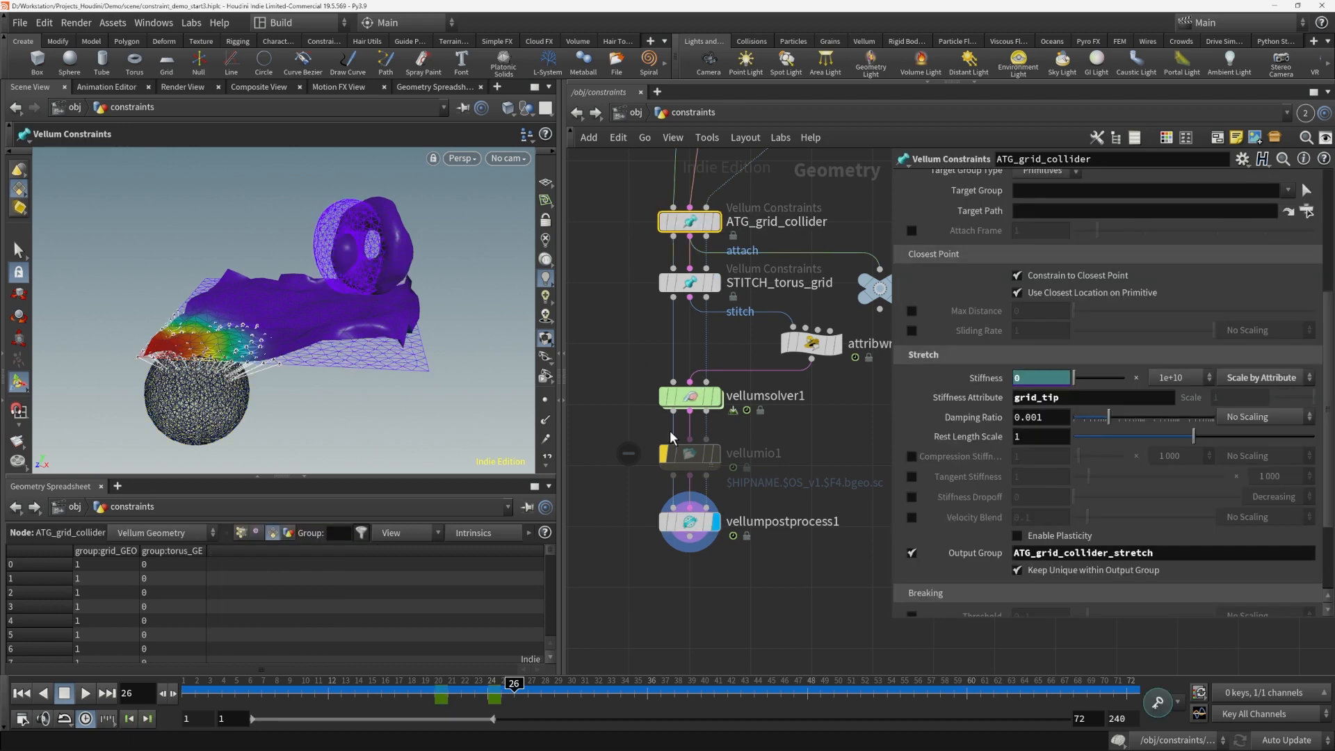
click(616, 426)
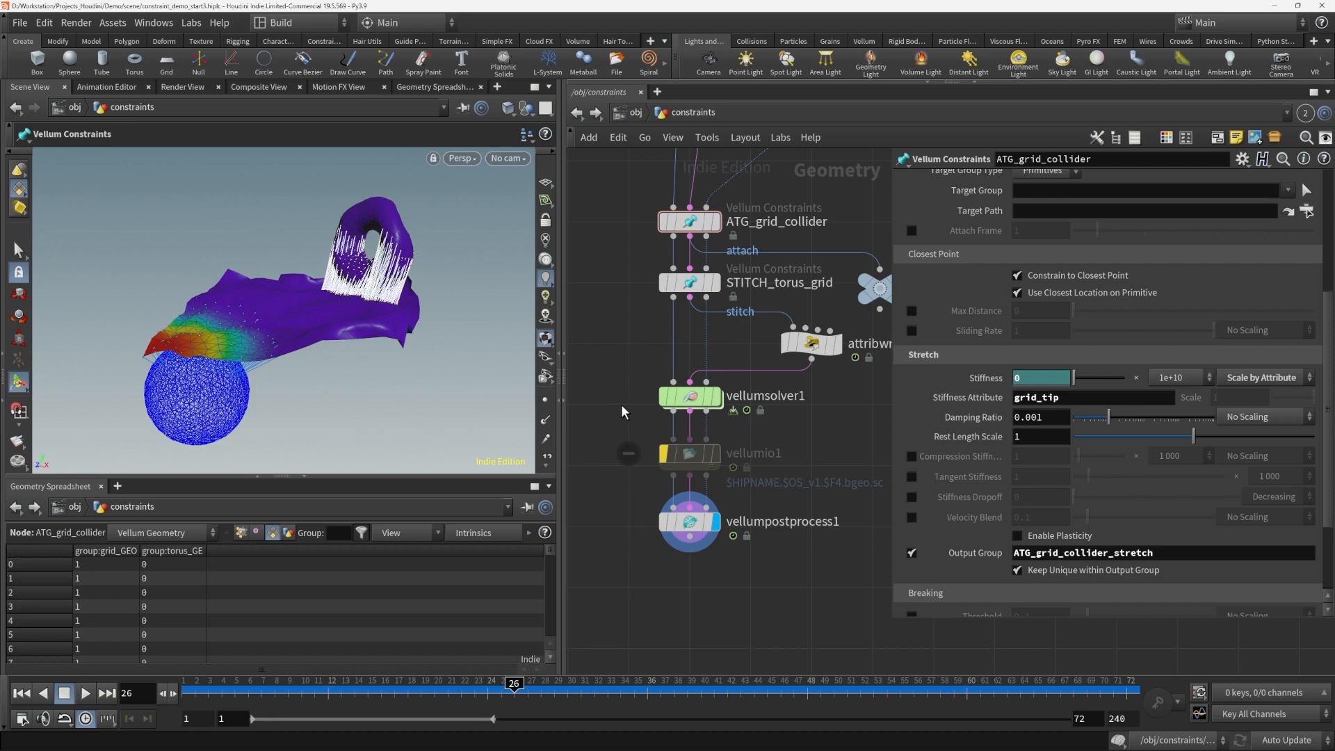
Play the simulation again and switch the displayed node from vellumpostprocess1 to vellumsolver1
mouse_move(745, 405)
scroll(624, 533, down, 3)
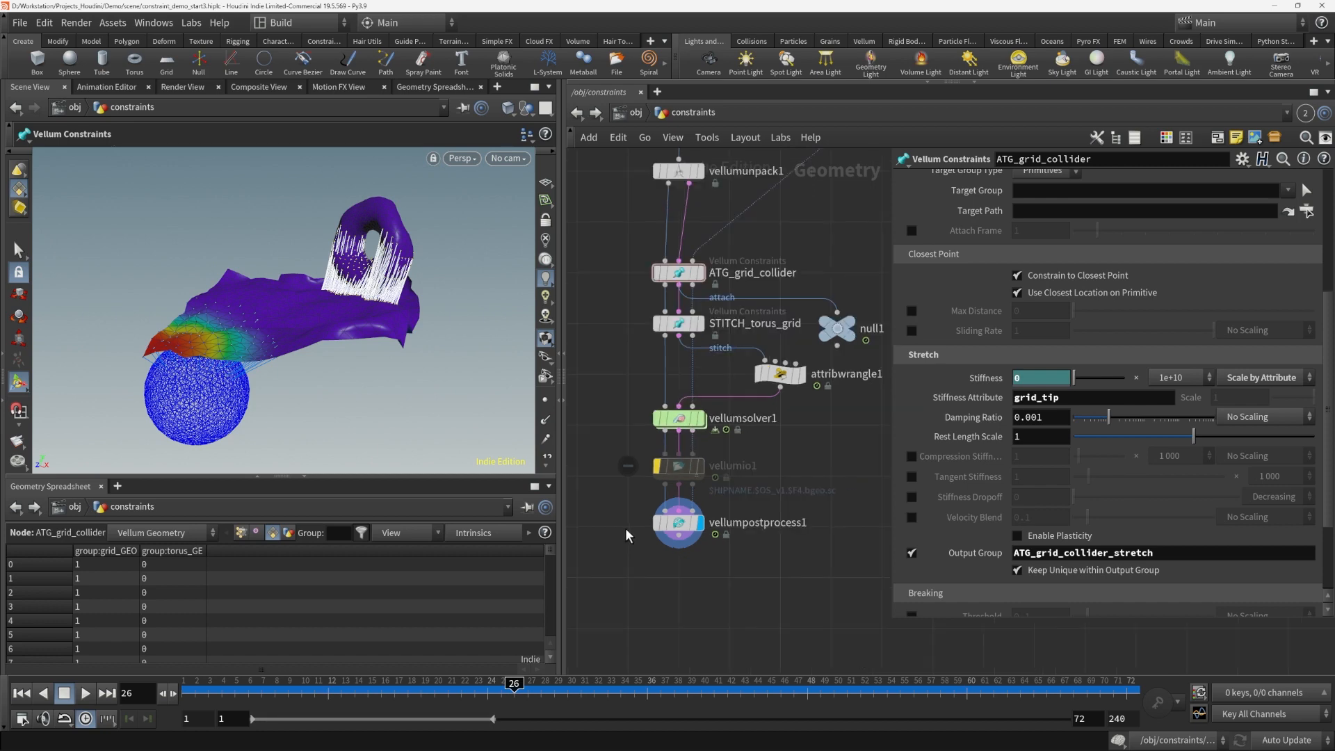
middle_drag(624, 533, 628, 584)
right_drag(628, 584, 609, 576)
middle_drag(609, 576, 637, 577)
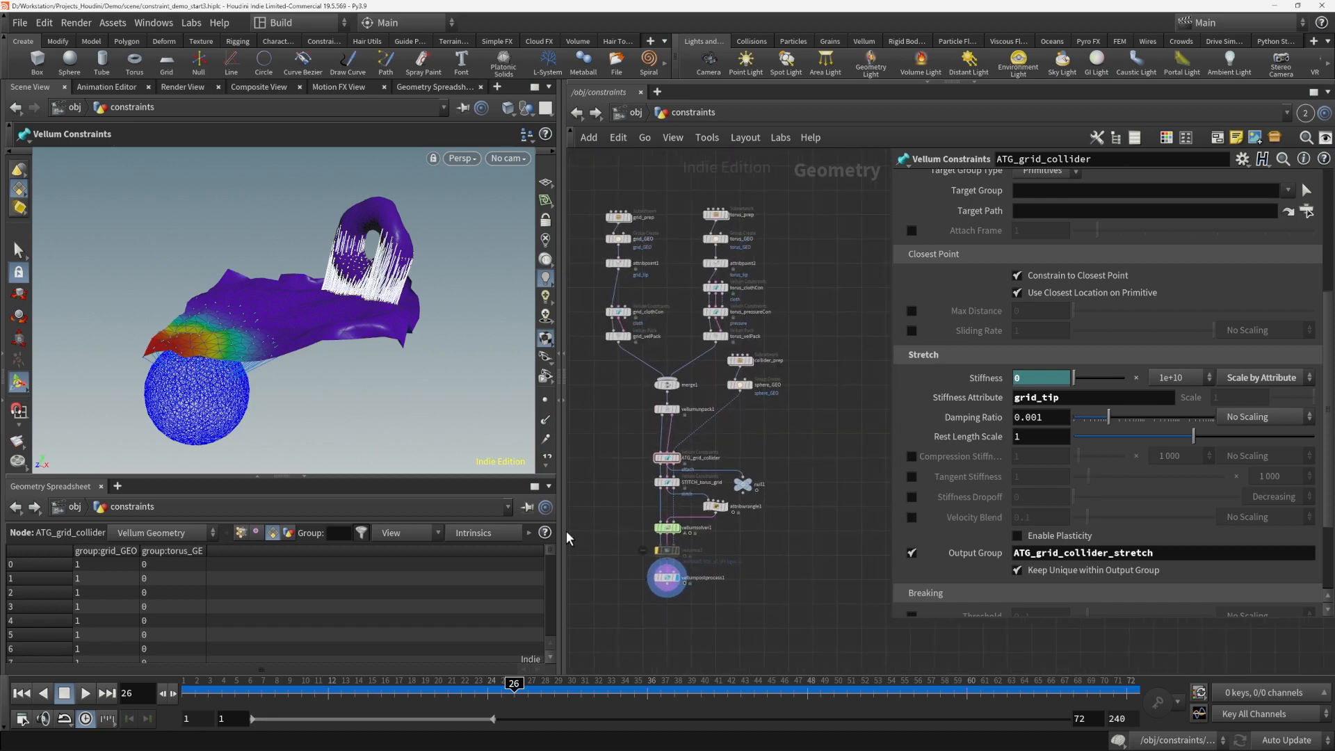
alt+drag(409, 425, 405, 432)
alt+right_drag(405, 432, 325, 408)
alt+middle_drag(360, 417, 339, 412)
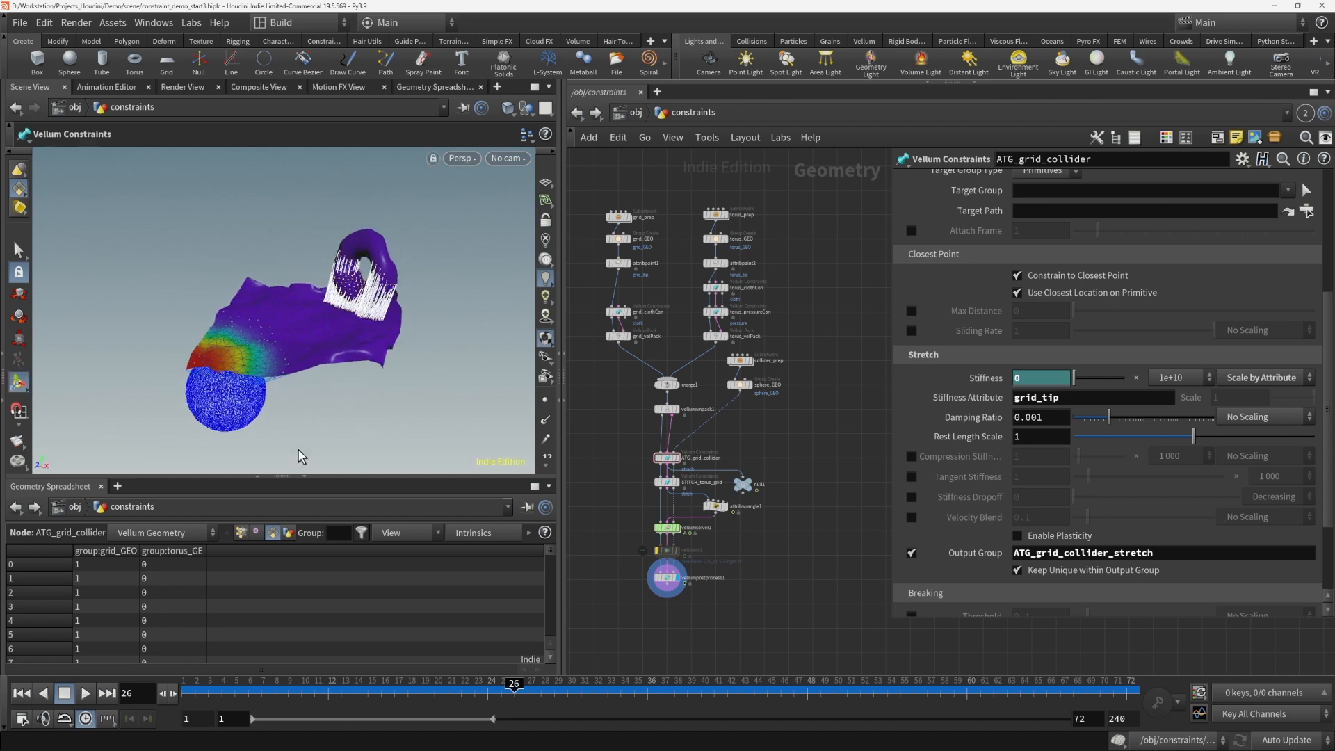
click(86, 694)
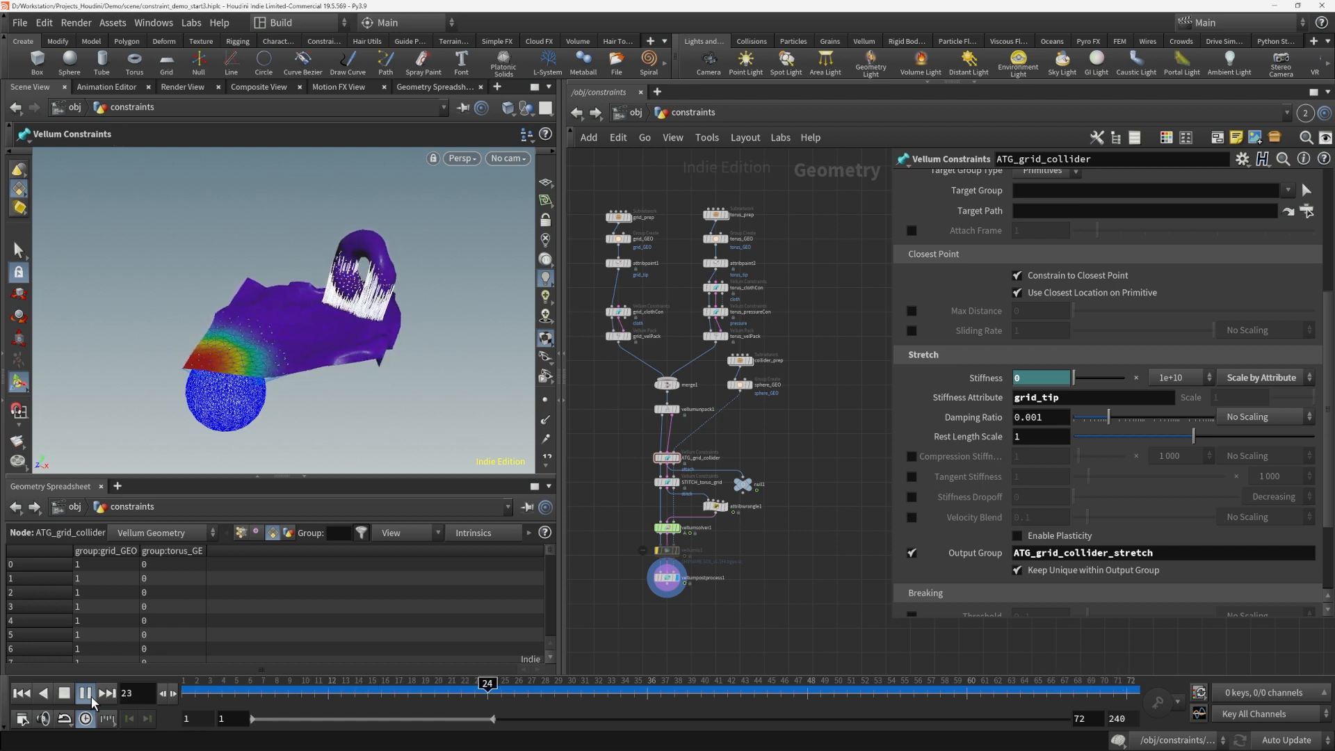
click(682, 535)
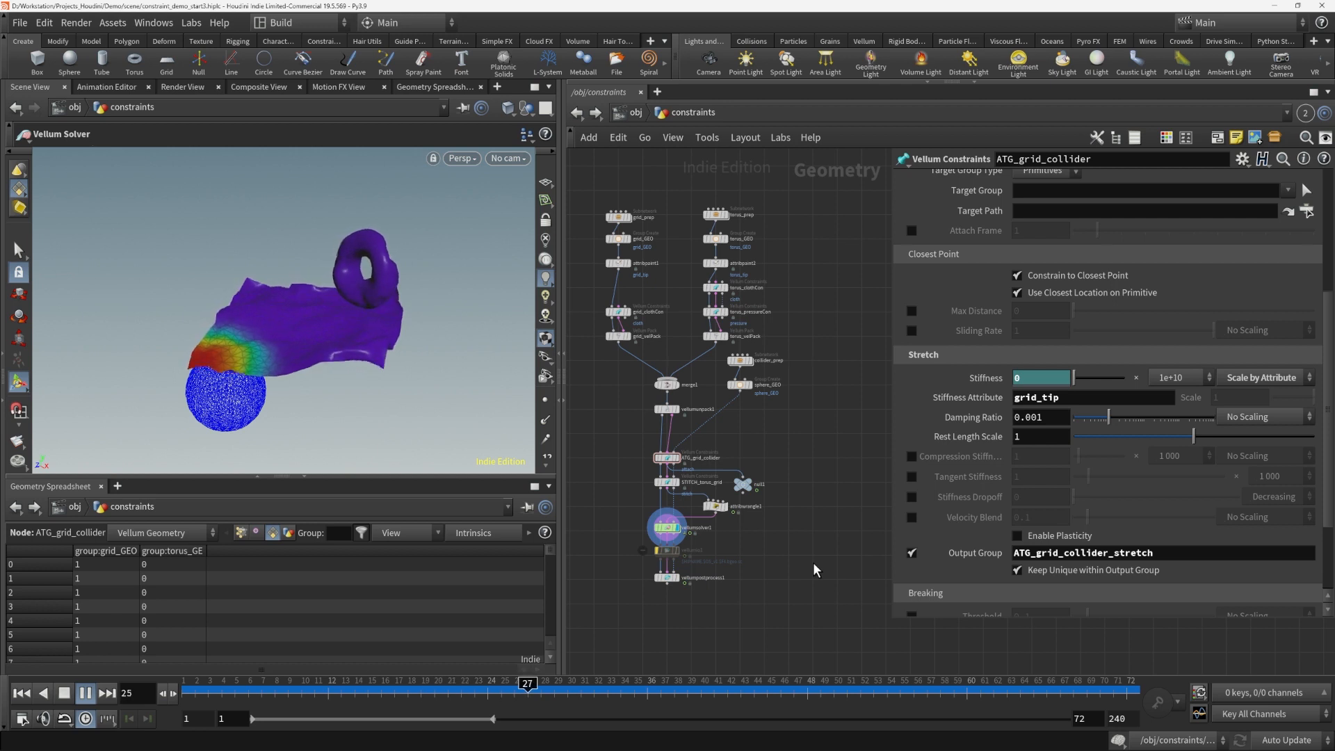